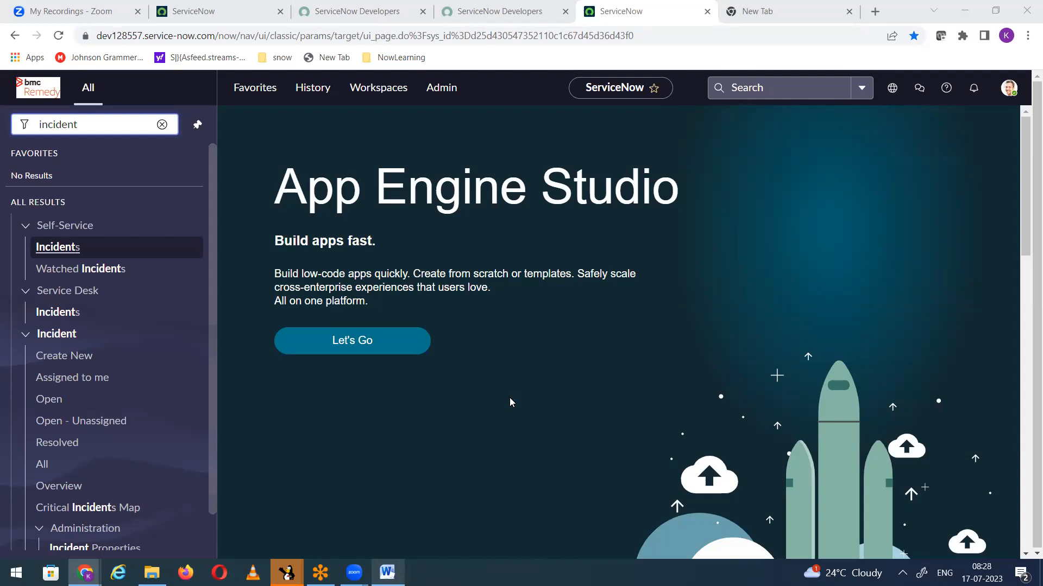
Step: Open a blank form for creating a new incident
left_click(389, 565)
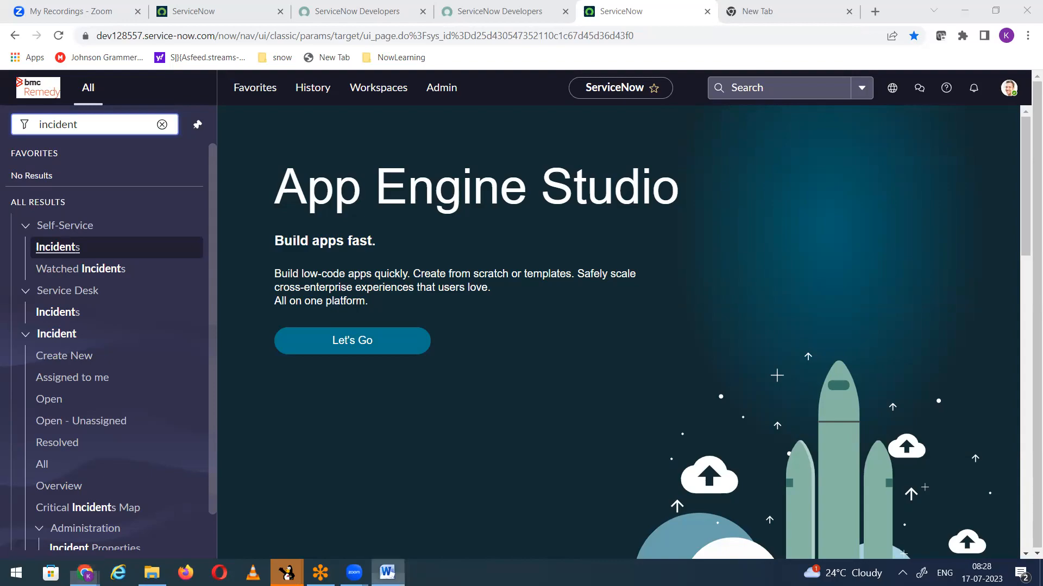
left_click(390, 565)
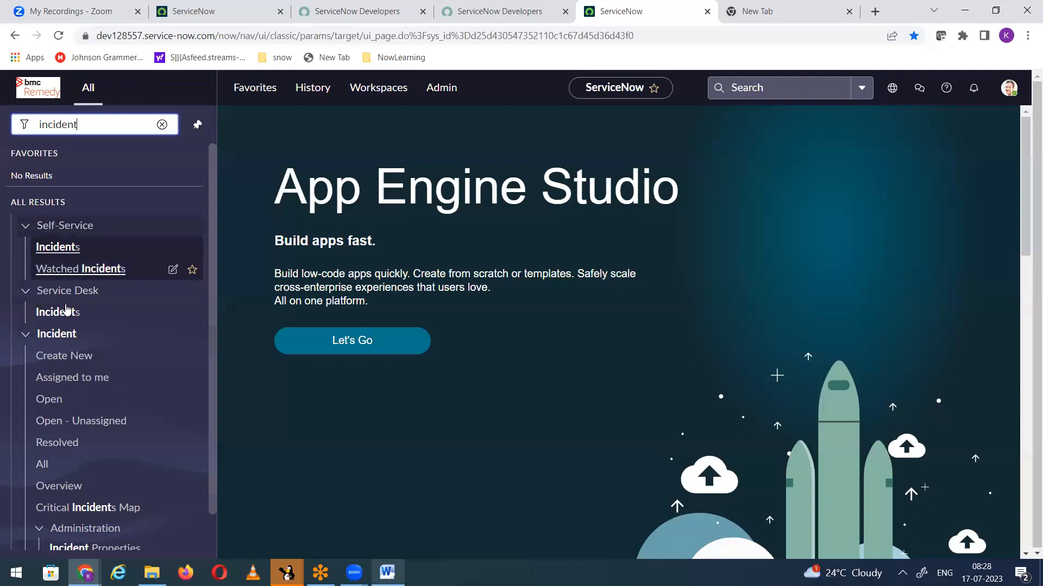
left_click(64, 356)
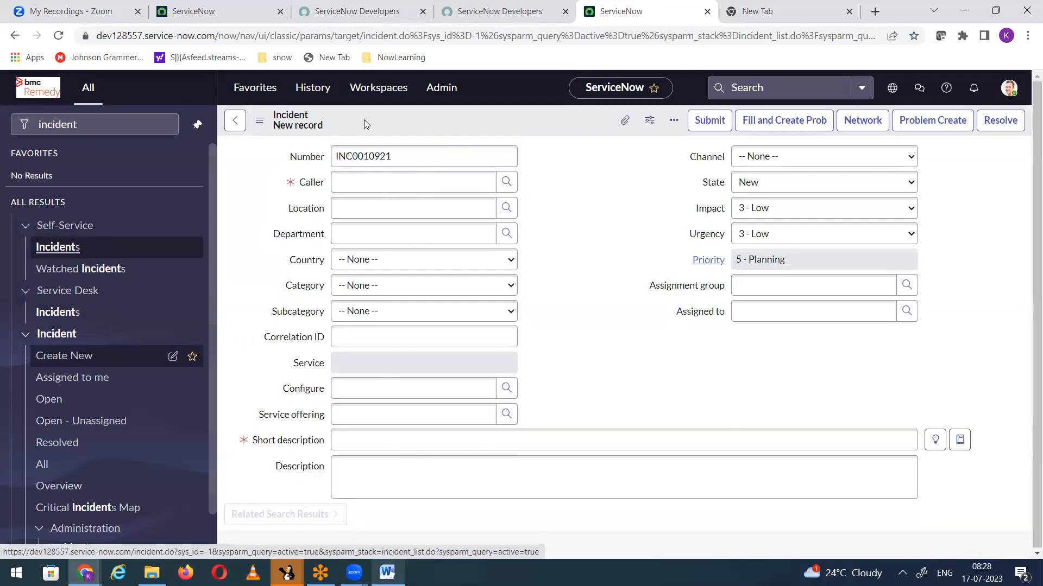
left_click(362, 156)
right_click(378, 203)
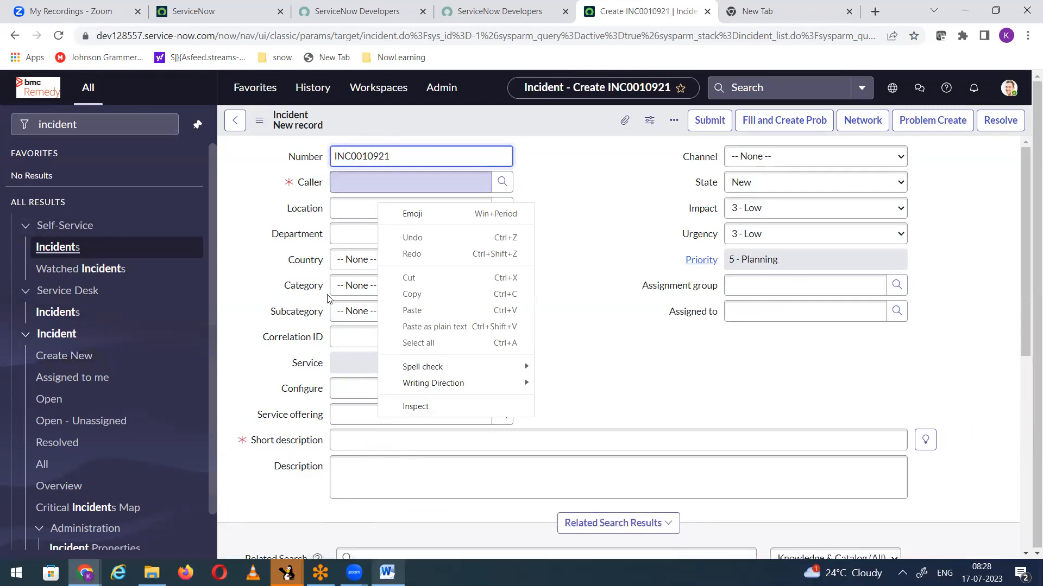
left_click(419, 118)
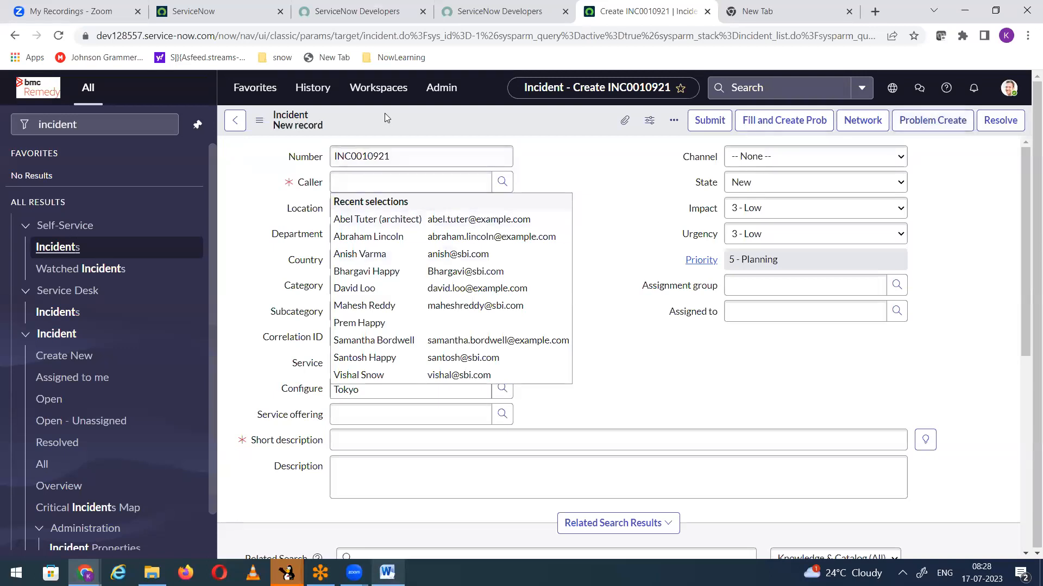
right_click(408, 119)
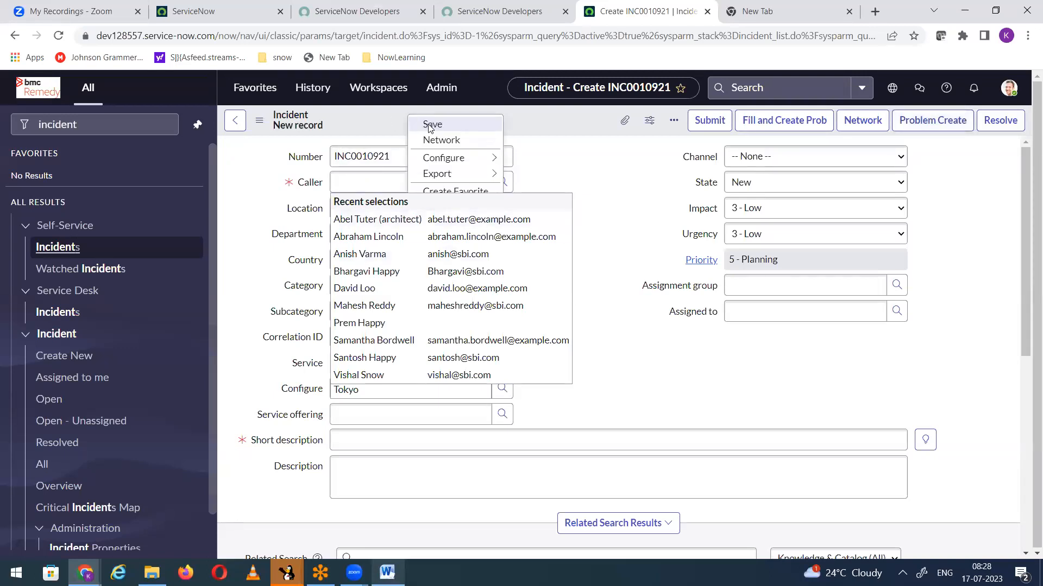
mouse_move(444, 158)
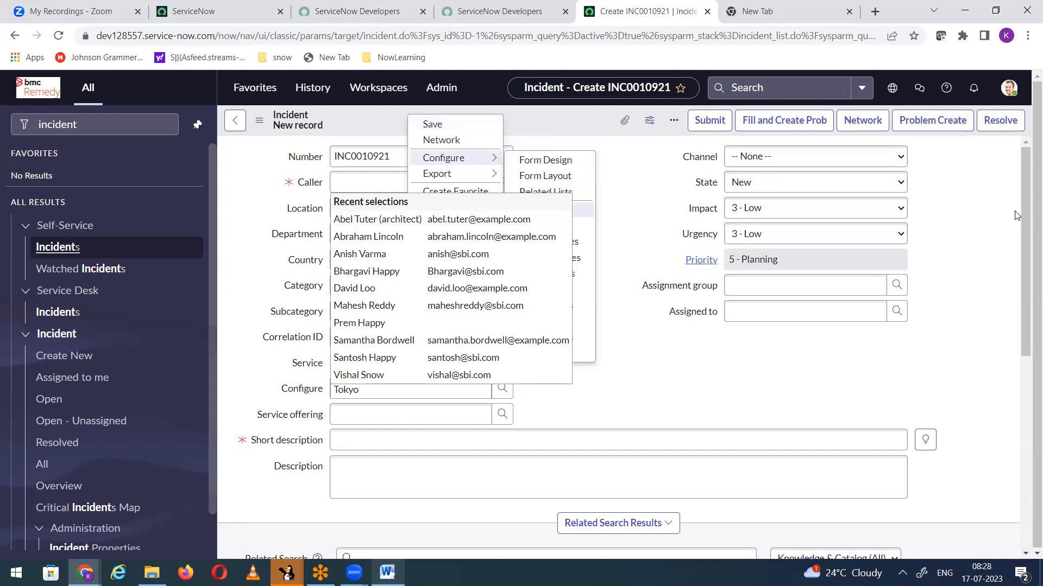
left_click(646, 223)
left_click(620, 214)
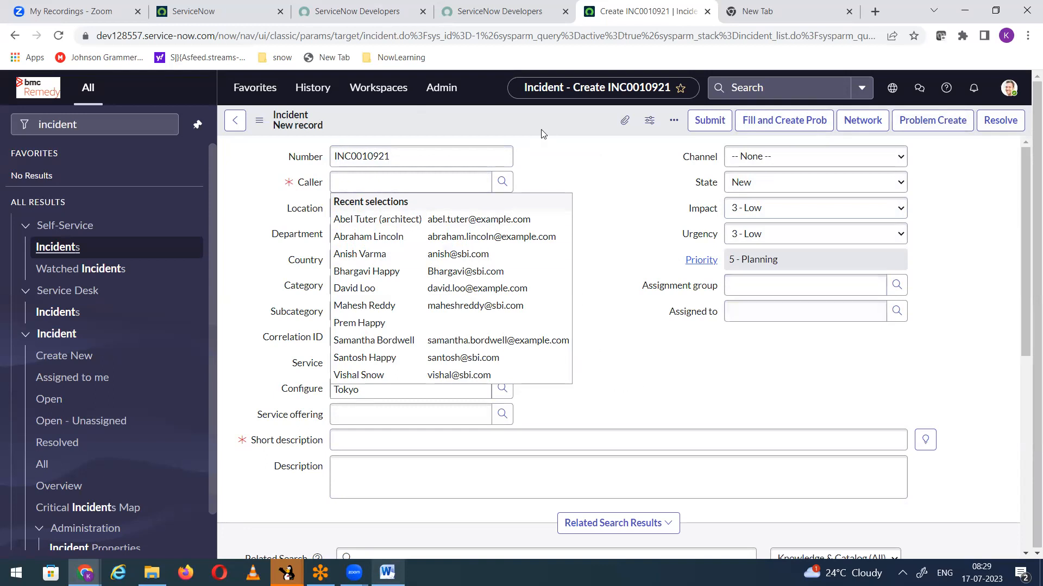
Step: Duplicate the browser tab holding the new incident form and return to the original form
right_click(628, 19)
left_click(644, 104)
left_click(544, 18)
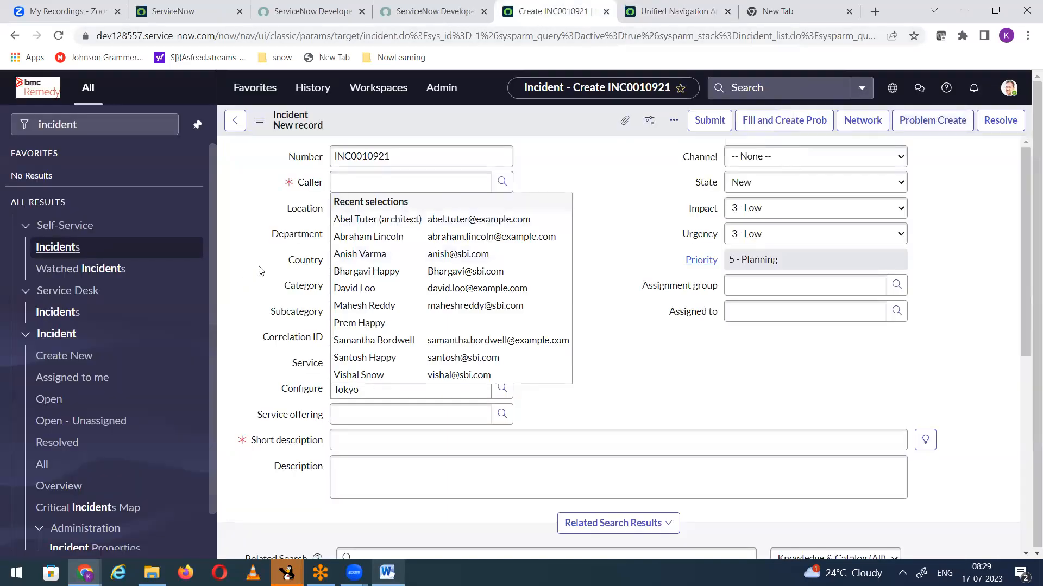
Step: Fill in the incident's caller and location from the recent selections and set the short description to "Network issue"
left_click(350, 220)
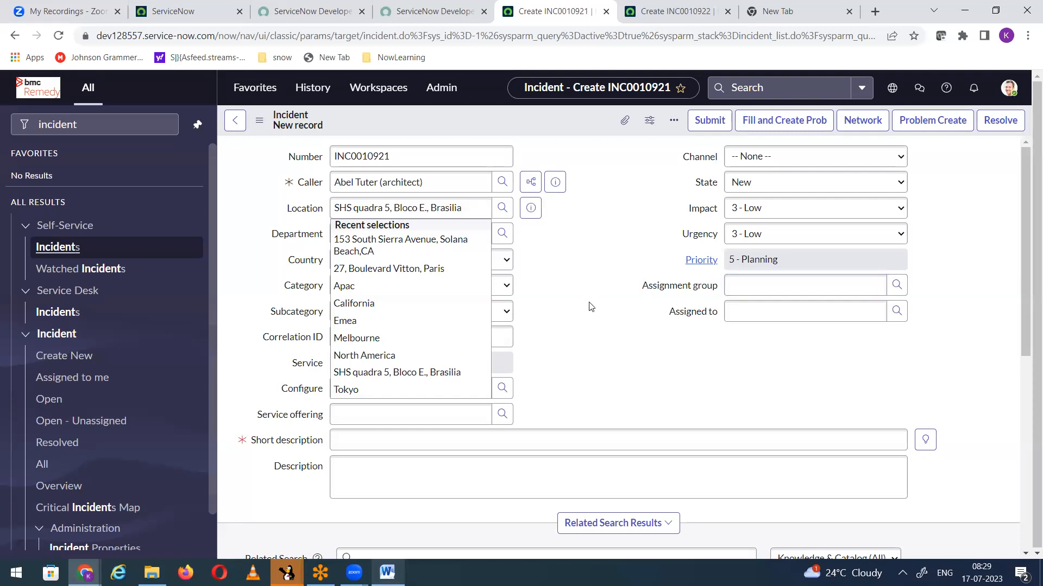
left_click(458, 372)
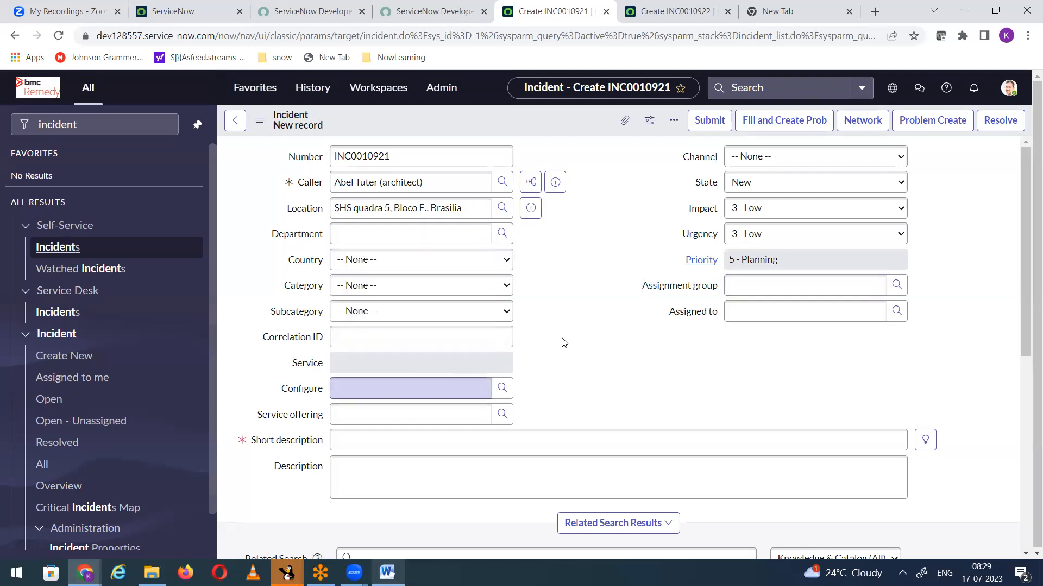
left_click(399, 434)
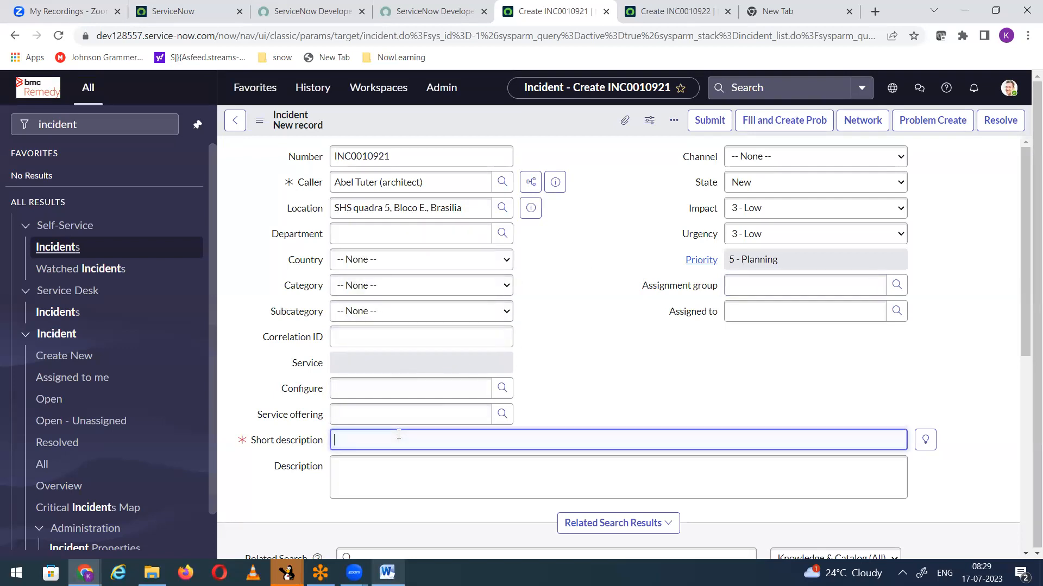
type("Network issue")
Step: Set the incident's assignment group to Network
left_click(771, 285)
type("Netwow")
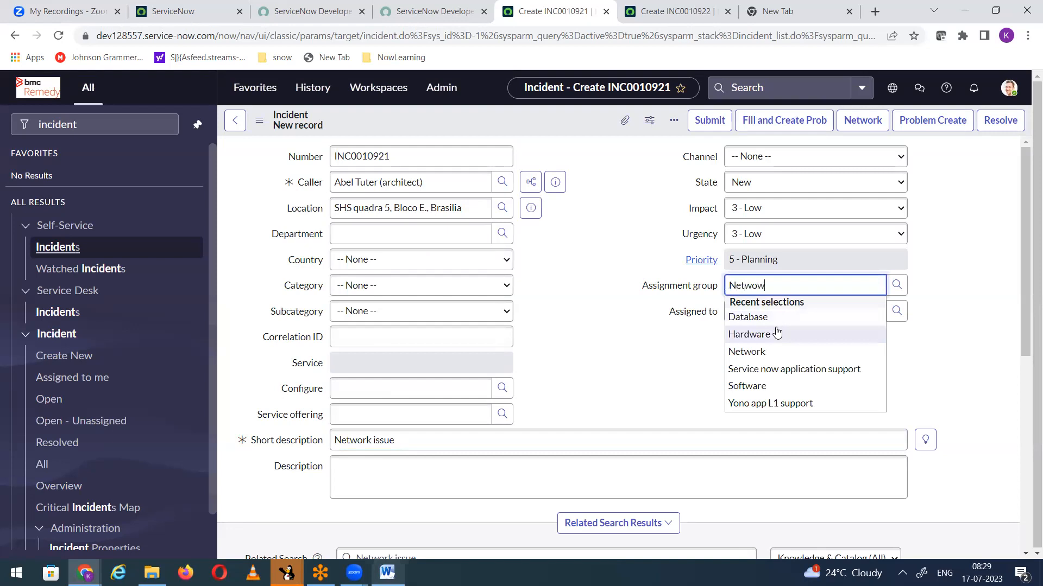
type("kr")
key("BackSpace")
key("BackSpace")
key("BackSpace")
key("BackSpace")
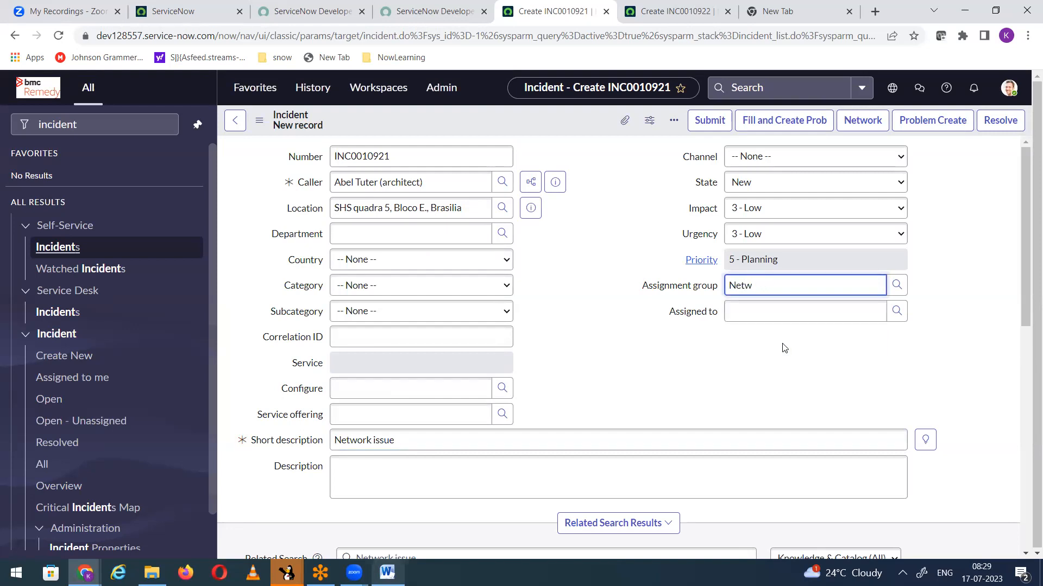
left_click(766, 318)
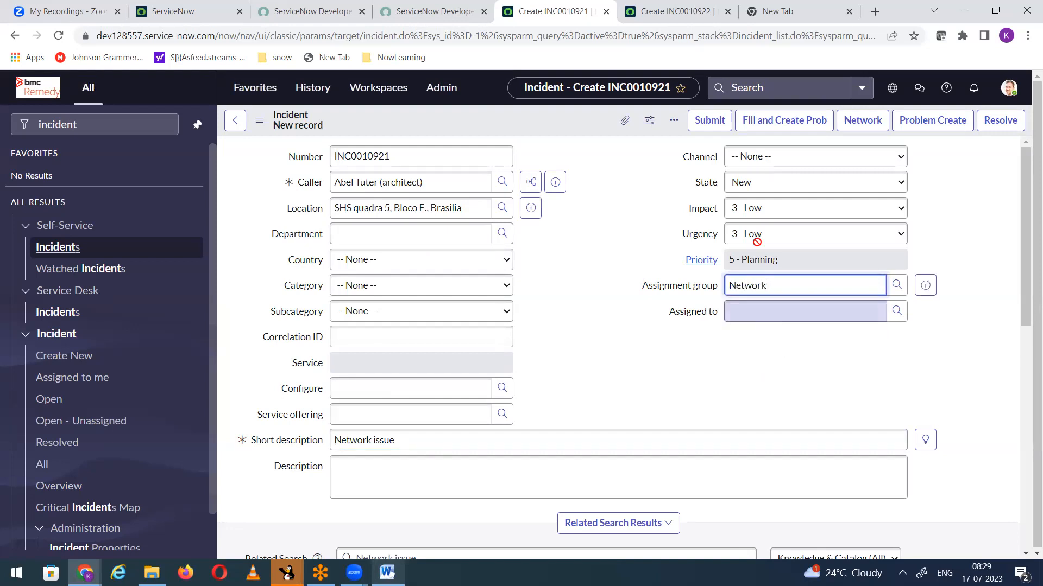
Step: In the duplicated browser tab, filter the navigator for "problem" and open a blank form for a new problem record
left_click(717, 15)
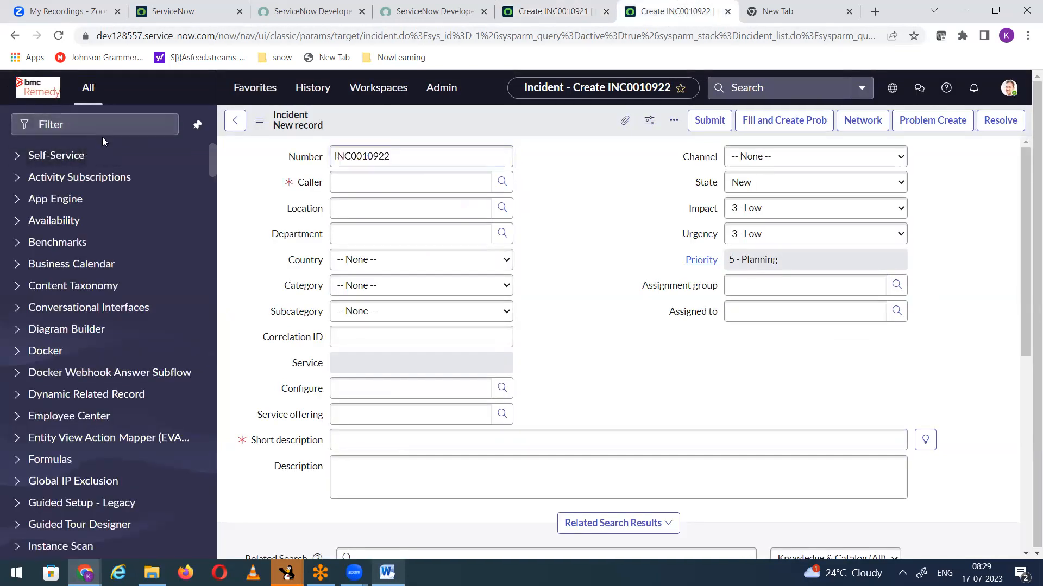
left_click(74, 134)
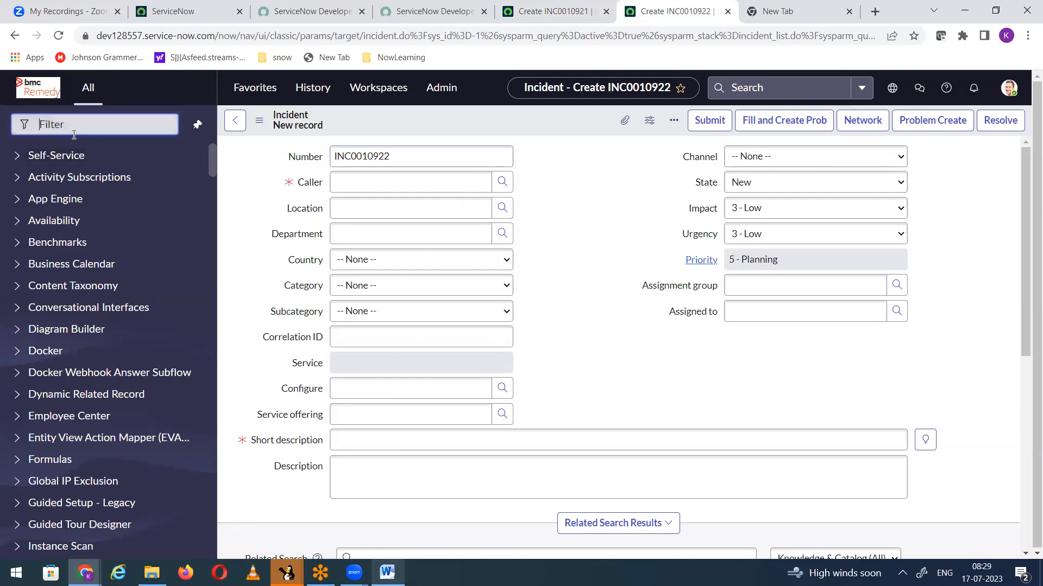
type("problem")
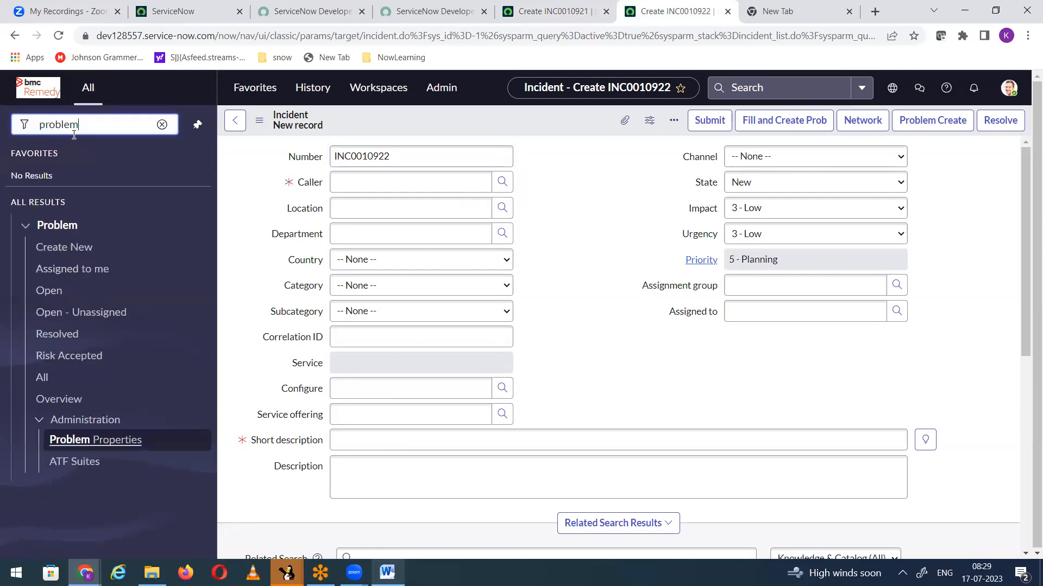
left_click(66, 253)
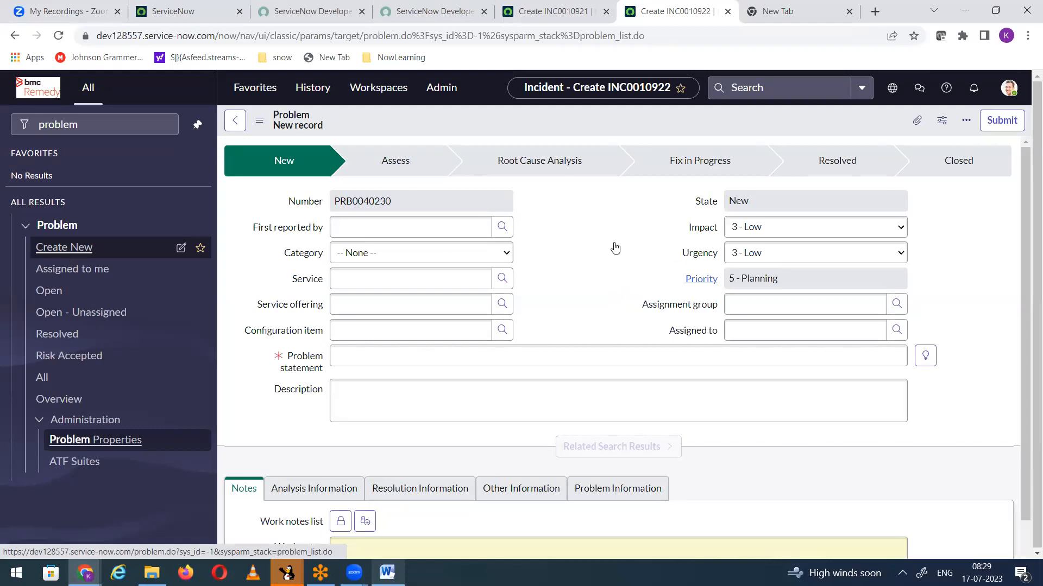
Step: Check the incident form, then enter "Network issue" as the new problem record's problem statement
left_click(538, 12)
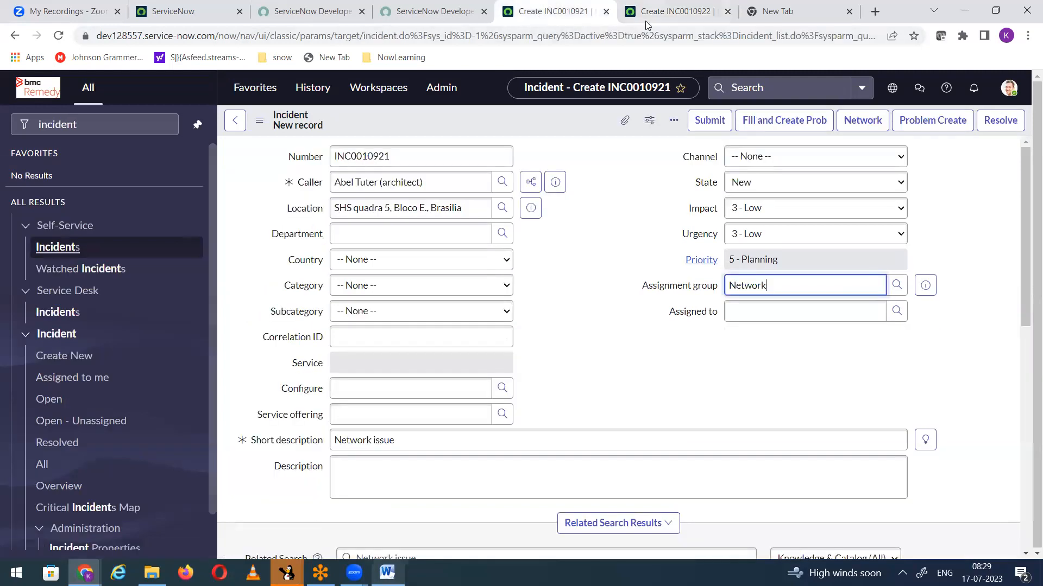
left_click(654, 14)
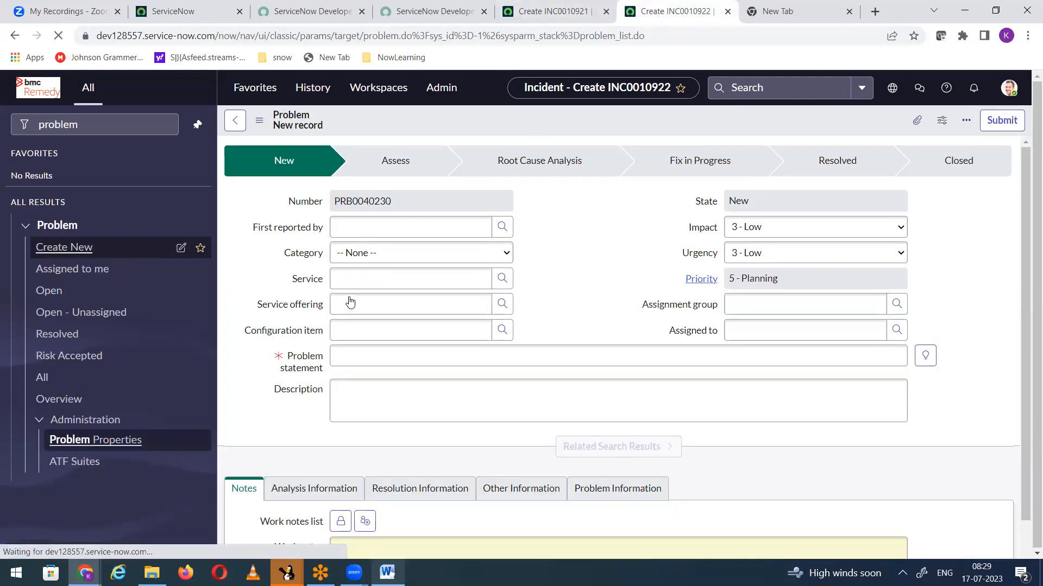
left_click(370, 357)
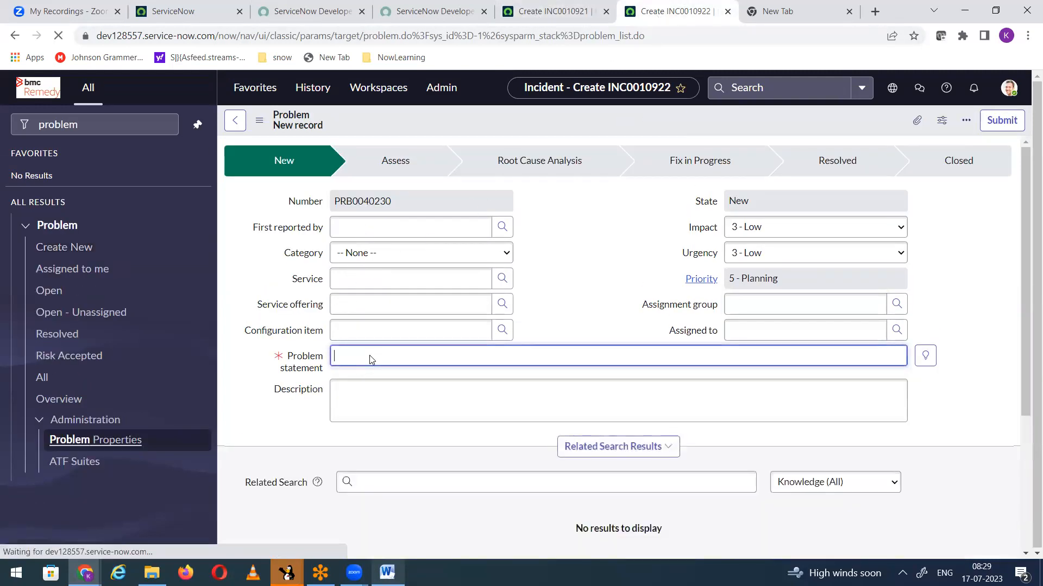
type("Network isue")
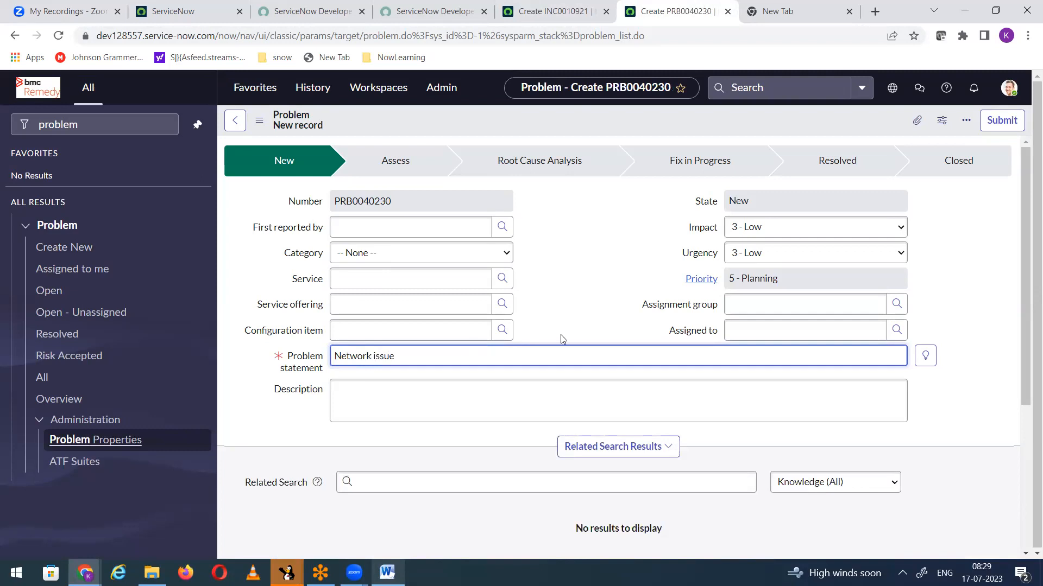
Step: Set the problem record's assignment group to Network
left_click(752, 306)
type("Network")
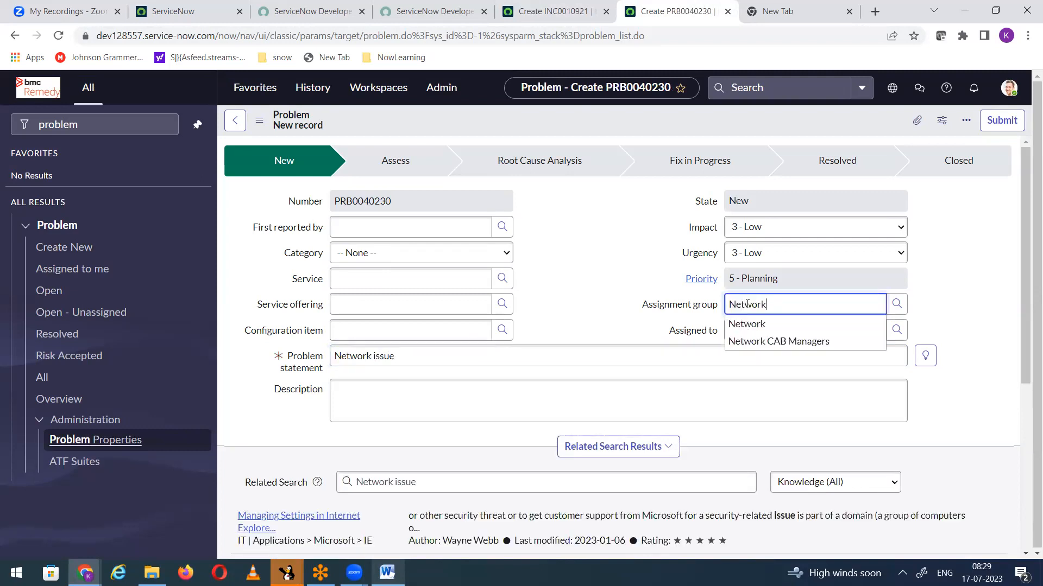
left_click(774, 325)
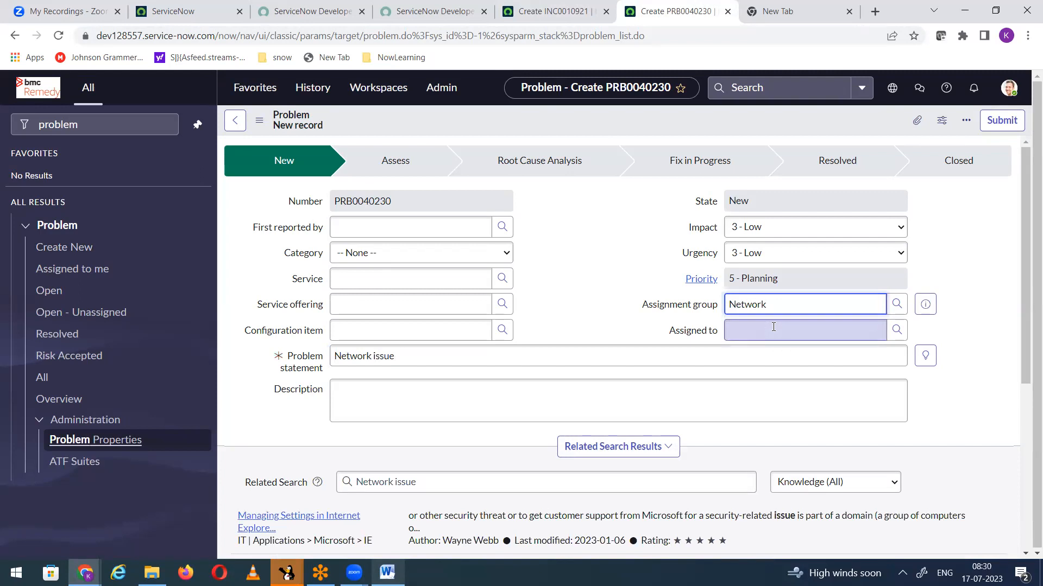
left_click(562, 253)
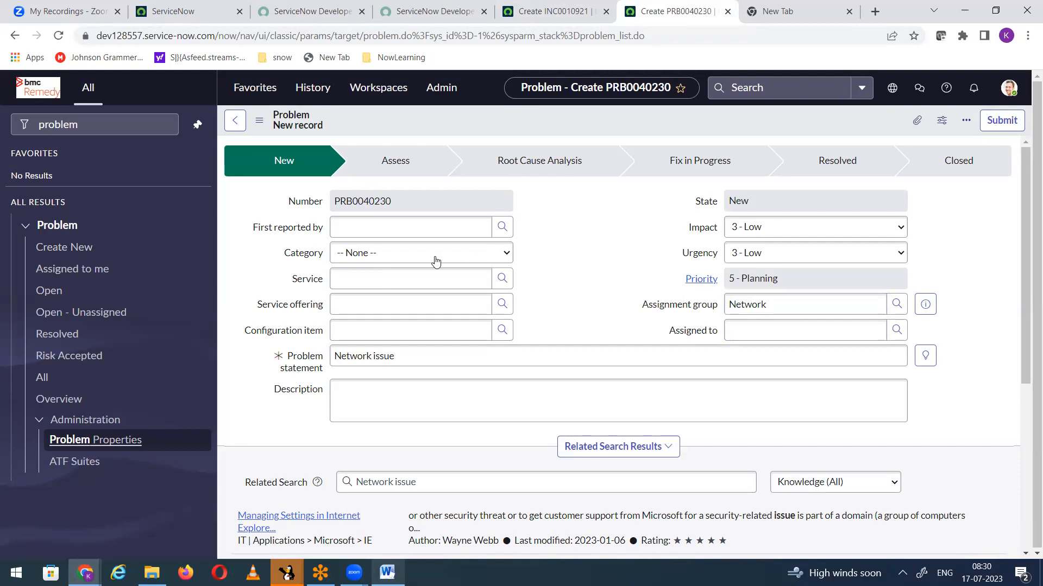
Step: Compare the fields of the new incident and problem forms, and review the incident form's configuration options
left_click(558, 12)
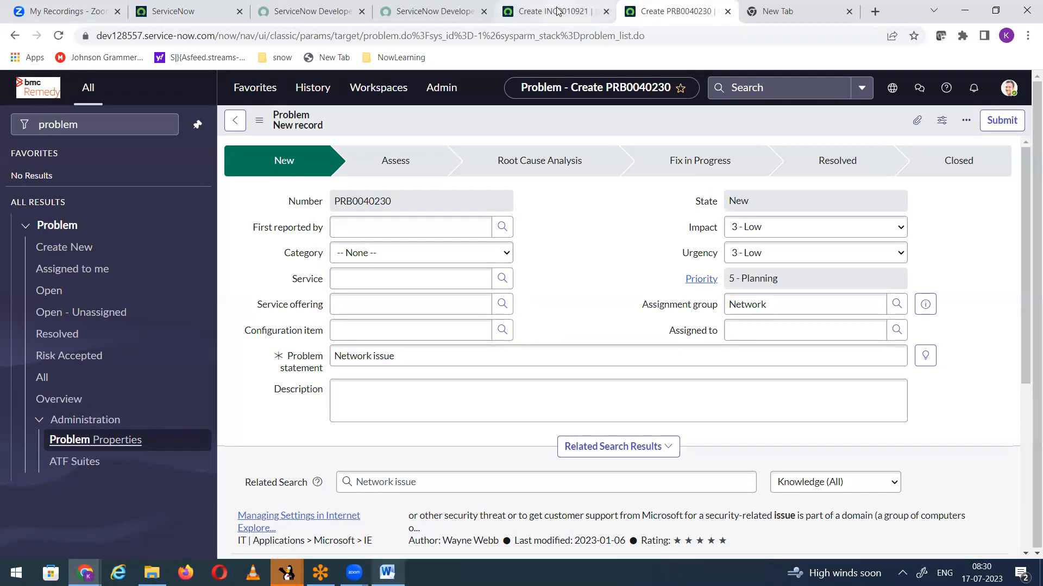
right_click(428, 128)
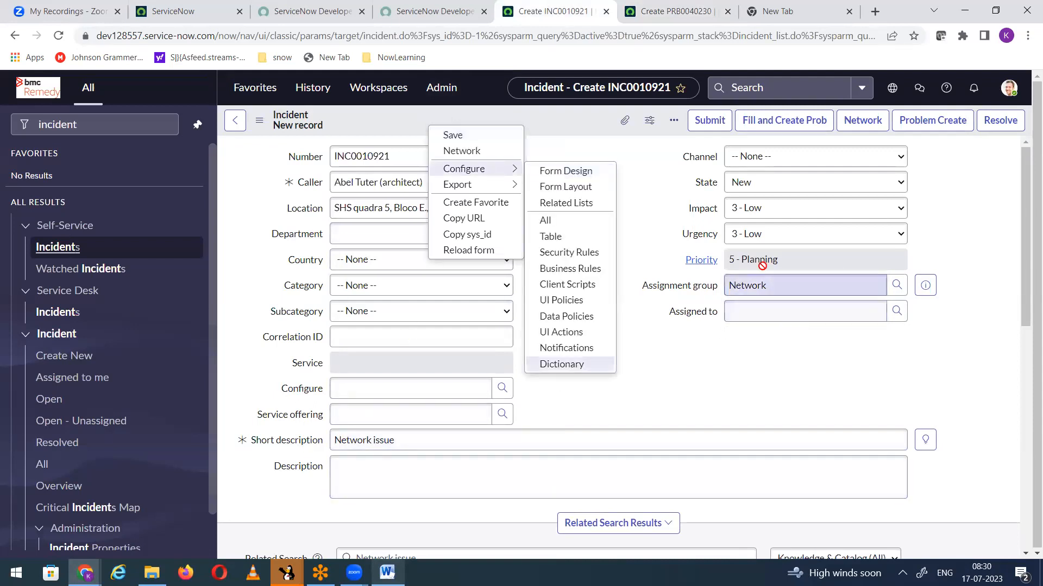
left_click(649, 381)
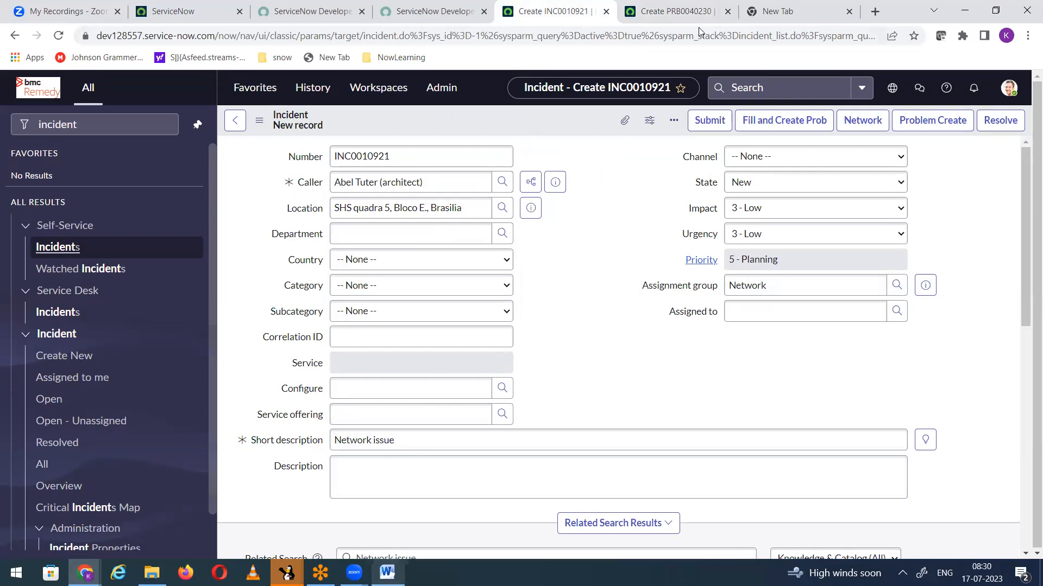
left_click(665, 12)
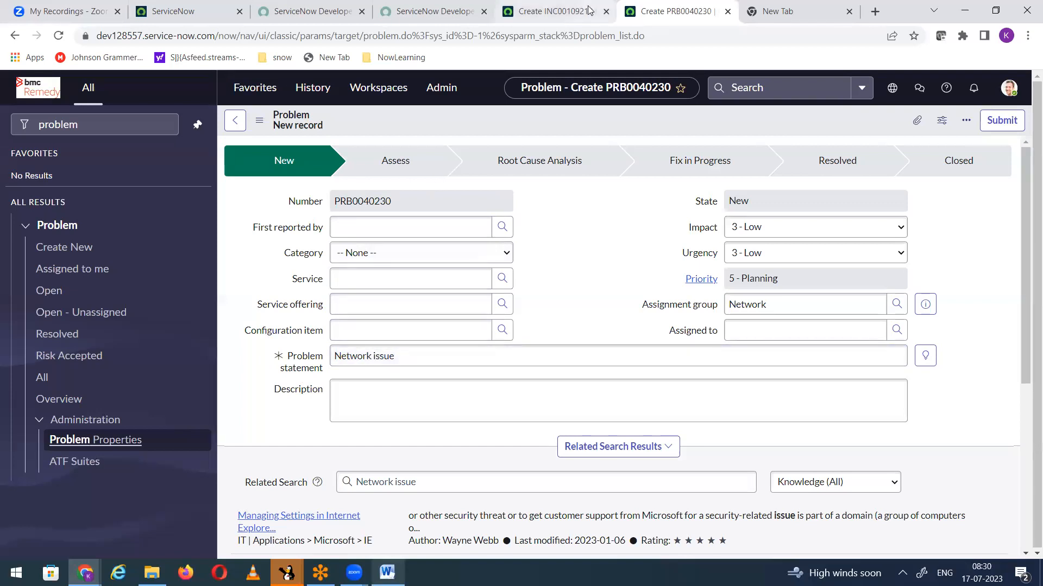
left_click(554, 12)
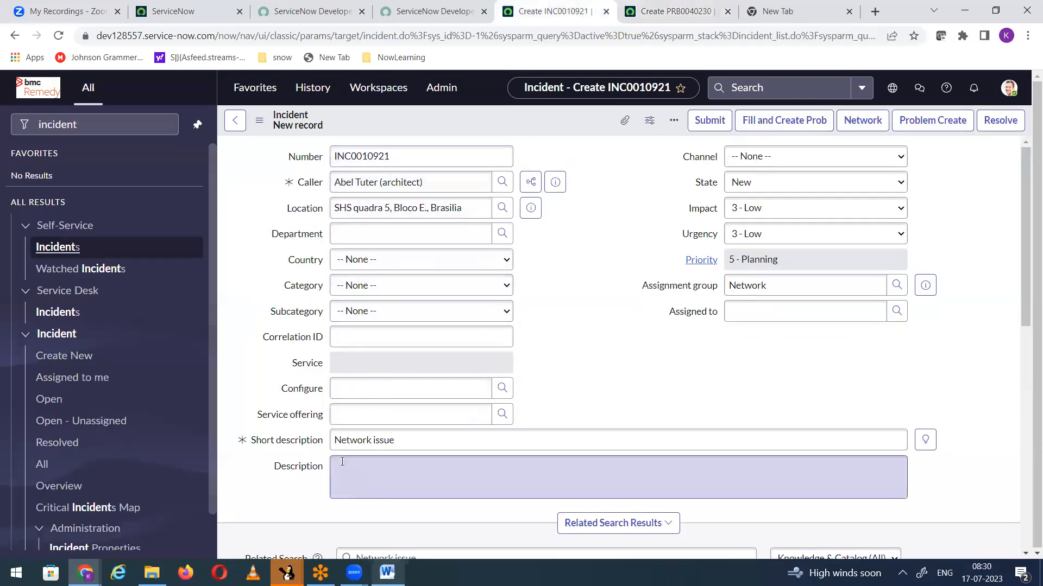
key("ctrl+Tab")
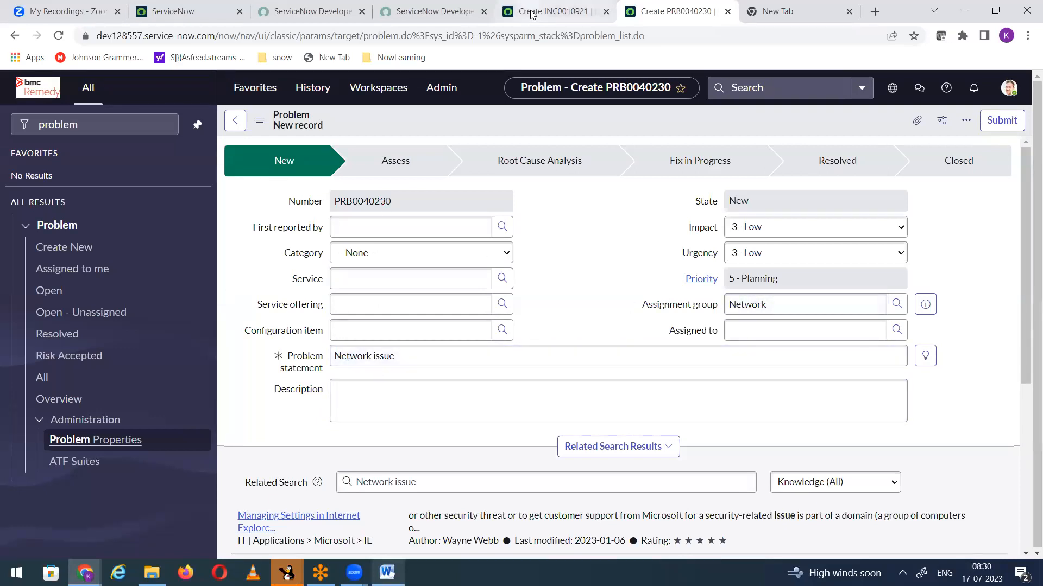
key("ctrl+shift+Tab")
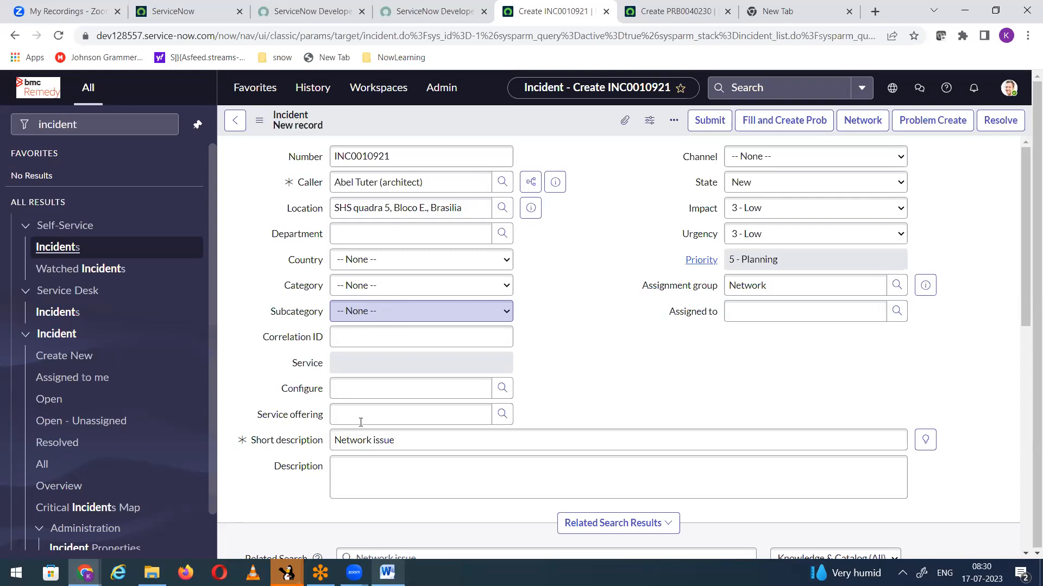
Step: Switch to the Word document and search for "async" to reach the notes on business rule types
key("alt+Tab")
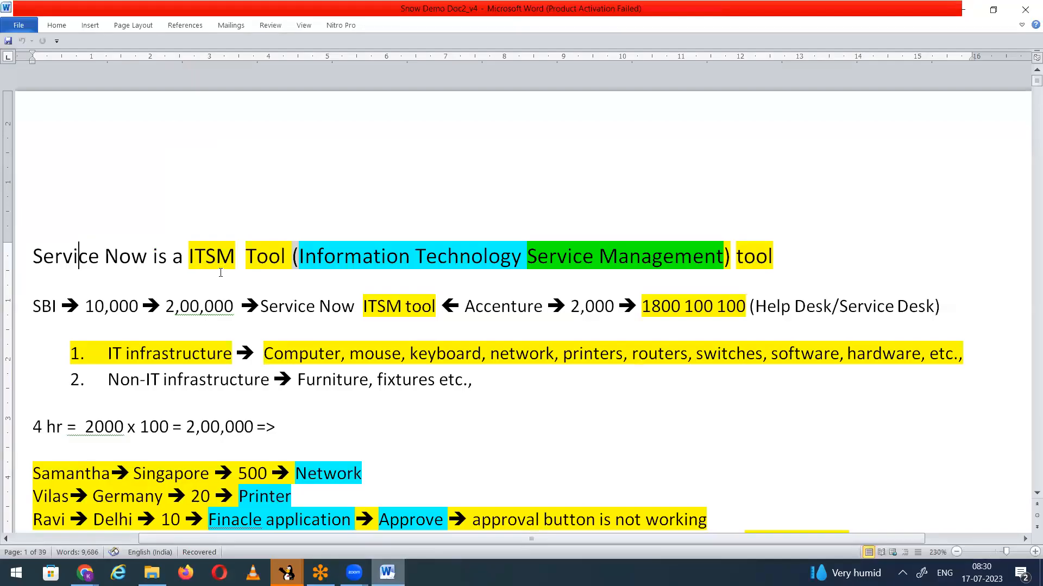
key("ctrl+f")
type("b")
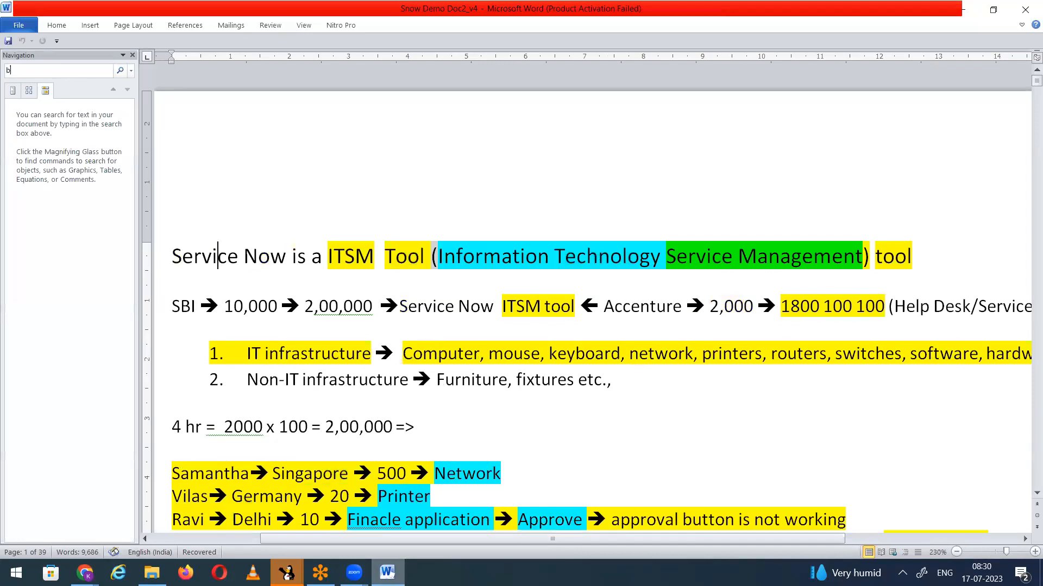
key("BackSpace")
type("asy")
key("BackSpace")
type("sy")
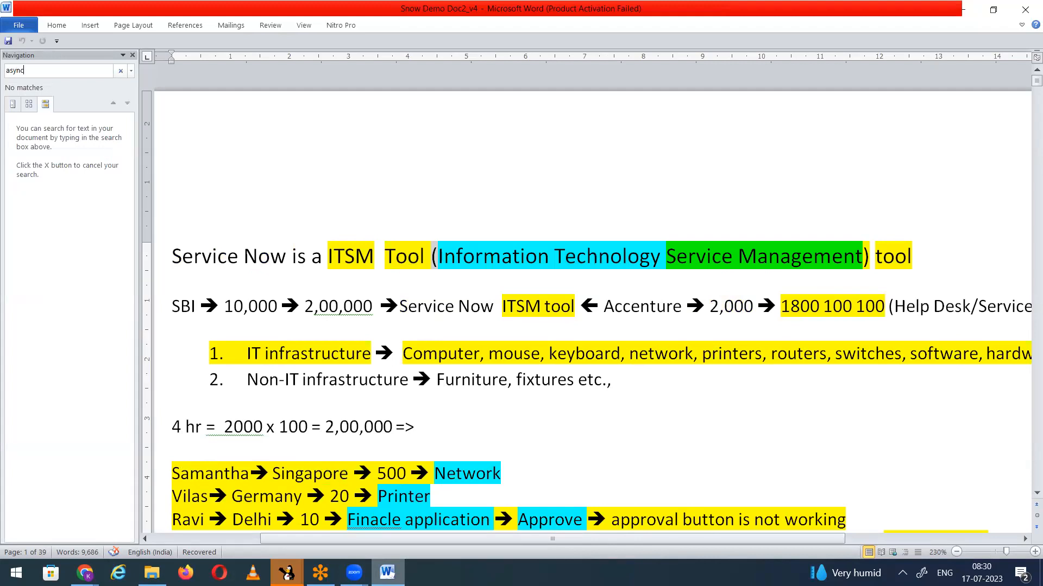
left_click(353, 335)
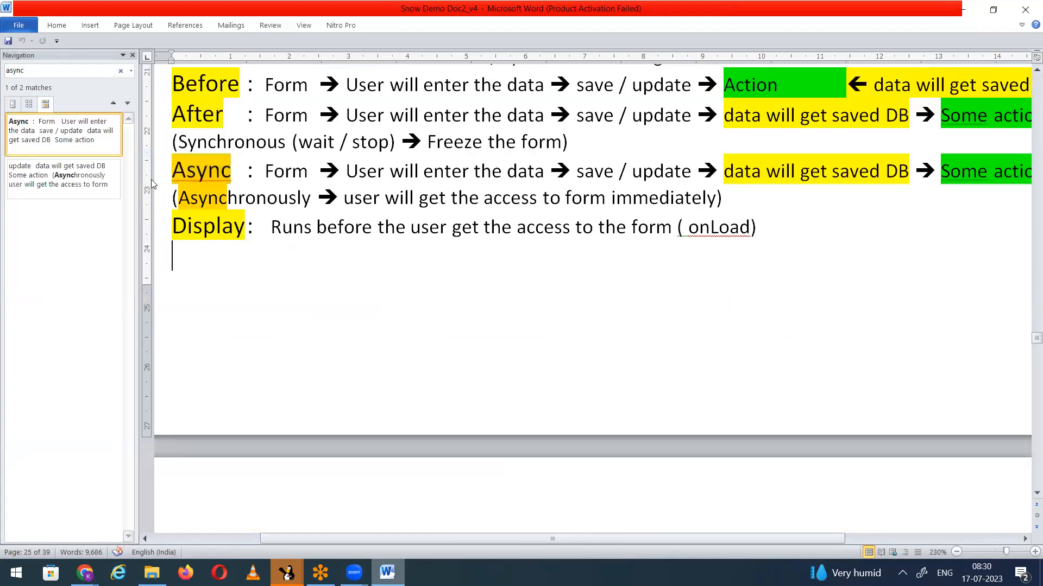
left_click(132, 55)
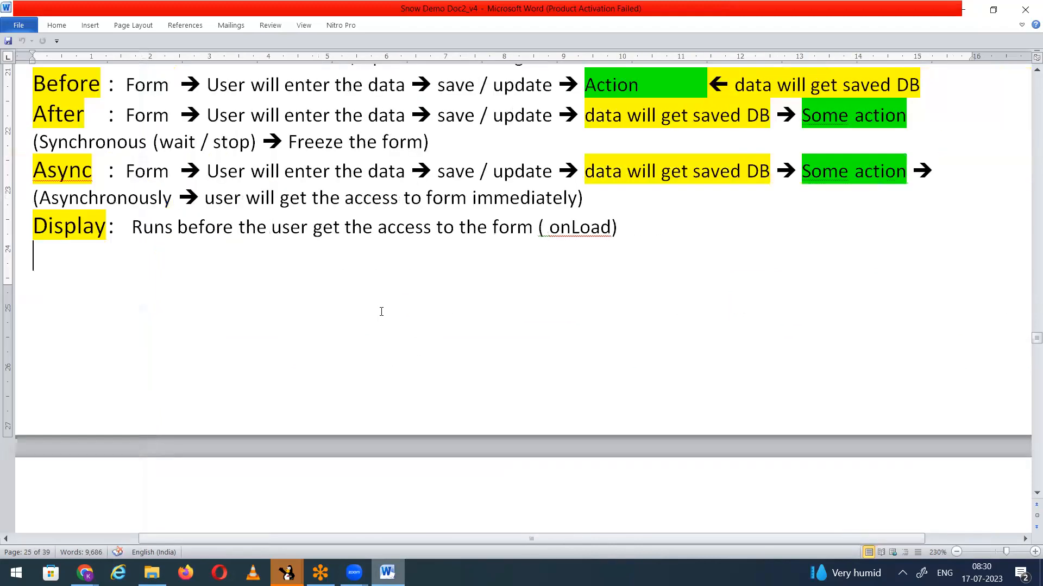
Step: Review the notes on After business rules, highlighting After and Synchronous, and return to the incident form in the browser
scroll(308, 331, "up", 3)
scroll(297, 337, "down", 1)
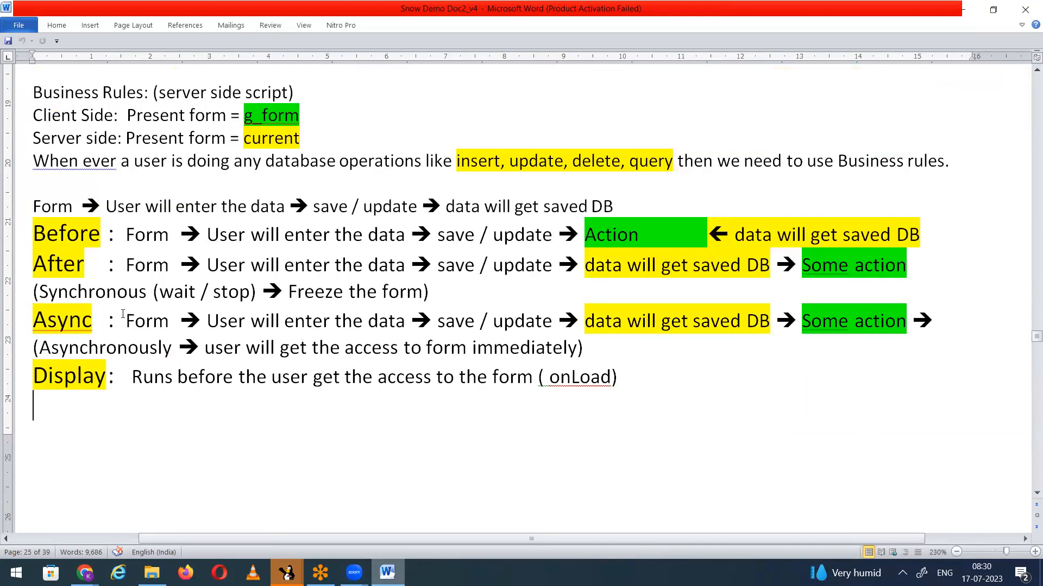
left_click_drag(34, 260, 85, 262)
left_click_drag(44, 292, 146, 303)
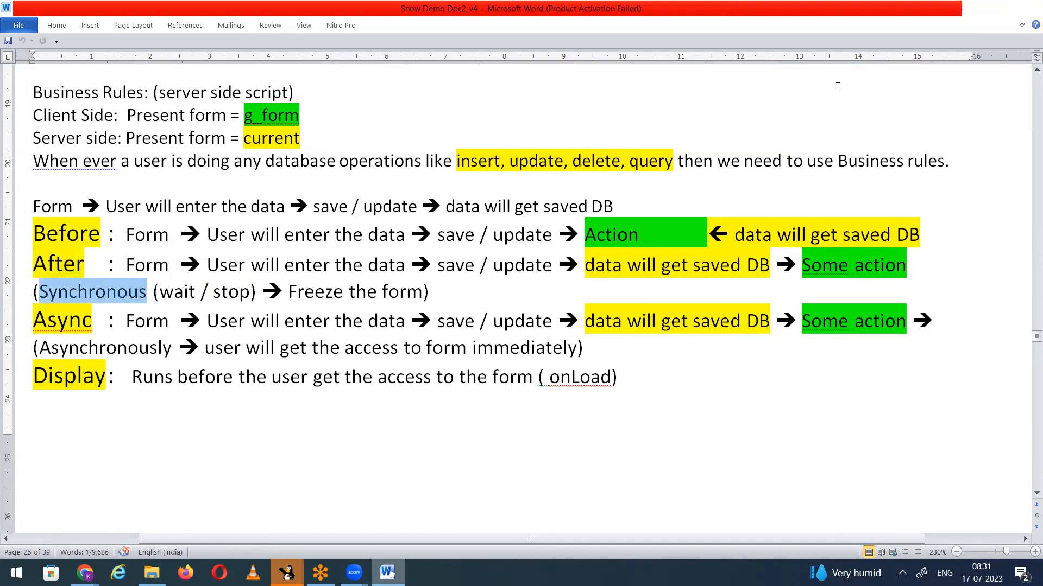
left_click(963, 10)
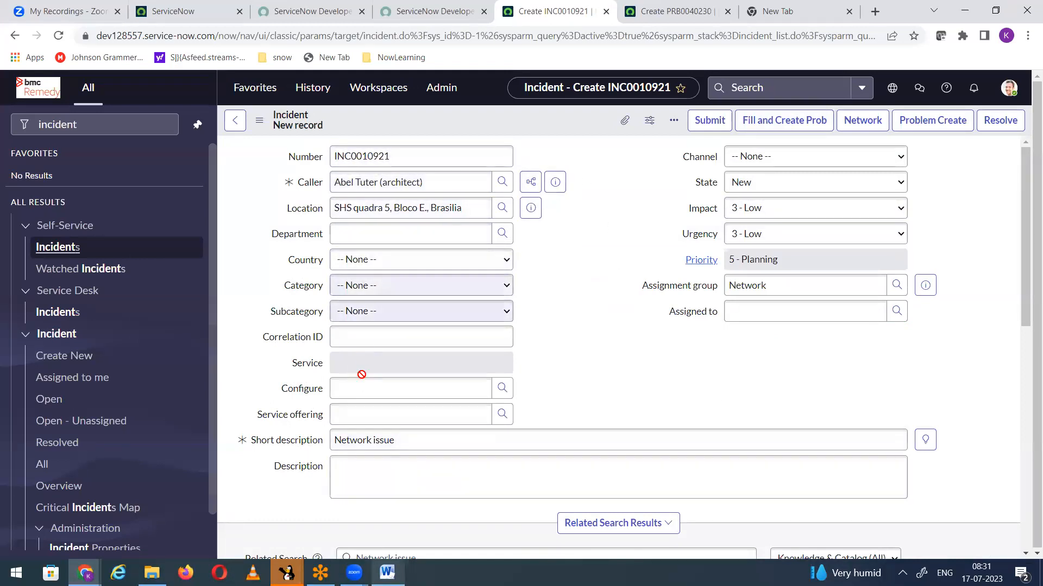
Step: Replace the incident's short description with "afdadsdfadfda" and select the entered text
left_click(245, 440)
type("afdadsdfadfda")
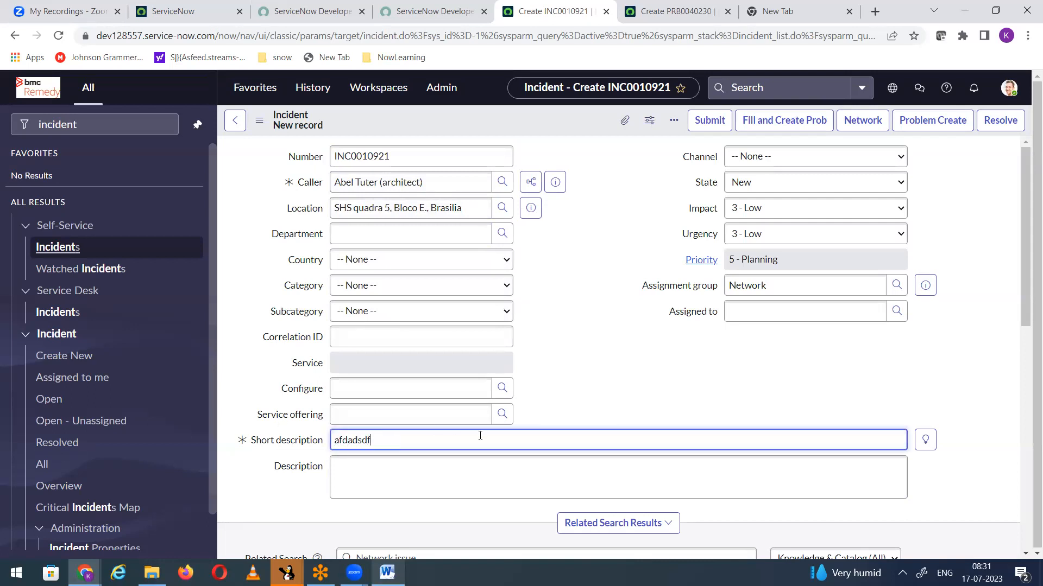
left_click(426, 364)
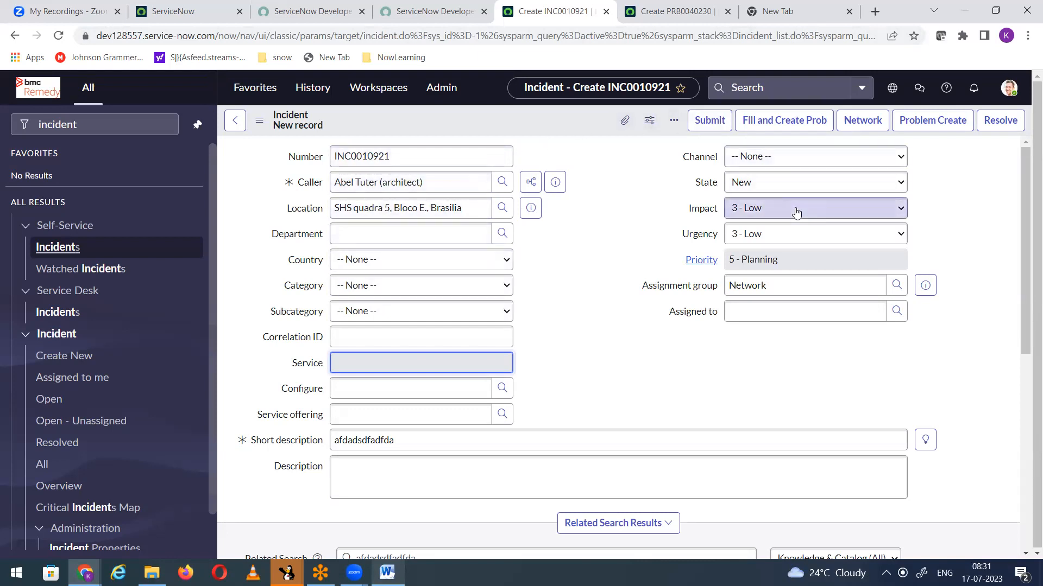
left_click(415, 439)
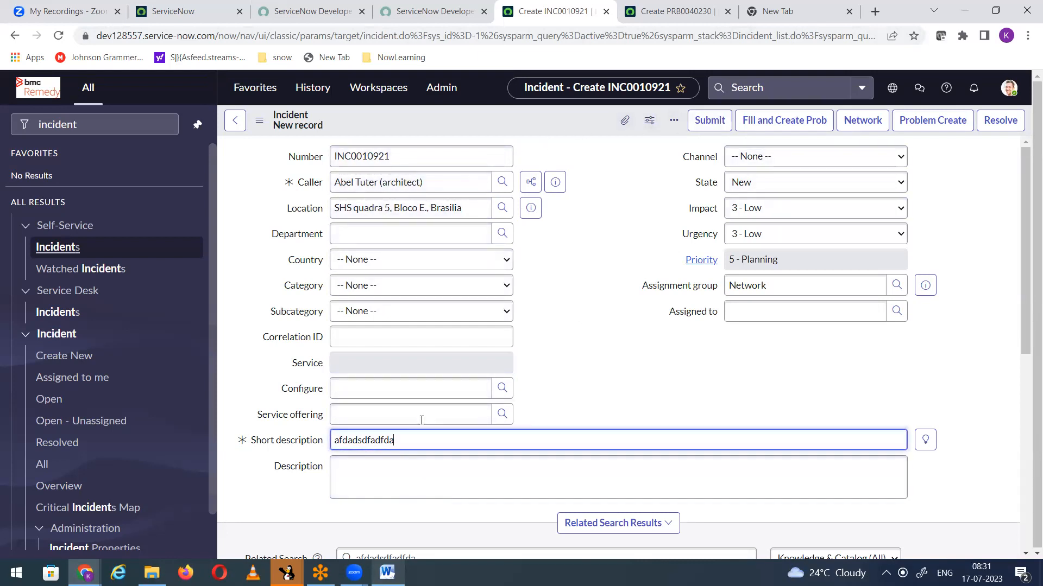
left_click_drag(414, 440, 268, 432)
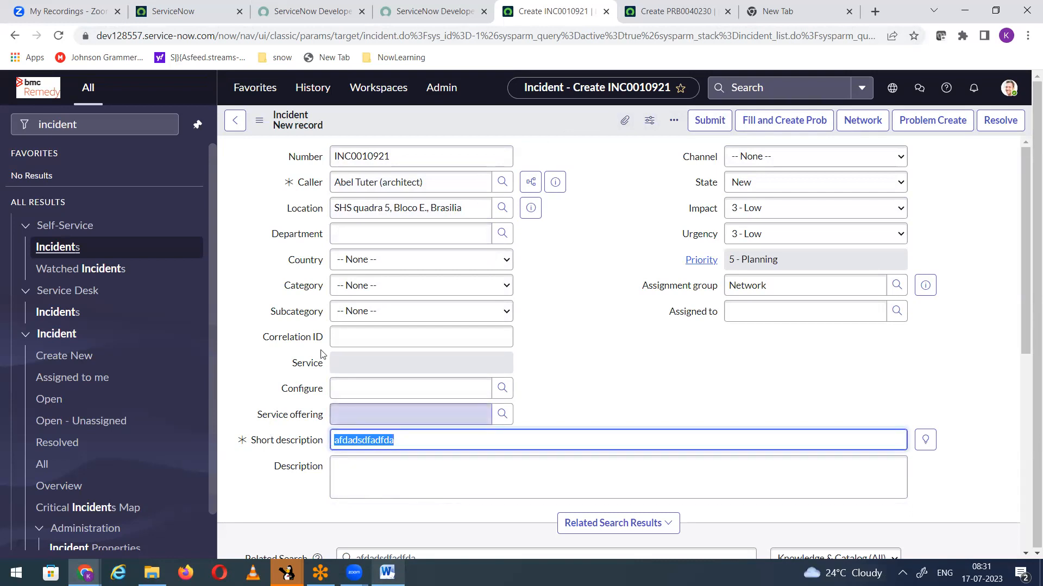
Step: Compare the After and Async notes in Word by highlighting their save, wait, freeze and form-access passages, and return to the browser
key("alt+Tab")
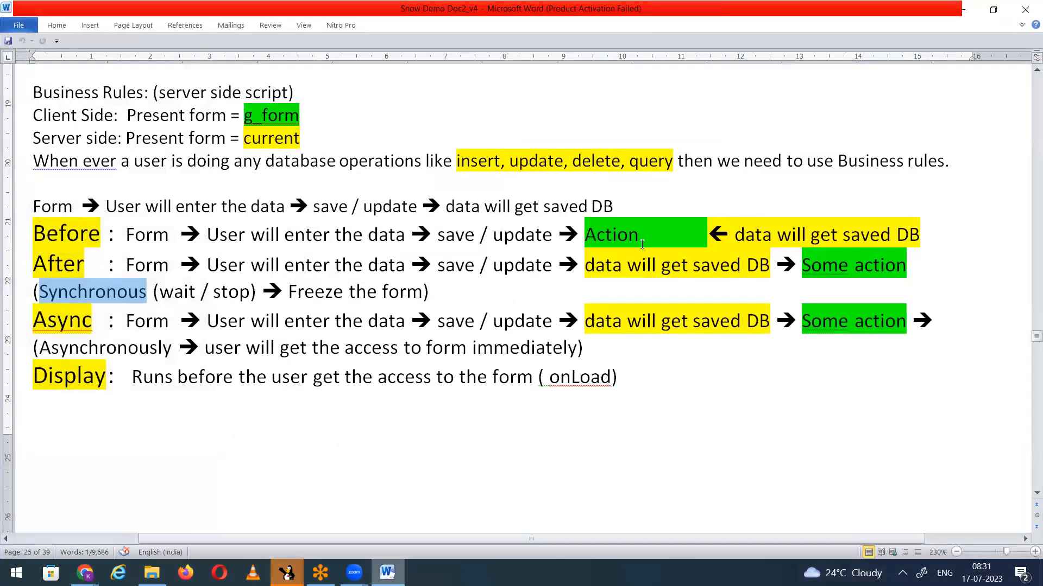
left_click_drag(586, 266, 701, 284)
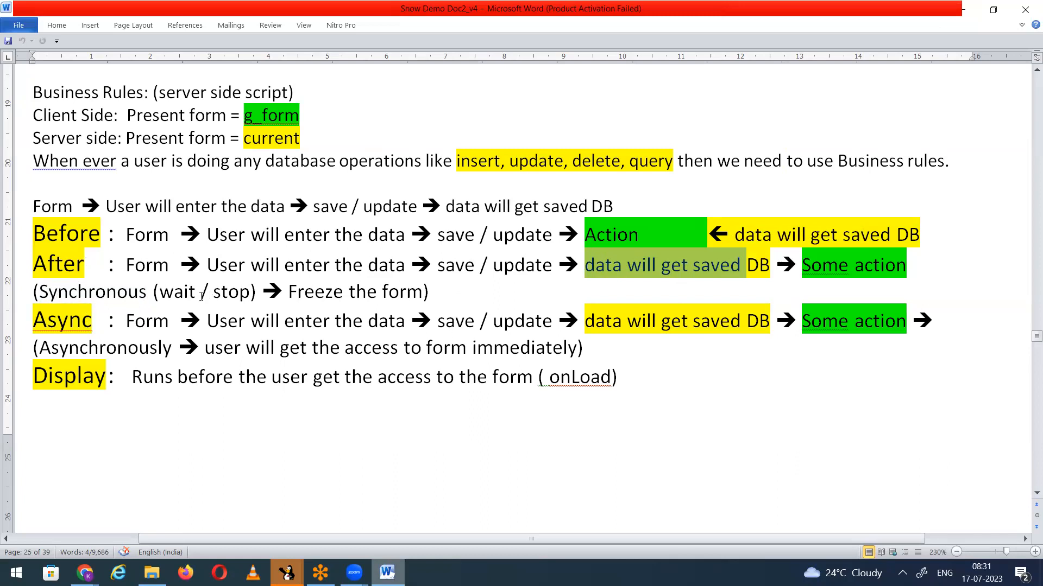
left_click_drag(160, 293, 239, 295)
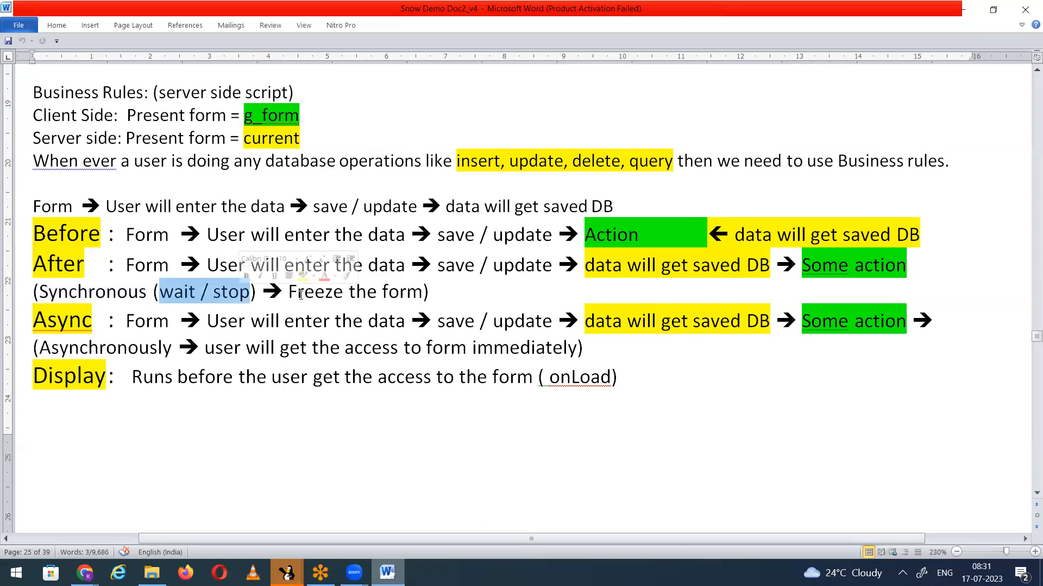
left_click_drag(290, 293, 423, 298)
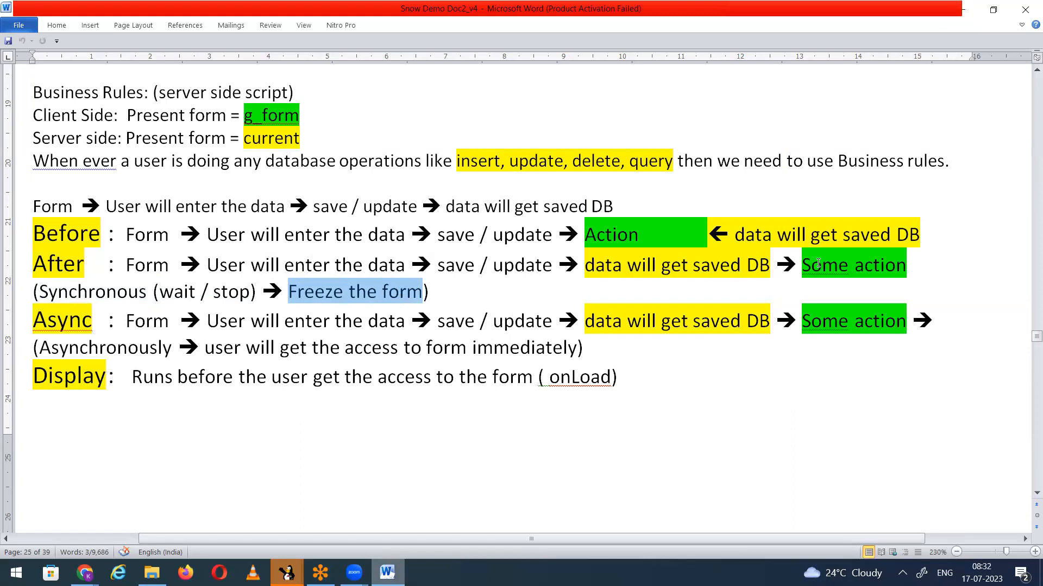
left_click_drag(807, 261, 921, 271)
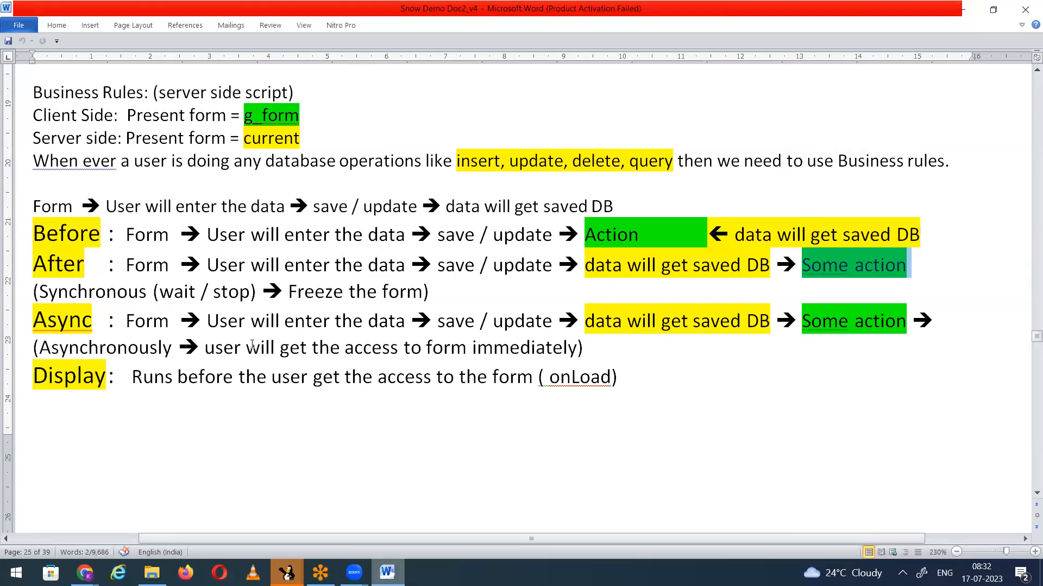
left_click_drag(128, 321, 577, 352)
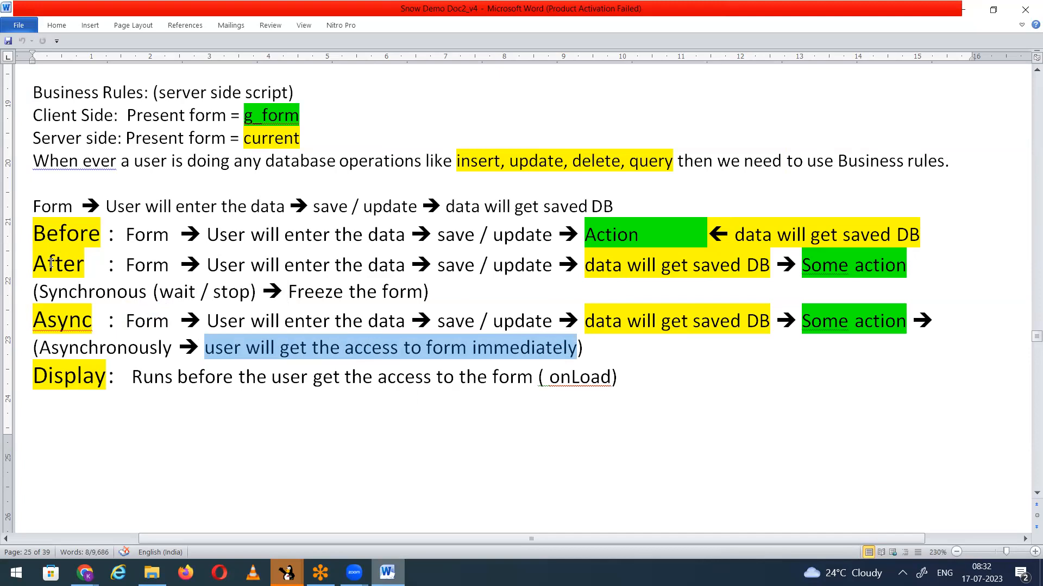
left_click(962, 8)
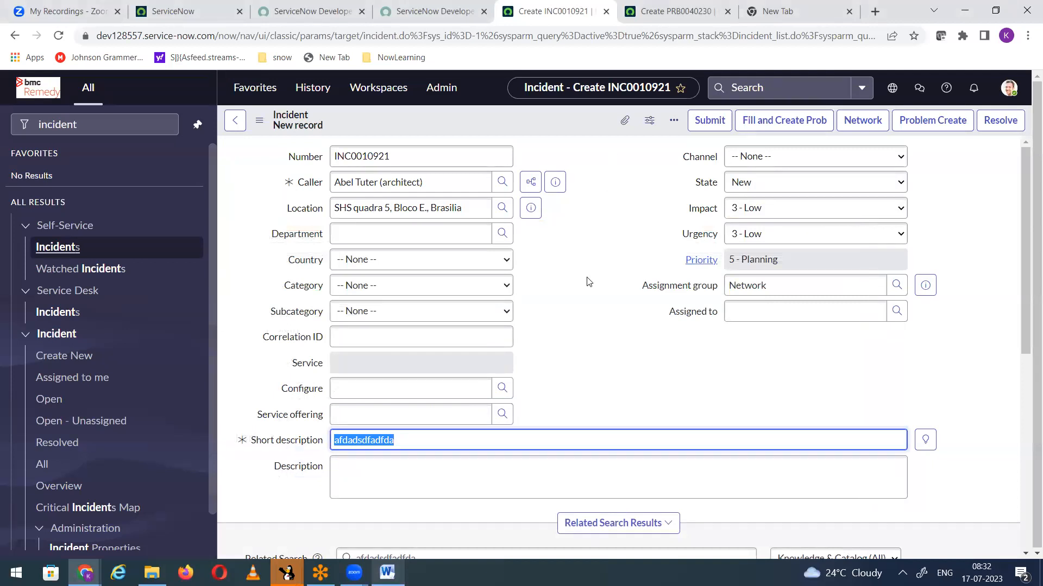
Step: Duplicate the incident form's browser tab and open the incident table's business rules list from the copy
right_click(441, 121)
mouse_move(488, 167)
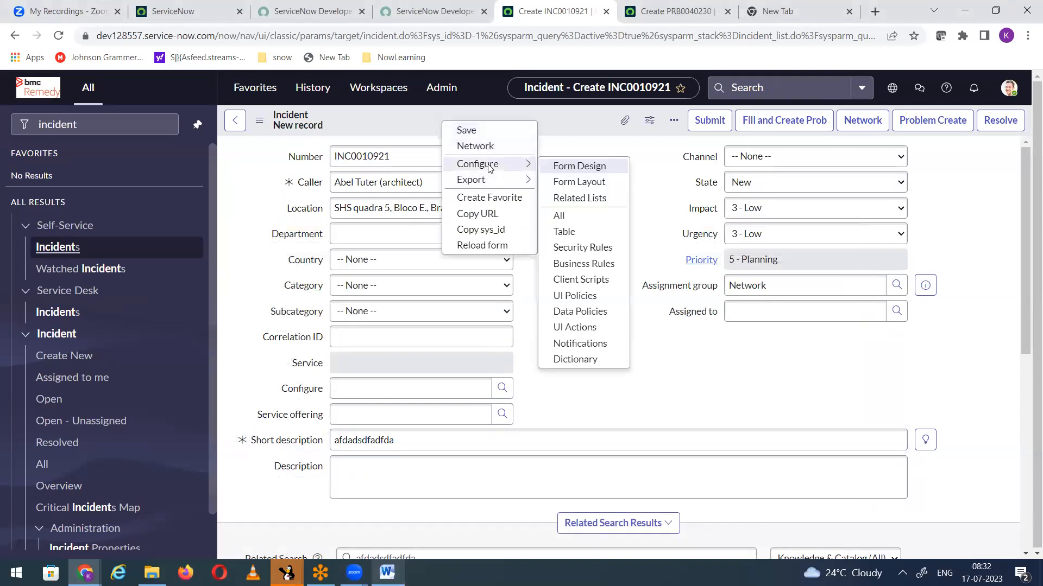
right_click(556, 16)
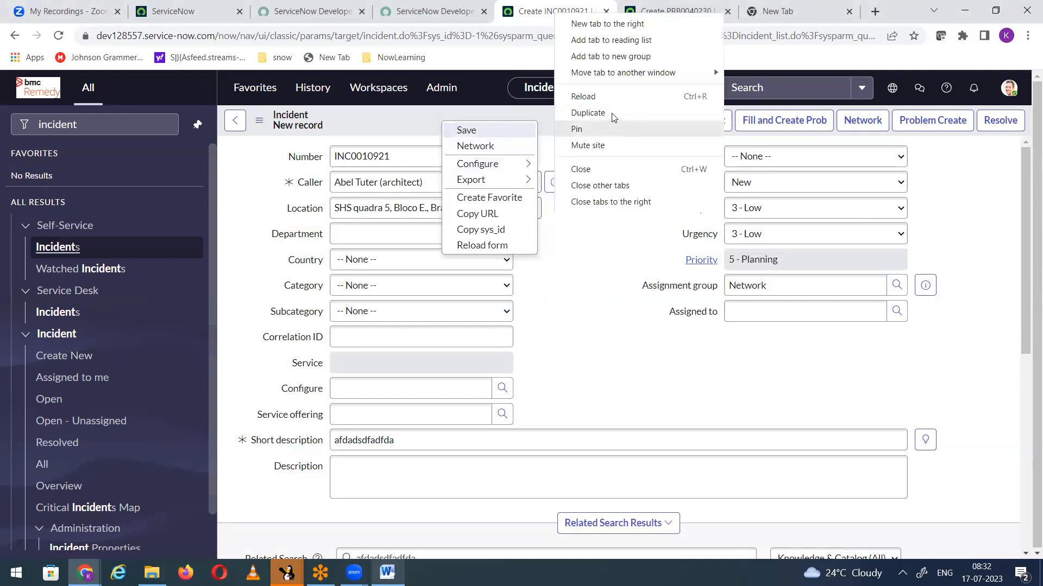
left_click(612, 113)
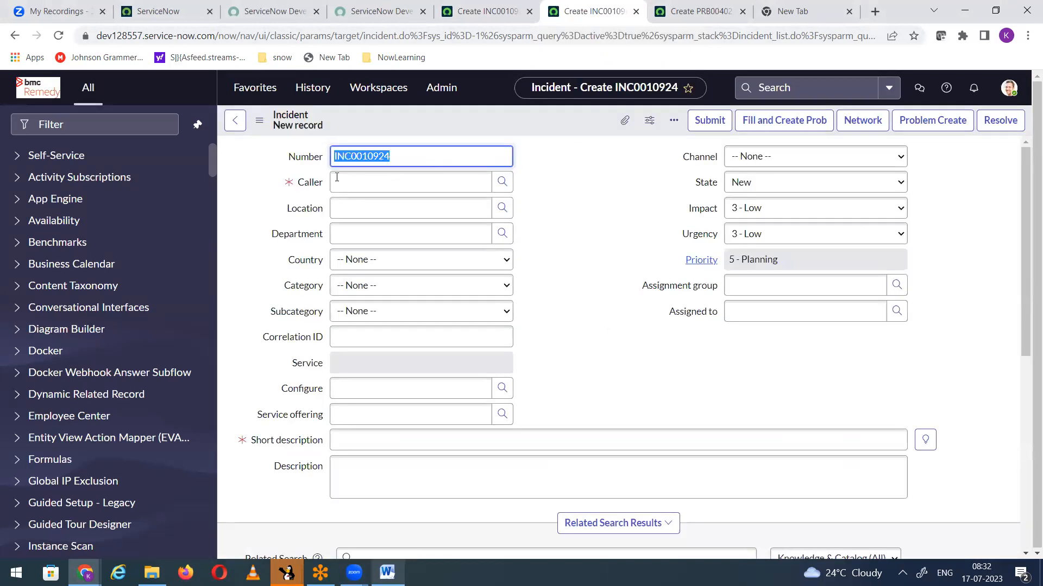
right_click(406, 113)
mouse_move(497, 163)
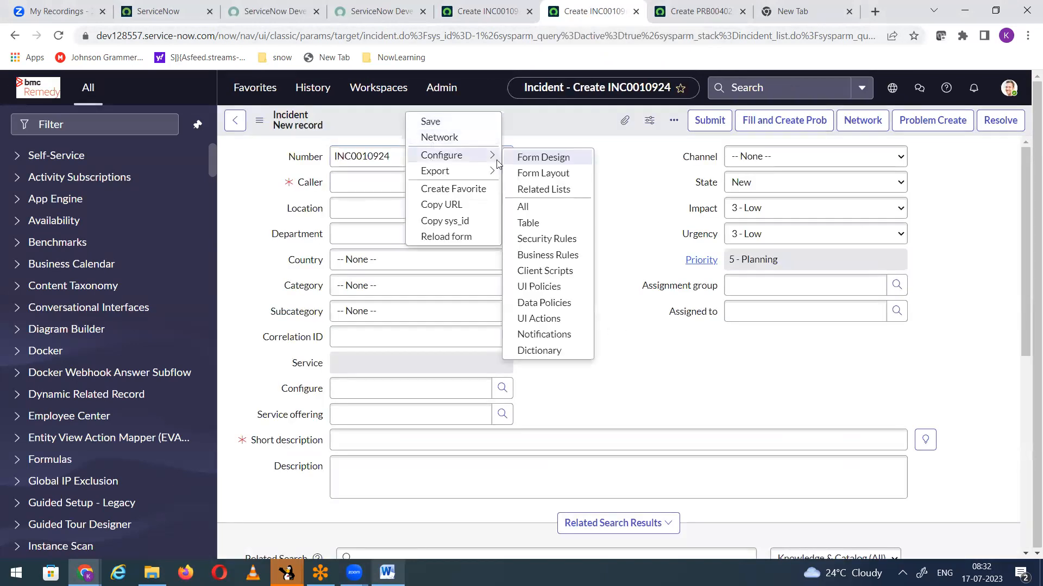
left_click(548, 255)
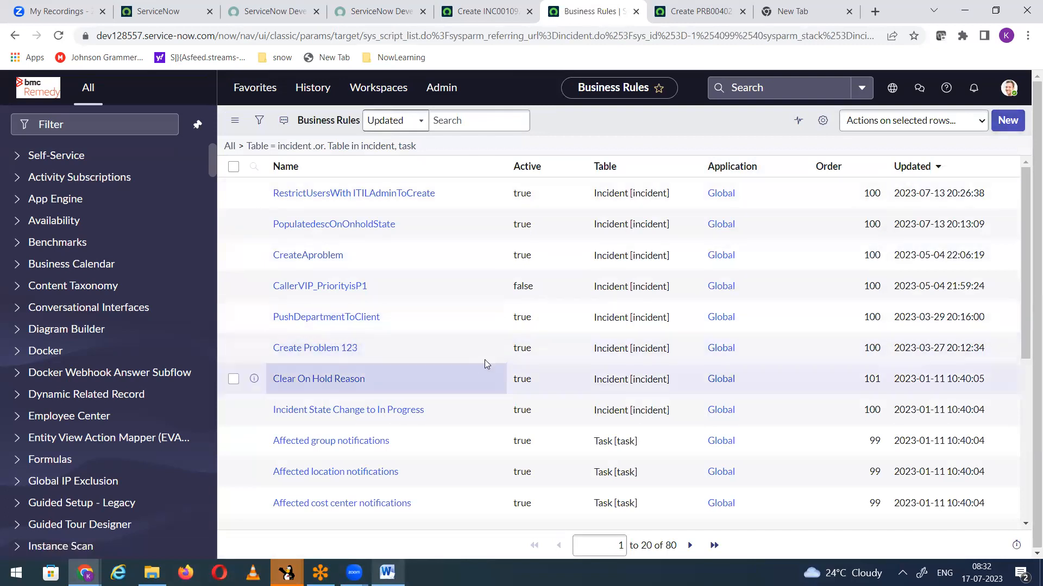
Step: Deactivate the Create Problem 123 business rule by setting its Active value to false in the list
double_click(512, 356)
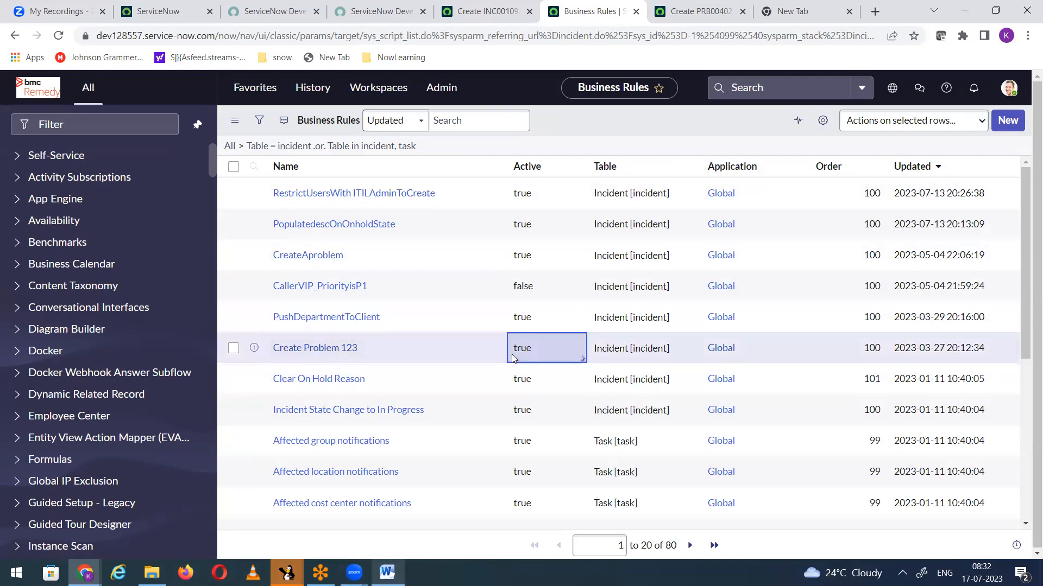
left_click(513, 358)
left_click(529, 377)
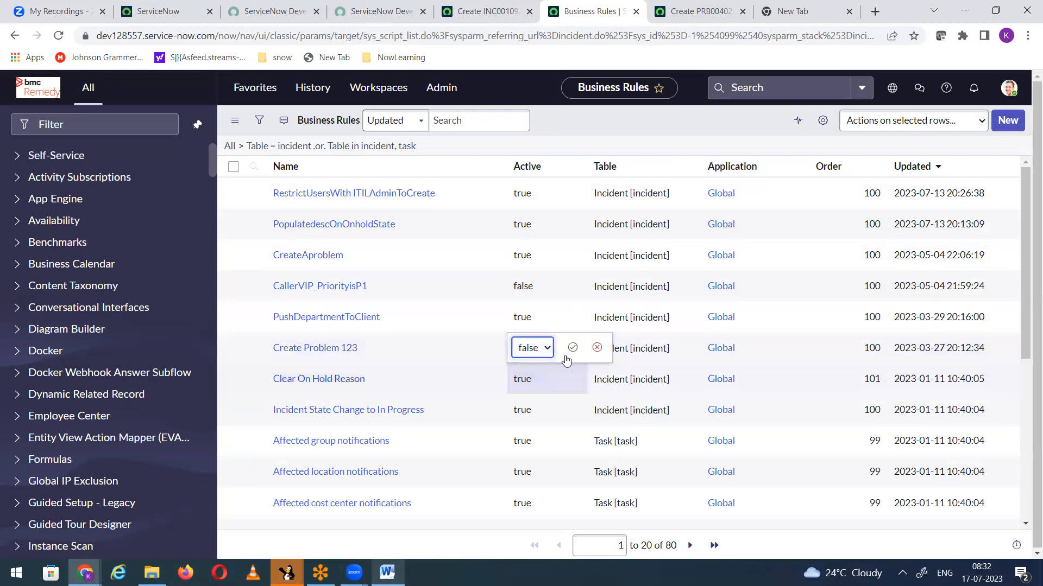
left_click(573, 348)
Step: Start a new business rule on the Incident table and name it "Create Problem from Incident"
scroll(440, 362, "down", 6)
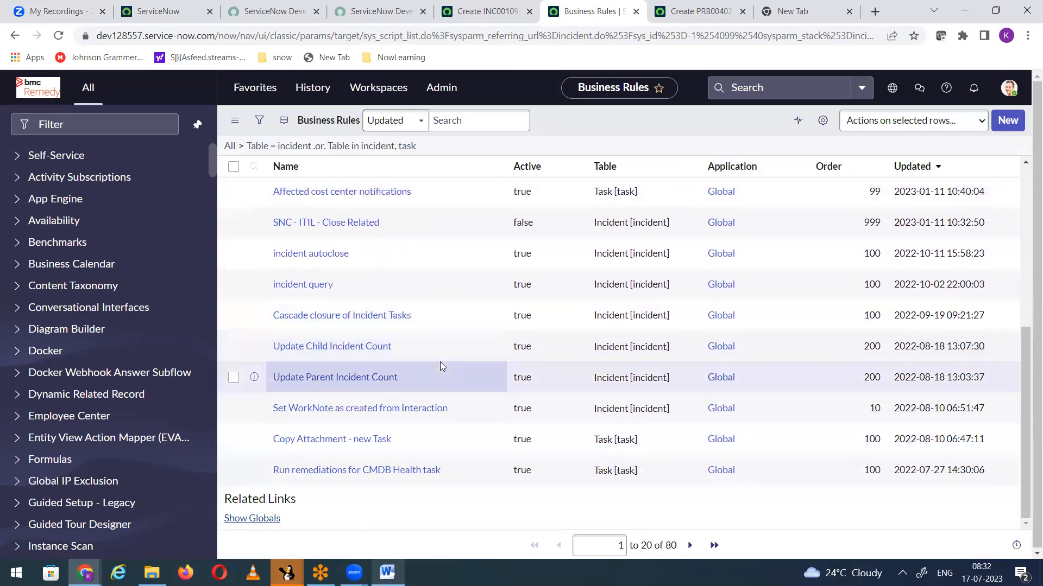
scroll(440, 362, "up", 6)
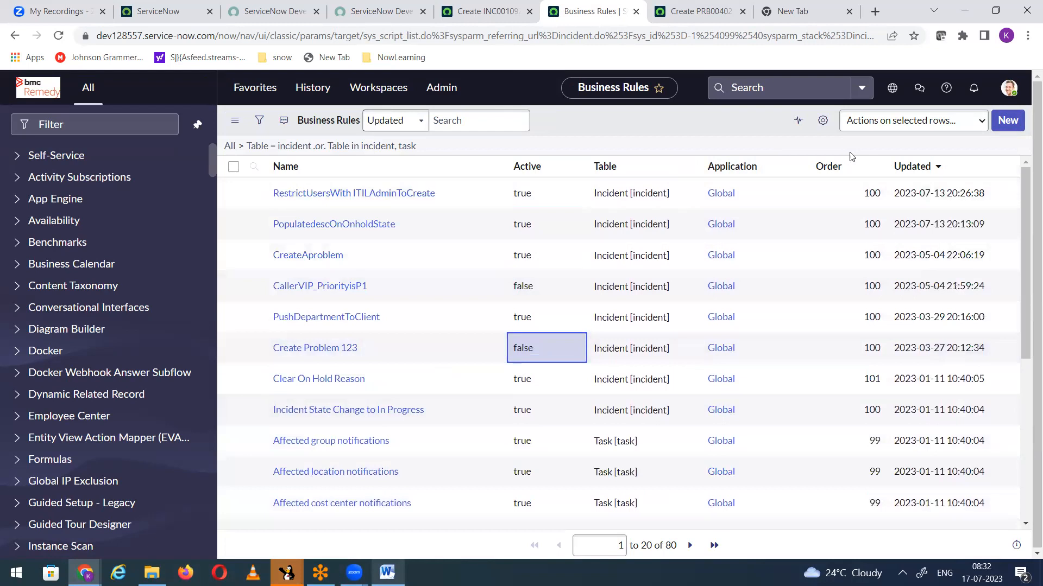
left_click(1008, 121)
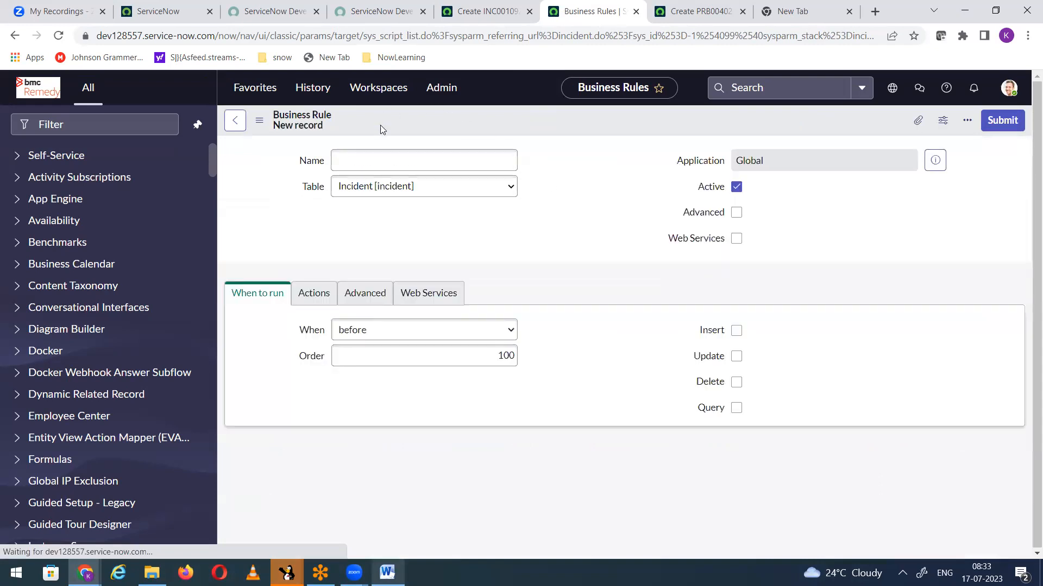
left_click(382, 163)
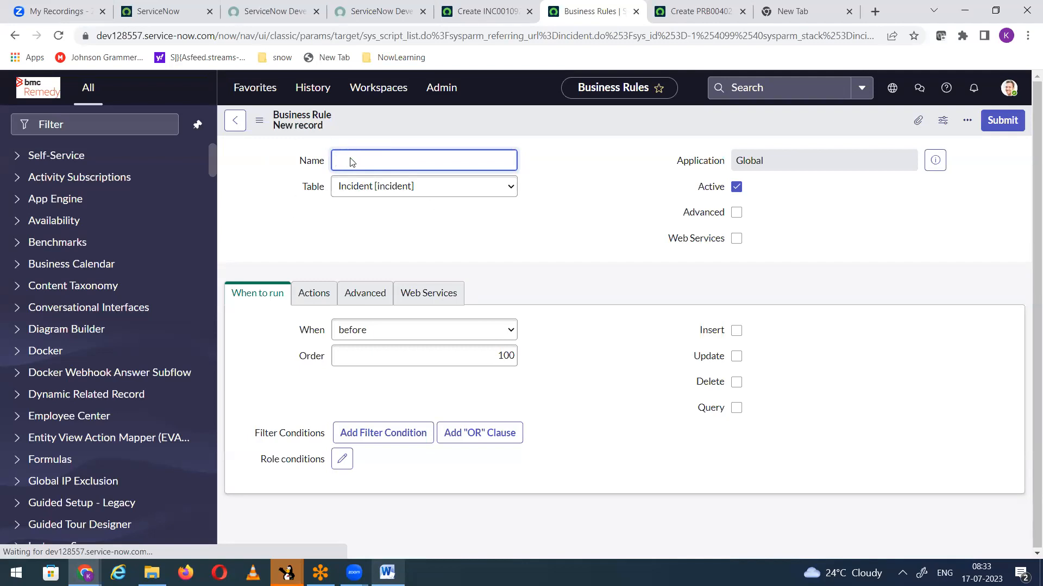
type("Crea")
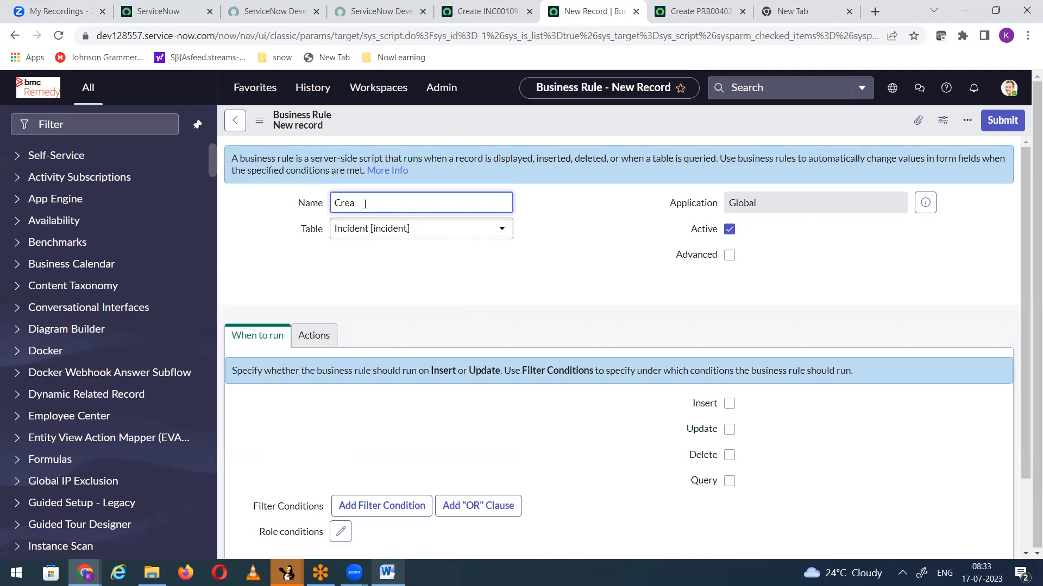
key("ctrl+a")
type("Create Problem")
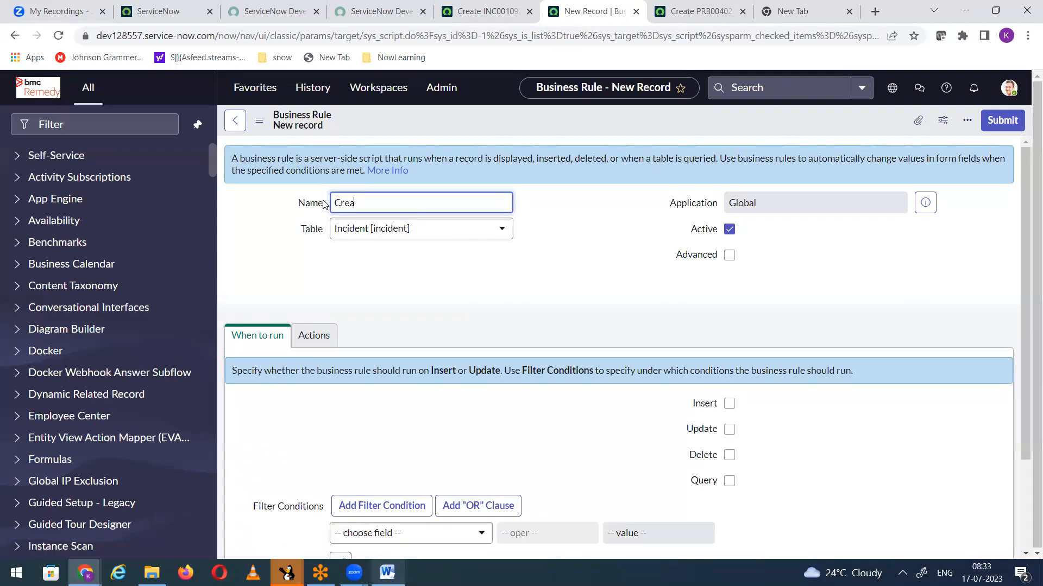
type(" from INcid")
key("BackSpace")
key("BackSpace")
key("BackSpace")
key("BackSpace")
type("ncident")
left_click(559, 272)
Step: Set the business rule to run on Insert and Update, and enable its Advanced option
scroll(560, 271, "down", 2)
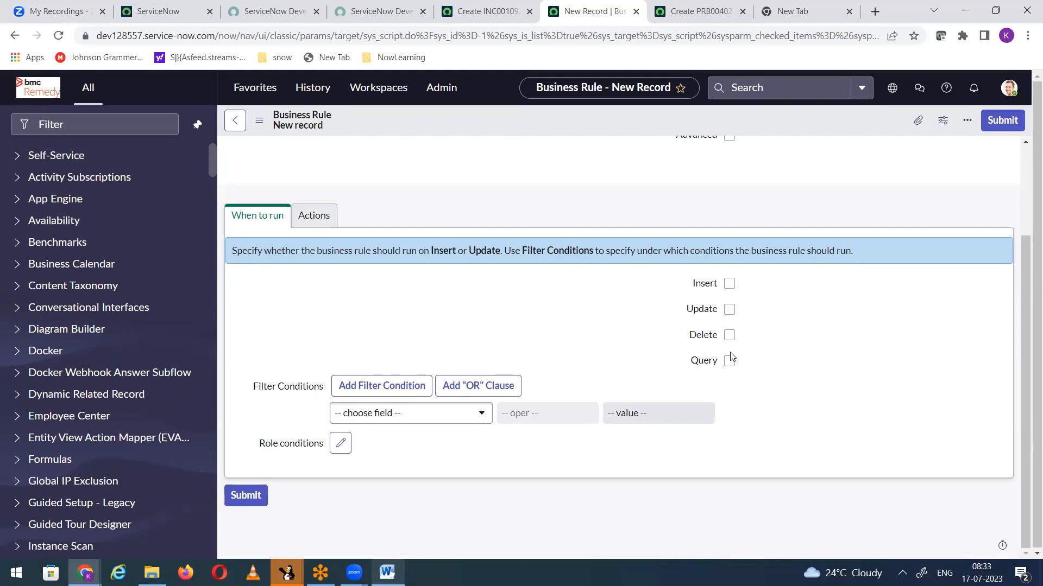
left_click(730, 284)
left_click(730, 309)
scroll(461, 293, "up", 2)
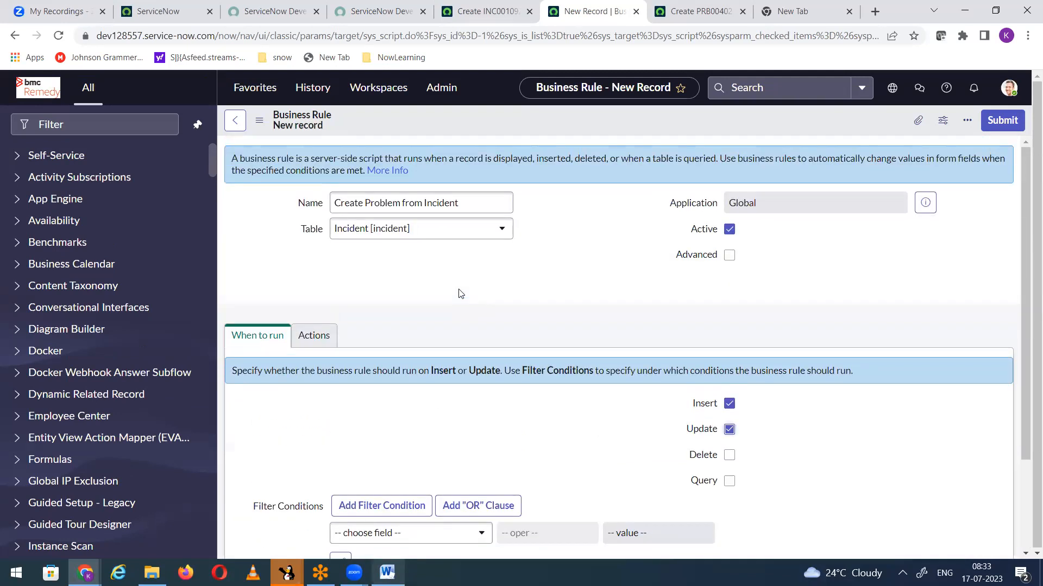
left_click(729, 255)
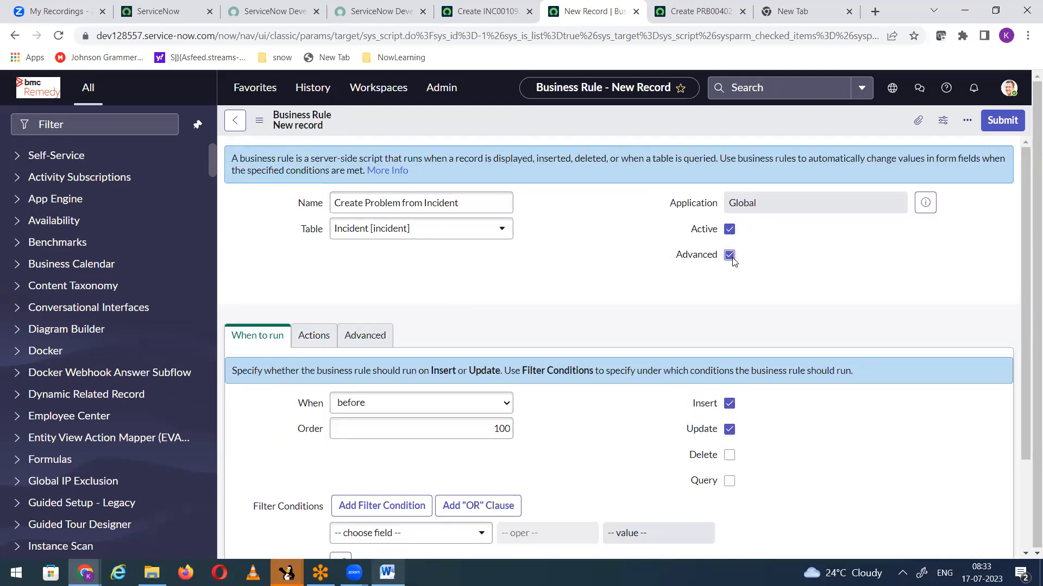
Step: Set the business rule to run after the database operation and add itil_admin as its role condition
left_click(408, 403)
left_click(357, 439)
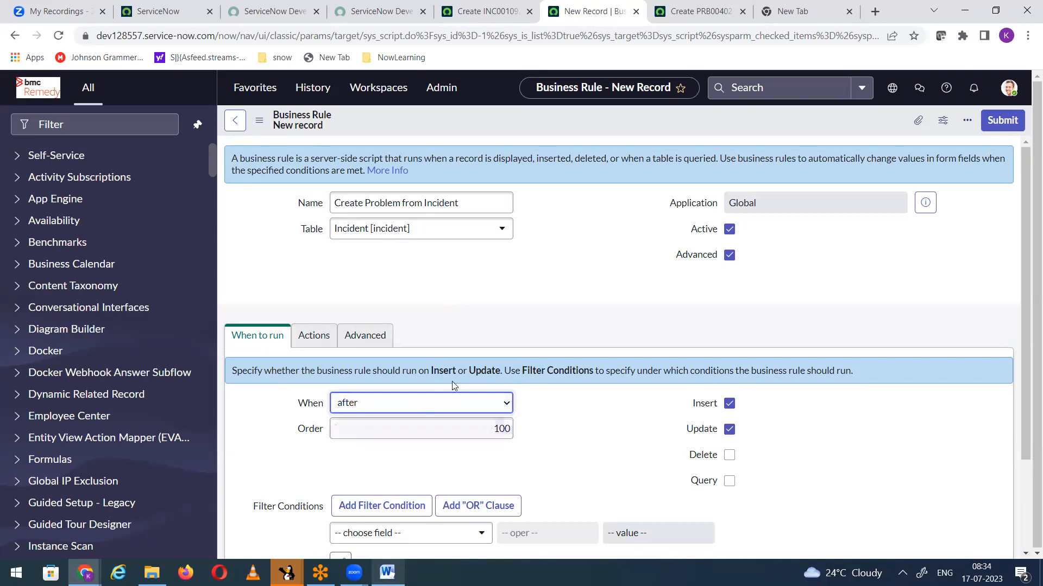
scroll(426, 340, "down", 2)
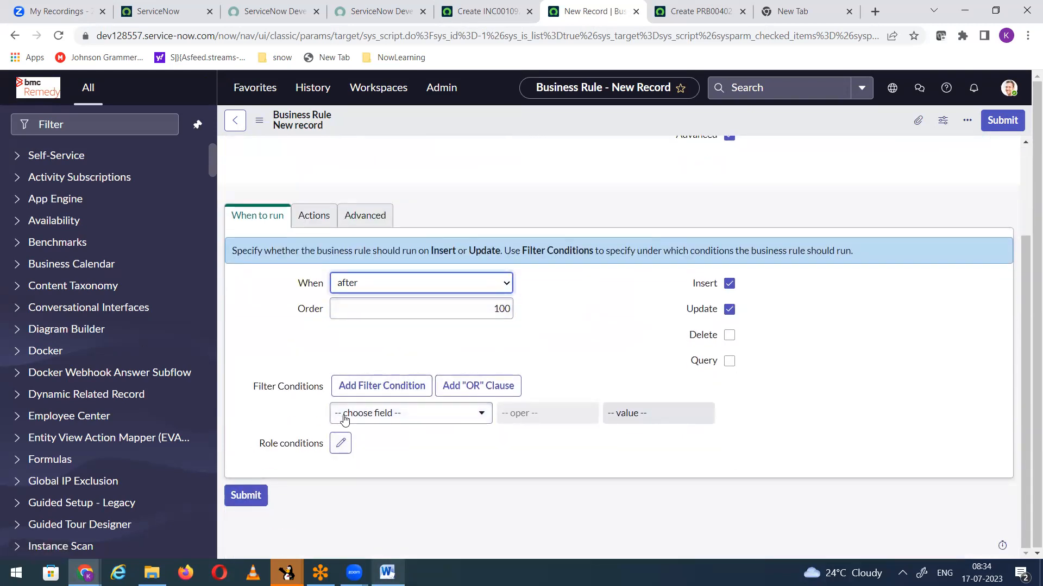
left_click(341, 446)
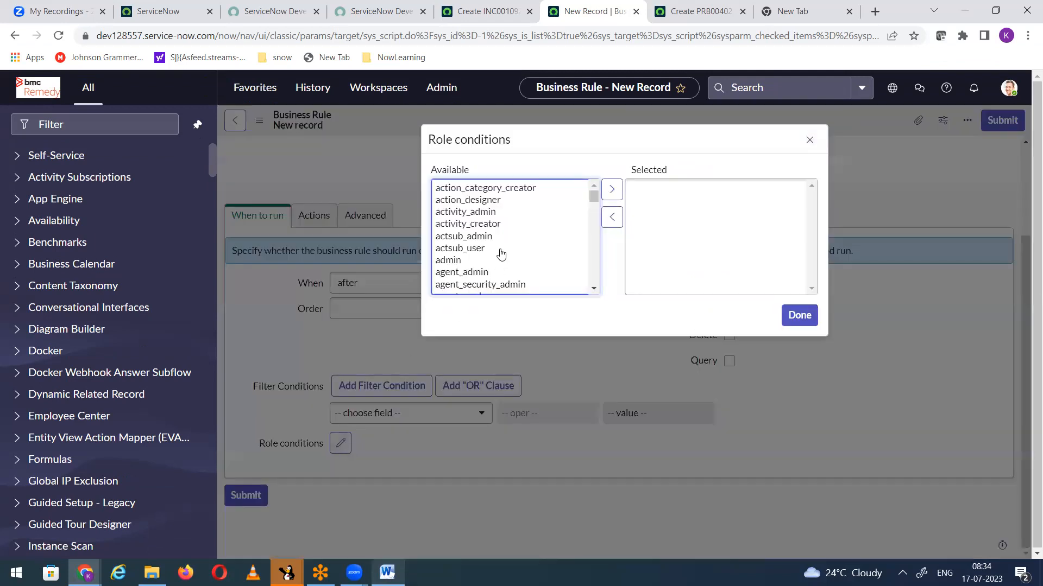
left_click(474, 213)
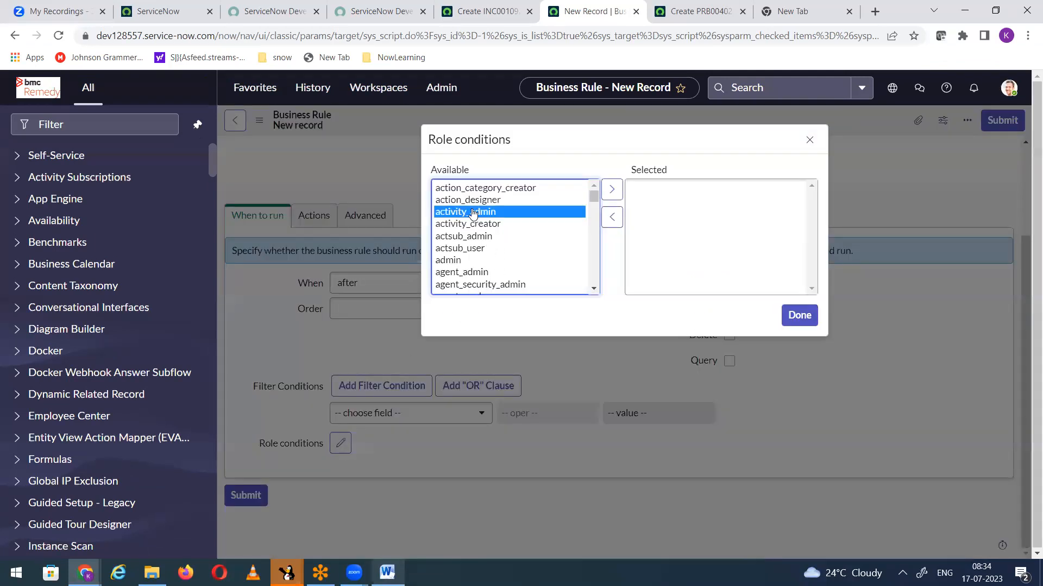
type("itil")
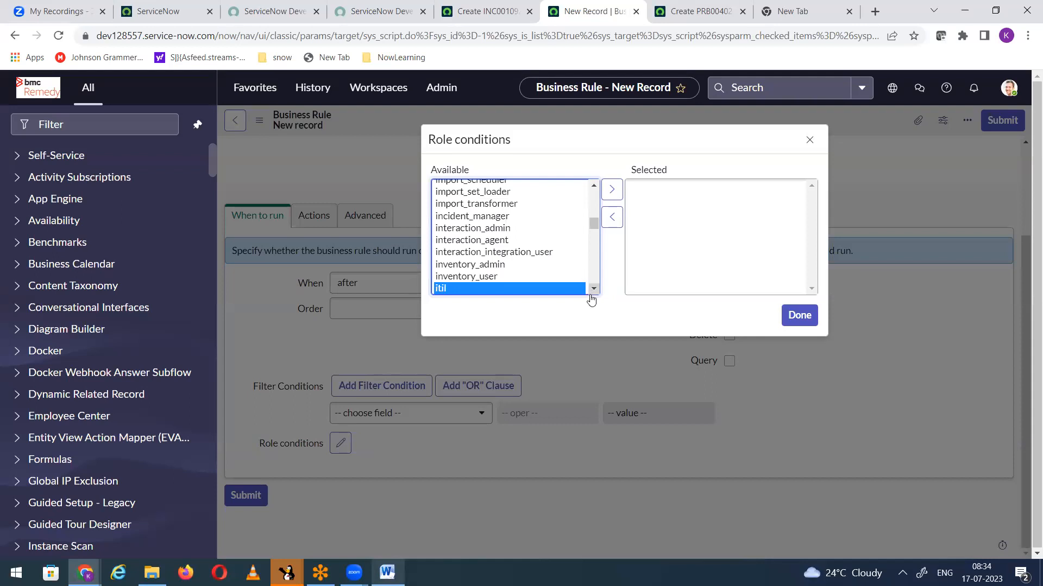
left_click(593, 291)
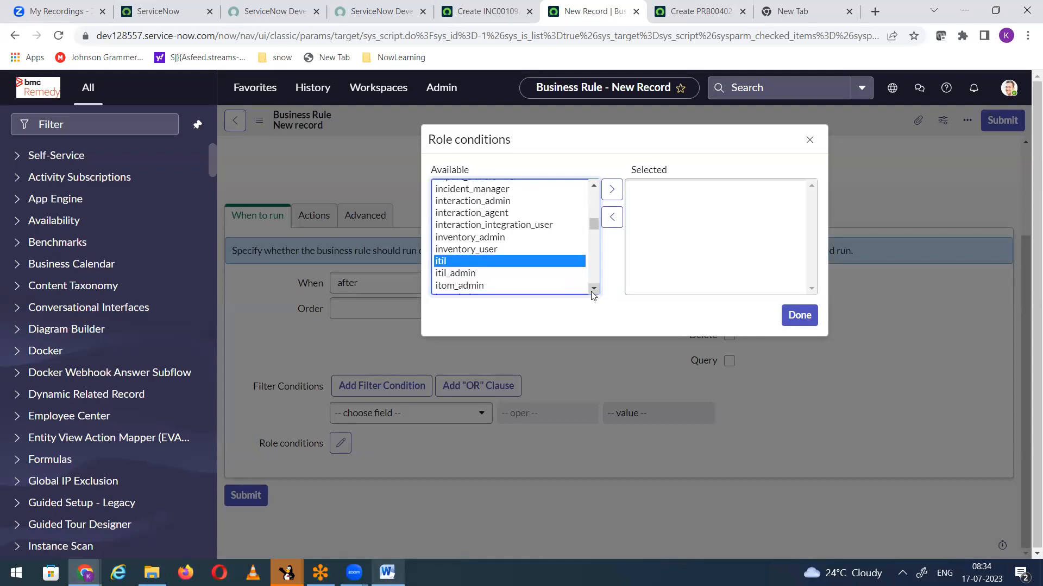
left_click(462, 272)
left_click(611, 191)
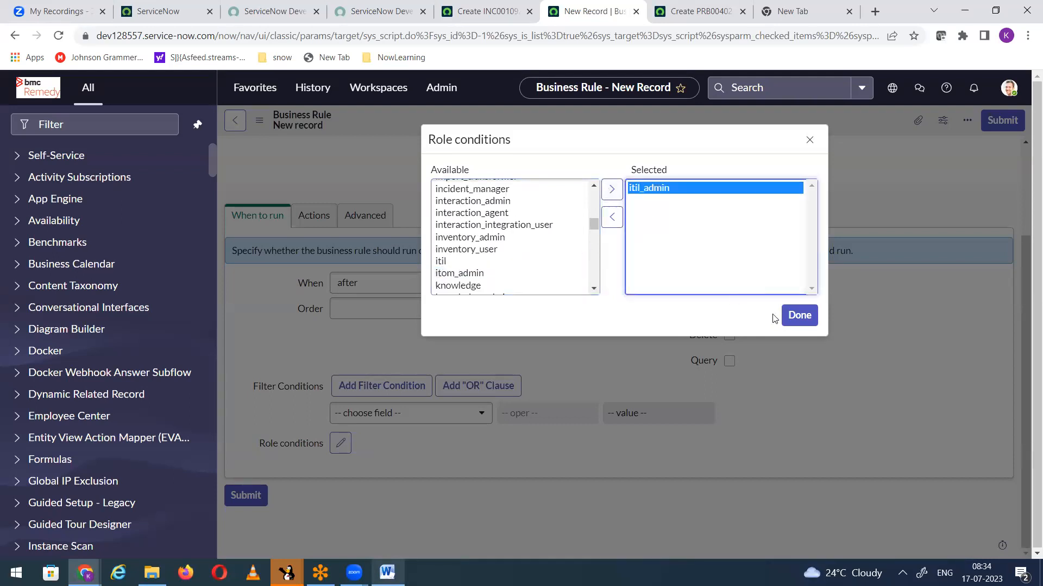
left_click(798, 316)
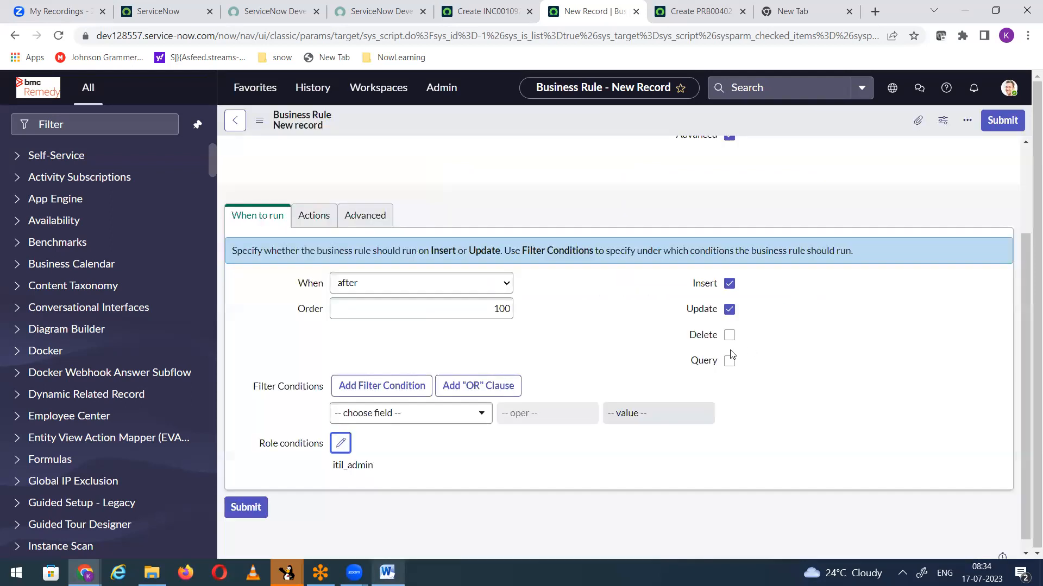
Step: Enable the rule's Add message action and enter the message "Problem ticket create"
left_click(307, 215)
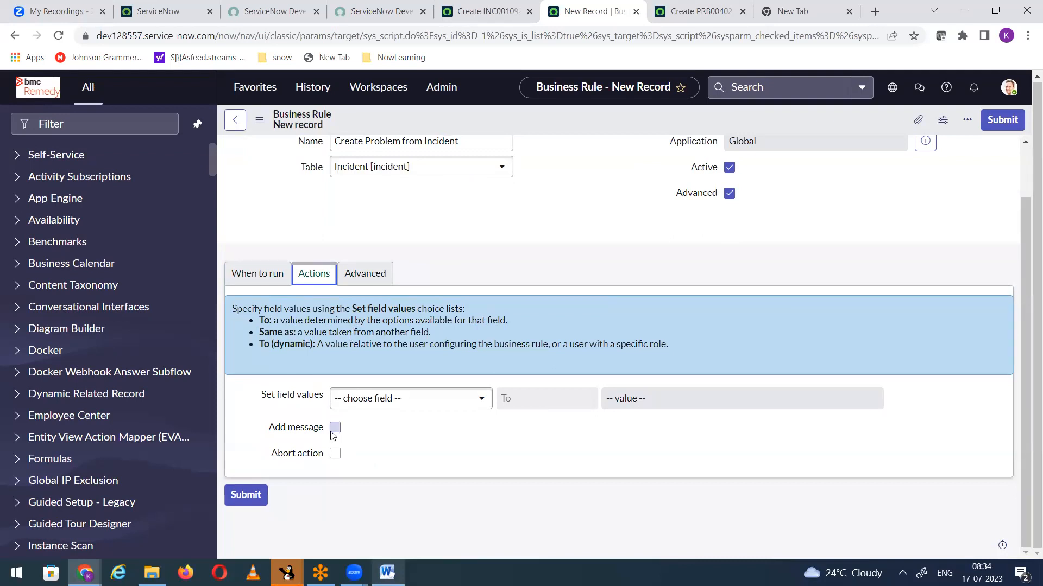
left_click(349, 428)
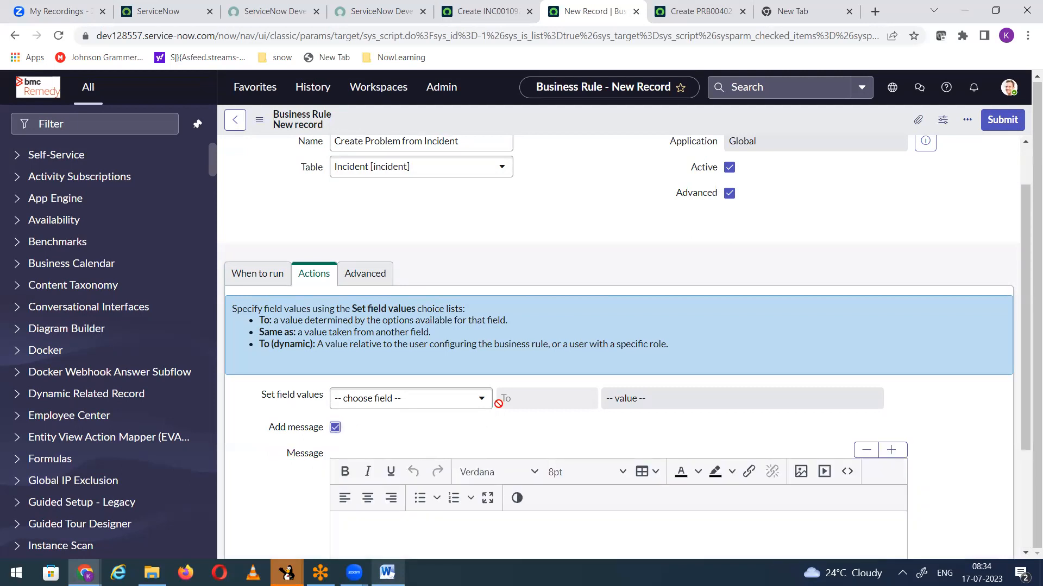
scroll(447, 418, "down", 3)
type("Probb")
key("BackSpace")
type("lem ticket create")
scroll(450, 407, "up", 4)
Step: Delete the "// Add your code here" placeholder comment from the business rule's advanced script
left_click(365, 335)
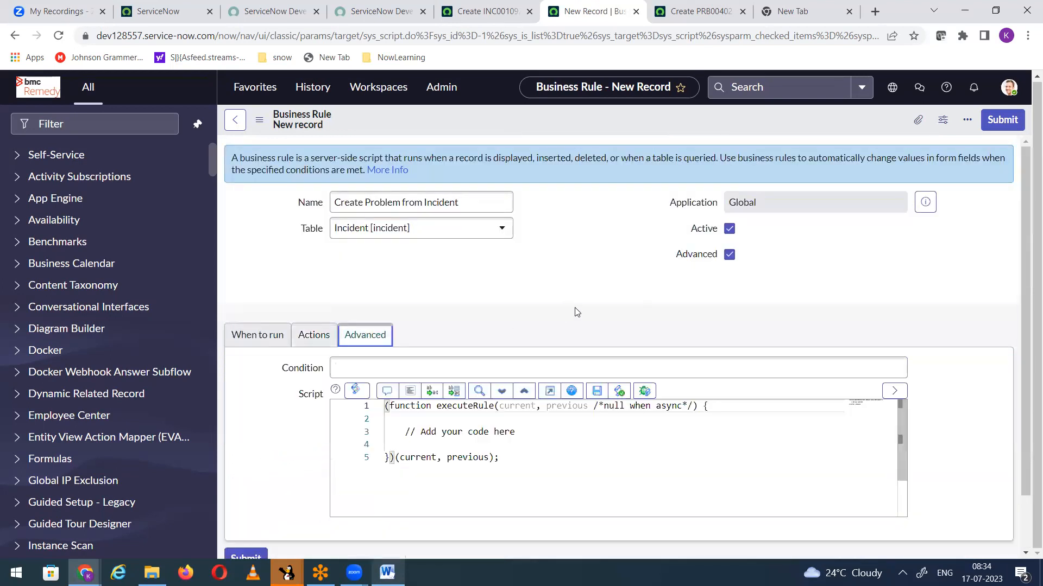
scroll(577, 312, "down", 1)
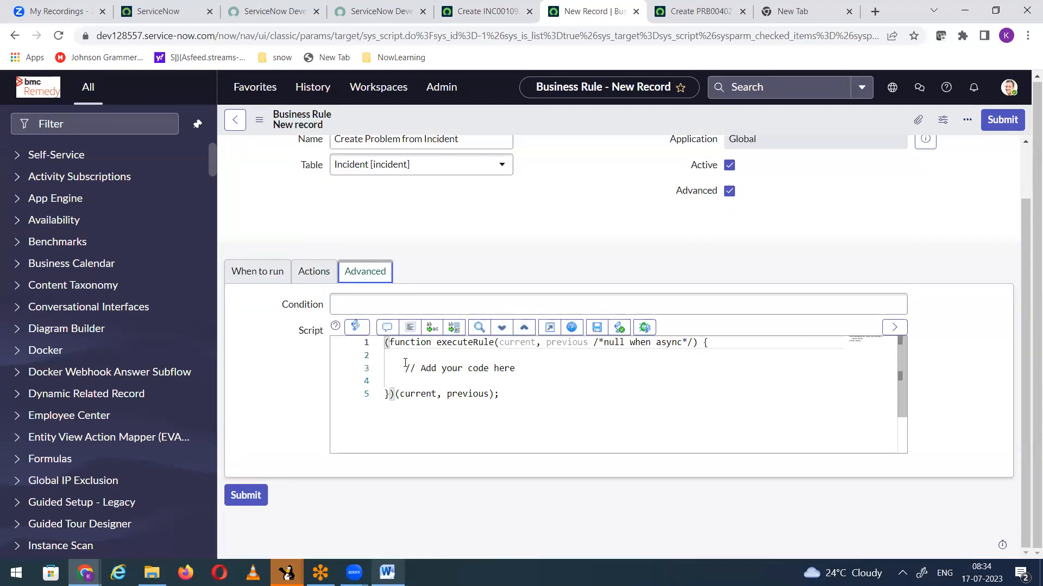
left_click(245, 274)
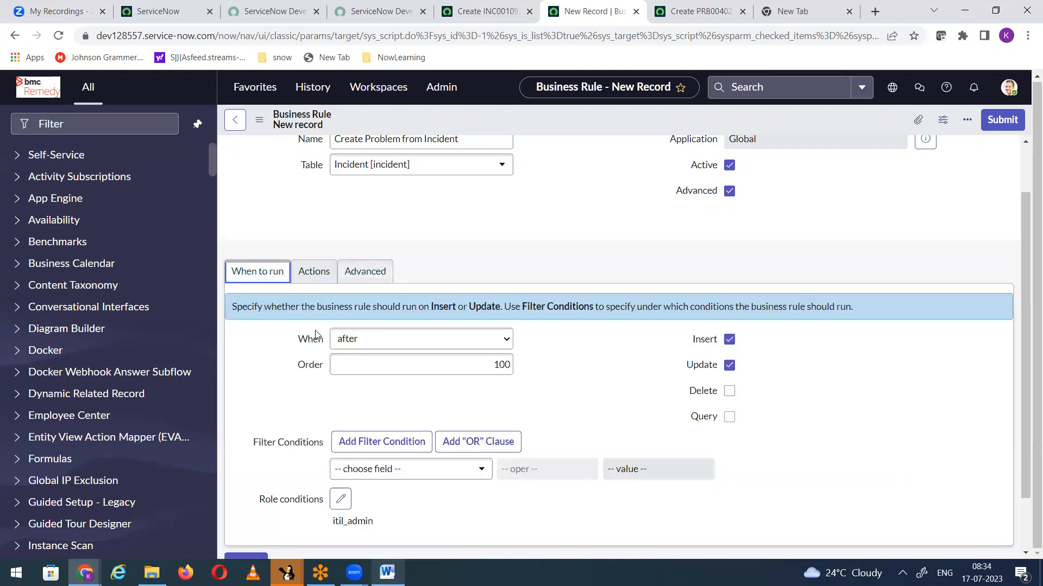
left_click(359, 274)
left_click_drag(404, 368, 580, 371)
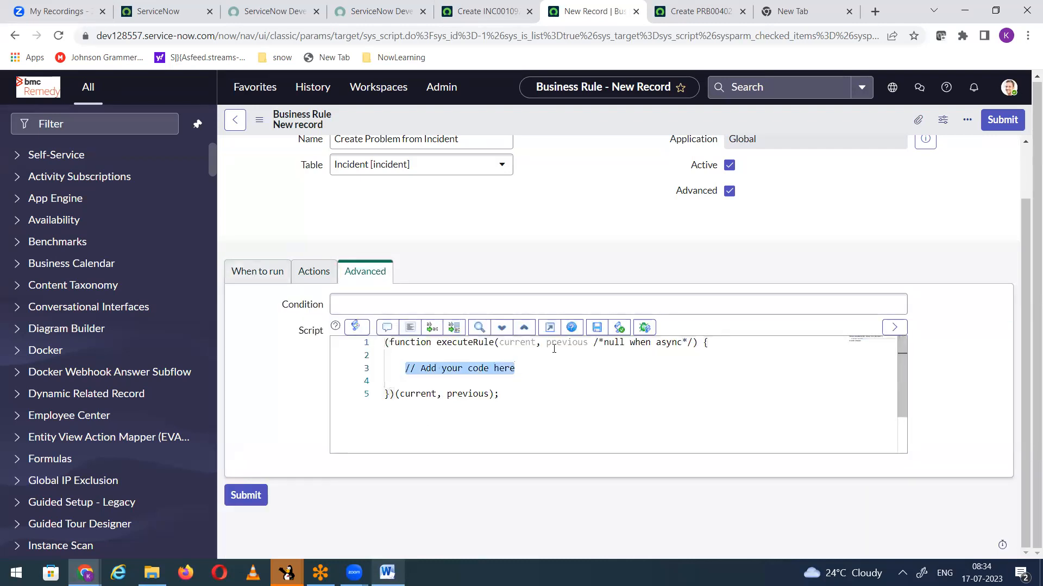
key("BackSpace")
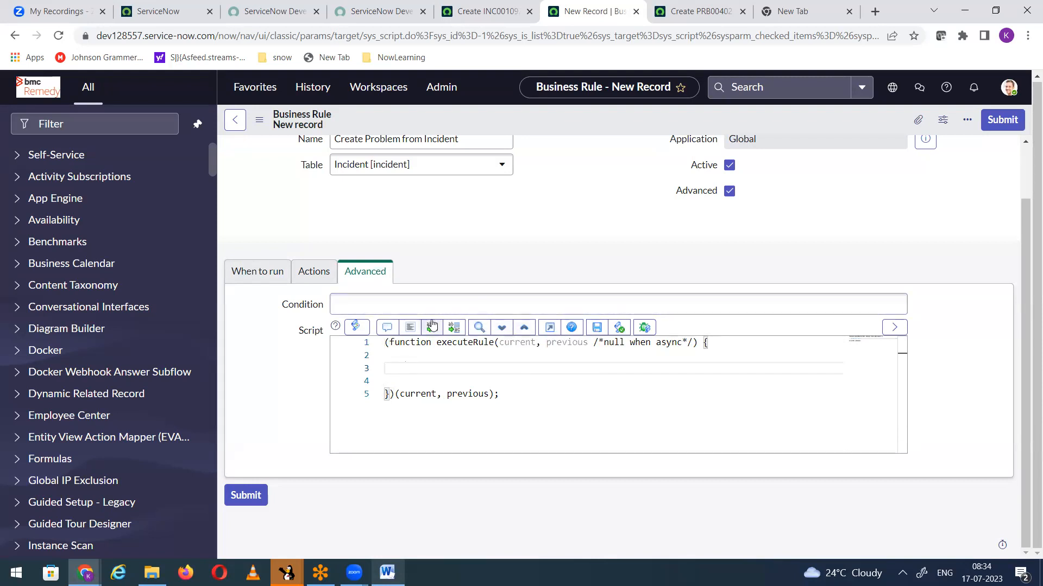
Step: Declare the problem record in the script with var gr = new GlideRecord('problem');
type("var")
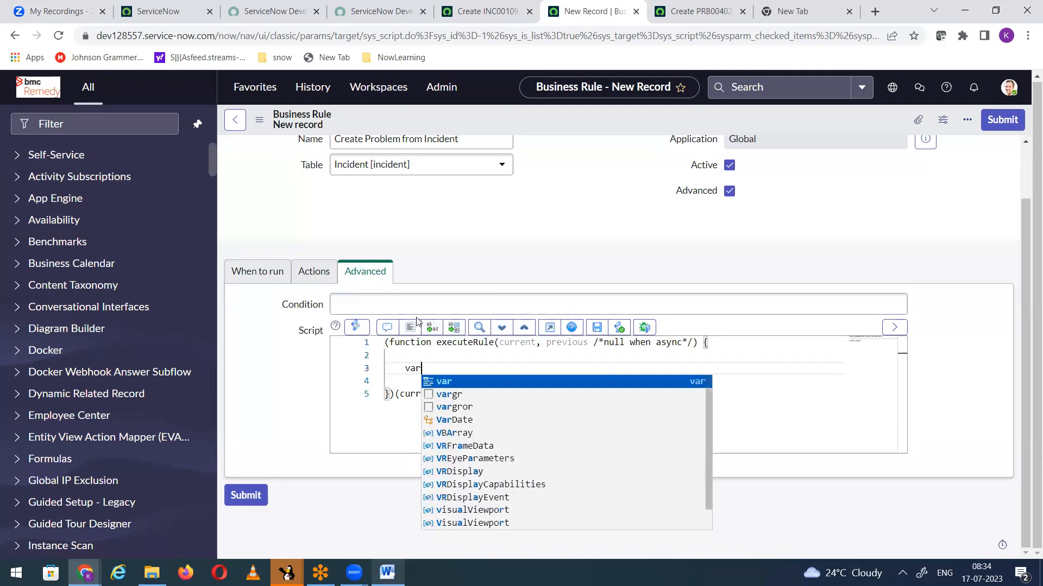
type(" gr =")
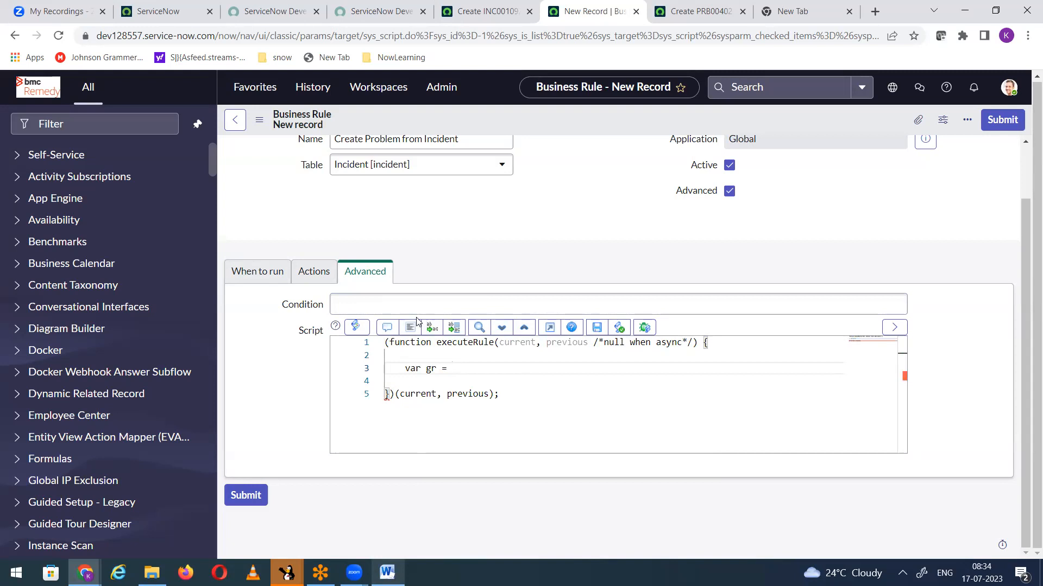
type(" new GlideR")
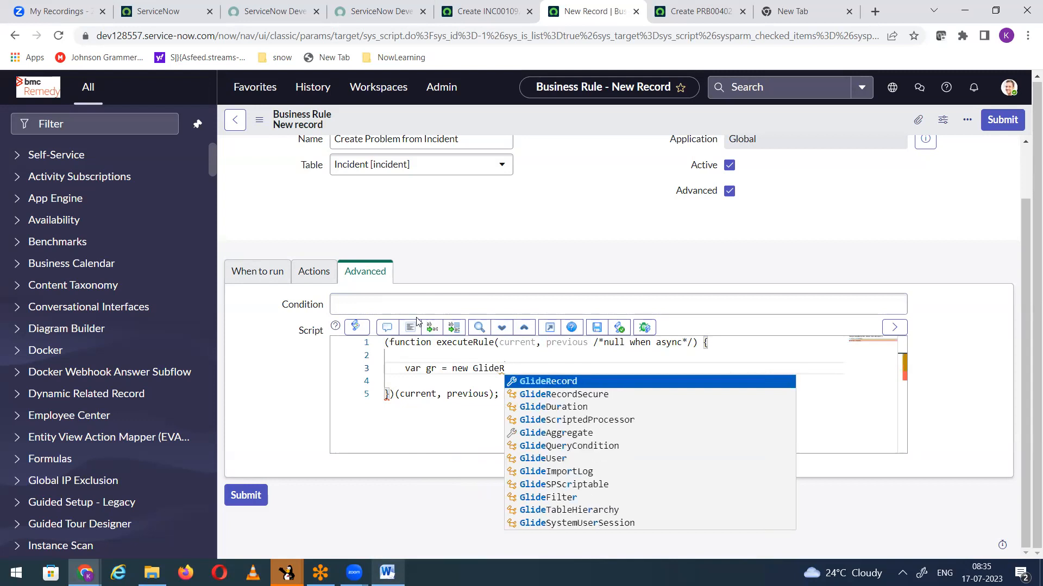
key("Return")
type("()")
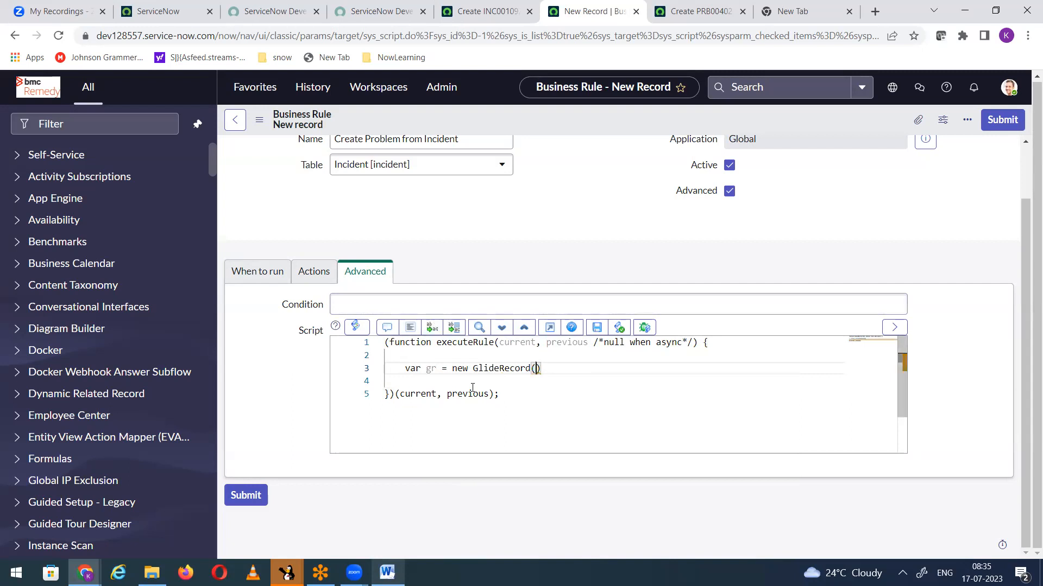
scroll(460, 303, "up", 2)
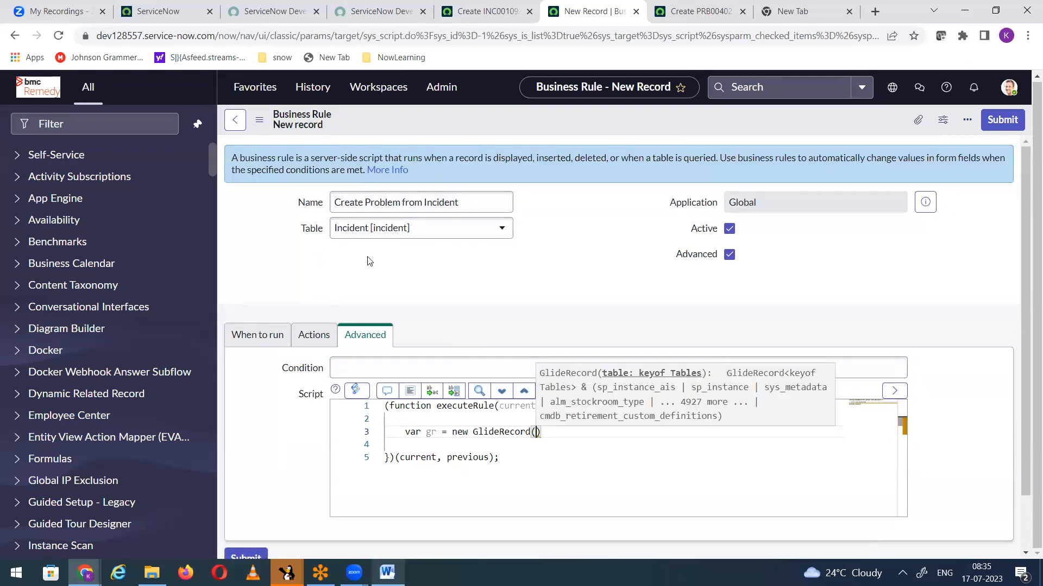
scroll(424, 262, "down", 1)
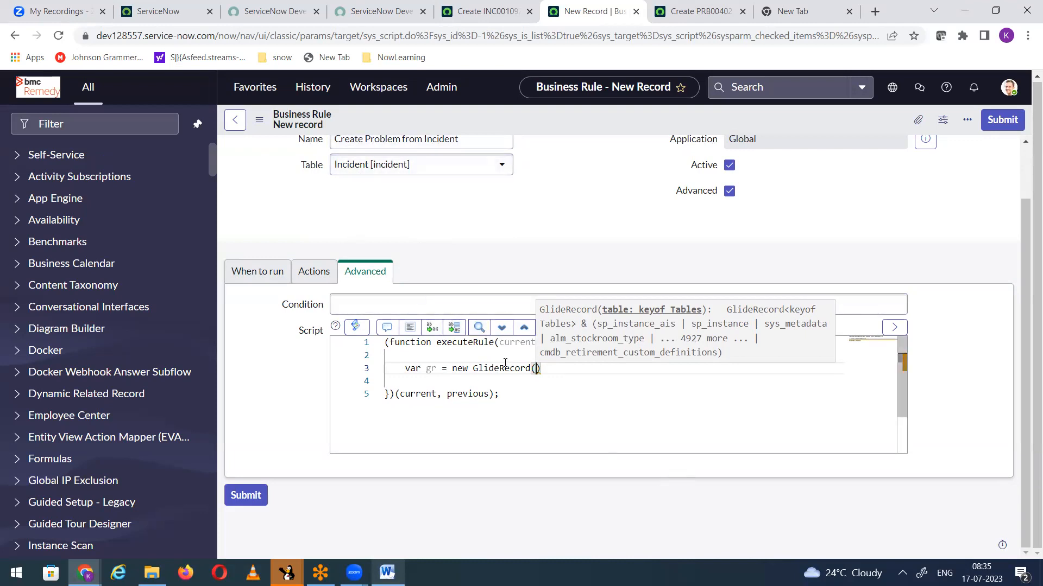
type("'proble")
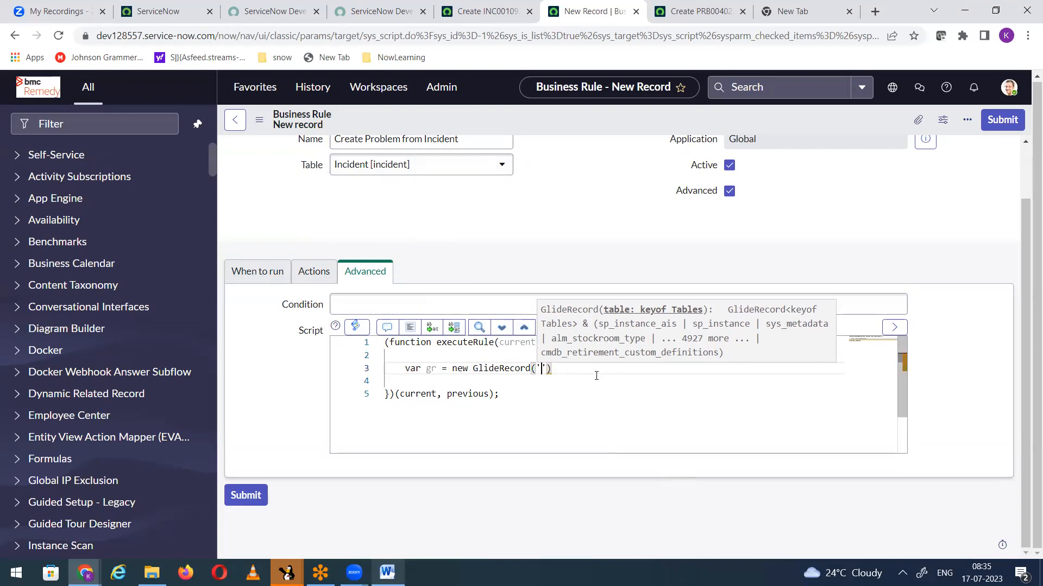
type("m'")
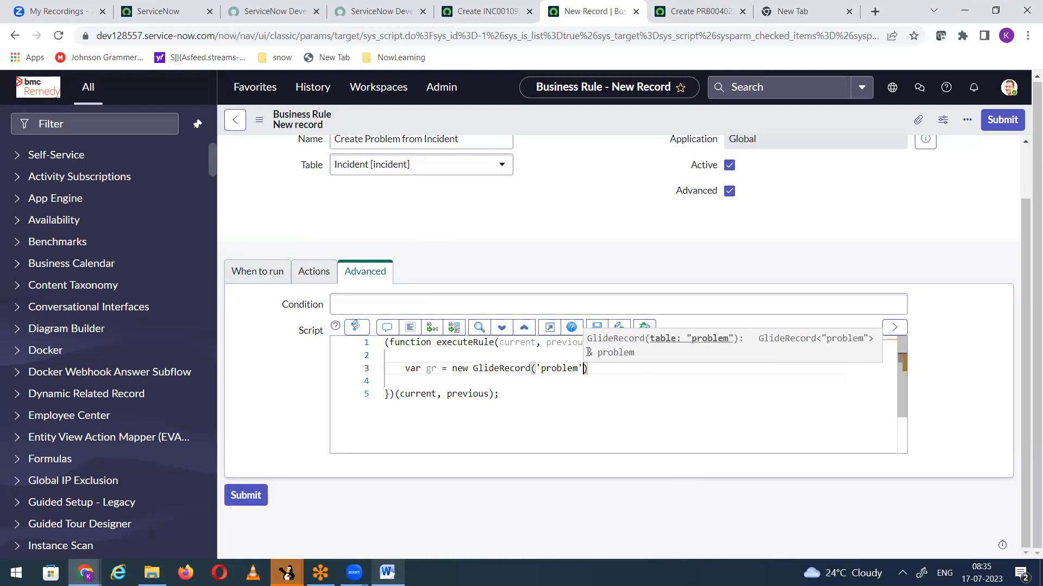
key("Right")
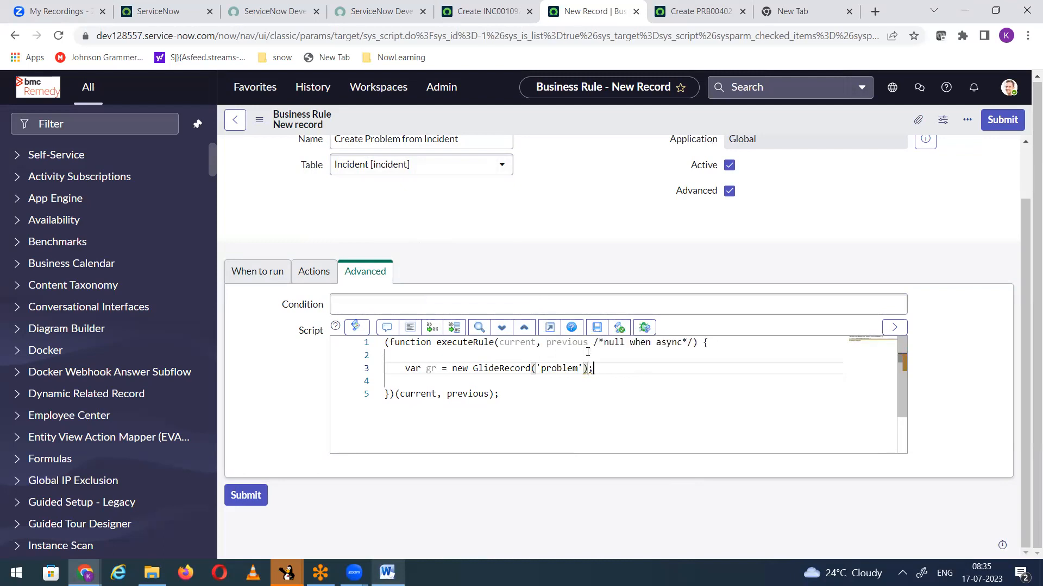
Step: Add the line gr.initialize(); below the GlideRecord declaration in the script
key("Return")
type("gr.")
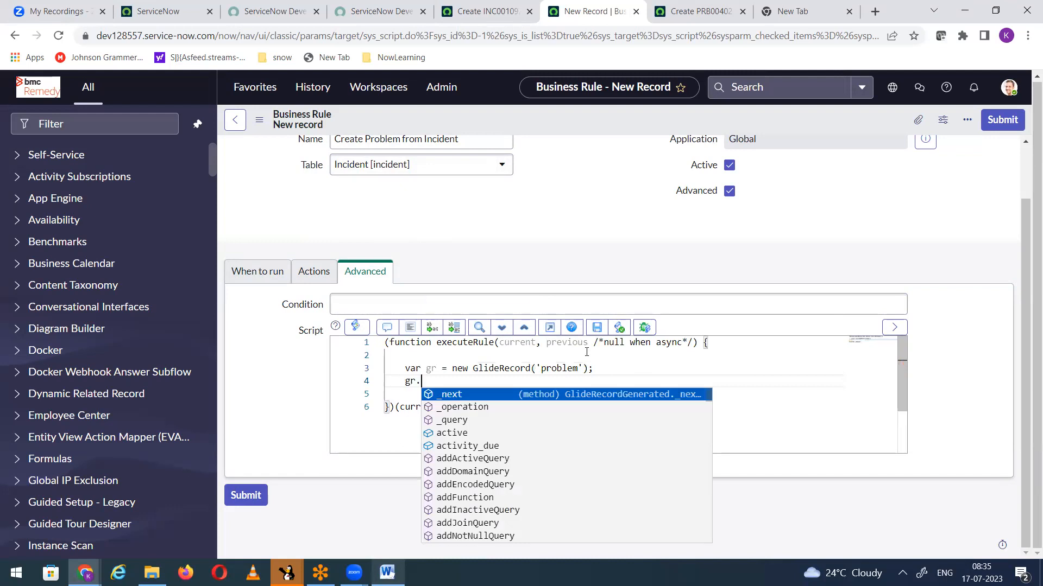
type("in")
key("Down")
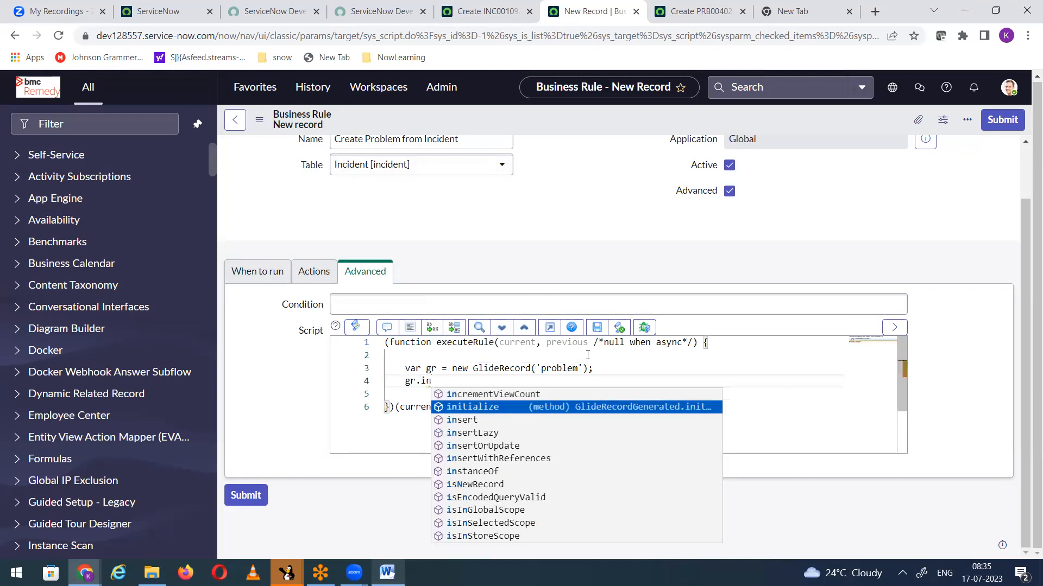
key("Return")
type(";")
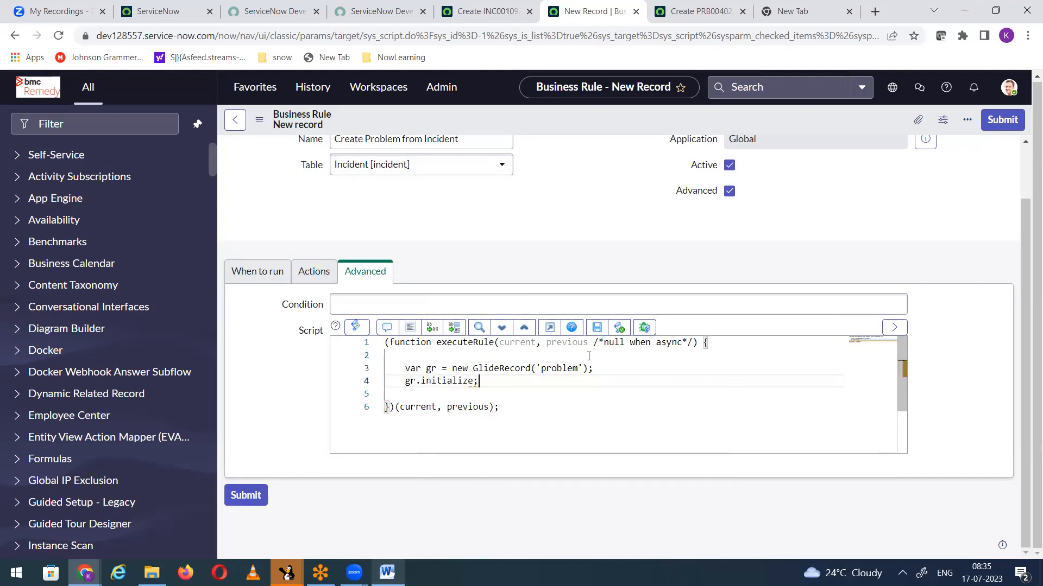
key("BackSpace")
type("(")
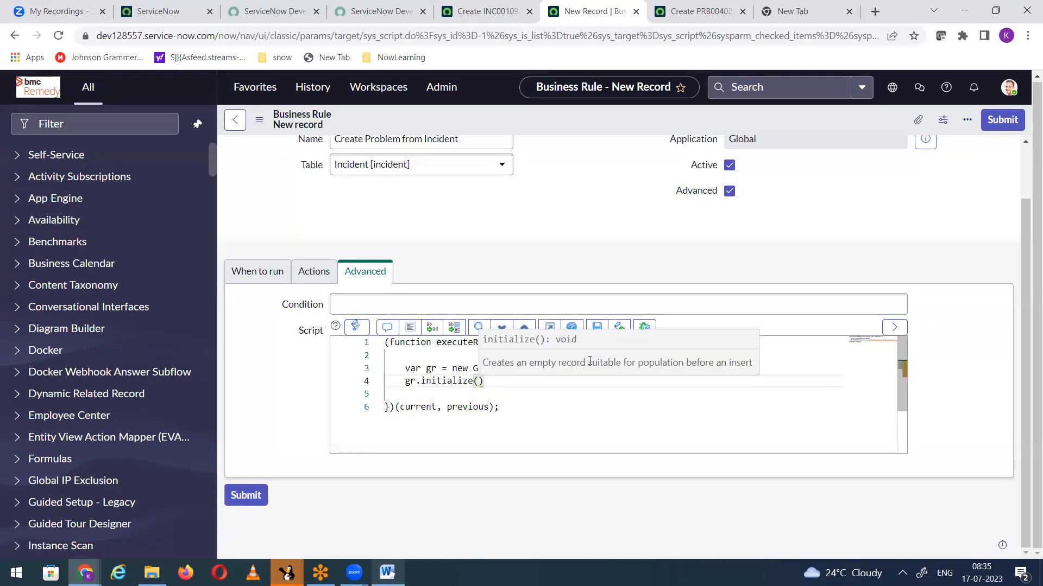
type(");")
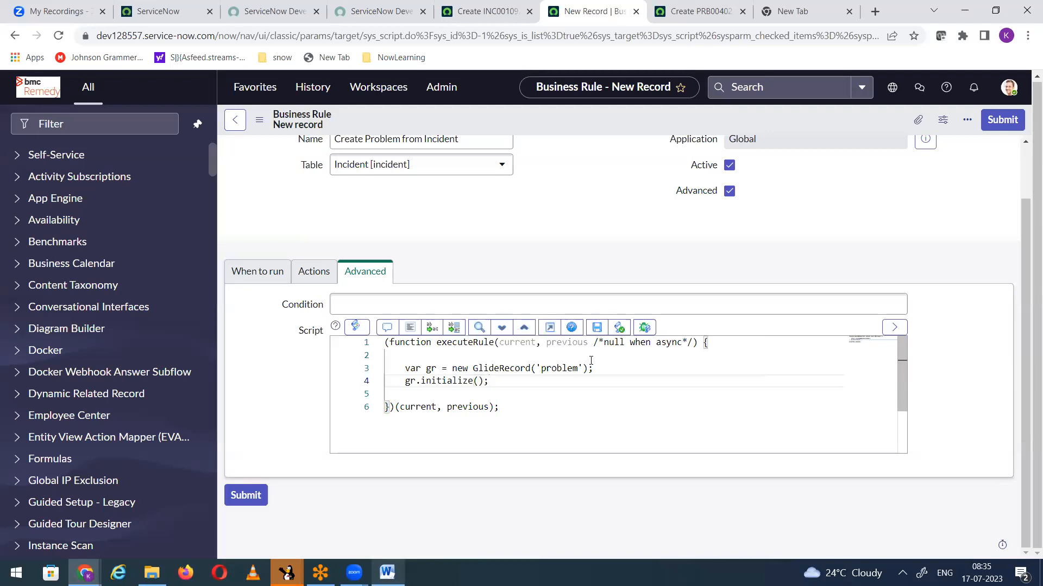
Step: Open a blank new incident form, discarding the unsaved incident, and return to the business rule script to highlight gr.initialize();
left_click(470, 14)
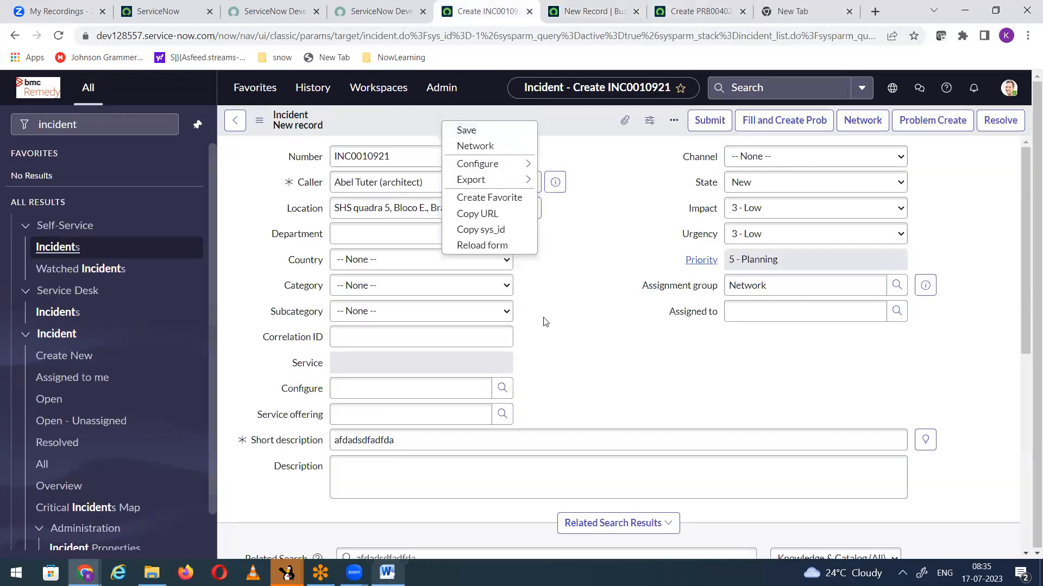
left_click(318, 320)
key("shift+Tab")
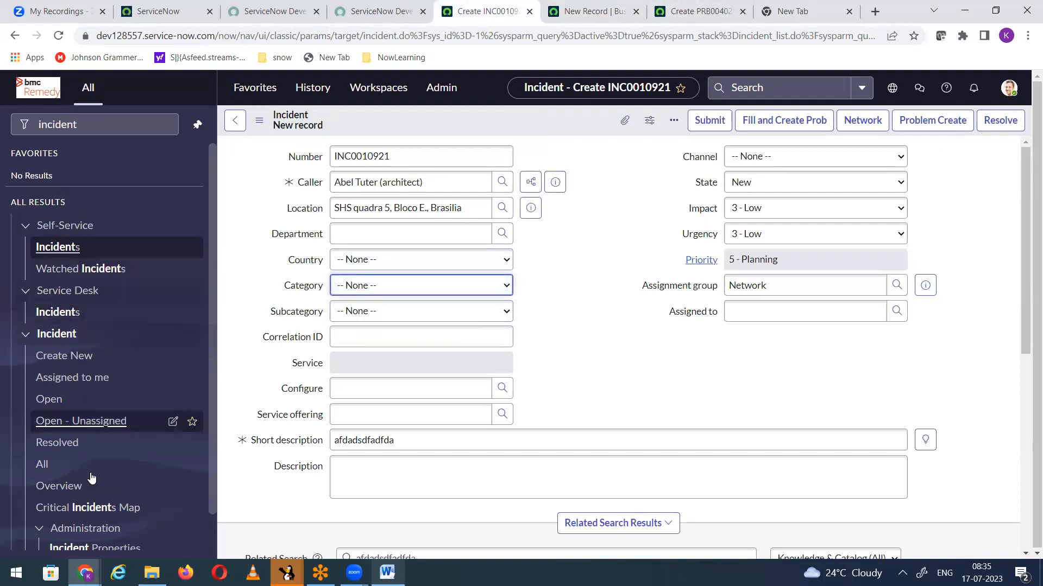
left_click(72, 357)
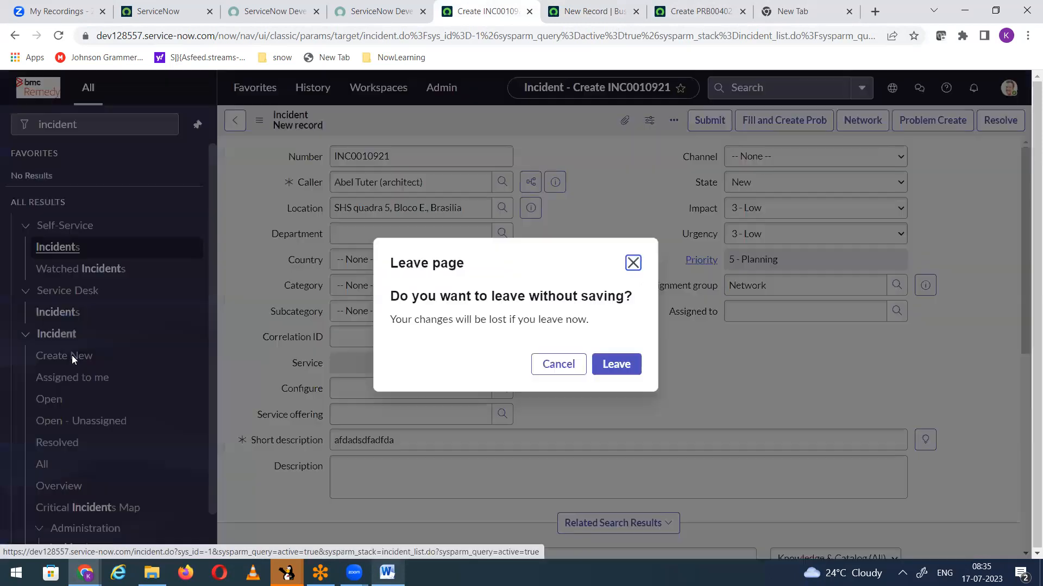
key("Return")
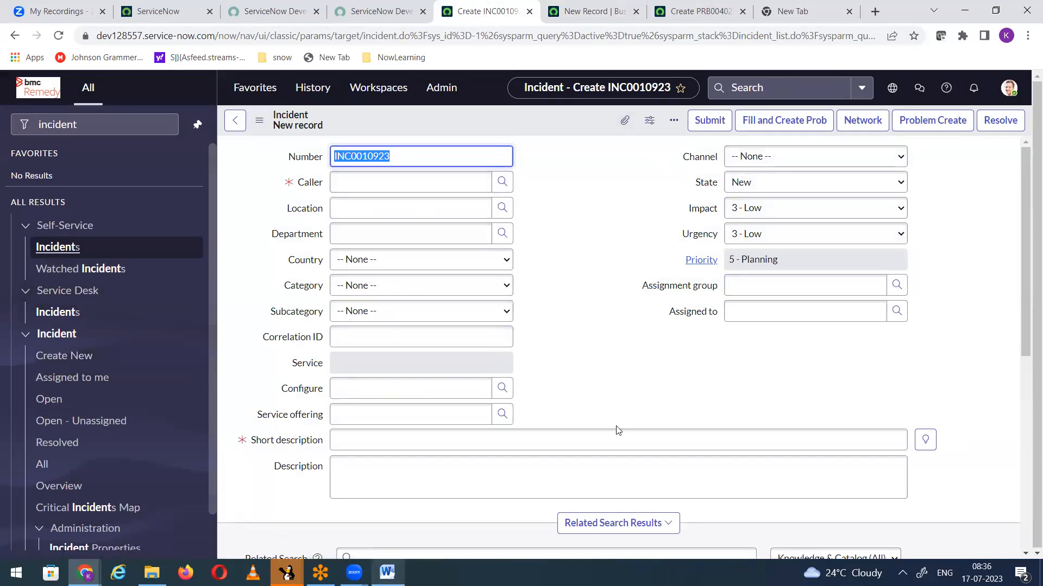
left_click(80, 356)
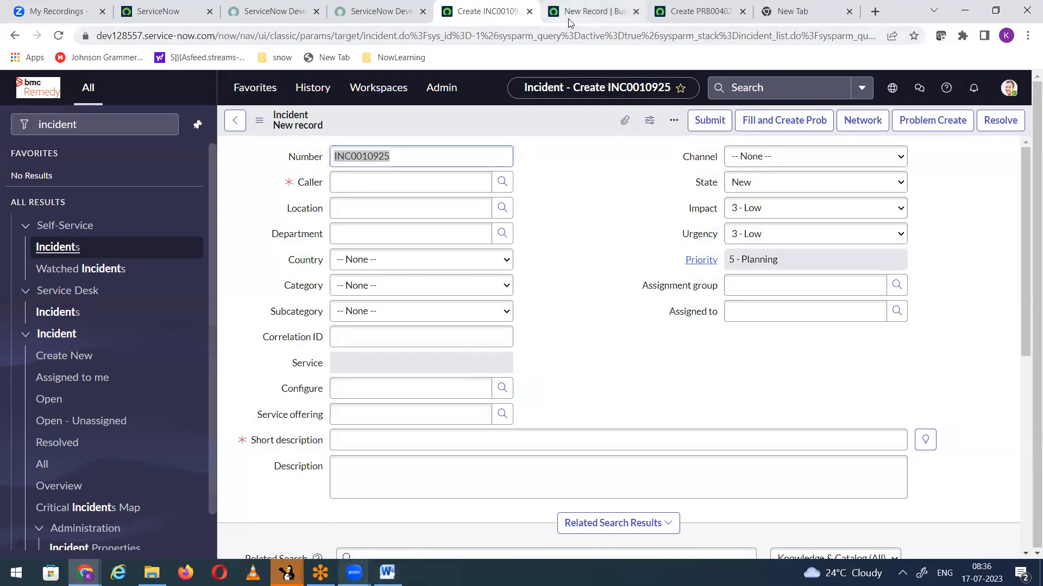
left_click(587, 11)
left_click_drag(407, 380, 504, 382)
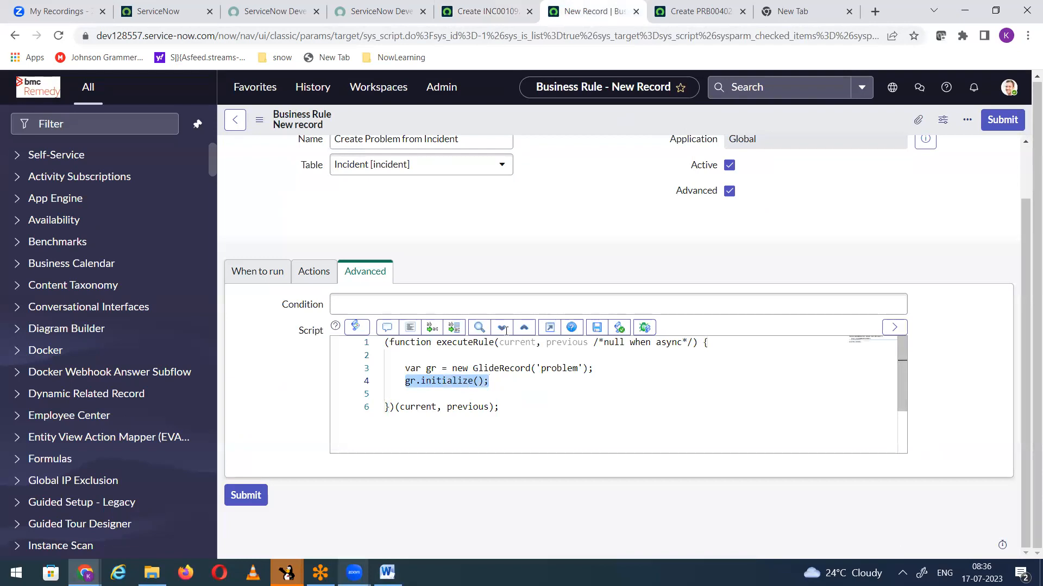
Step: Open a blank new incident form and return to the business rule script
left_click(477, 16)
left_click(62, 356)
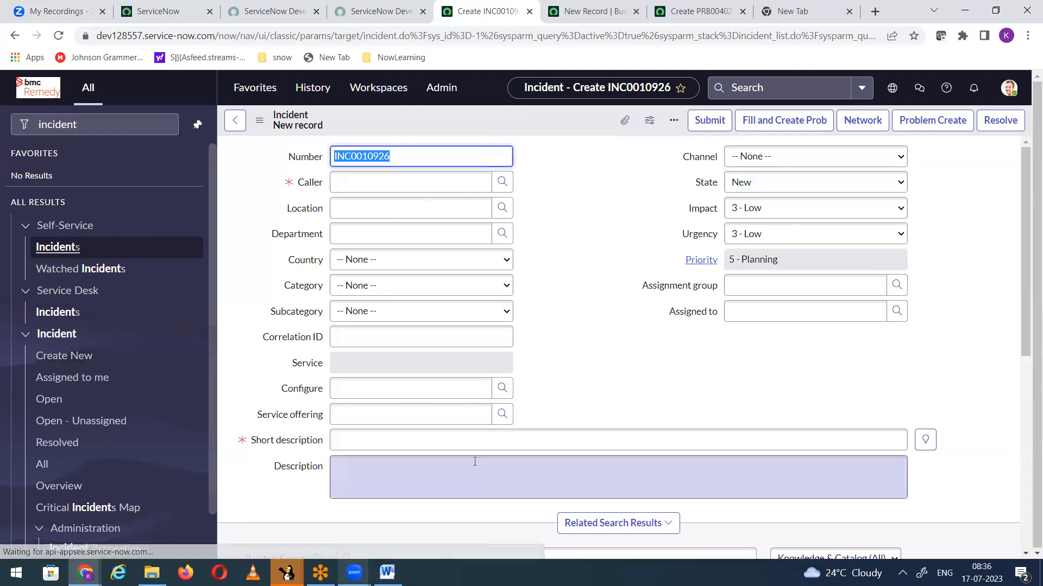
left_click(584, 15)
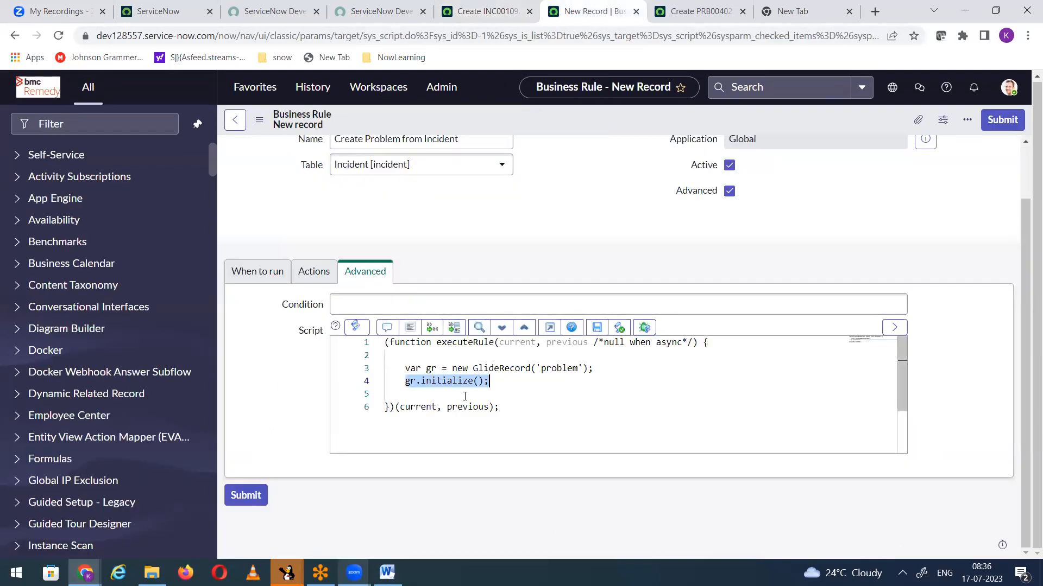
Step: Start a new script line below gr.initialize(); that references the problem's short description field through gr
left_click(518, 383)
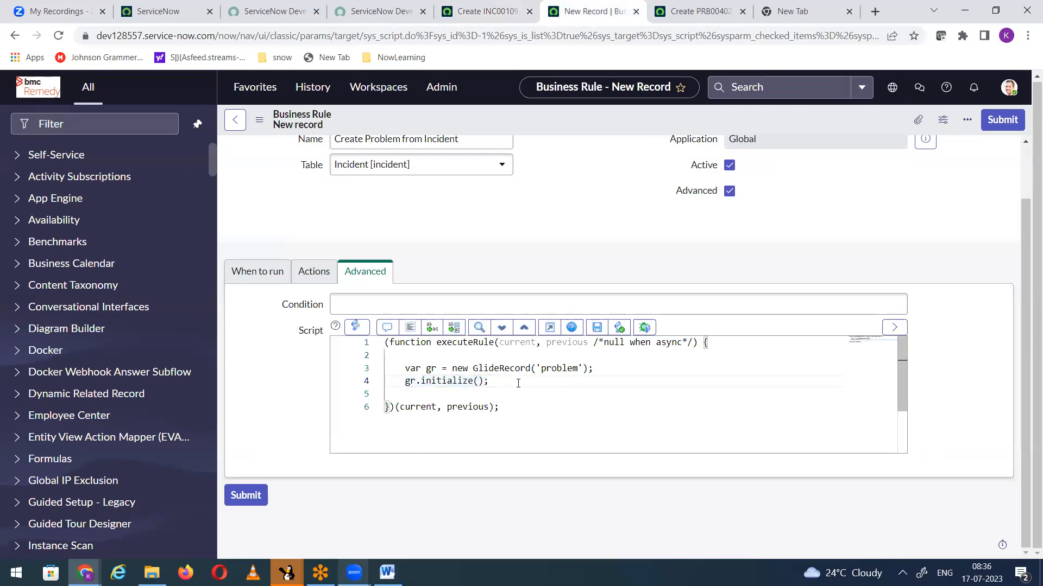
key("Return")
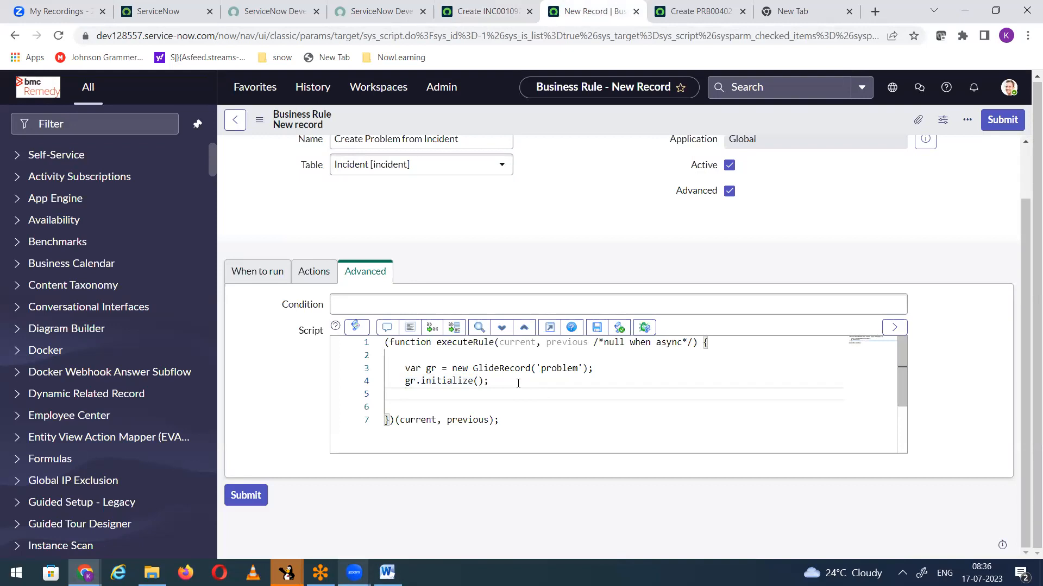
type("gr.")
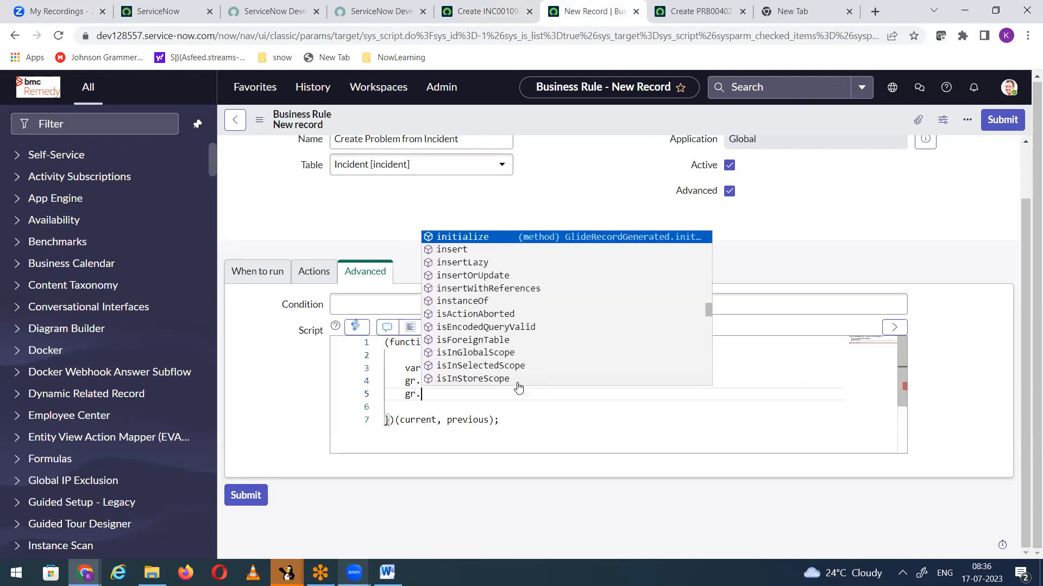
type("short")
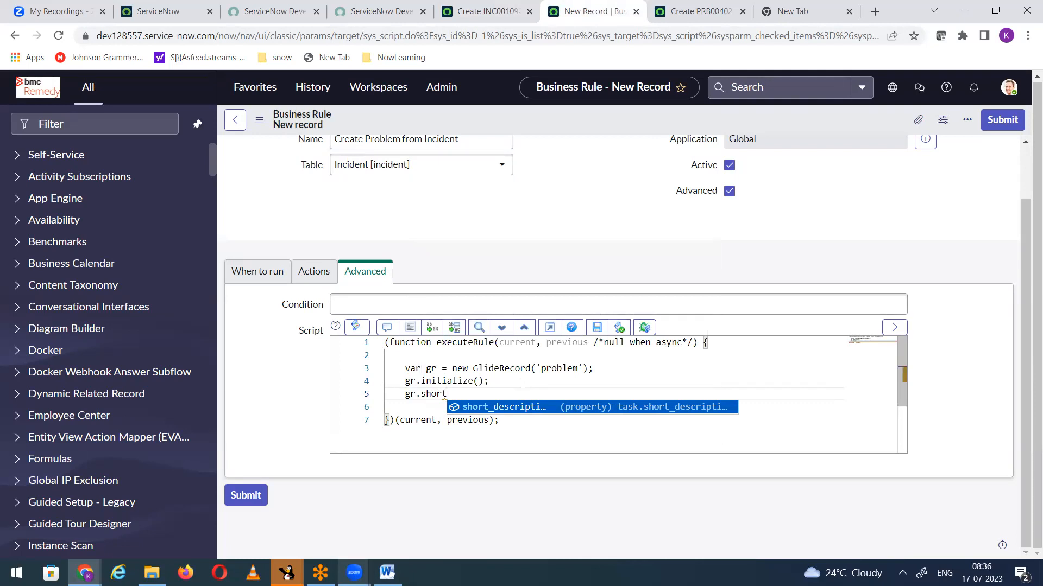
type("_descriptio")
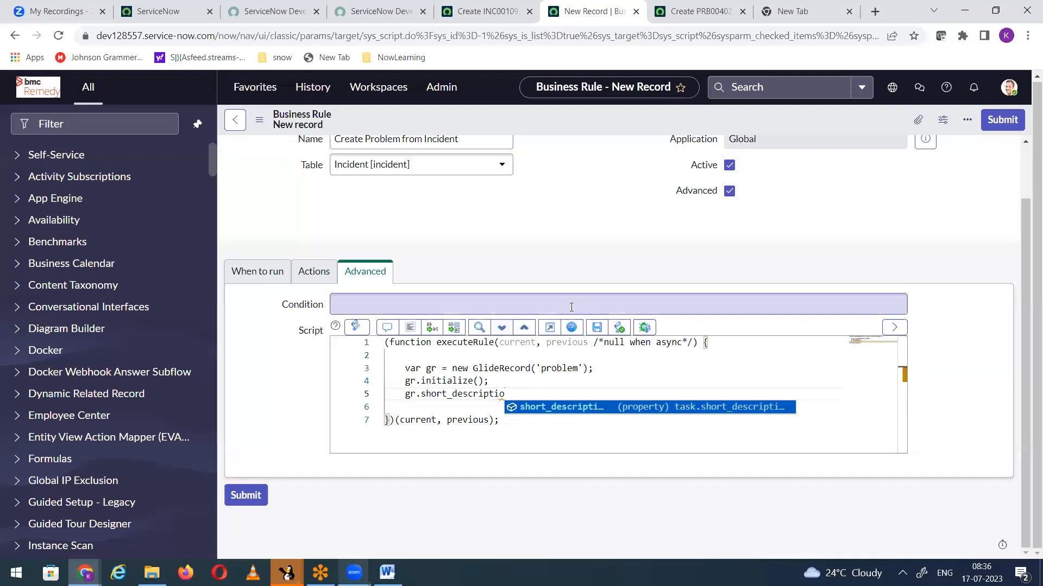
Step: Highlight the 'problem' table name, the gr variable and the gr.initialize(); line in the script for review
double_click(543, 369)
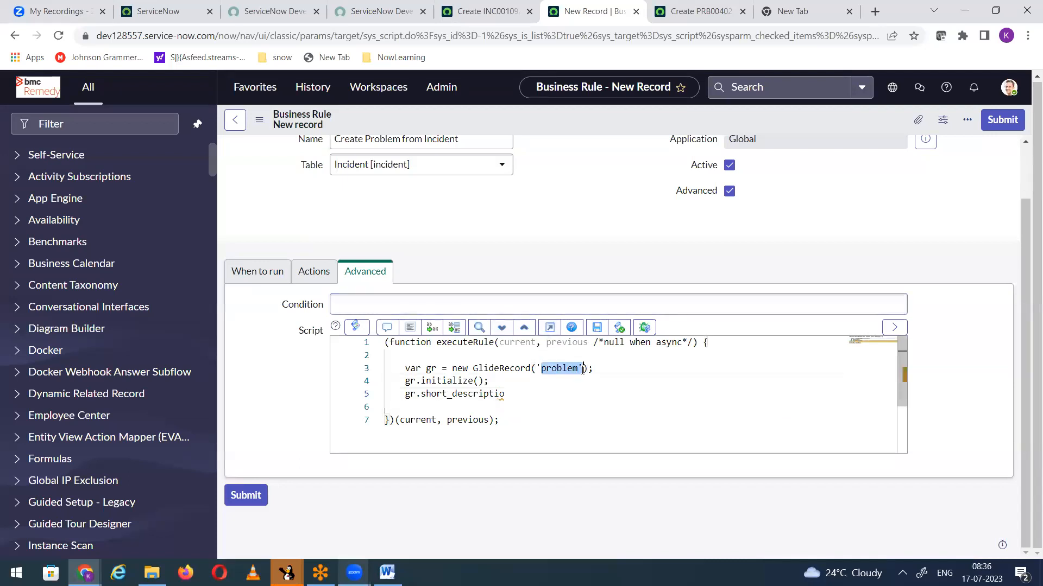
left_click_drag(426, 369, 442, 369)
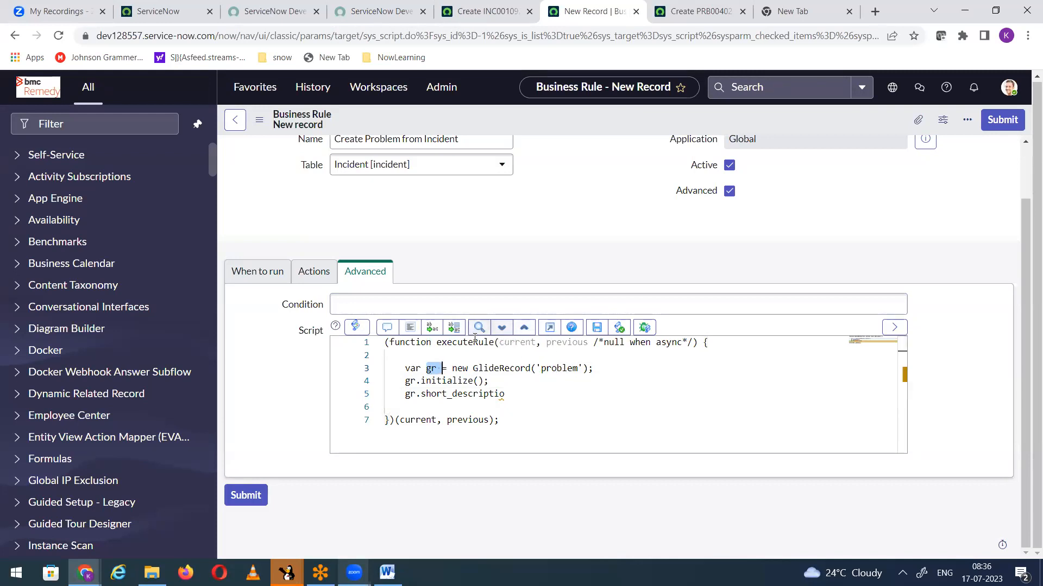
mouse_move(429, 372)
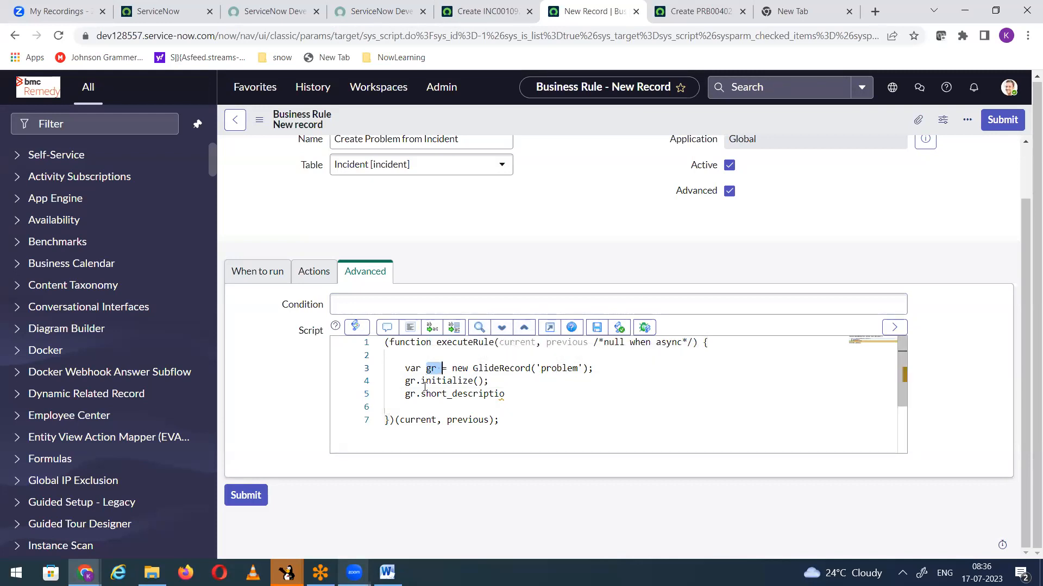
left_click_drag(405, 381, 522, 385)
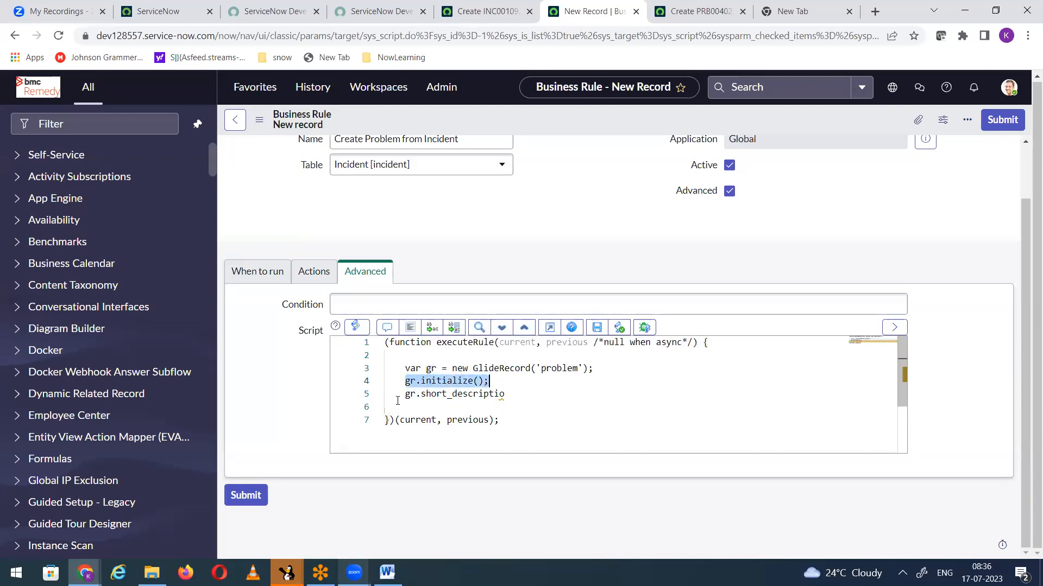
Step: Complete the unfinished script line as gr.short_description = current.short_description;
left_click(530, 394)
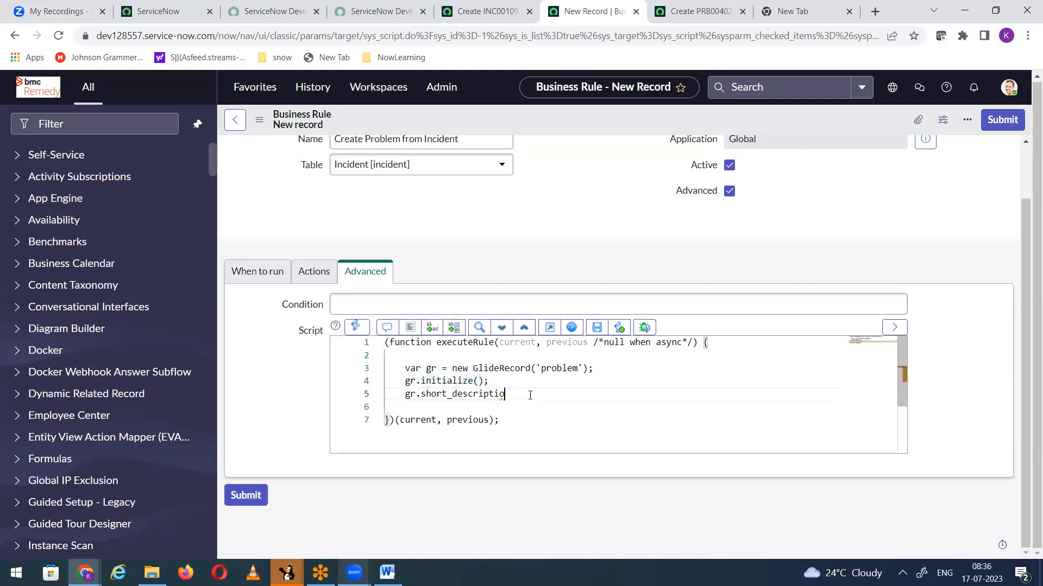
type("n")
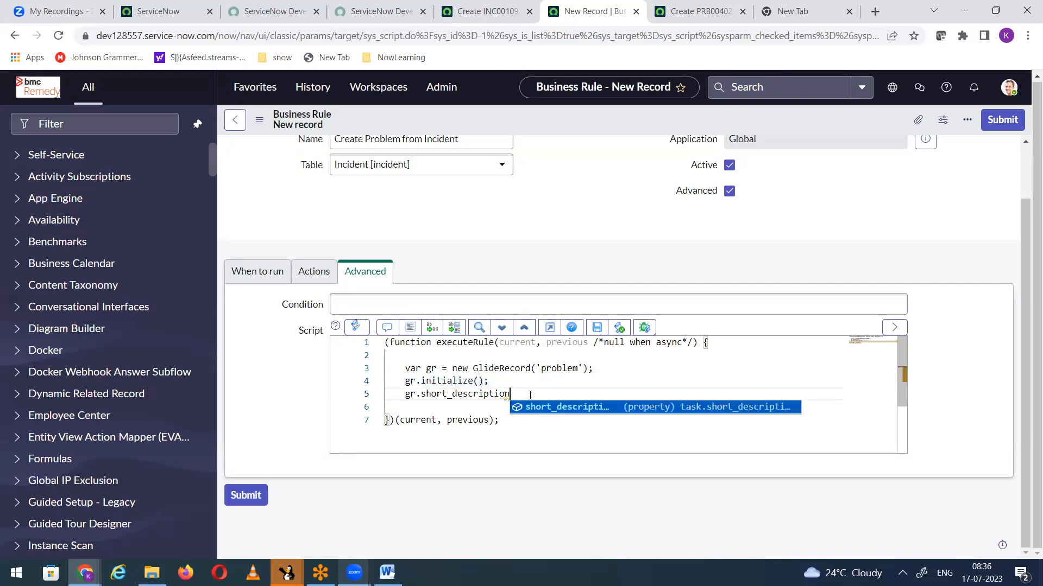
type(" = current.sho")
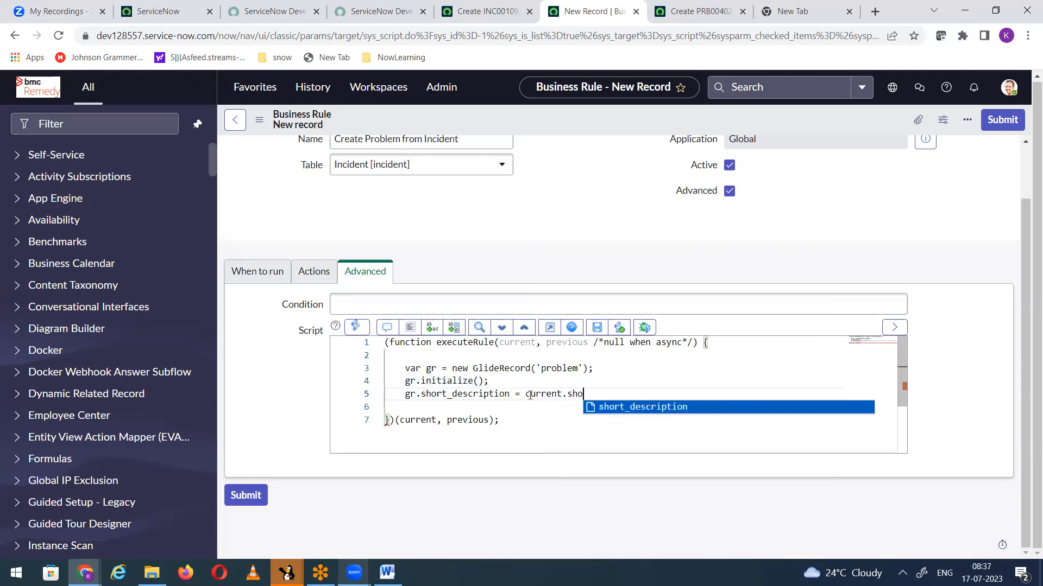
key("Return")
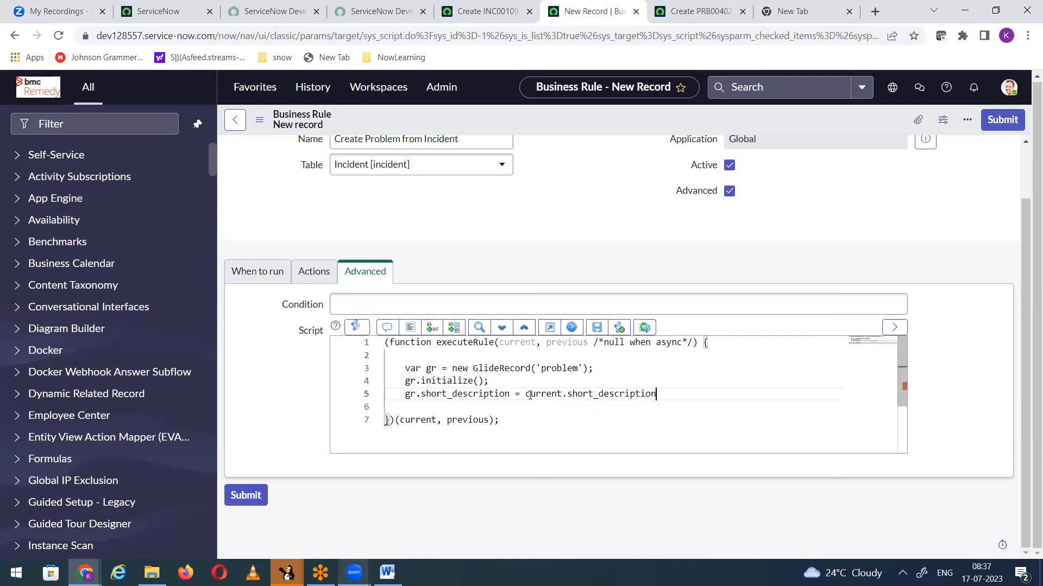
type(";")
Step: Highlight current in the script, view the new incident form, and return to review the short description assignment line
left_click_drag(526, 393, 563, 395)
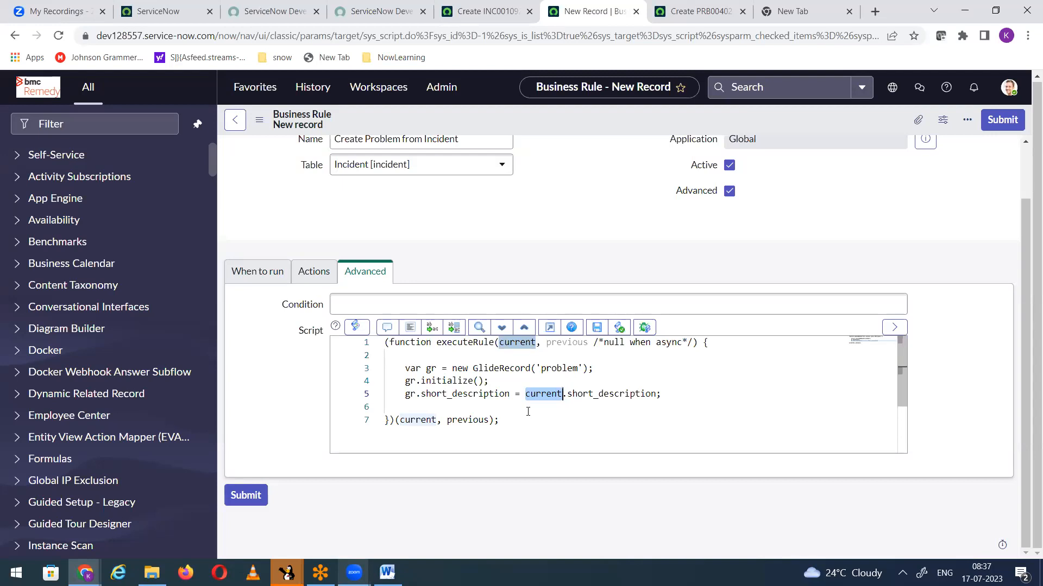
left_click(516, 7)
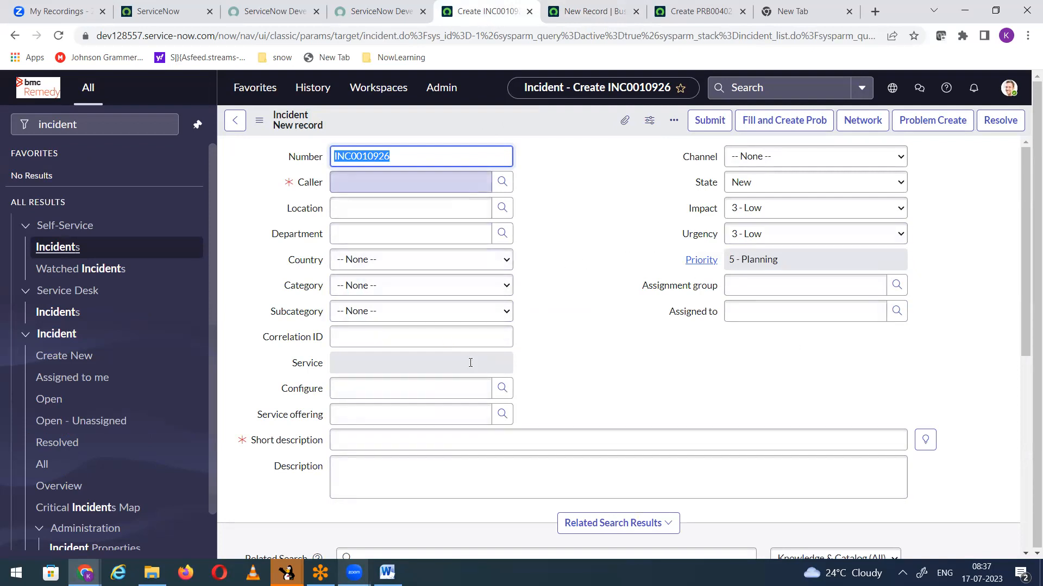
left_click(583, 6)
left_click_drag(405, 397, 654, 402)
left_click(554, 422)
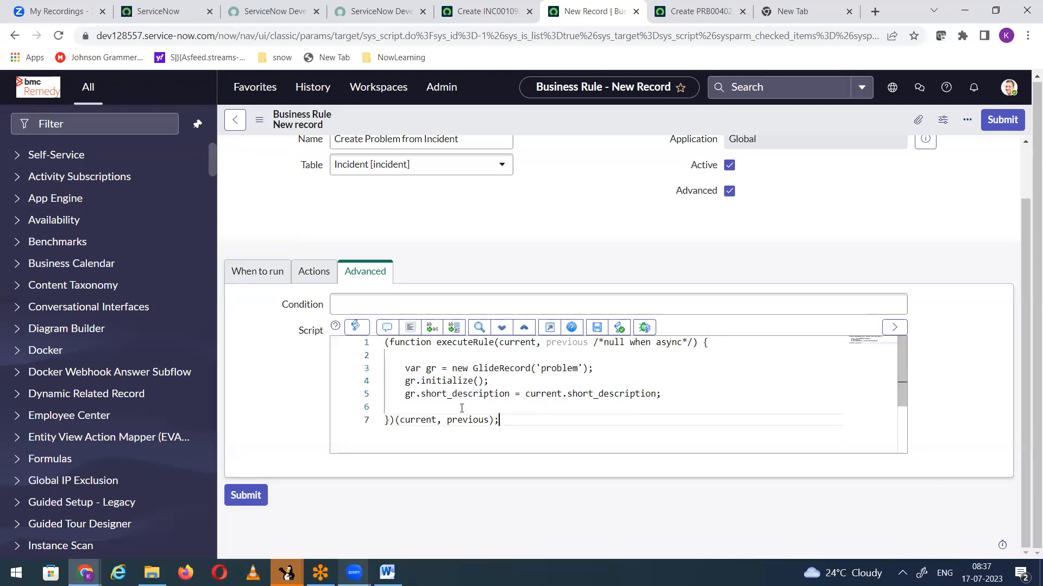
Step: Enter "Network issue" as the short description on the new incident form and highlight the text
left_click(480, 11)
type("Netowrk")
key("BackSpace")
key("BackSpace")
key("BackSpace")
key("BackSpace")
type("work issue")
left_click_drag(422, 434, 325, 436)
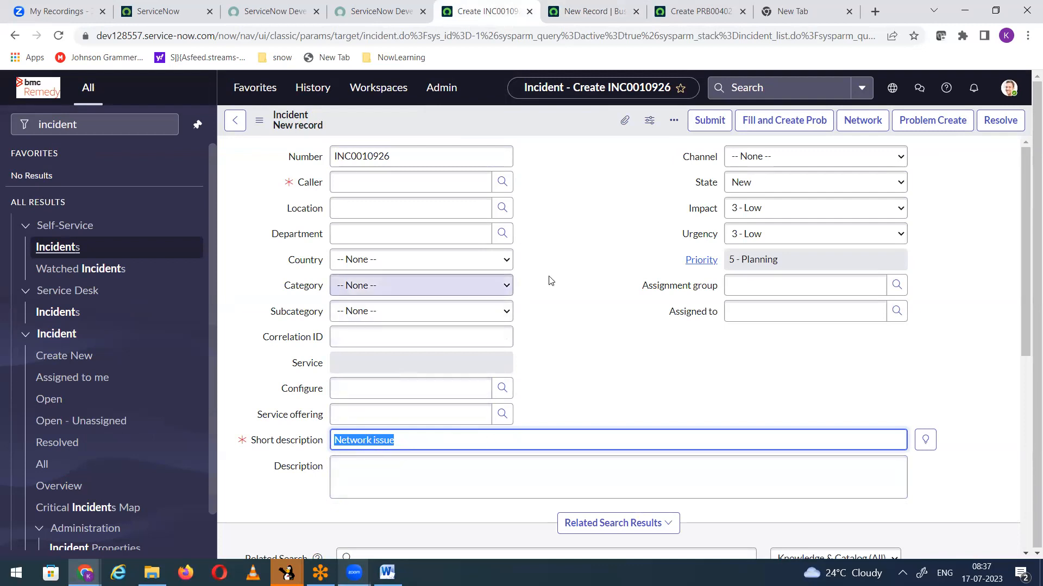
Step: Return to the business rule script and highlight gr.short_description
left_click(584, 12)
left_click(406, 393)
left_click_drag(406, 393, 511, 394)
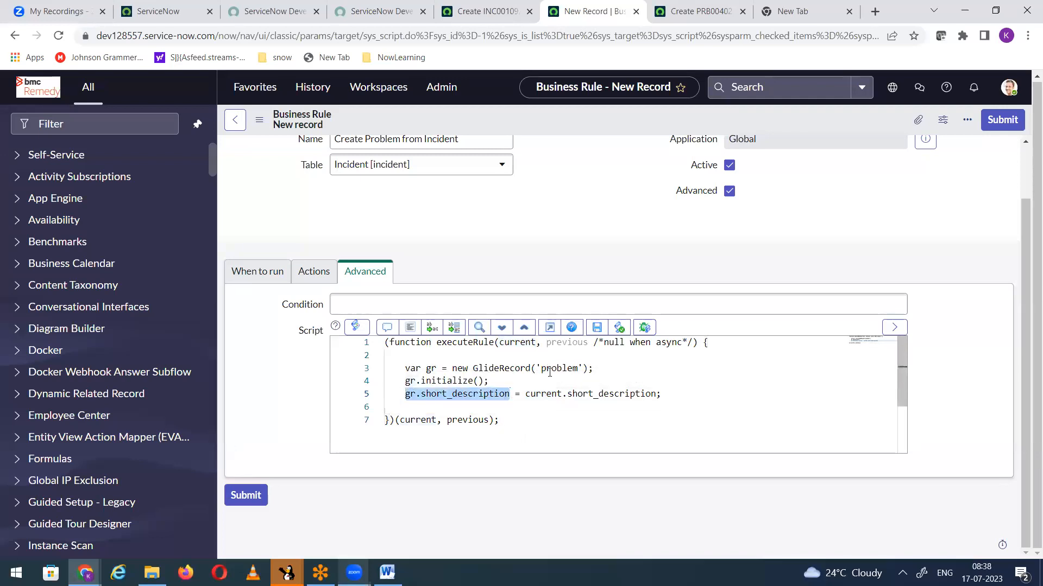
Step: Clear the Problem statement on the new problem form
left_click(697, 12)
left_click_drag(333, 356, 419, 362)
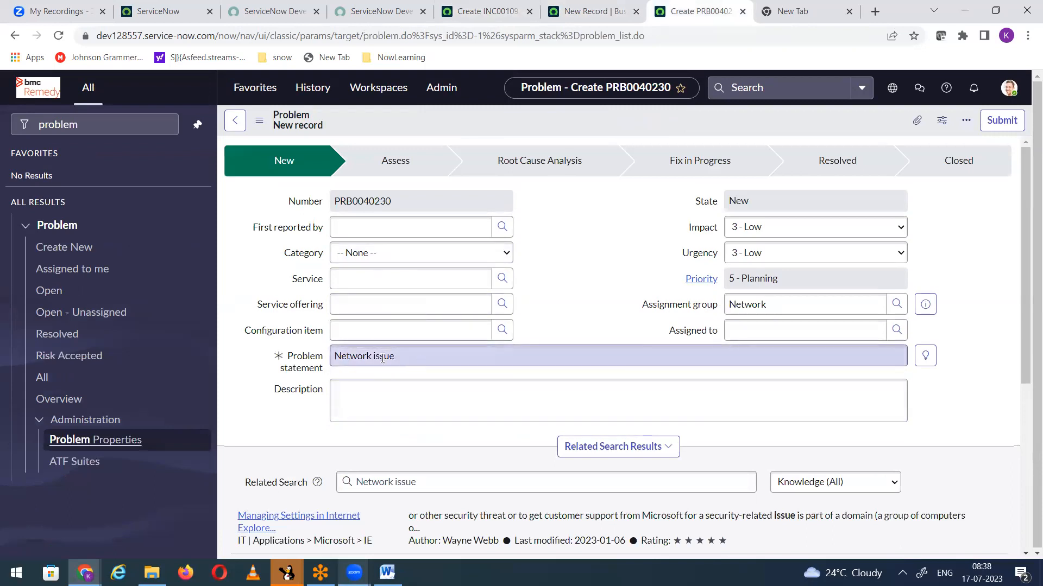
key("BackSpace")
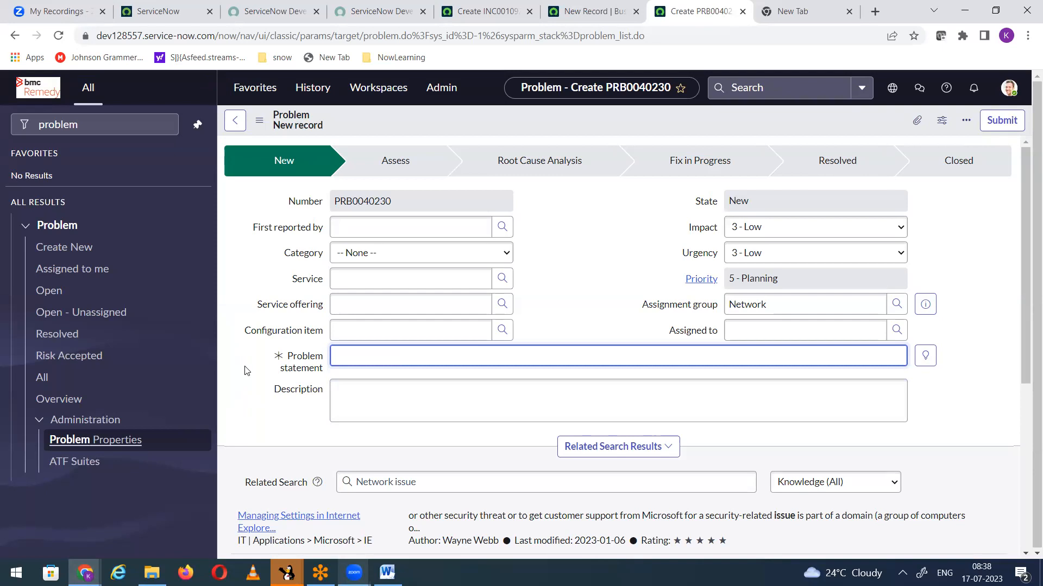
Step: Compare the incident and problem forms with the business rule script, highlighting current.short_description and gr in the assignment line
left_click(513, 12)
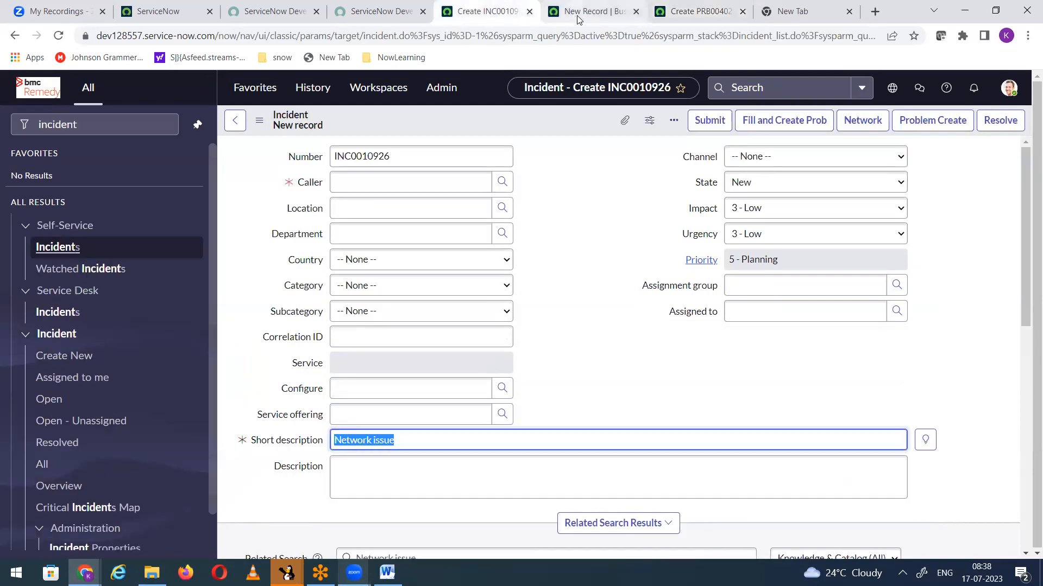
left_click(577, 17)
left_click(697, 12)
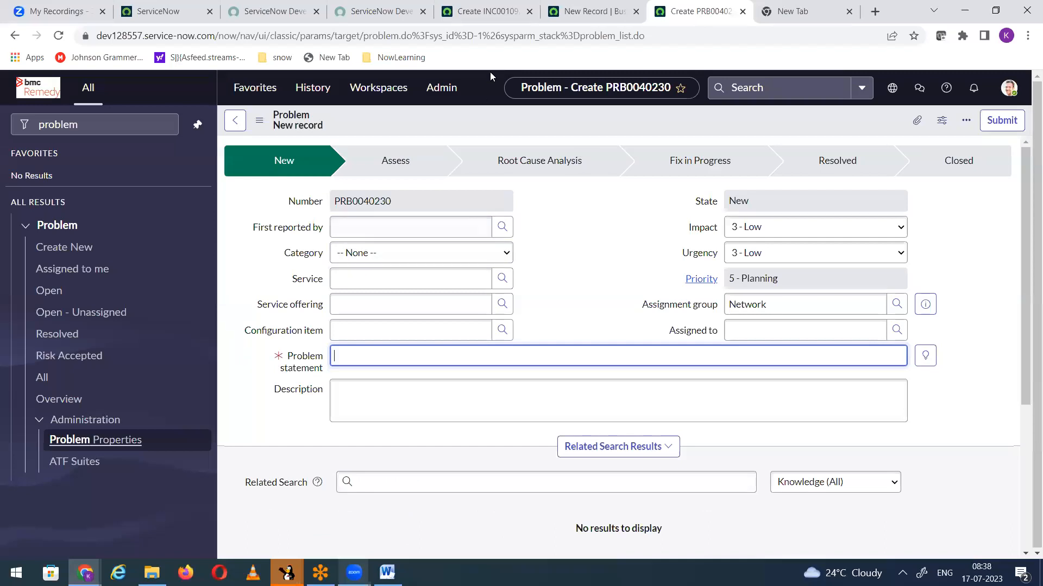
left_click(475, 22)
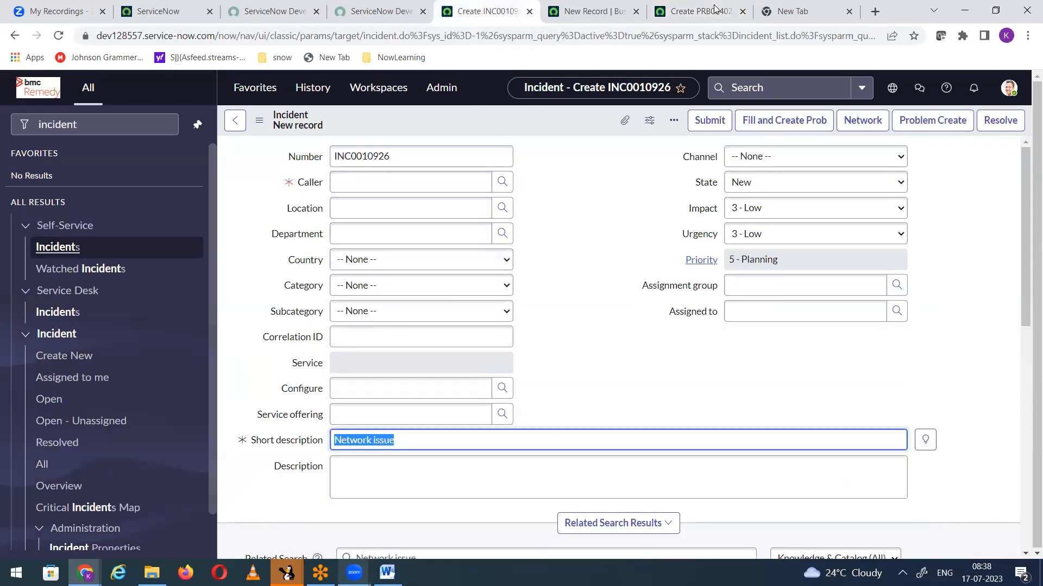
left_click(580, 11)
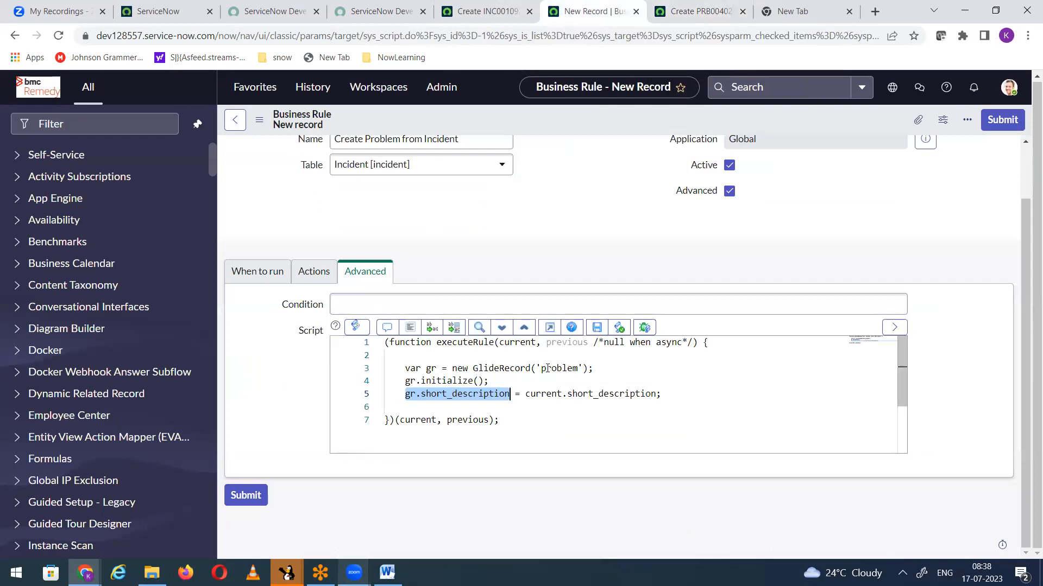
left_click_drag(525, 395, 651, 394)
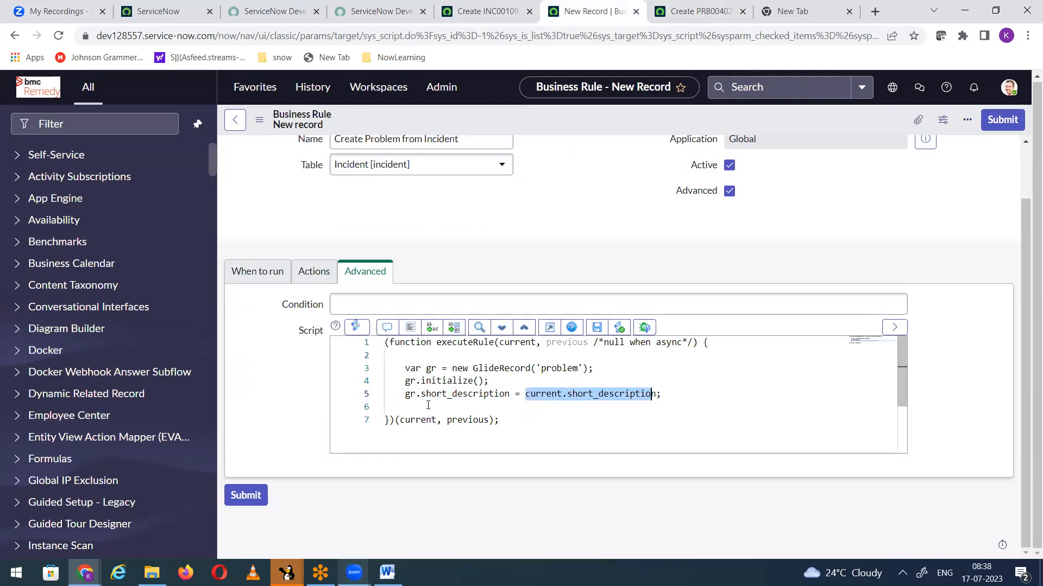
left_click(415, 394)
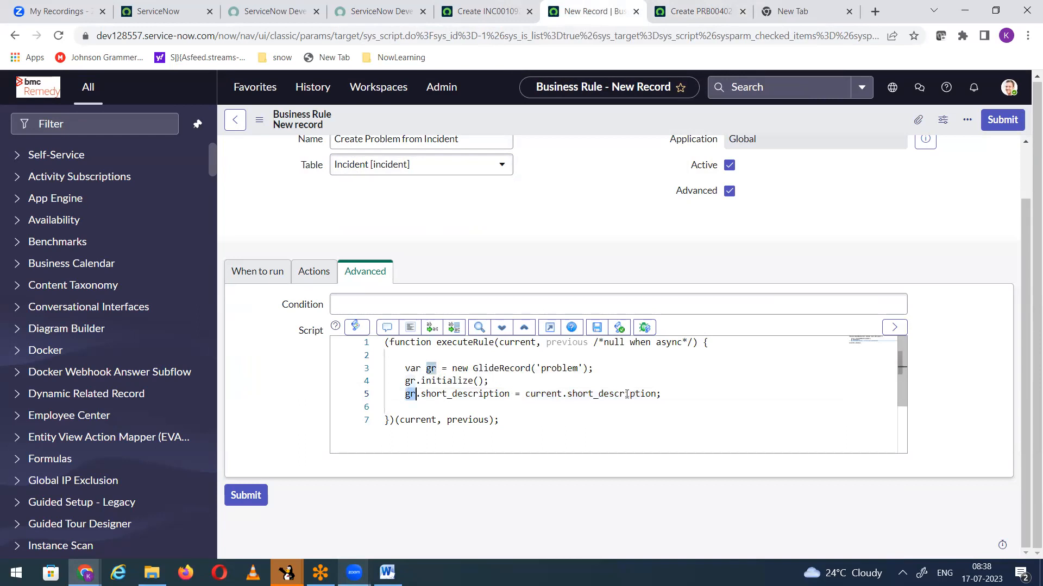
Step: Add the line gr.assignment_group = current.assignment_group; below the short description assignment
left_click(662, 395)
key("Return")
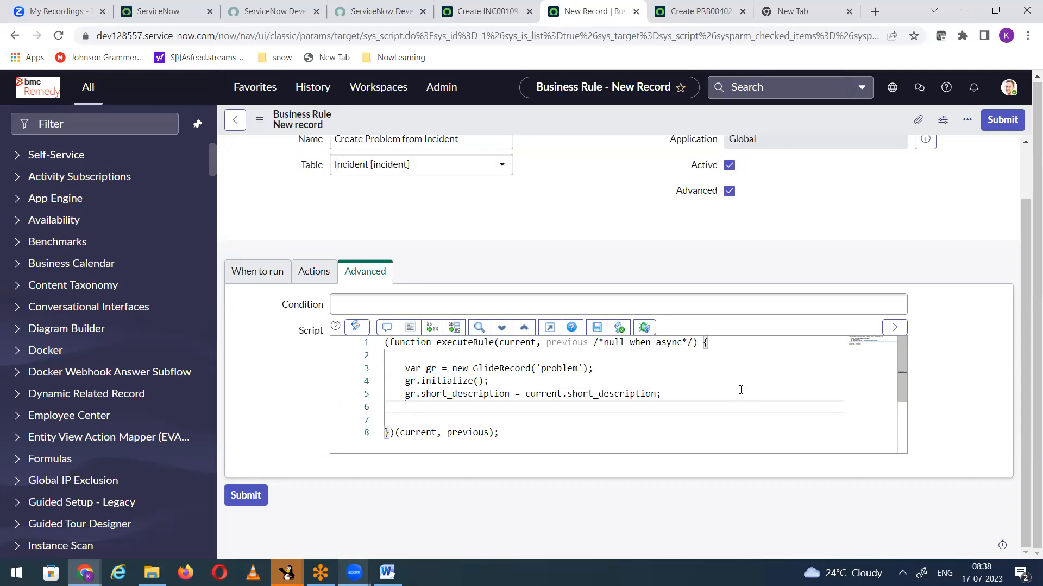
type("gr.assignem")
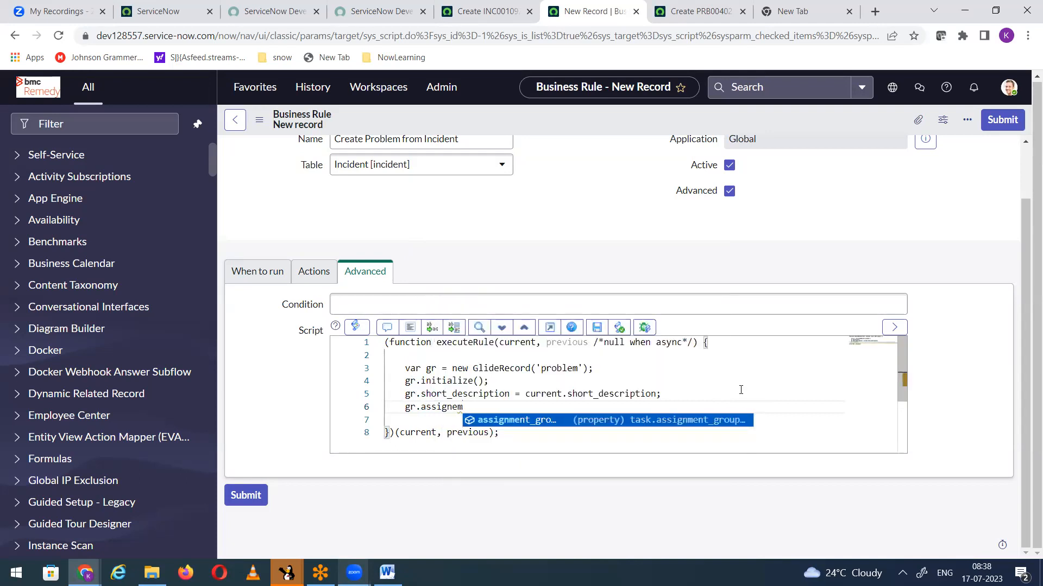
key("Return")
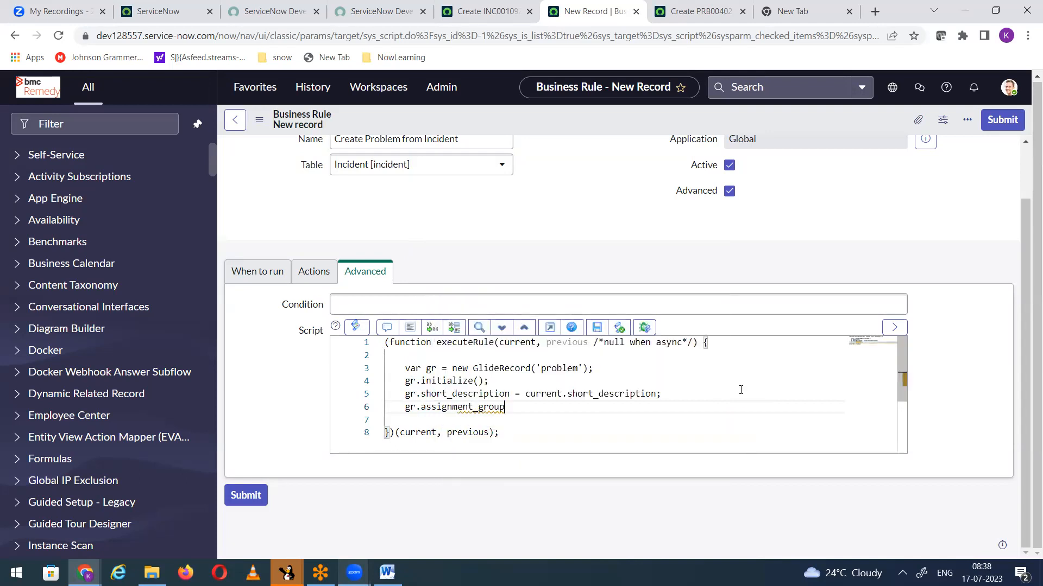
type("= current.ass")
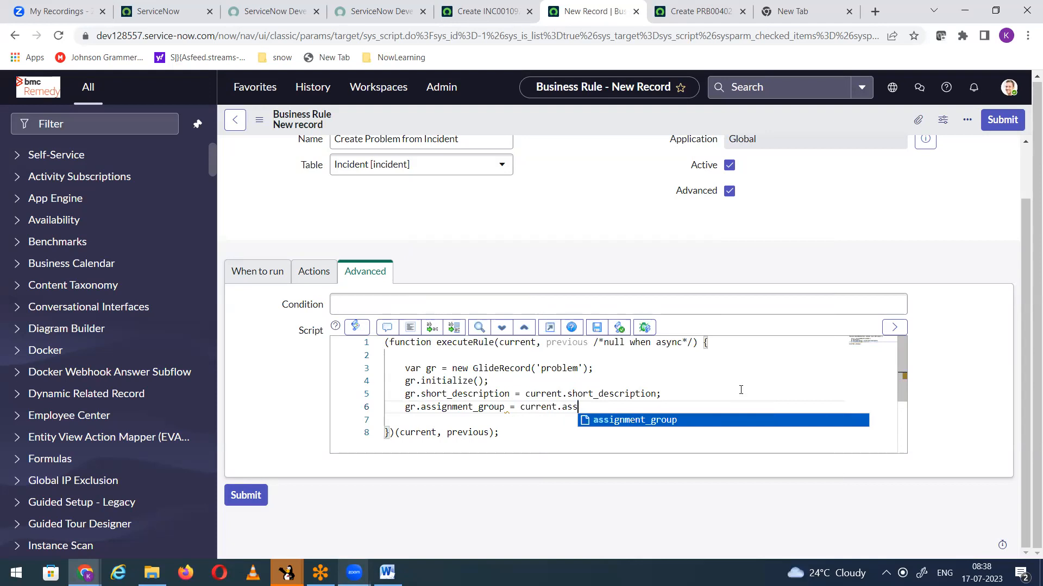
key("Return")
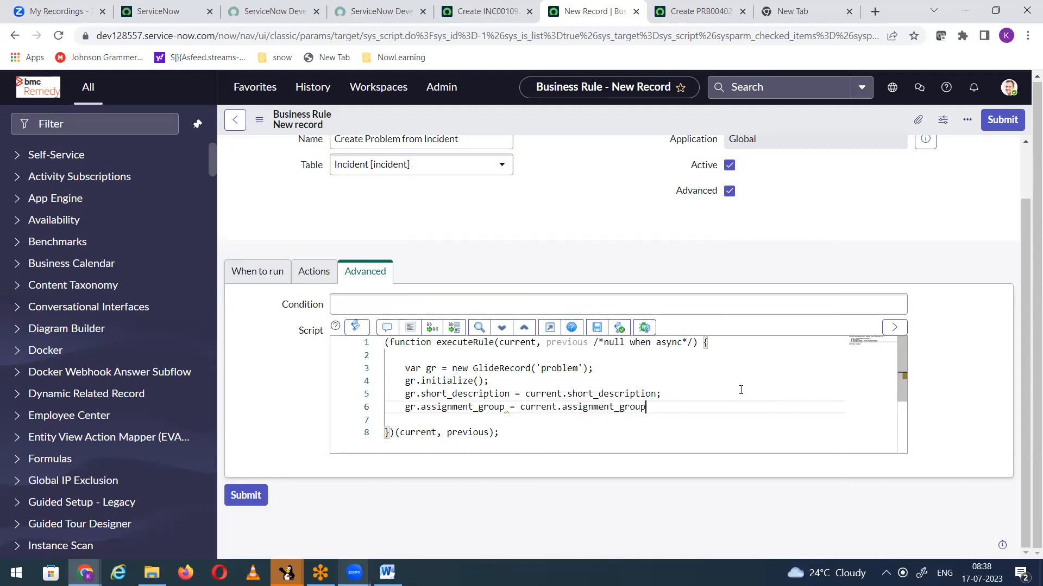
type(";")
Step: Add the line gr.insert(); below the assignment group assignment in the script
key("Return")
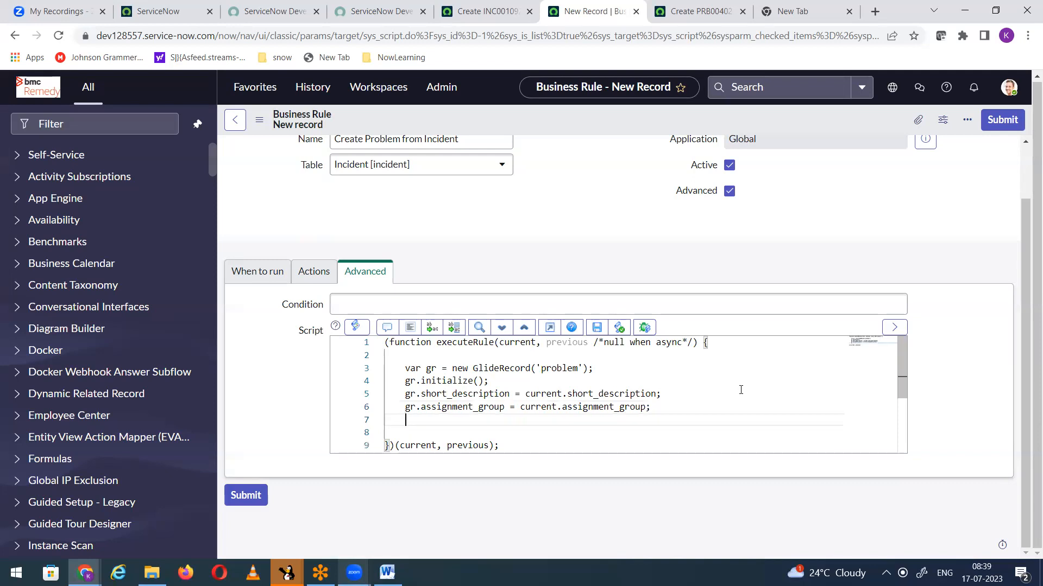
type("gr.inset")
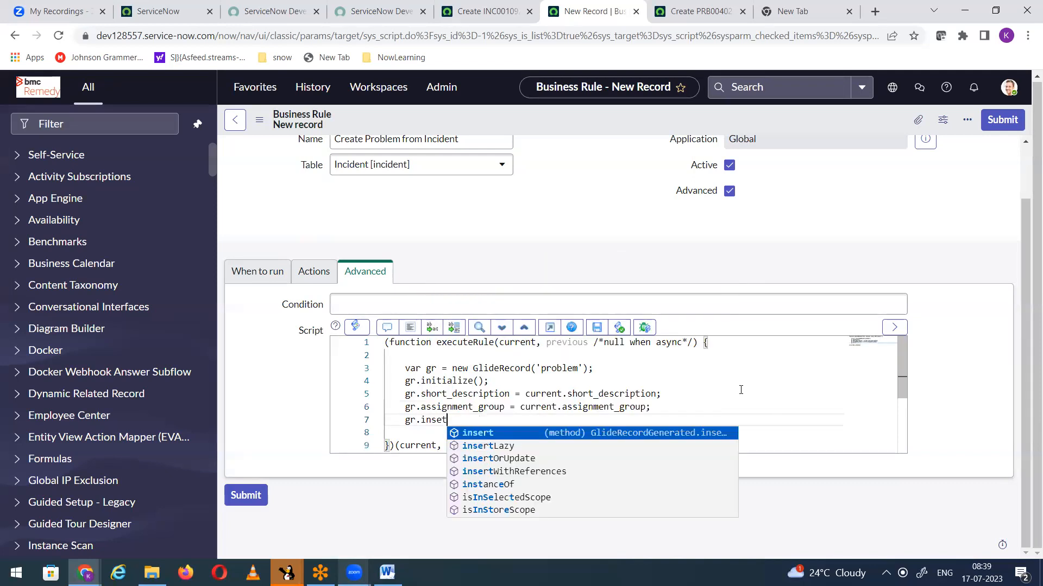
key("BackSpace")
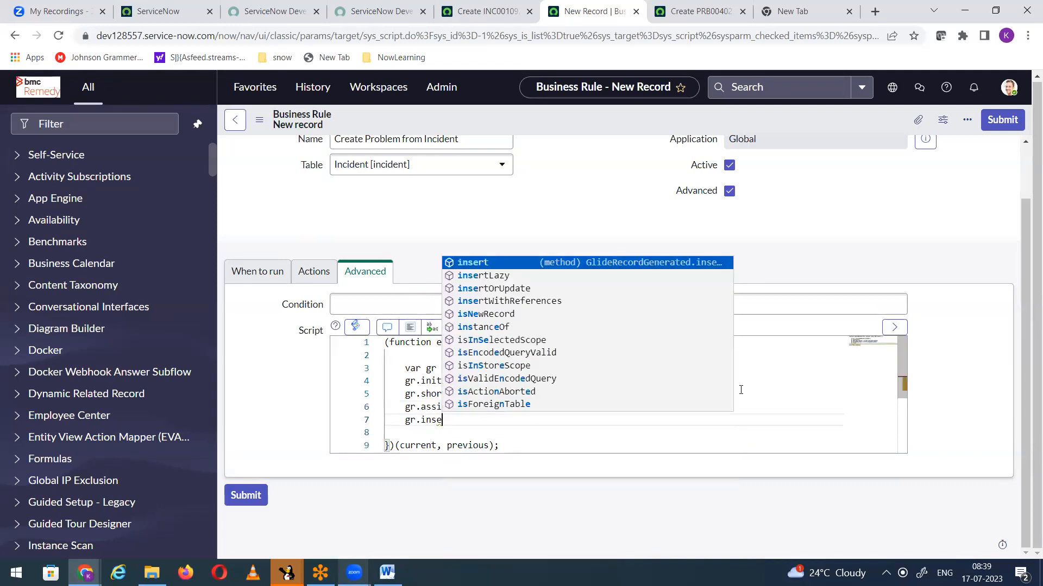
type("rt")
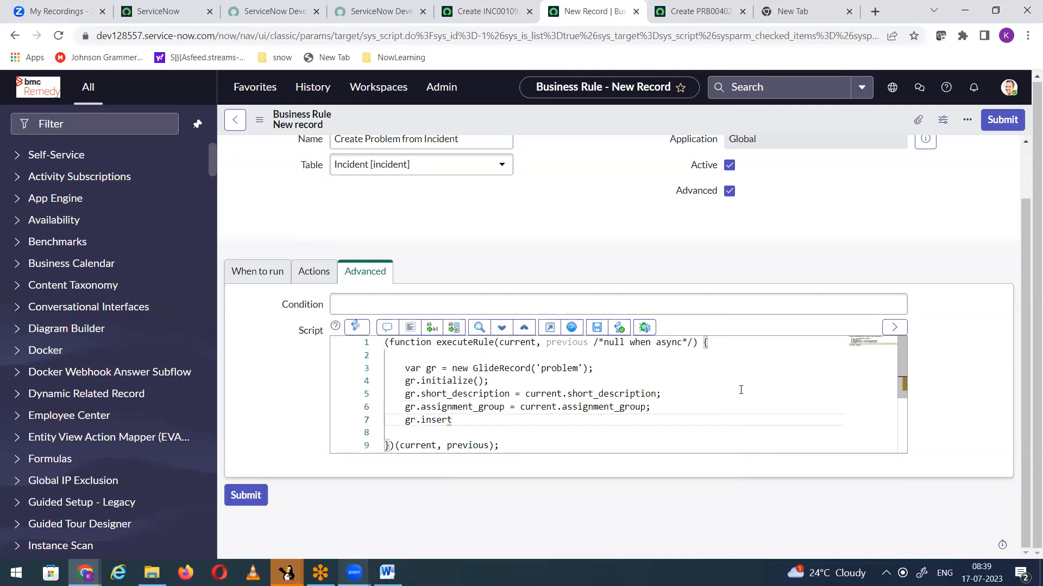
type("();")
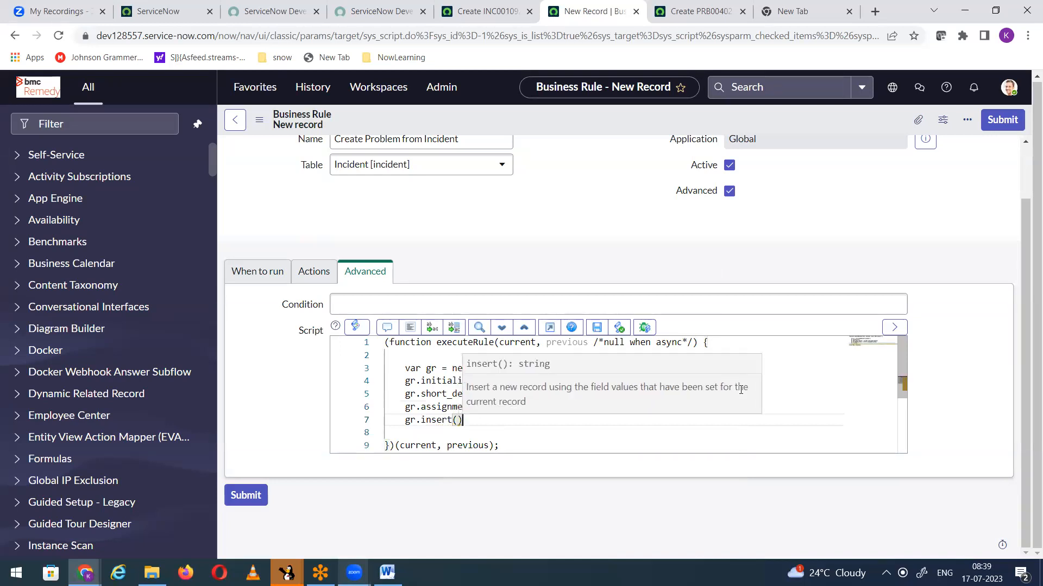
Step: Look at the save command on the new problem form and return to the business rule script
left_click(681, 13)
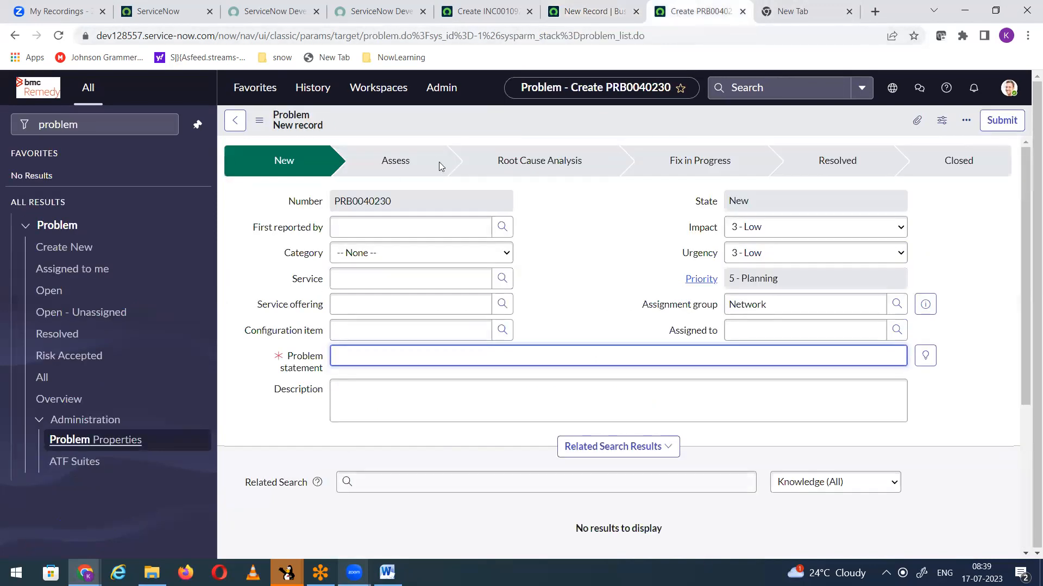
right_click(445, 122)
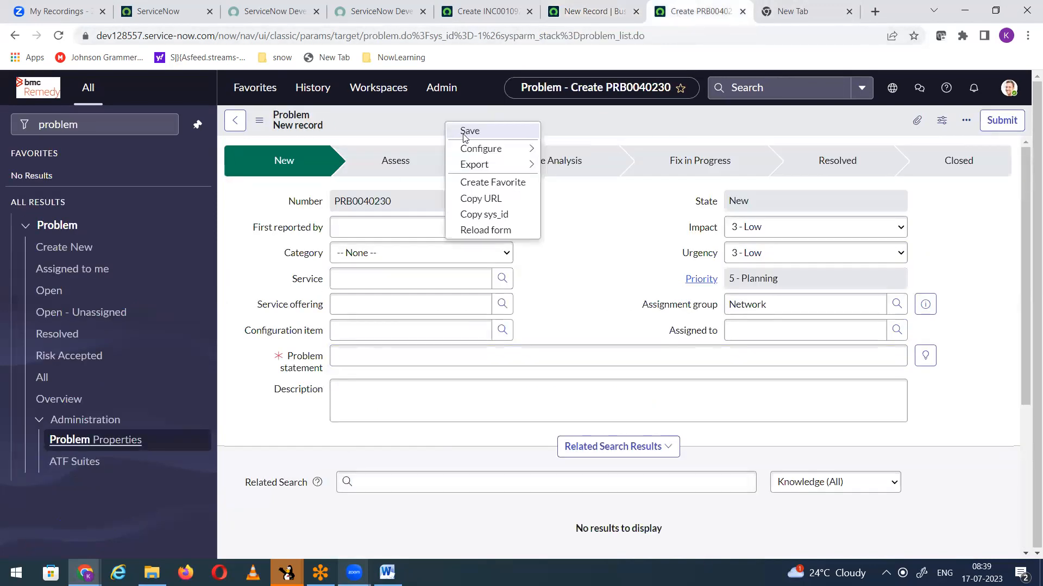
left_click(487, 8)
left_click(580, 11)
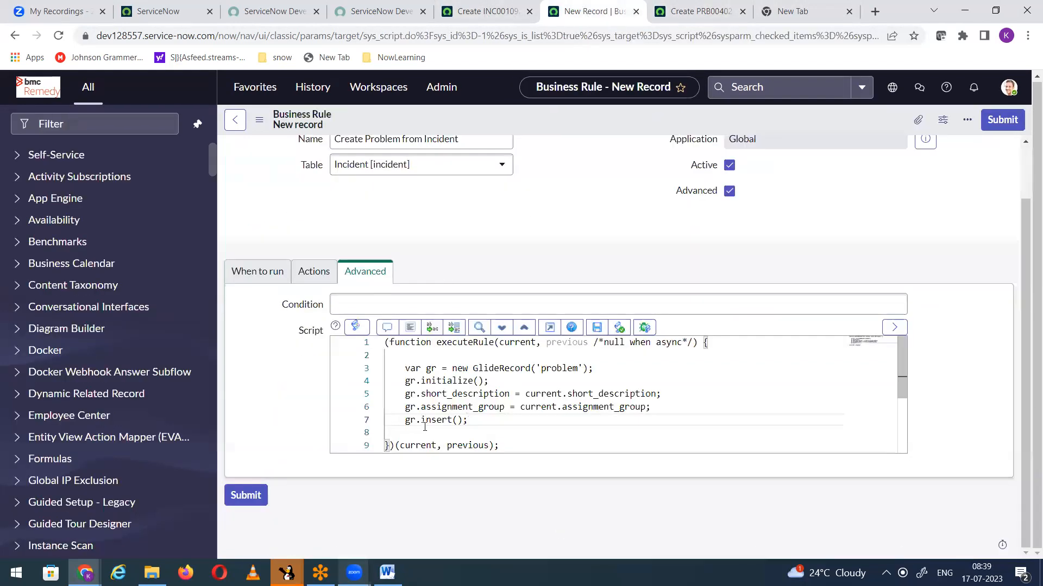
Step: Highlight the GlideRecord lines from var gr through gr.insert(); and save the business rule
left_click_drag(468, 421, 385, 368)
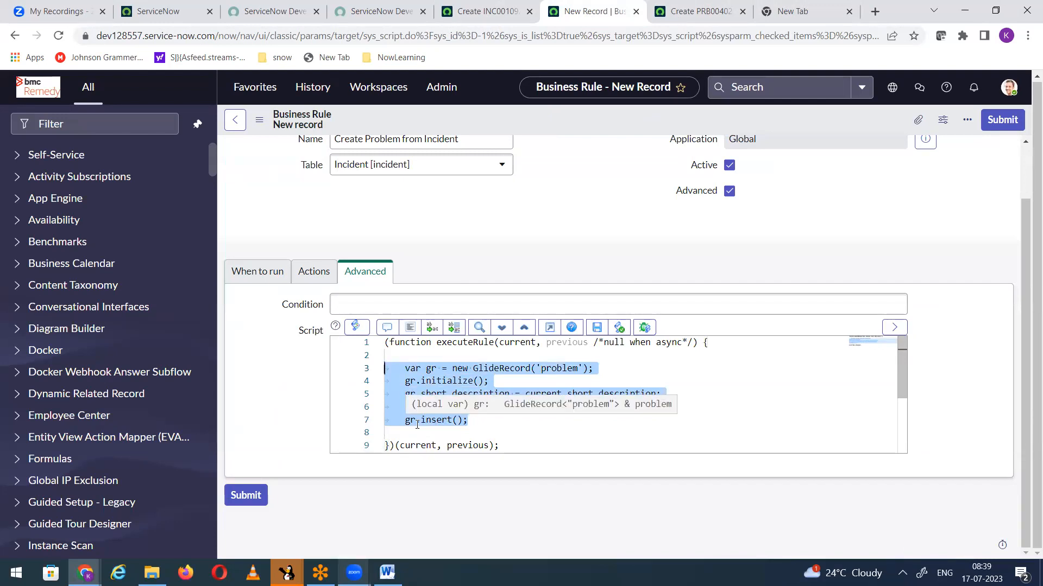
right_click(516, 126)
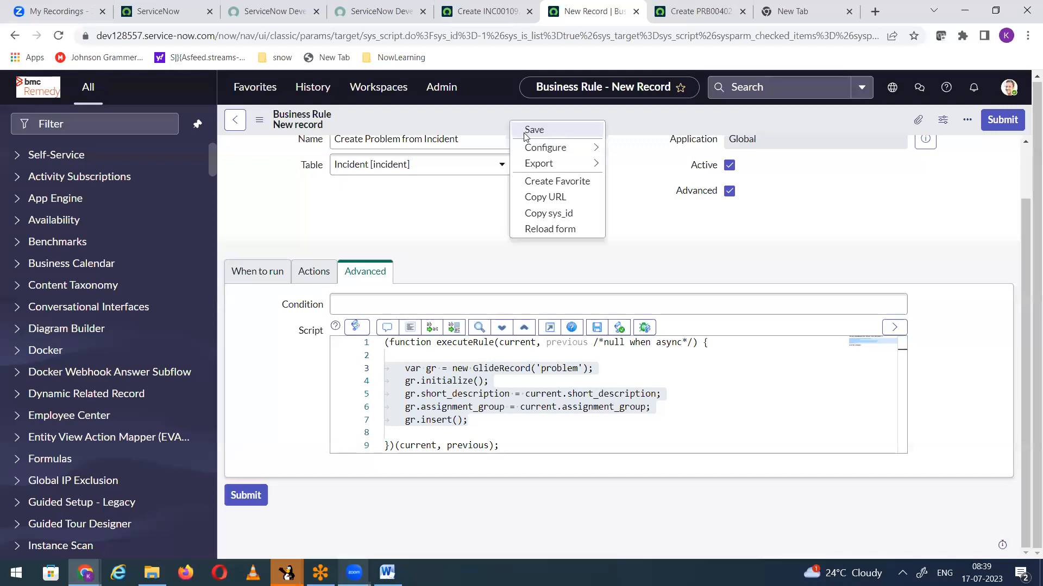
left_click(529, 131)
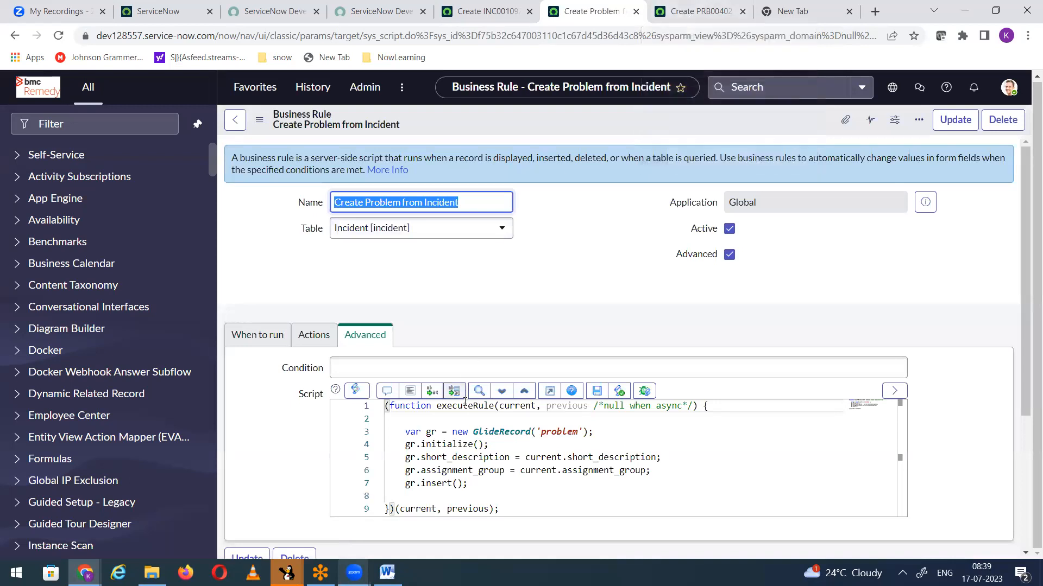
Step: Start a new statement on its own line between the assignment group assignment and gr.insert();
left_click(655, 468)
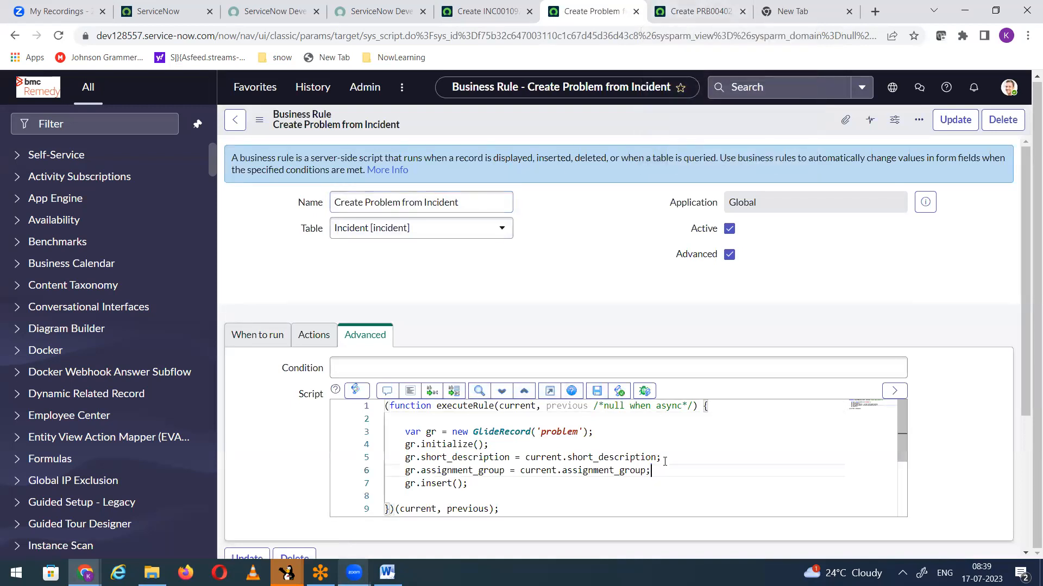
key("Return")
type("gr.")
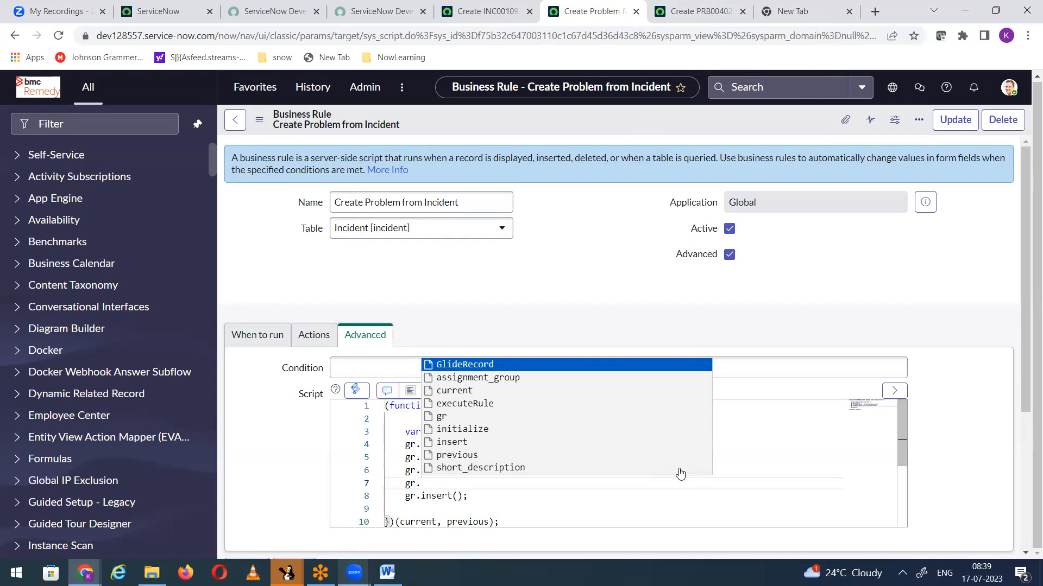
type("addIn")
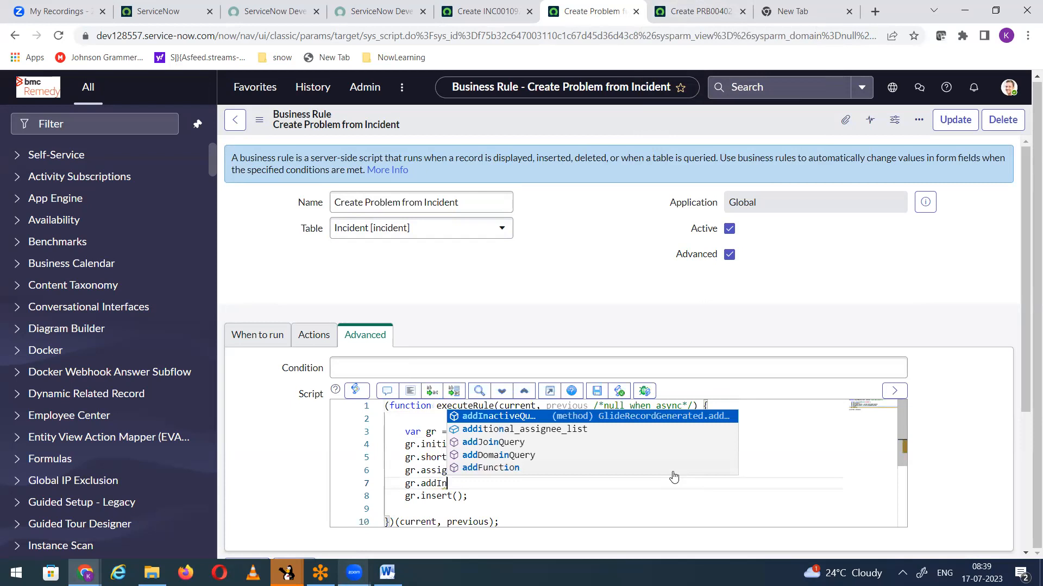
key("BackSpace")
key("BackSpace")
key("BackSpace")
key("BackSpace")
key("BackSpace")
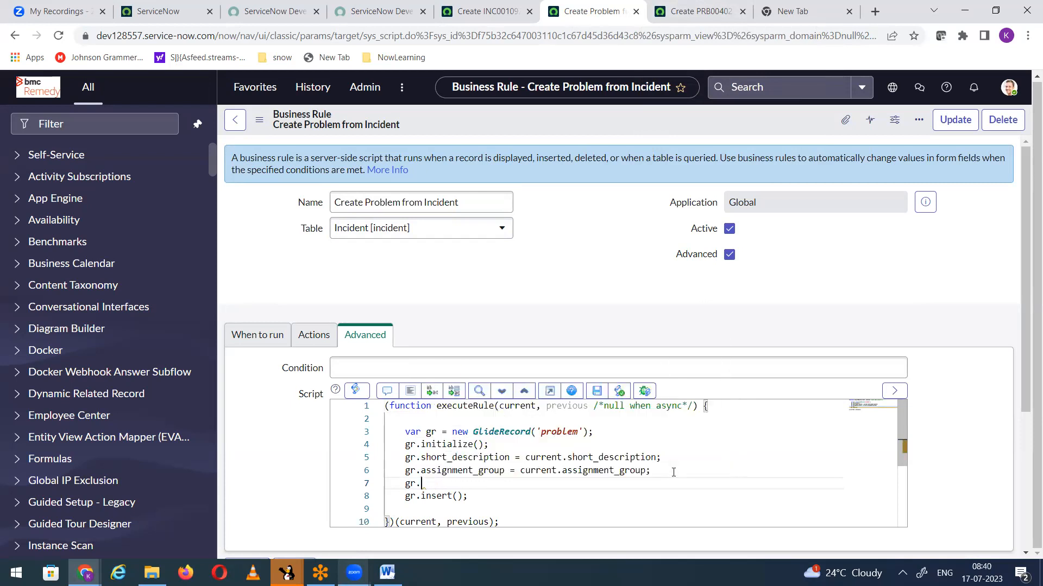
type("add")
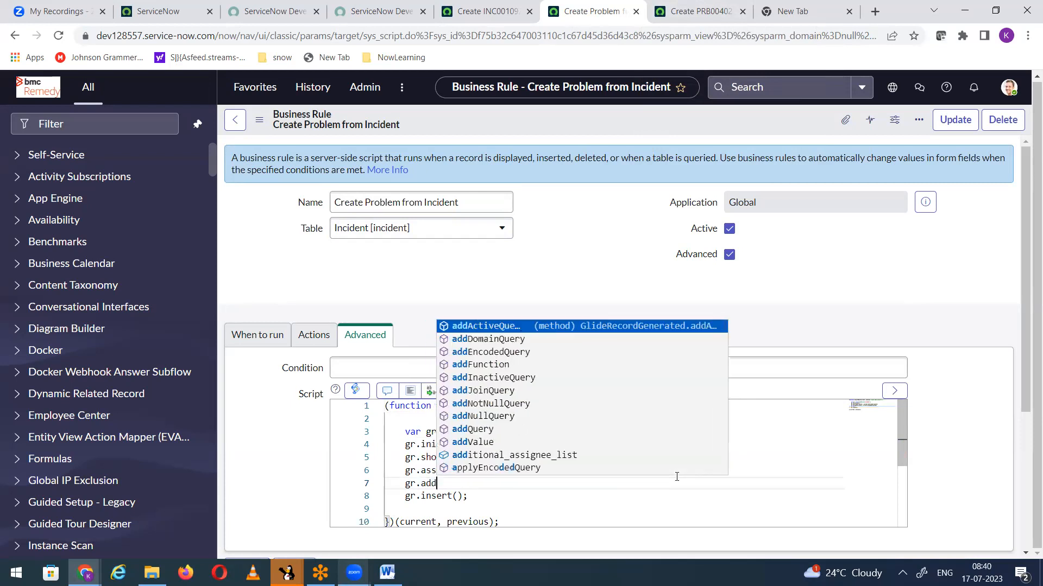
key("Down")
key("Down")
key("Down")
key("Down")
key("Down")
key("Down")
key("Down")
key("Down")
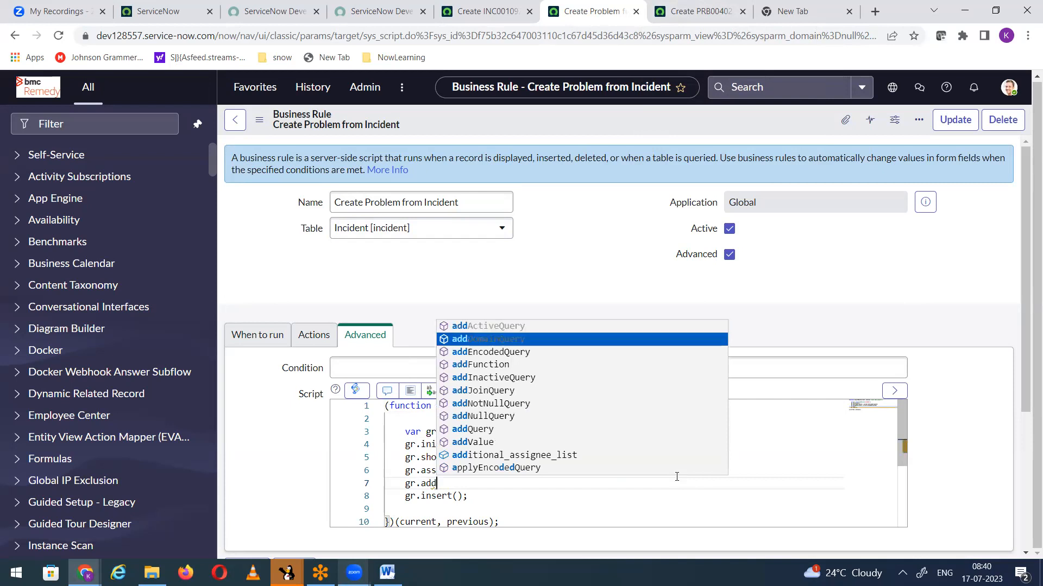
key("Down")
key("Down")
key("Down")
key("Down")
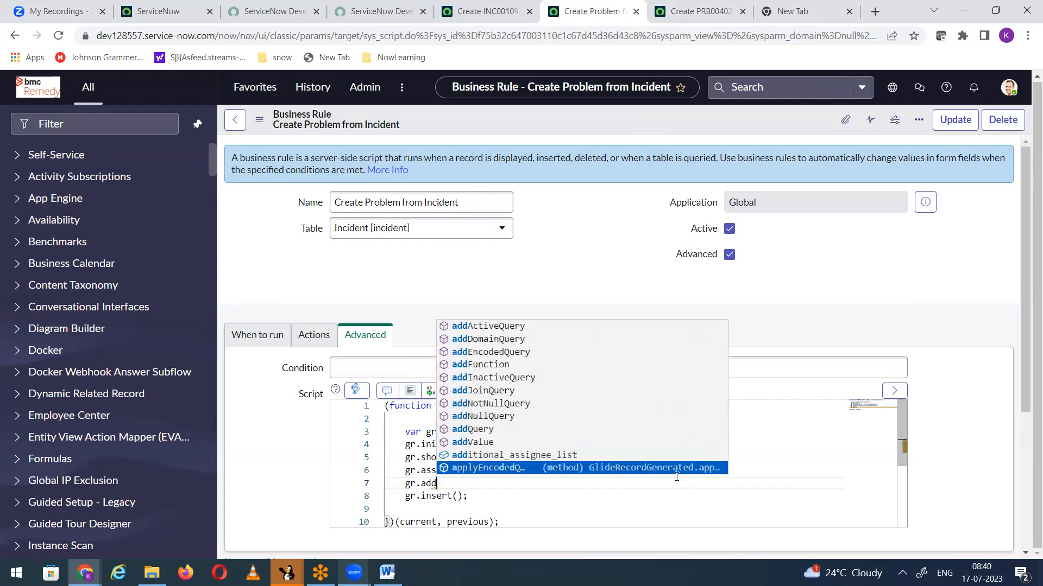
key("Up")
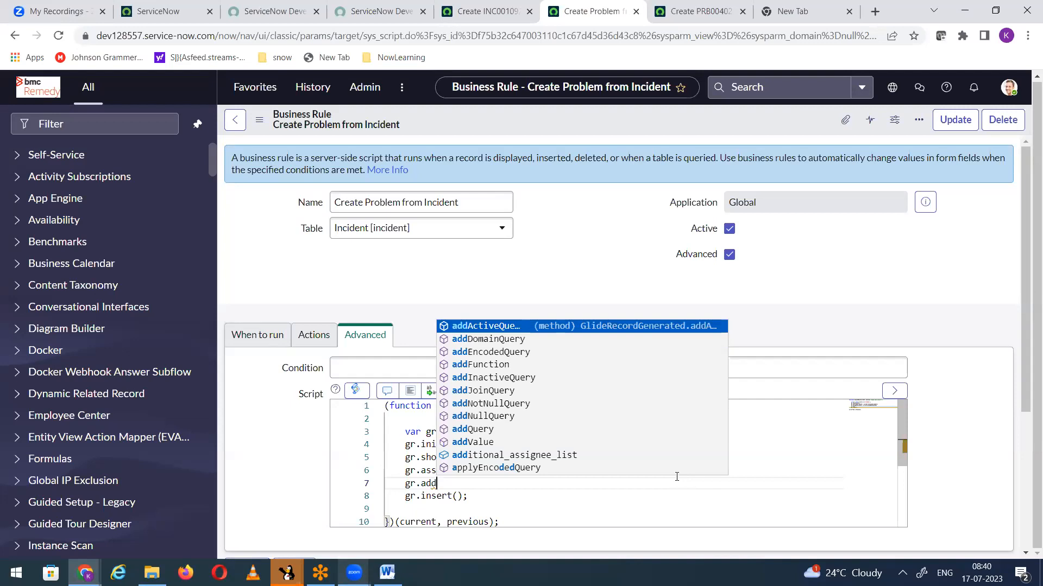
key("BackSpace")
key("BackSpace")
key("BackSpace")
key("BackSpace")
key("BackSpace")
Step: Make the new statement a gs.addInfoMessage() call
type("s.add")
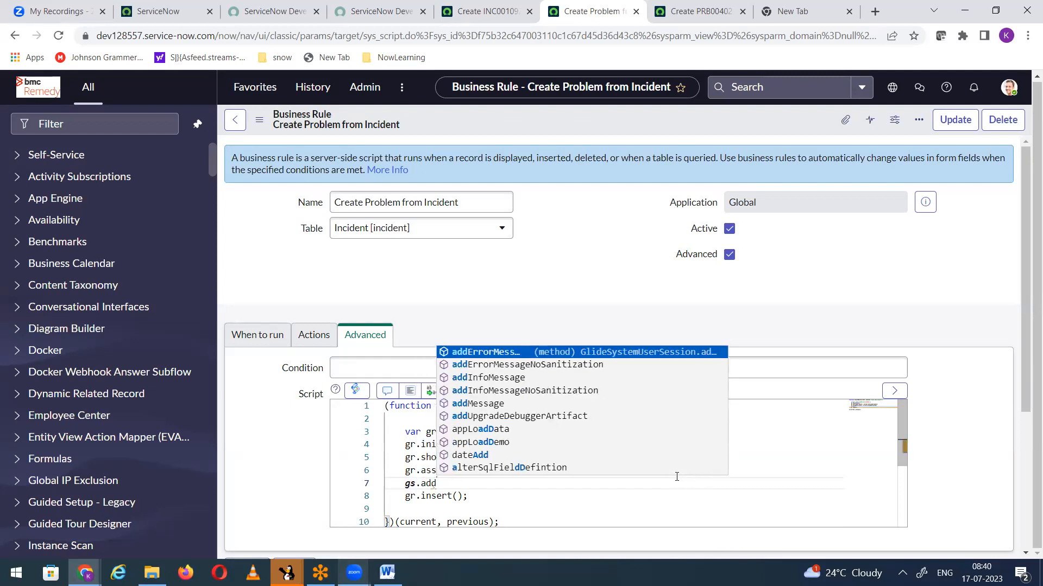
key("Down")
key("Down")
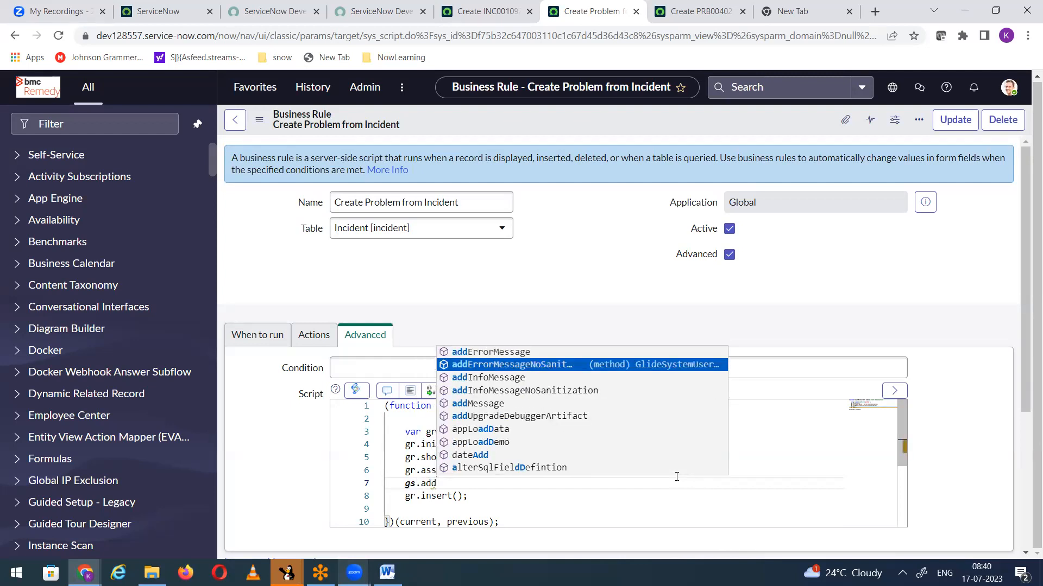
key("Return")
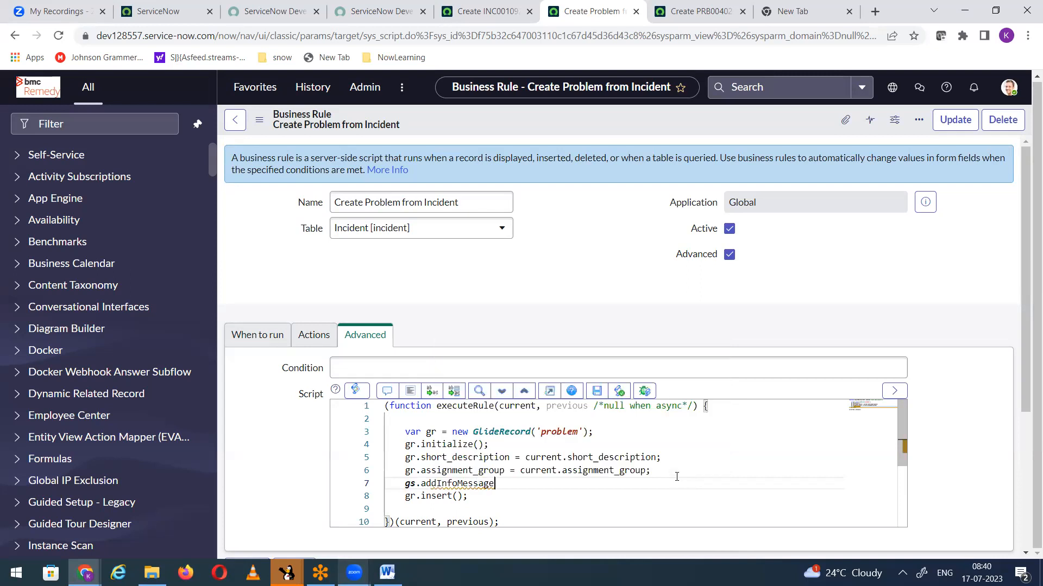
type("(")
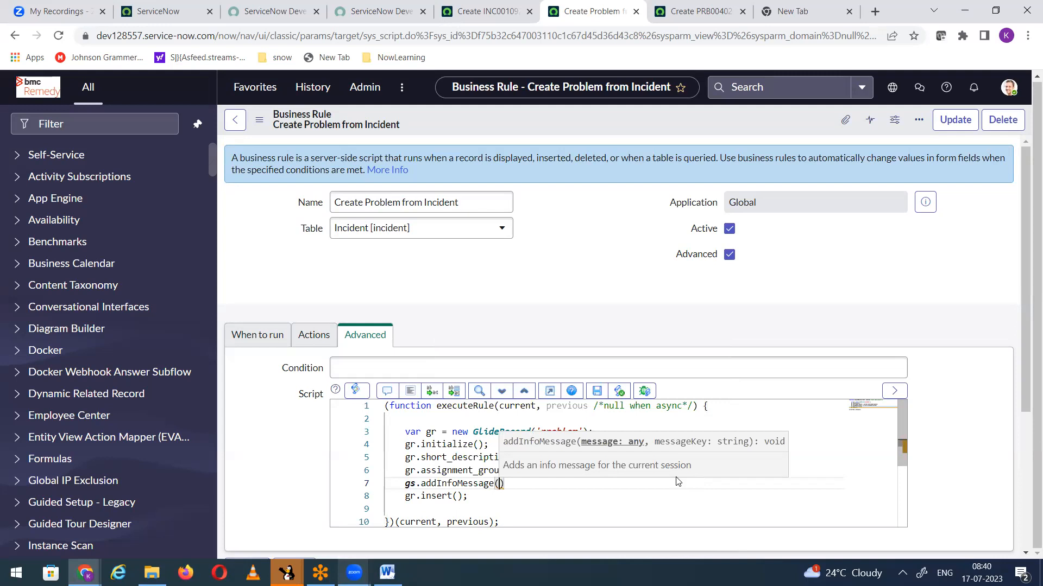
Step: Enter the string "Problem Created" as the message of the gs.addInfoMessage call
type("Problem")
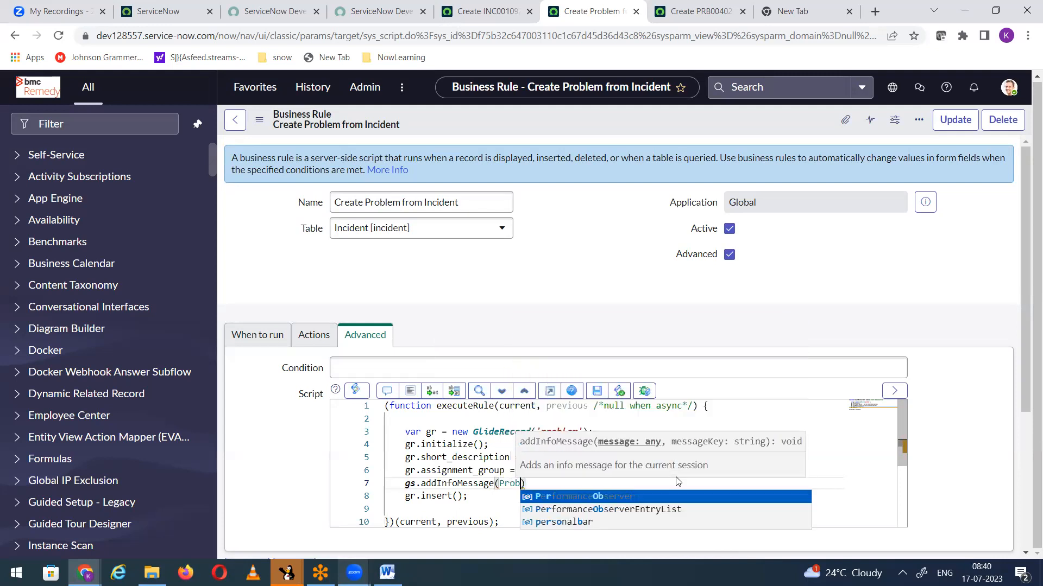
key("BackSpace")
key("BackSpace")
key("BackSpace")
key("BackSpace")
key("BackSpace")
key("BackSpace")
key("BackSpace")
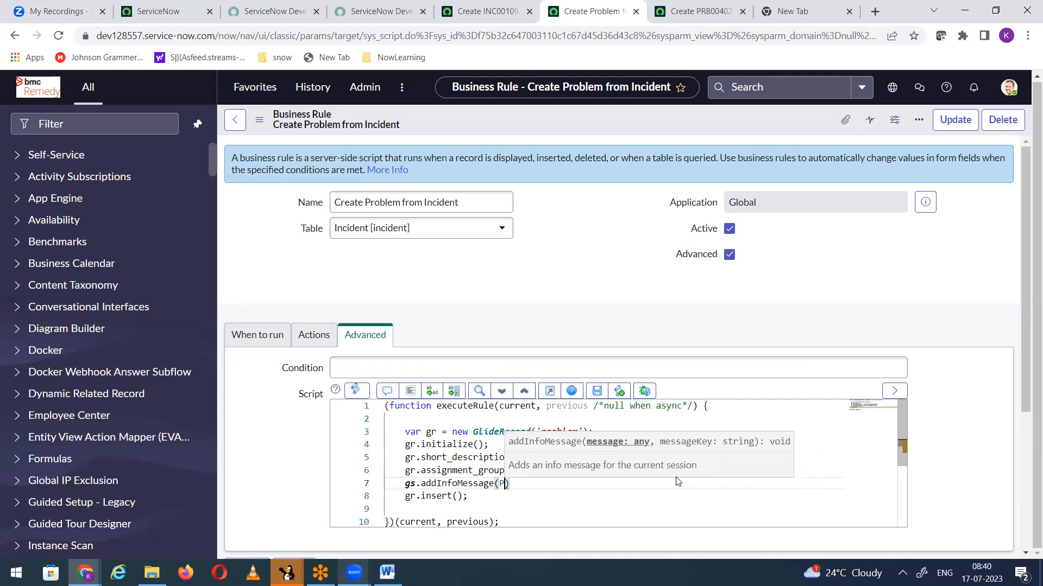
type("\"")
type("Problem")
type(" Created")
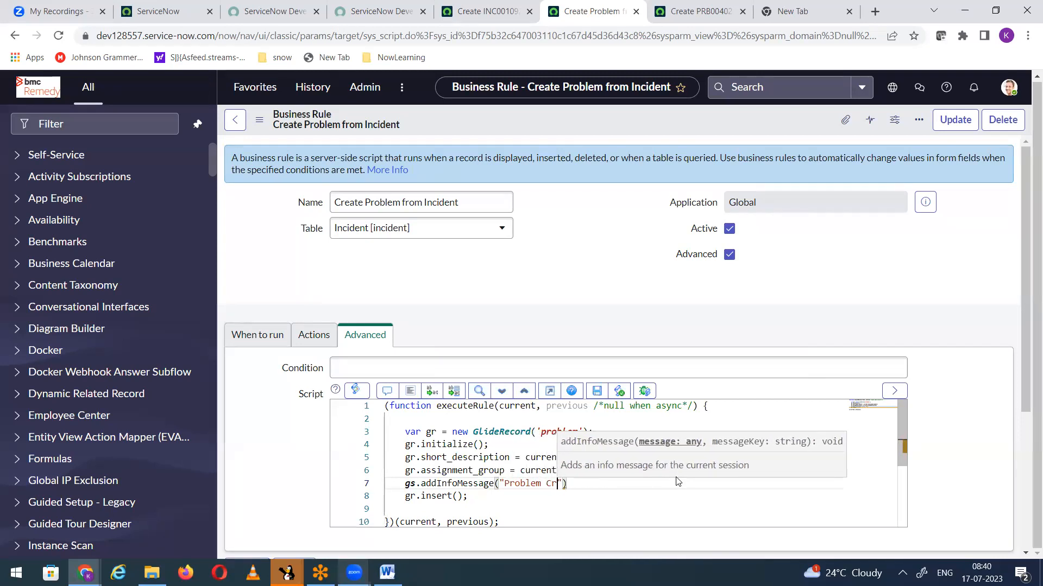
type("\"")
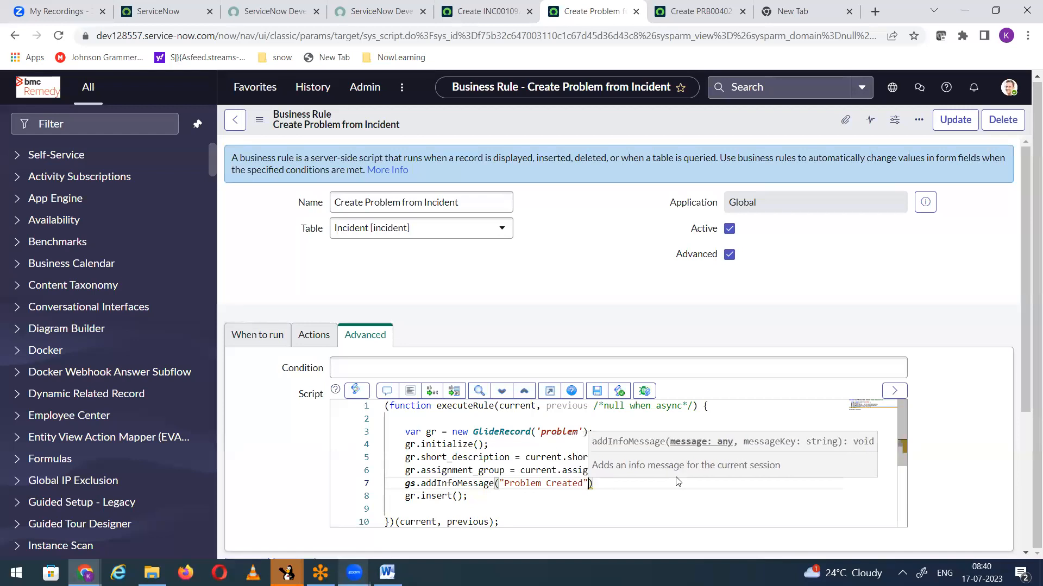
type(" + ")
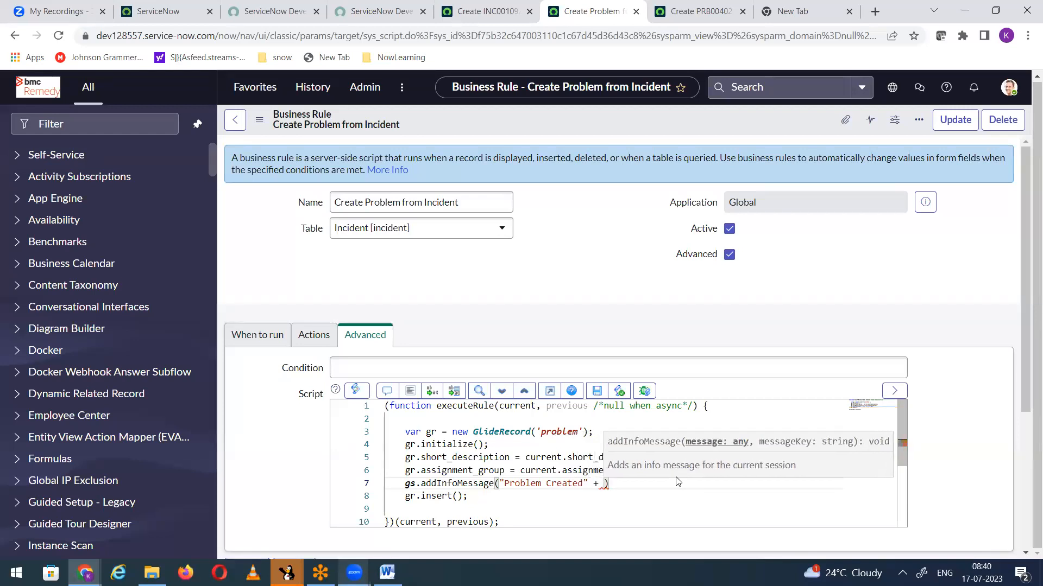
type("gr.n")
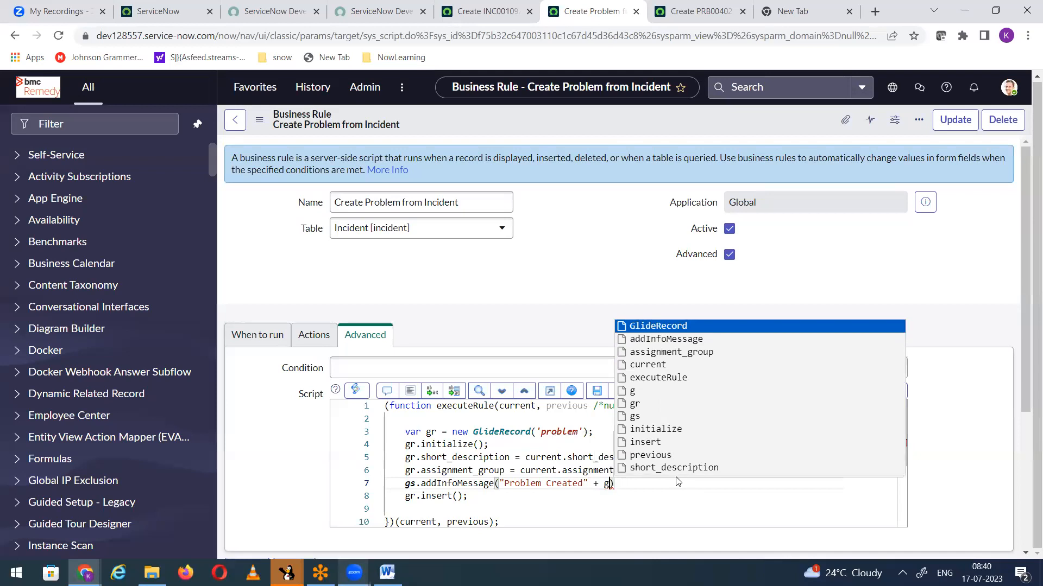
type("umber")
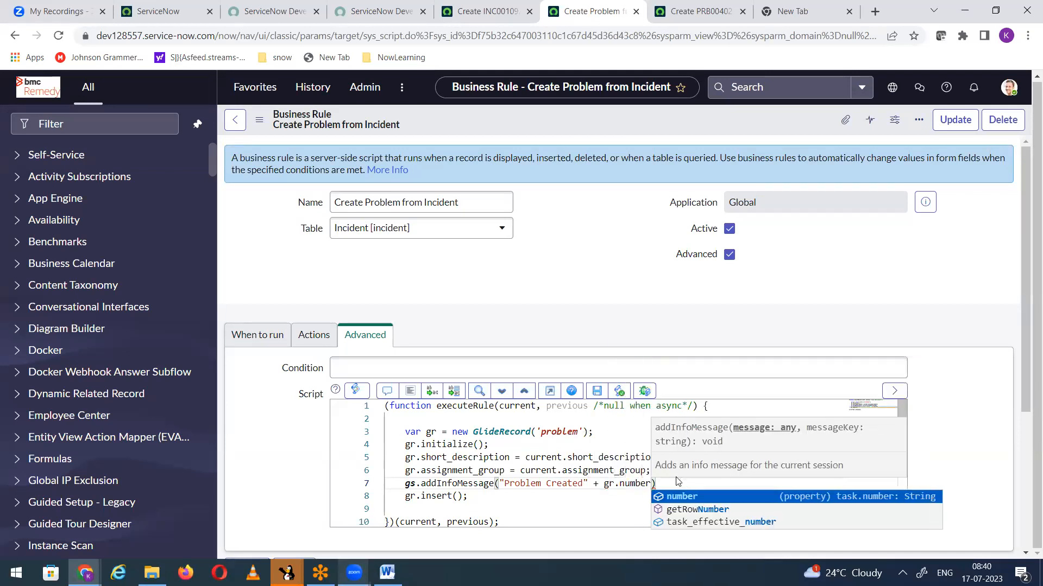
Step: Append + gr.number to the info message text and end the statement with a semicolon
key("Escape")
key("End")
type(";")
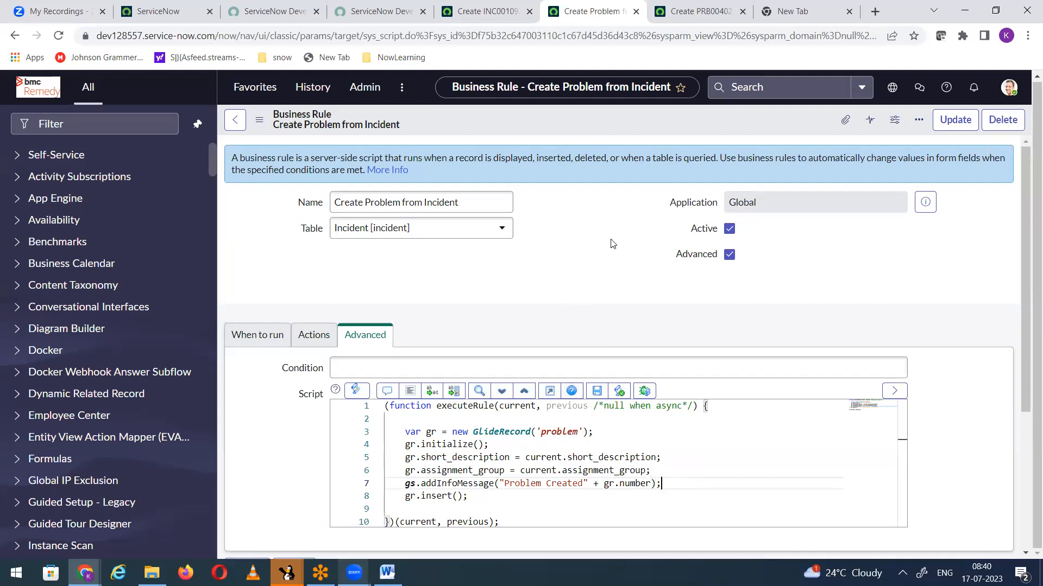
Step: Save the updated business rule and switch to the new incident form
right_click(550, 124)
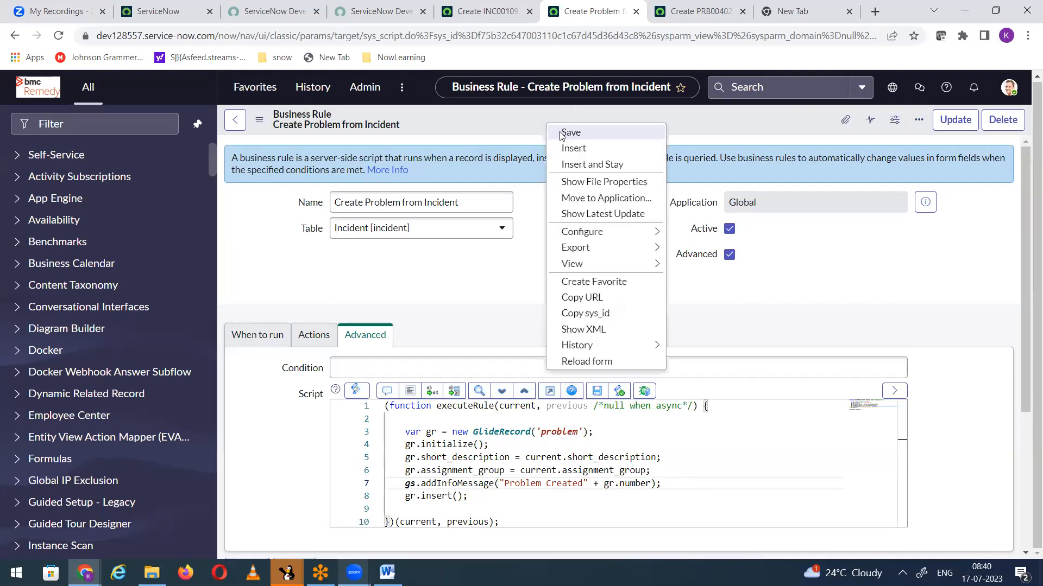
left_click(562, 134)
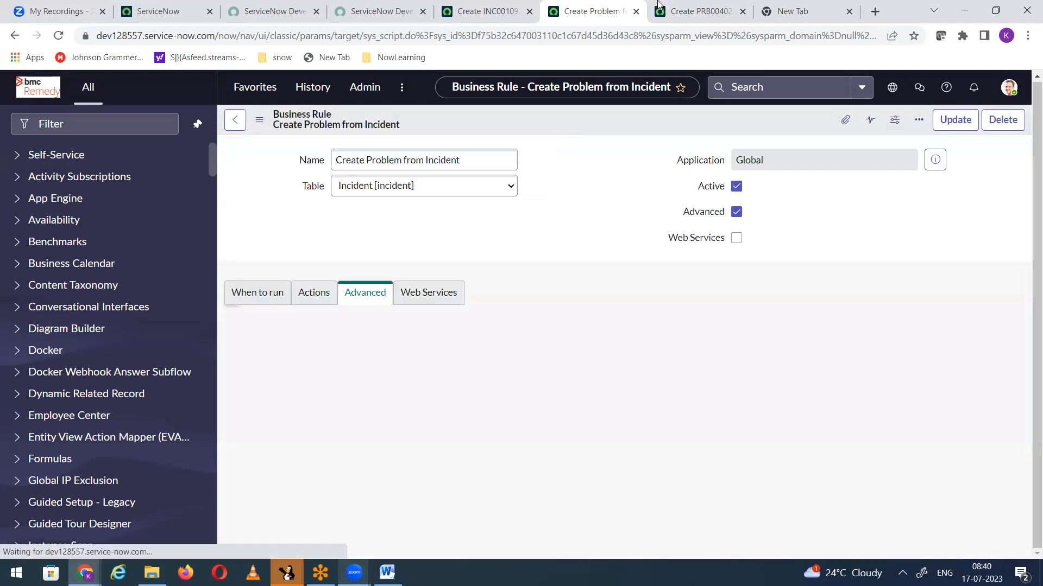
left_click(700, 12)
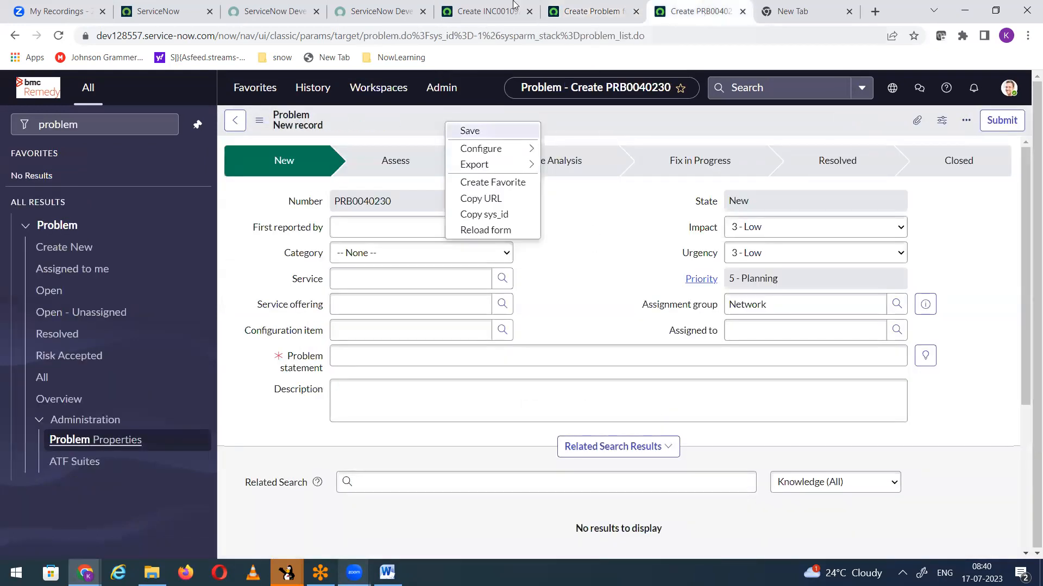
left_click(480, 19)
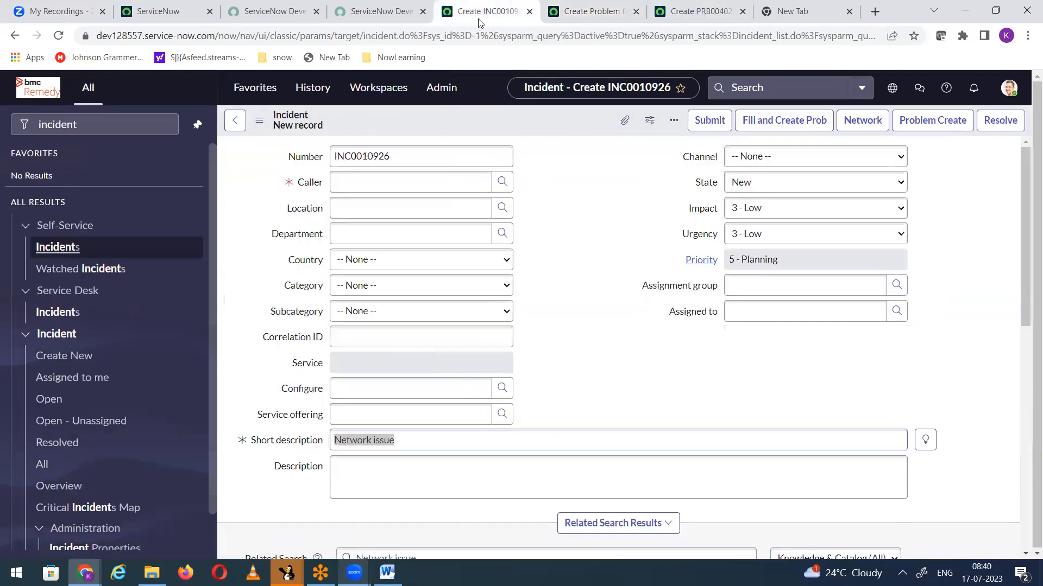
Step: Start a new incident, discarding the unsaved one, and fill in the caller from the recent selections
left_click(76, 356)
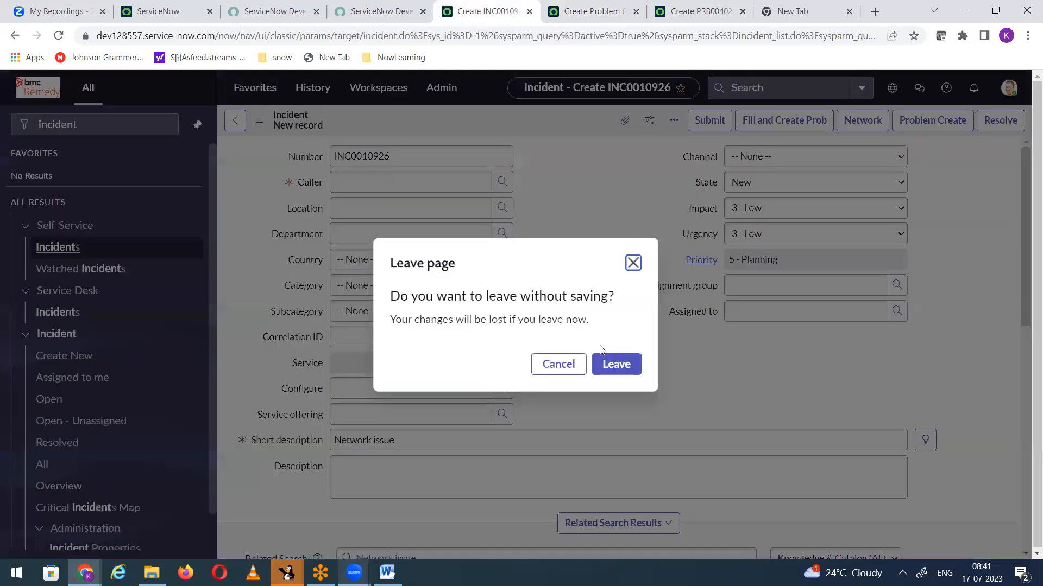
left_click(616, 364)
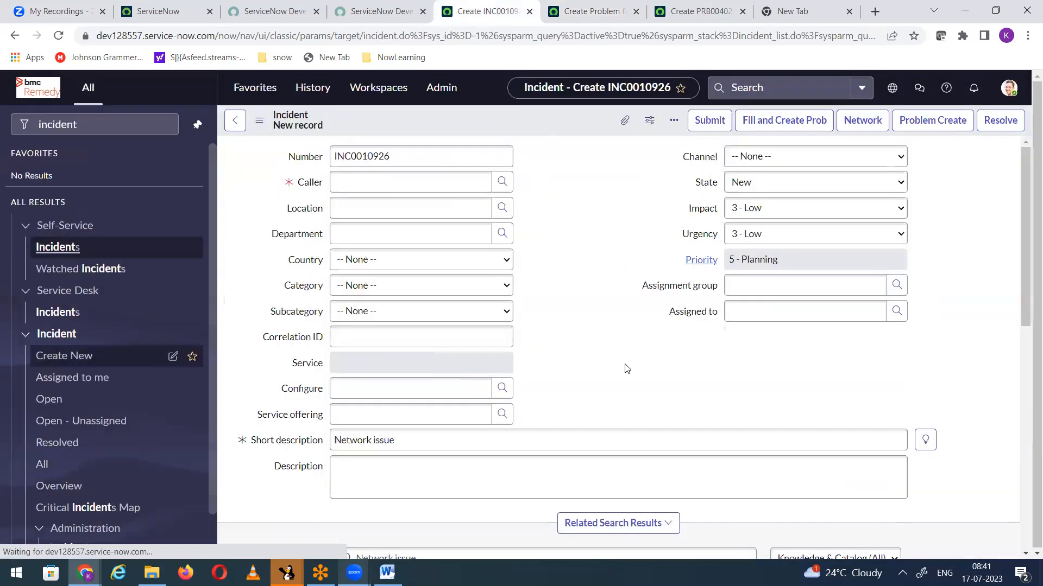
left_click(374, 182)
type("Abel")
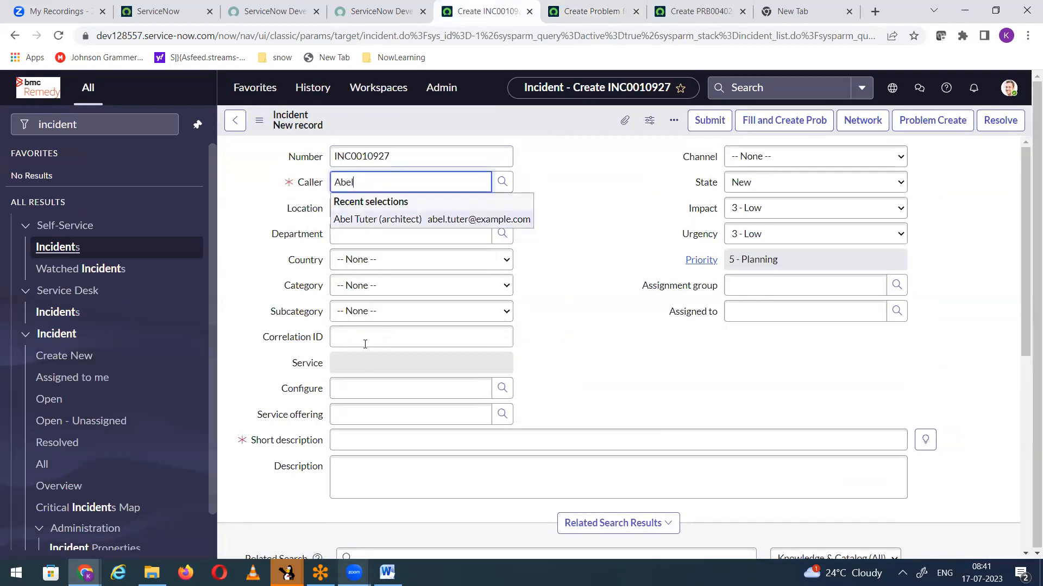
left_click(367, 220)
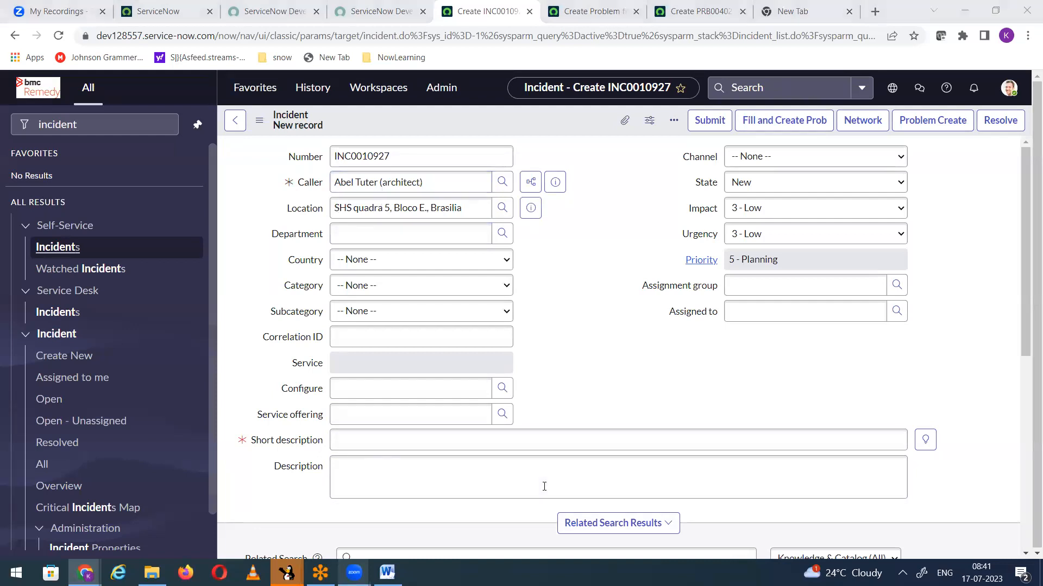
left_click(551, 323)
Step: Enter "Network issue (testing creation of problem ticket)" as the incident's short description
left_click(380, 439)
type("Network issue (testing")
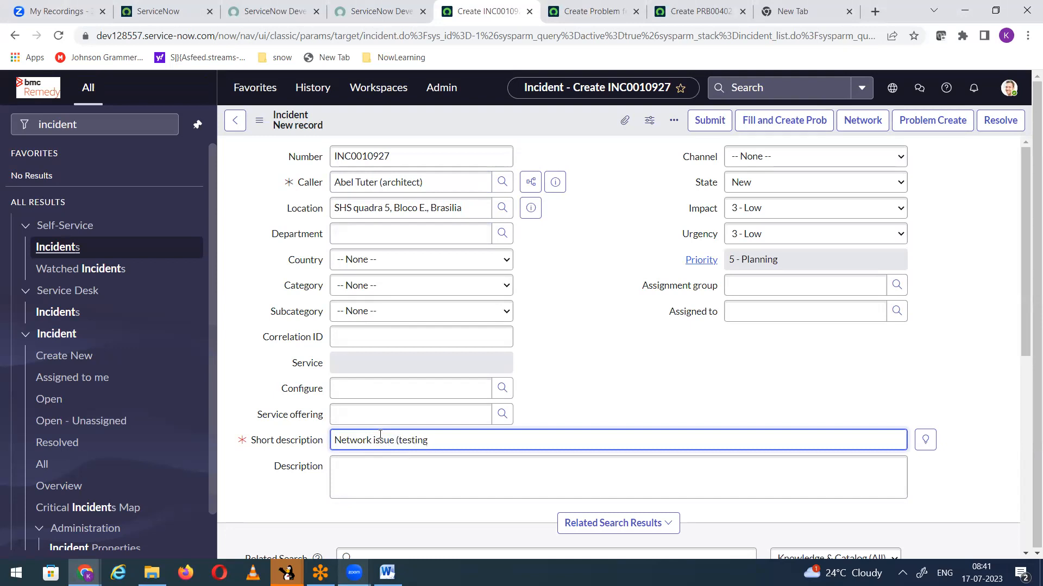
type(" creating of")
type("of prob")
type("lem ticket")
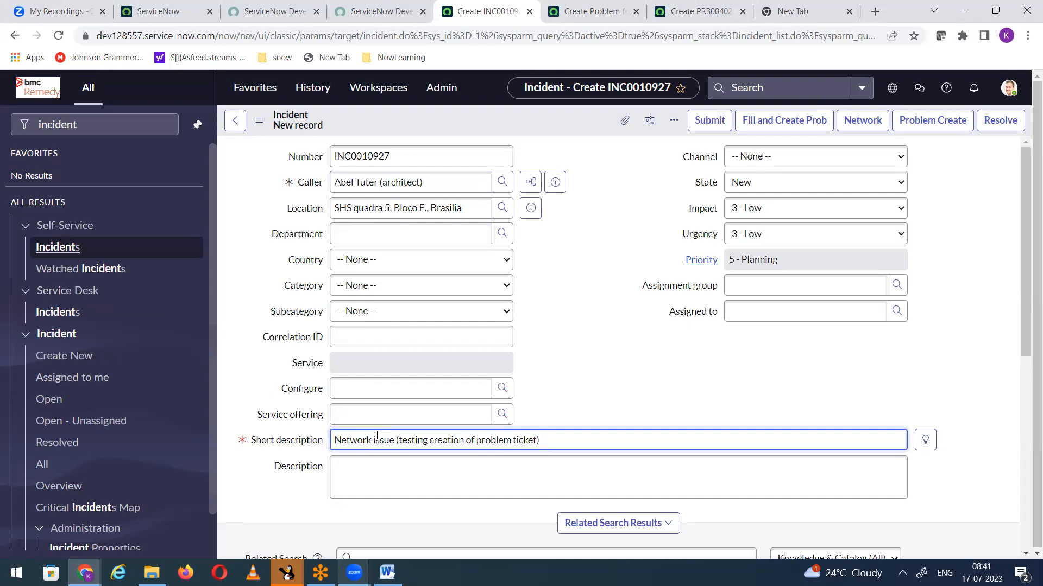
Step: Set the assignment group to Network and save the incident, accepting the alerts
left_click(768, 287)
type("netwo")
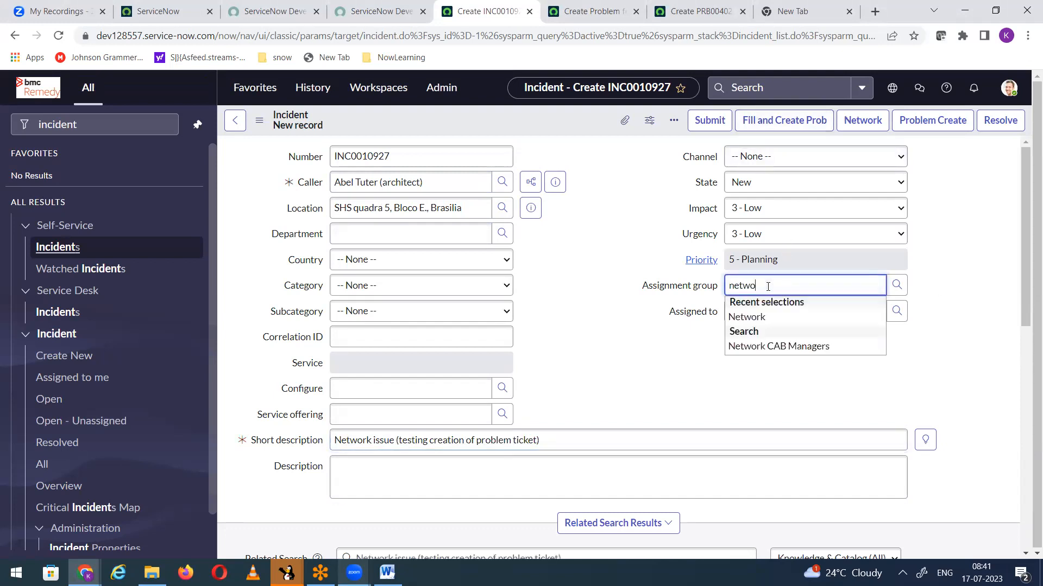
left_click(766, 318)
right_click(525, 118)
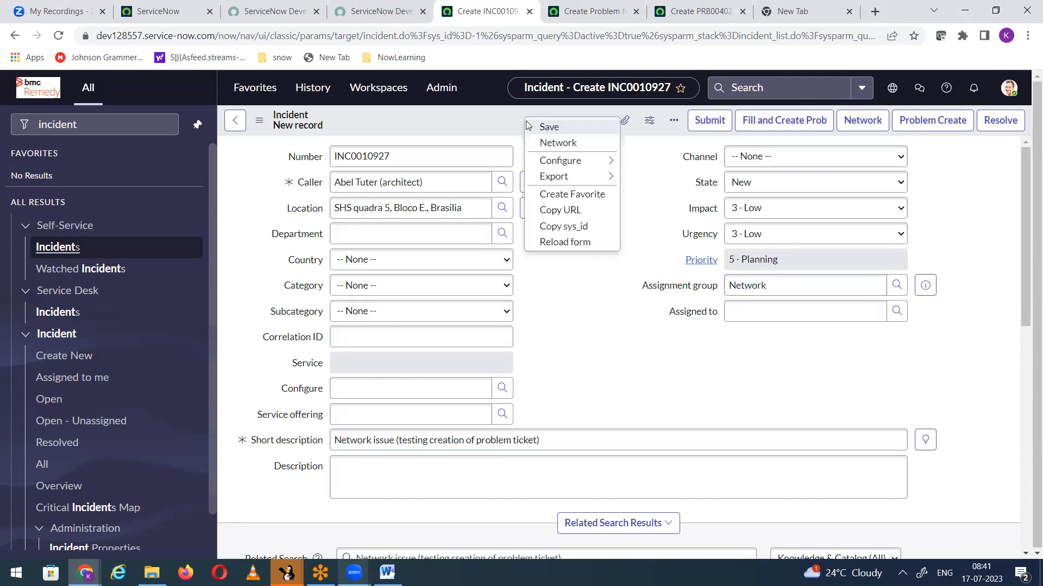
left_click(535, 128)
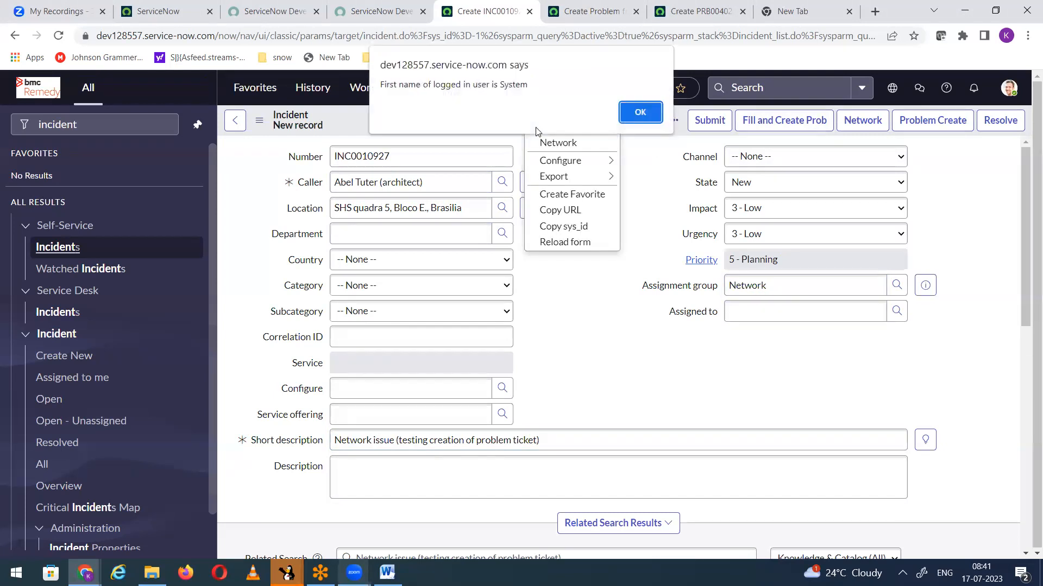
left_click(641, 112)
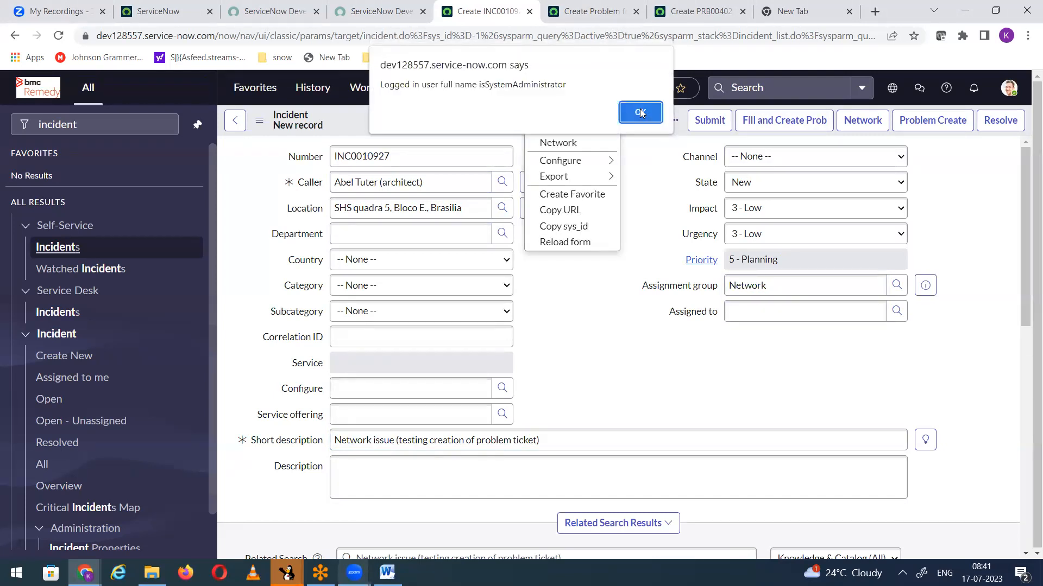
left_click(641, 112)
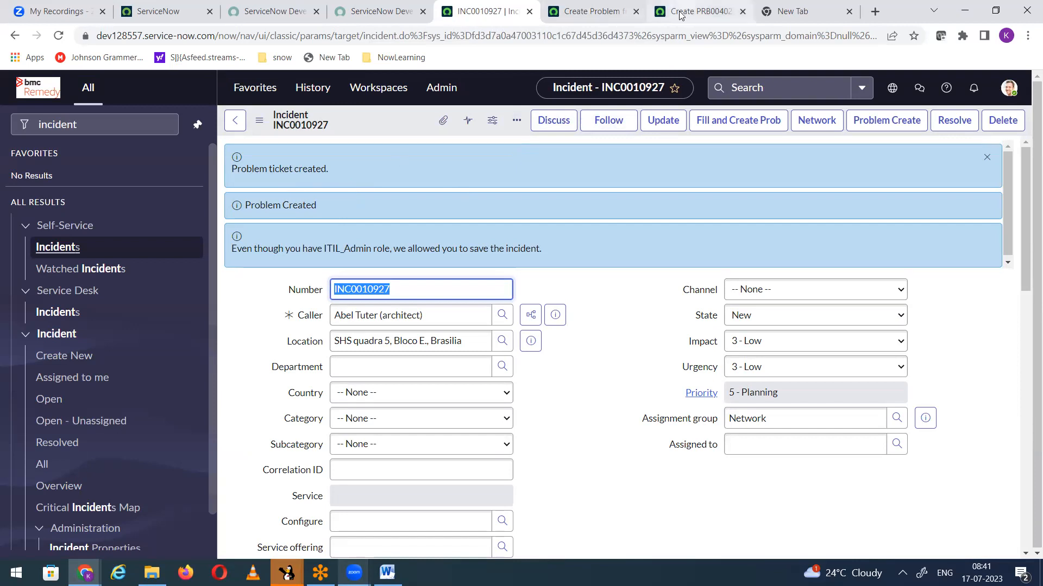
Step: Check the message configured in the actions of the Create Problem from Incident business rule, and return to the saved incident
left_click(699, 11)
left_click(582, 13)
left_click(309, 339)
scroll(472, 310, "down", 3)
scroll(472, 317, "down", 1)
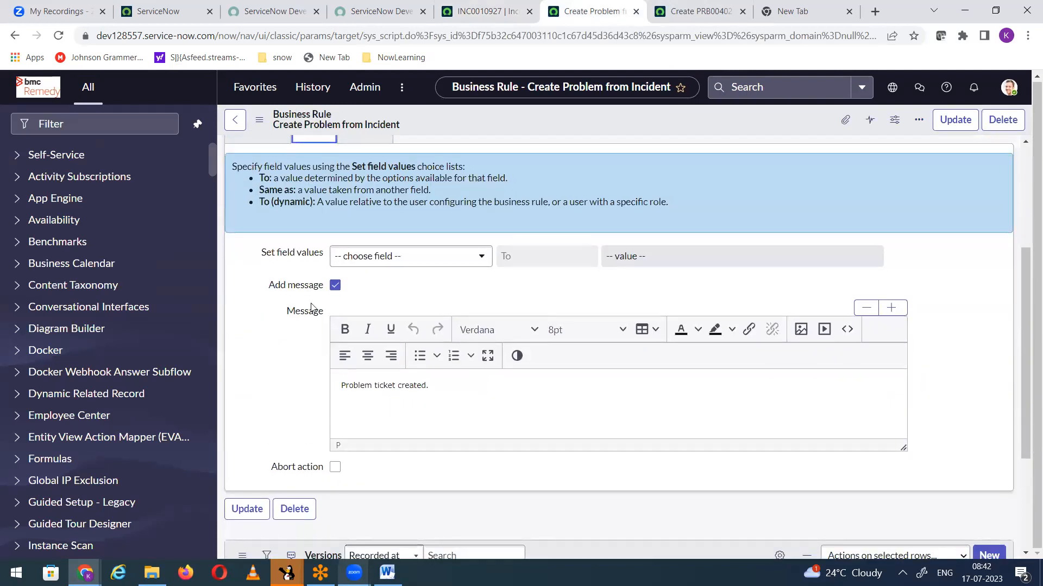
left_click(369, 403)
scroll(450, 403, "up", 4)
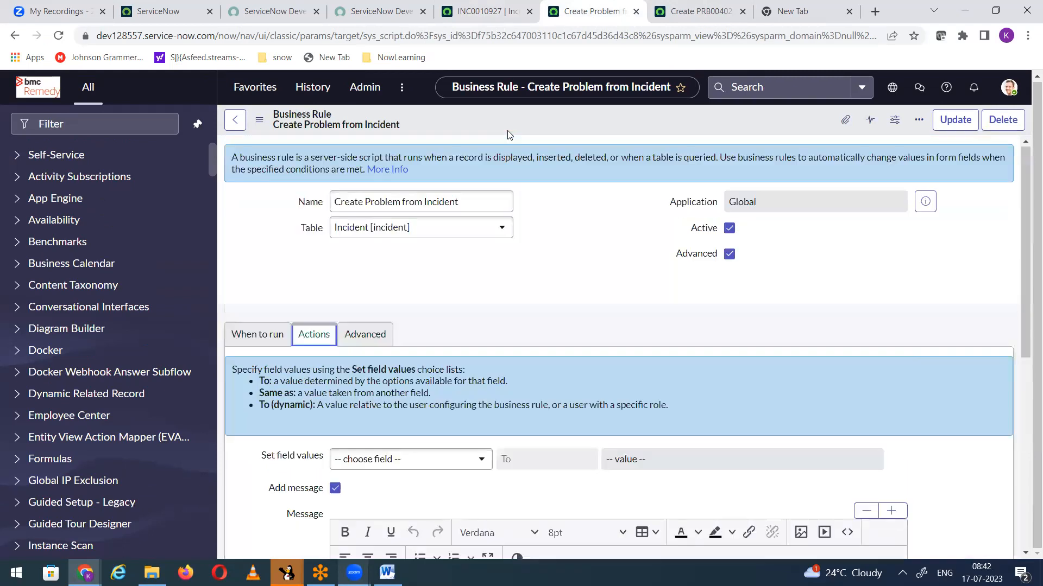
left_click(485, 16)
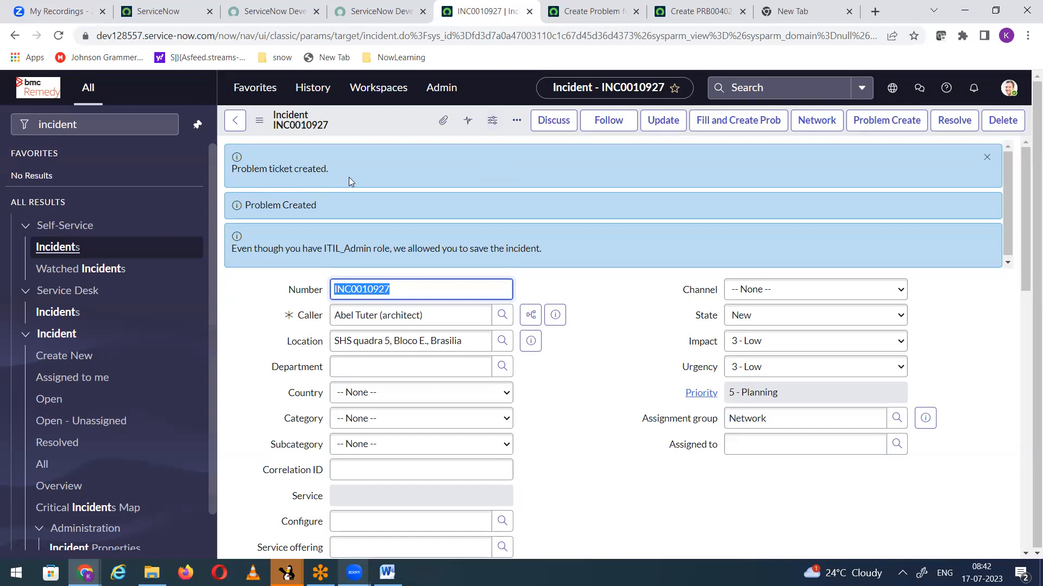
Step: List all problems and open the newest problem record in a new browser tab to check its copied fields
left_click(592, 12)
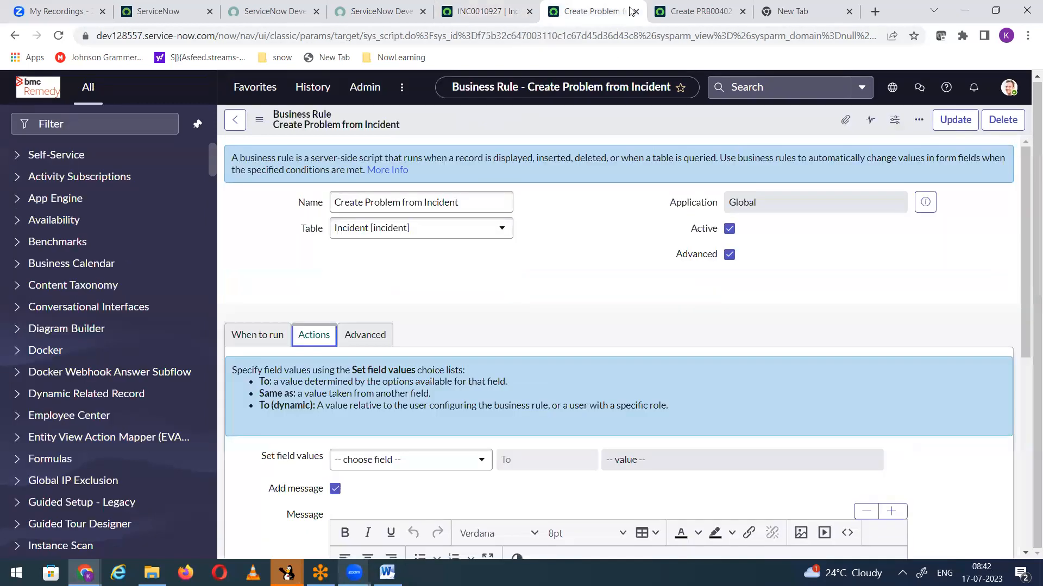
left_click(690, 12)
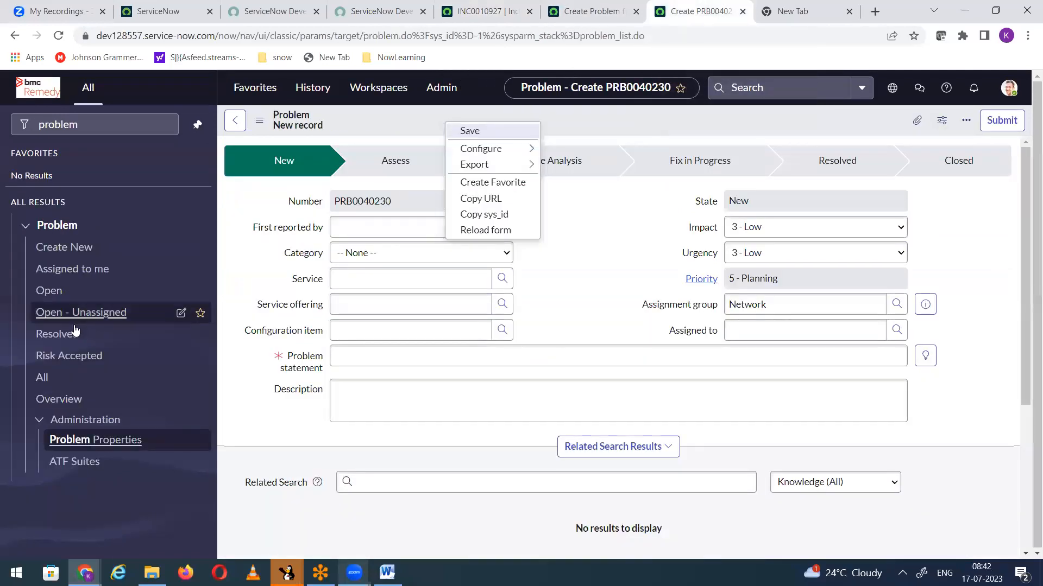
left_click(77, 379)
left_click(598, 373)
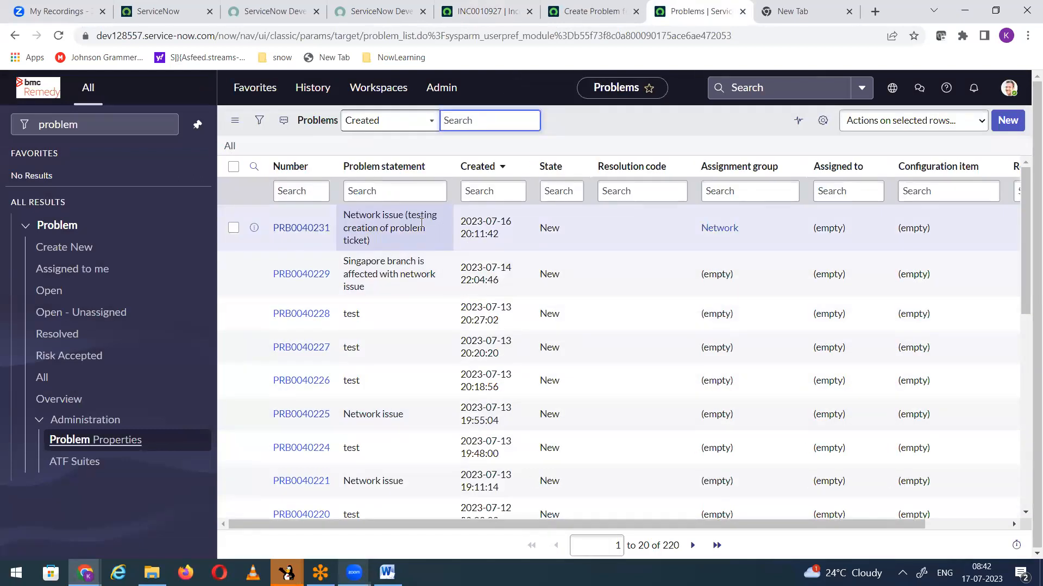
right_click(253, 232)
left_click(276, 240)
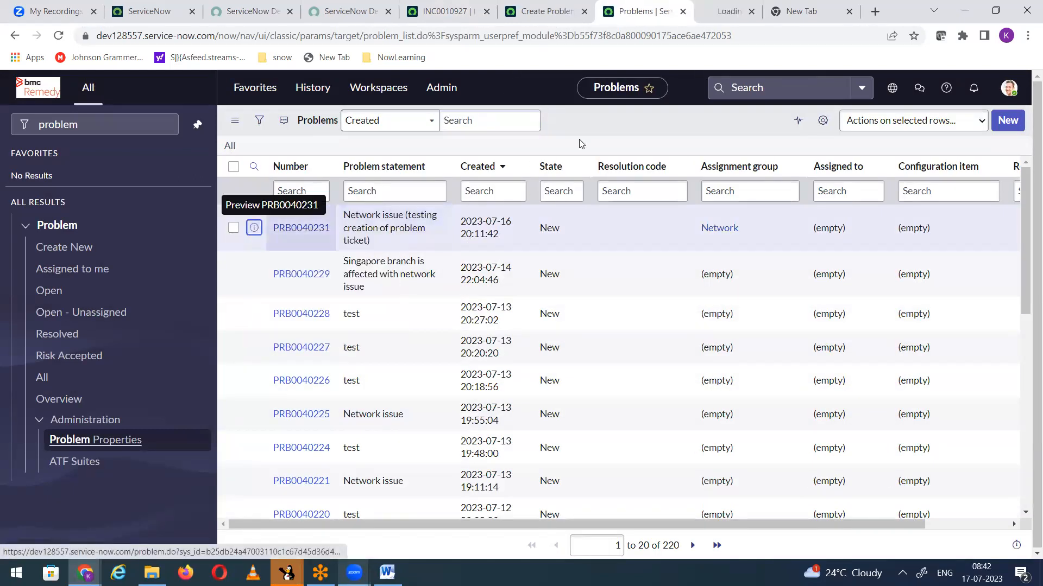
left_click(712, 11)
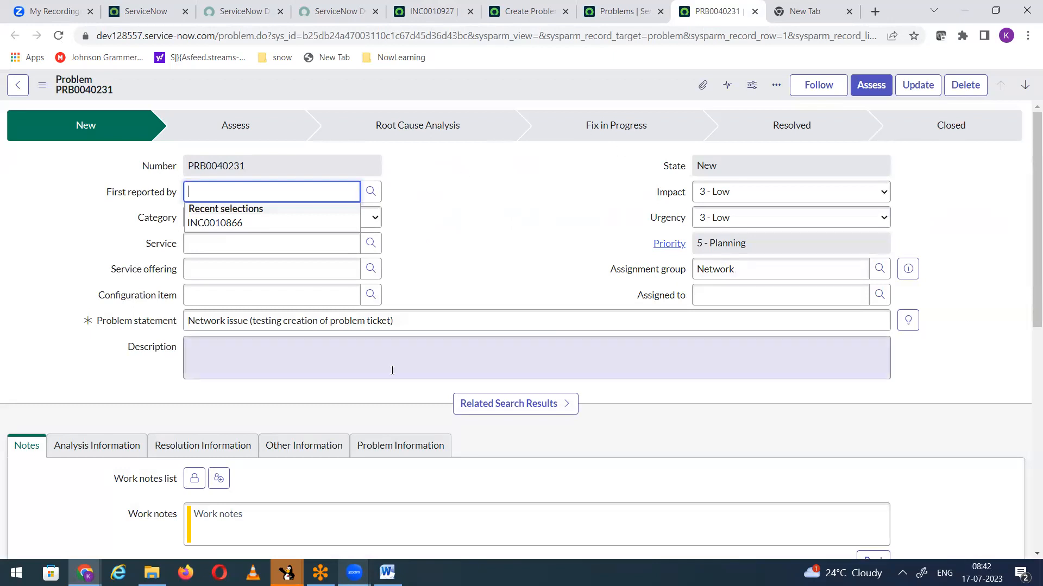
Step: Dismiss the messages on the saved incident, start another new incident and fill in a different caller
left_click(429, 13)
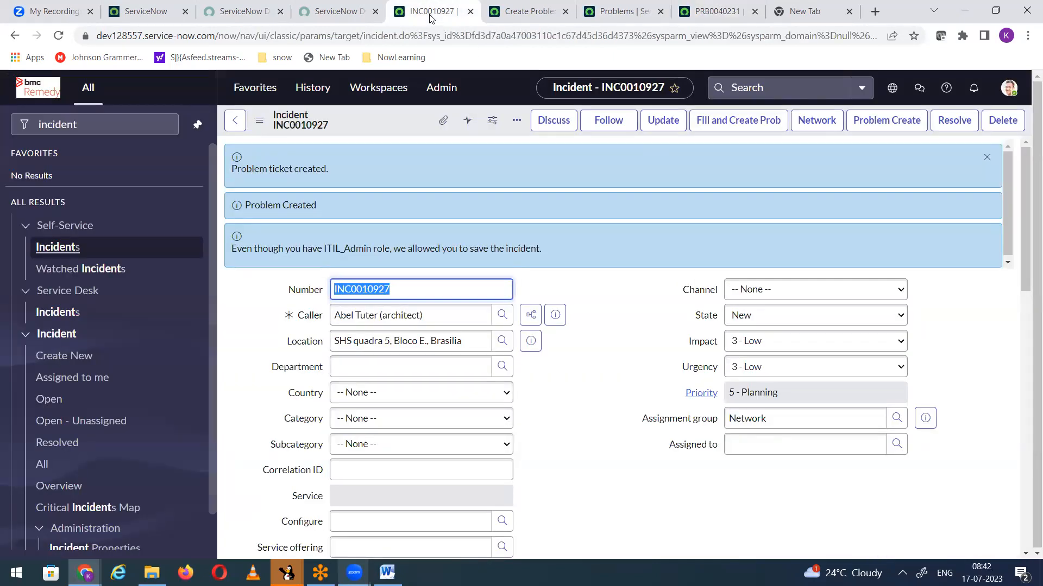
left_click(987, 158)
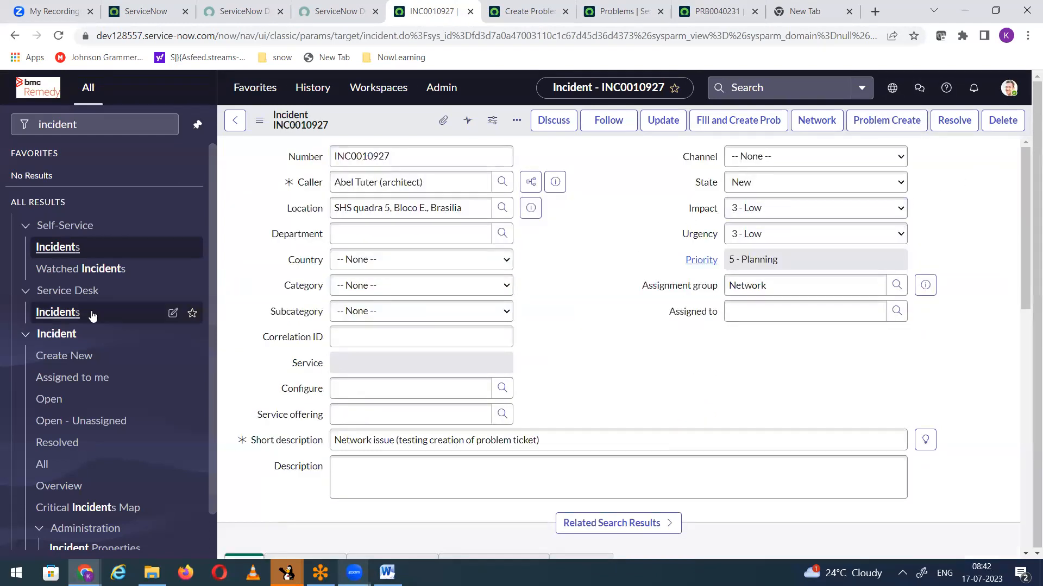
left_click(77, 357)
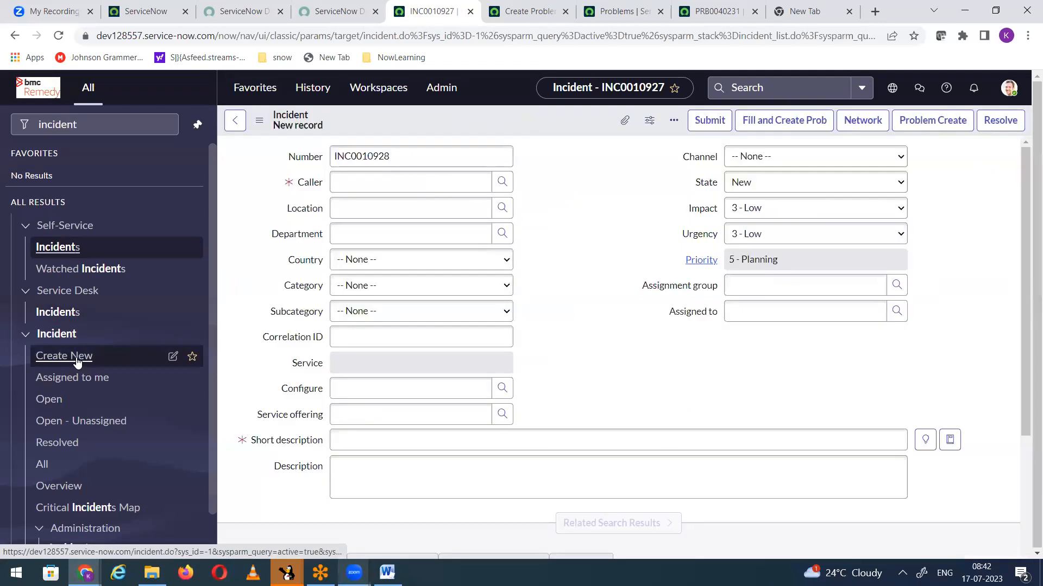
left_click(355, 183)
type("Abah")
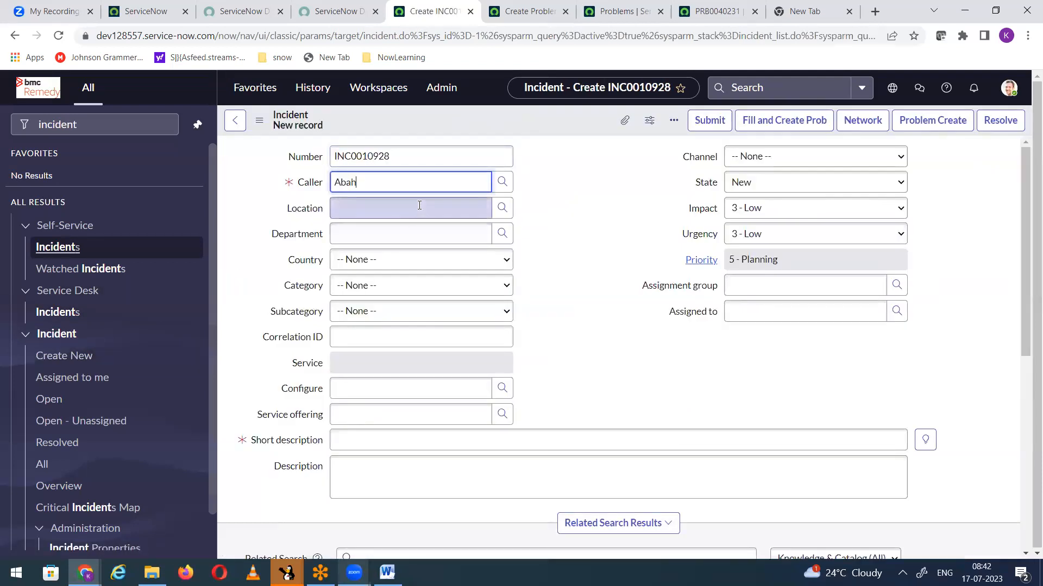
left_click(388, 222)
Step: Enter "Hardware issue (testing PRB for the second time)" as the new incident's short description
left_click(396, 443)
type("Hardwar")
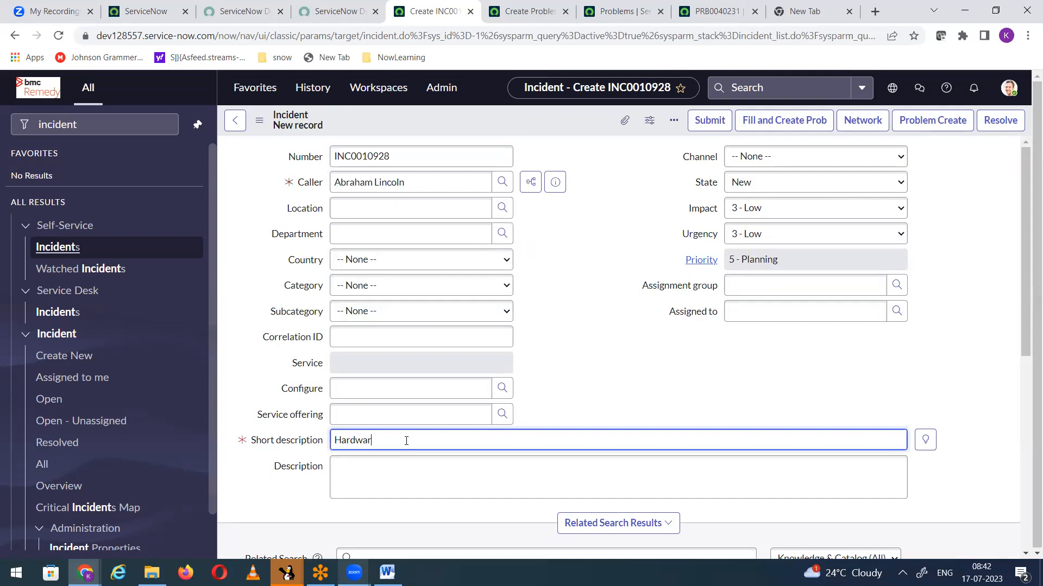
type("e issue ")
type("(Geting pro")
key("BackSpace")
key("BackSpace")
key("BackSpace")
key("BackSpace")
key("BackSpace")
type("esting PRB for the second time)")
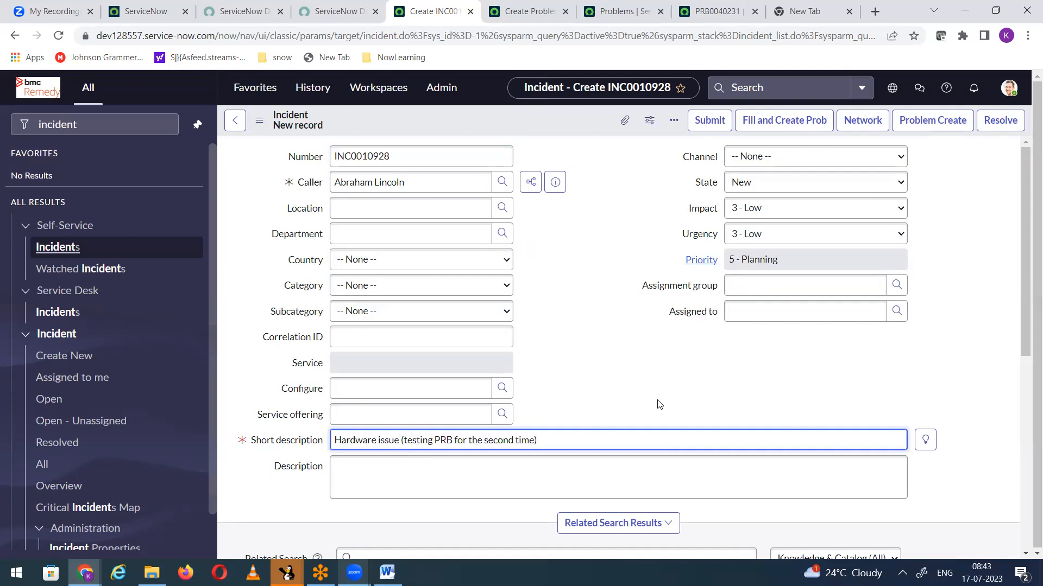
Step: Set the assignment group to Hardware and save the incident, accepting the alerts
left_click(764, 294)
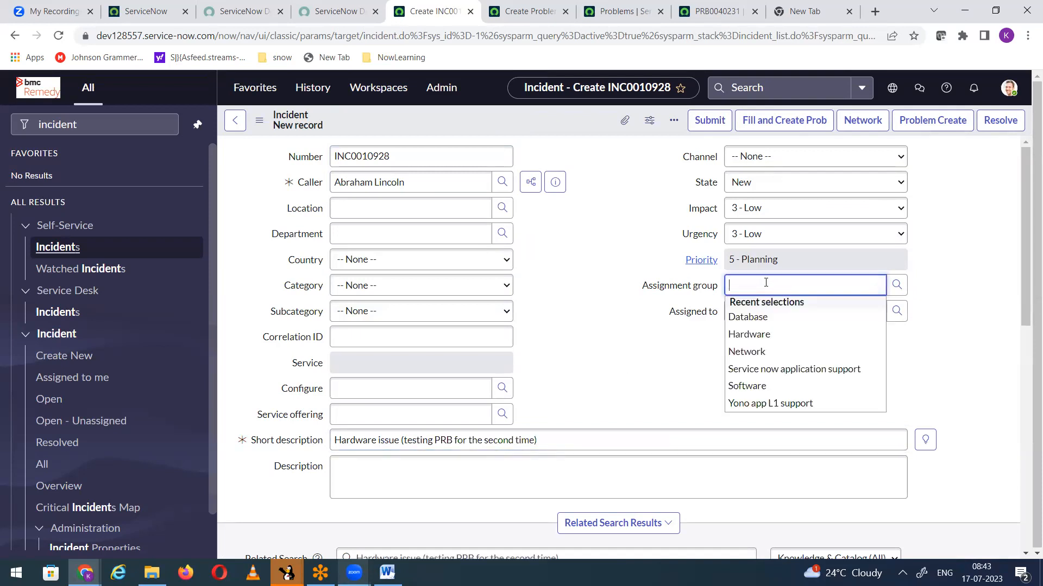
type("Hardware")
left_click(752, 319)
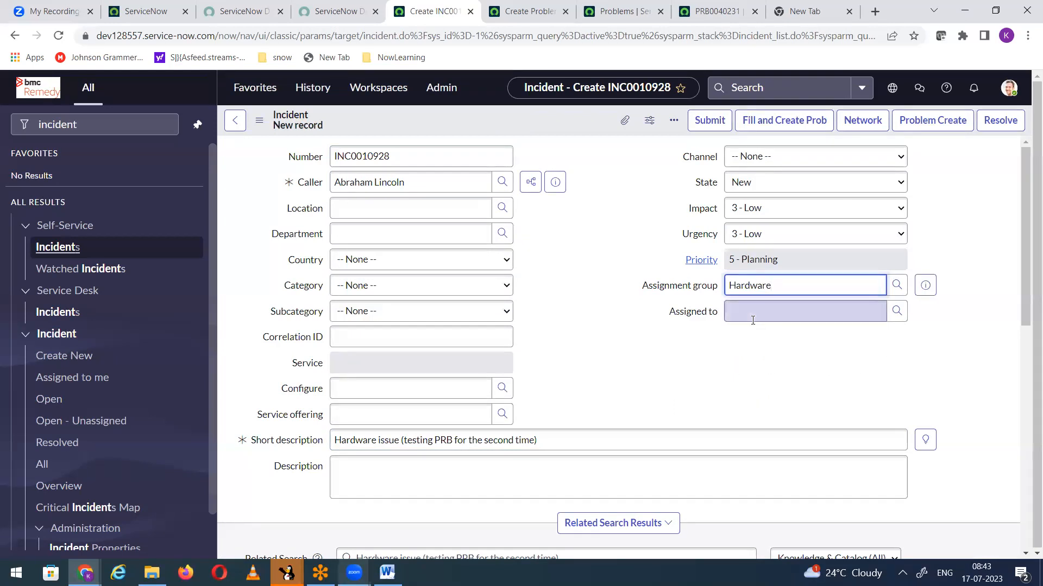
right_click(413, 121)
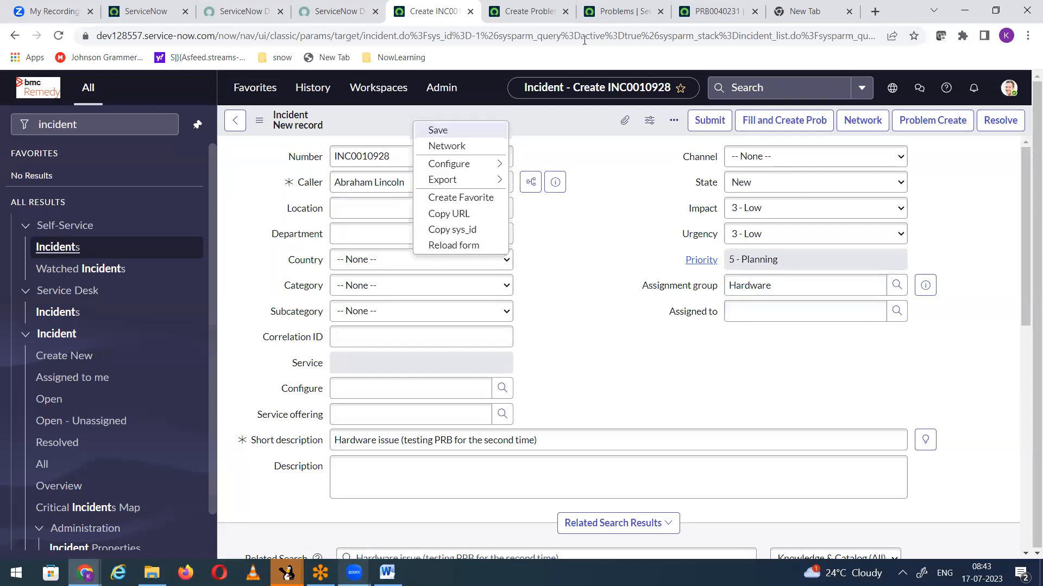
left_click(622, 11)
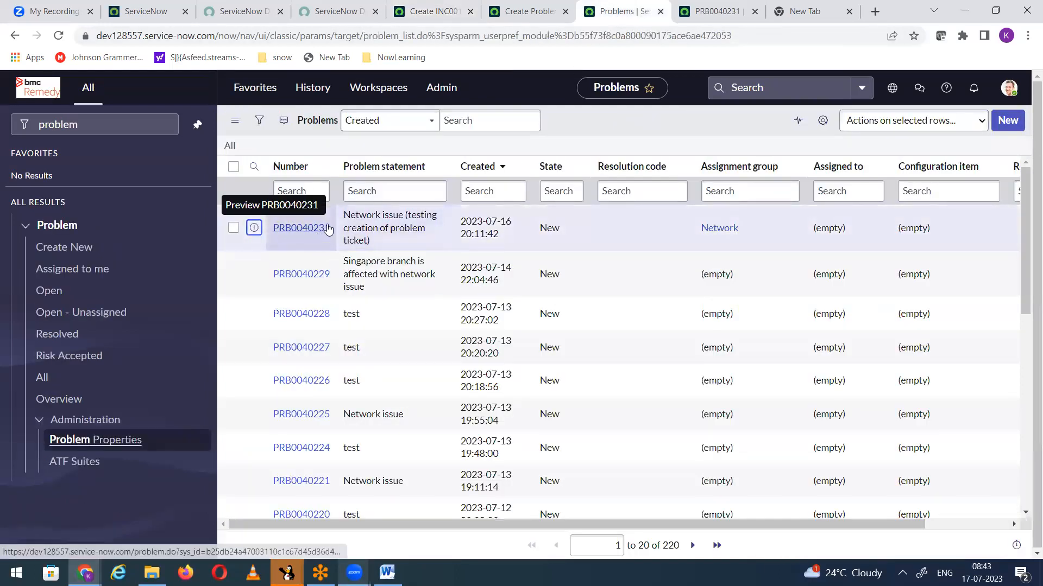
left_click(429, 12)
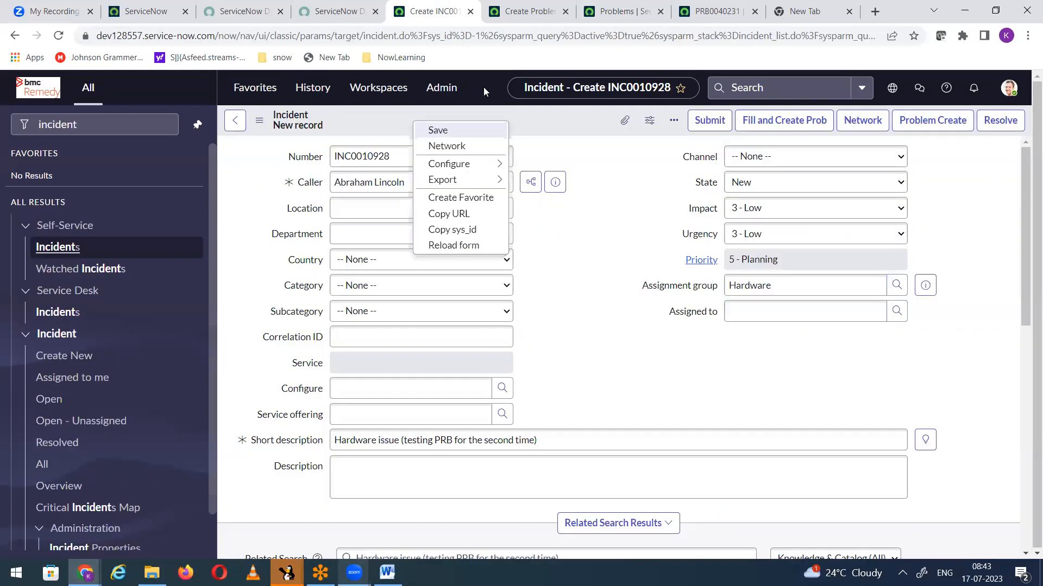
left_click(473, 134)
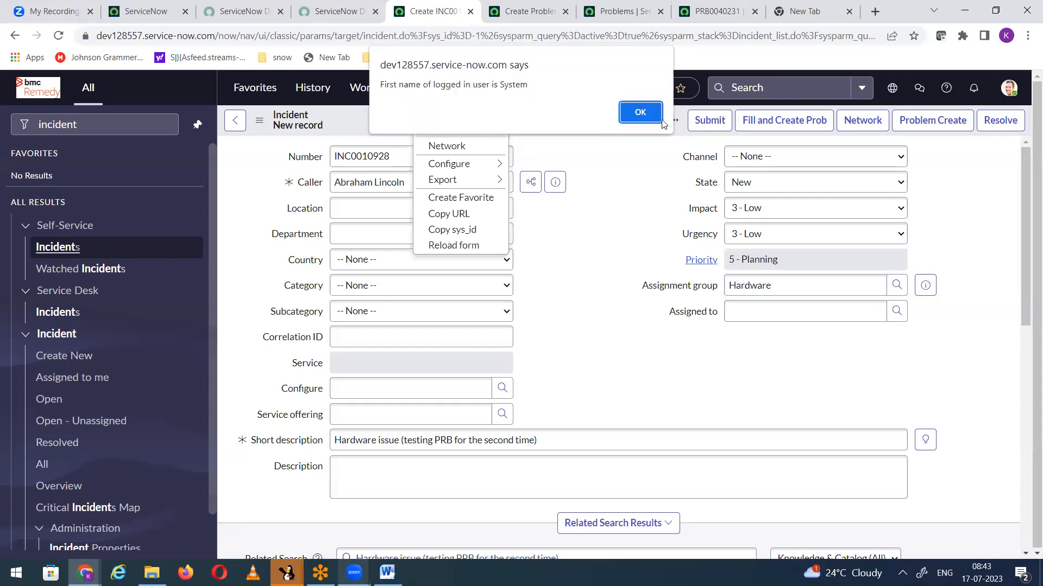
left_click(639, 116)
left_click(639, 116)
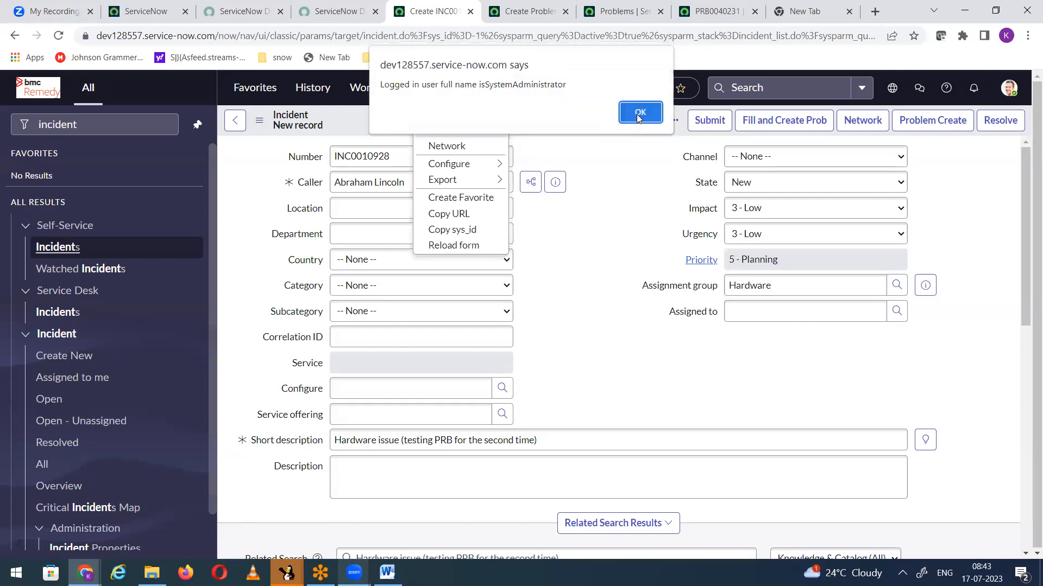
left_click(637, 114)
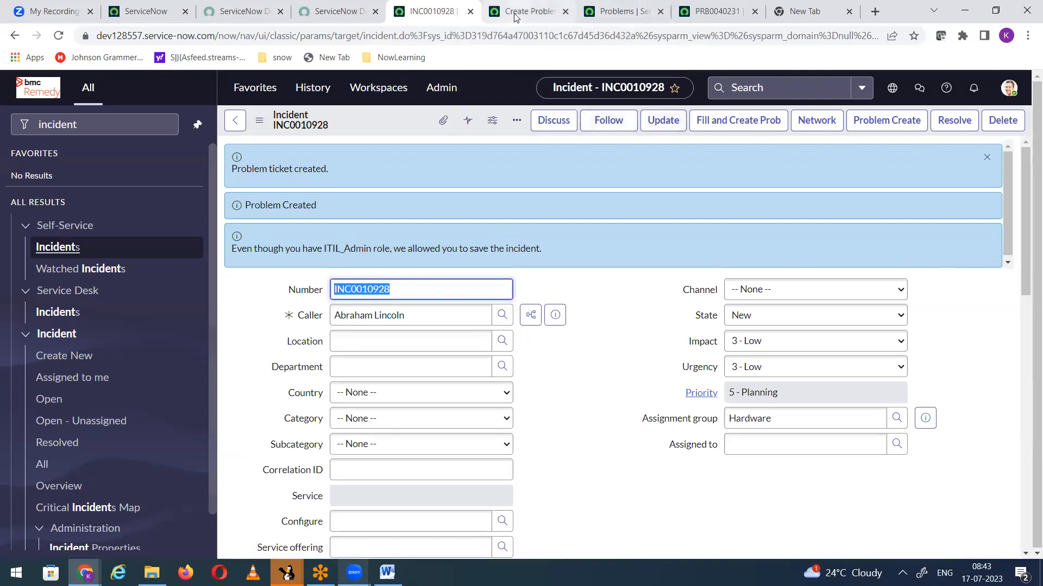
Step: Return to the Create Problem from Incident business rule and examine its script around the info message line
left_click(614, 12)
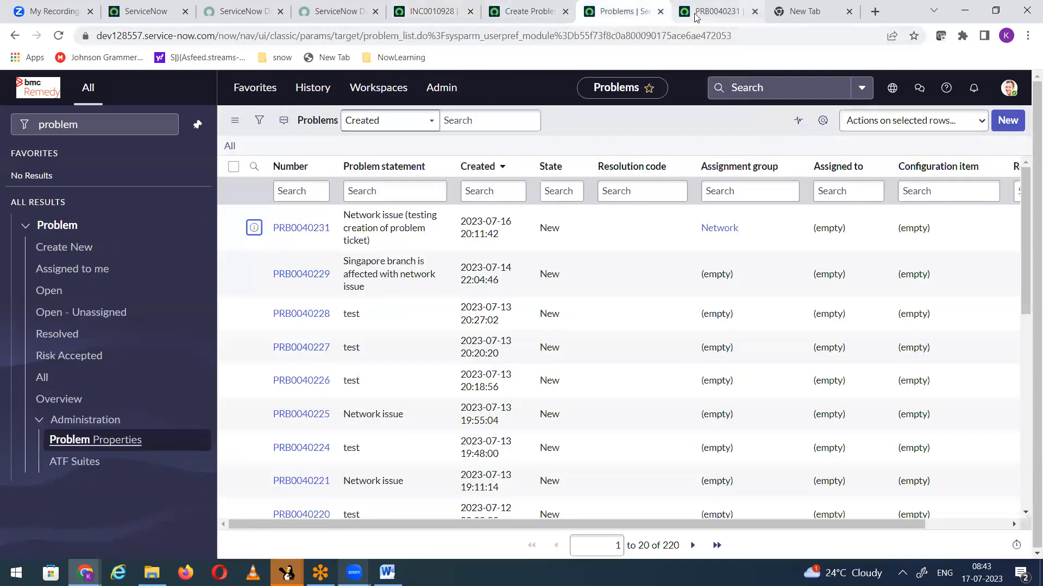
left_click(527, 11)
scroll(462, 285, "down", 6)
scroll(426, 284, "up", 5)
left_click(373, 295)
scroll(504, 256, "down", 3)
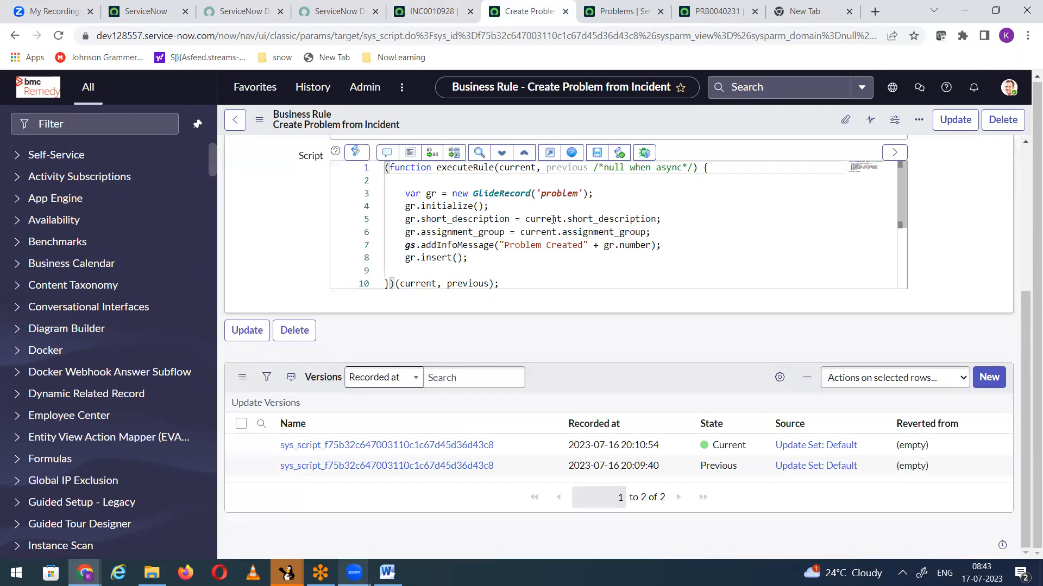
Step: Add the line gs.sleep(10000); after the GlideRecord declaration in the business rule script and save the rule
left_click(609, 194)
key("Return")
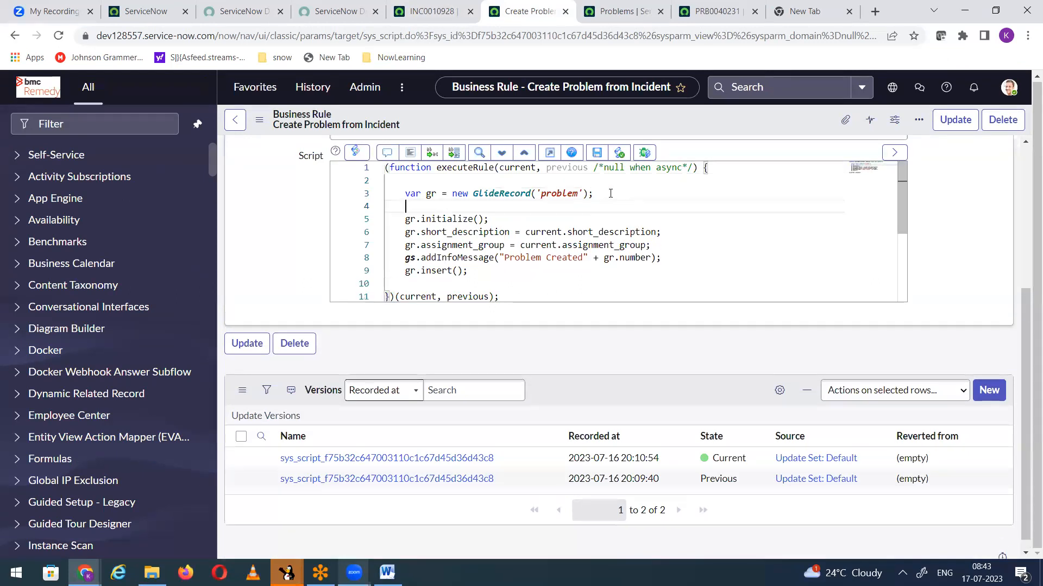
type("gs.sleep(10000);")
left_click(597, 153)
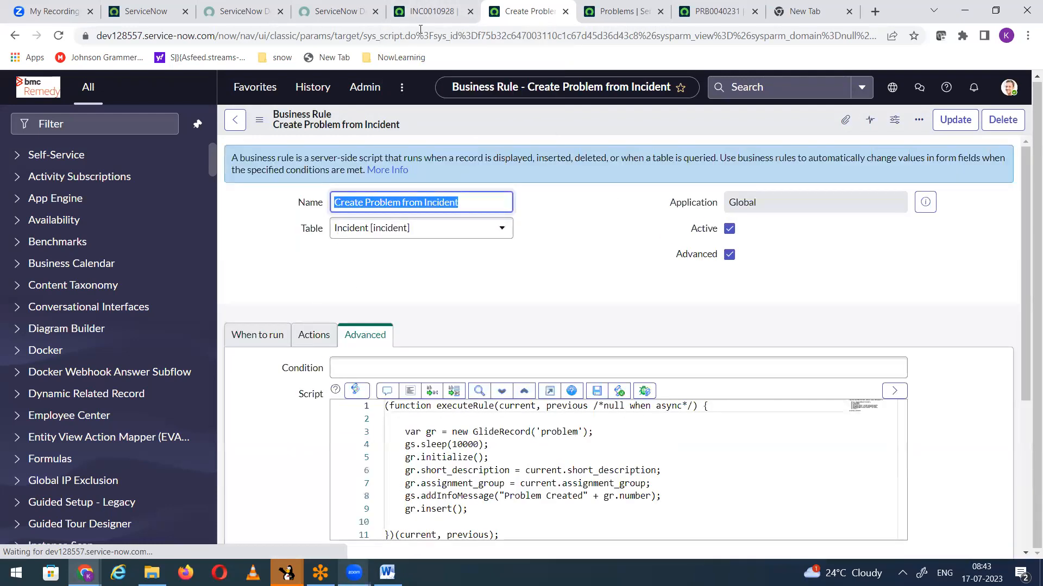
Step: Dismiss the messages on the saved incident and refresh the problems list to check for the second test problem
left_click(425, 12)
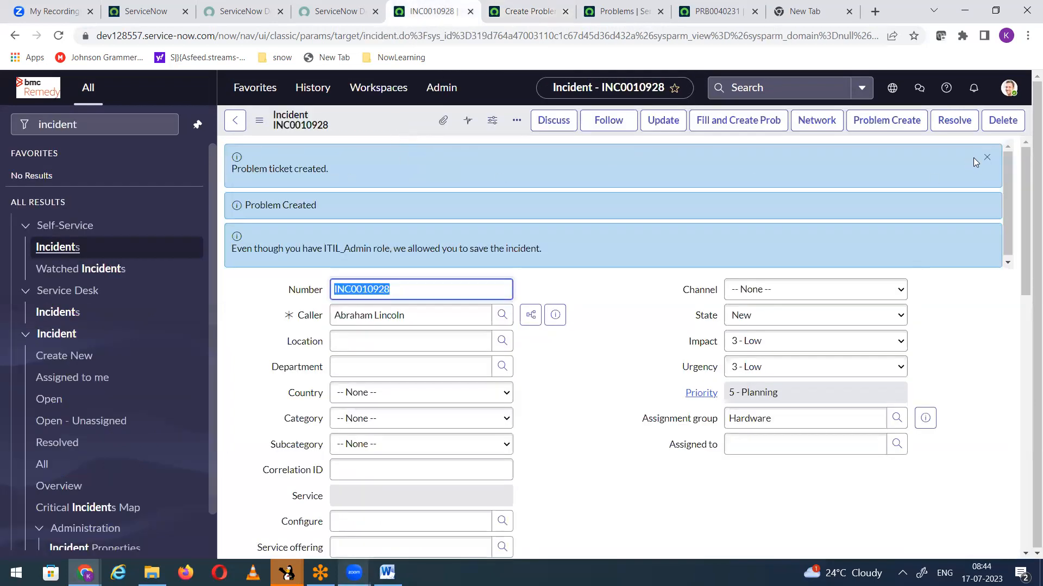
left_click(985, 157)
right_click(378, 121)
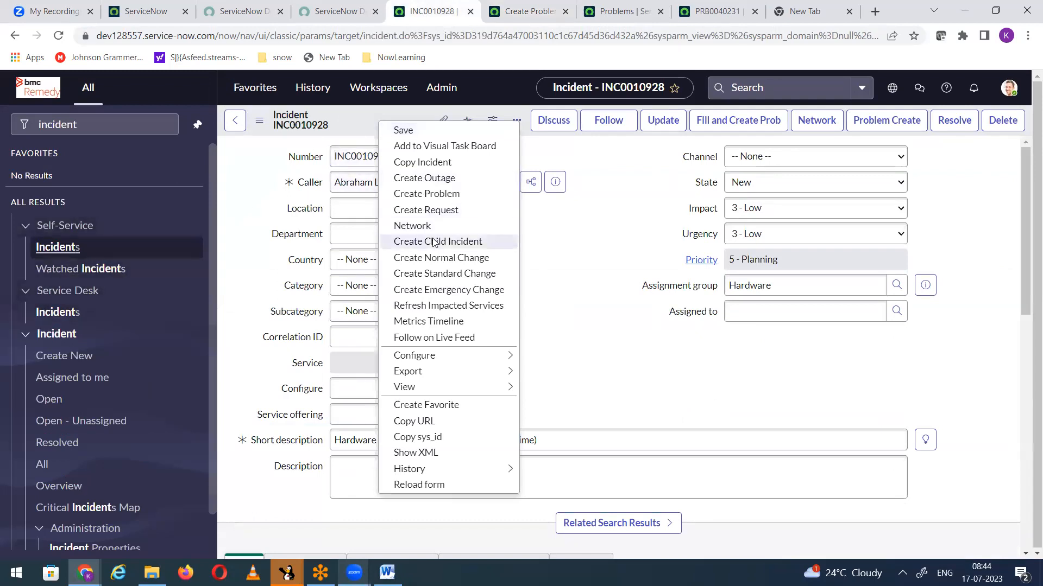
left_click(630, 11)
right_click(554, 126)
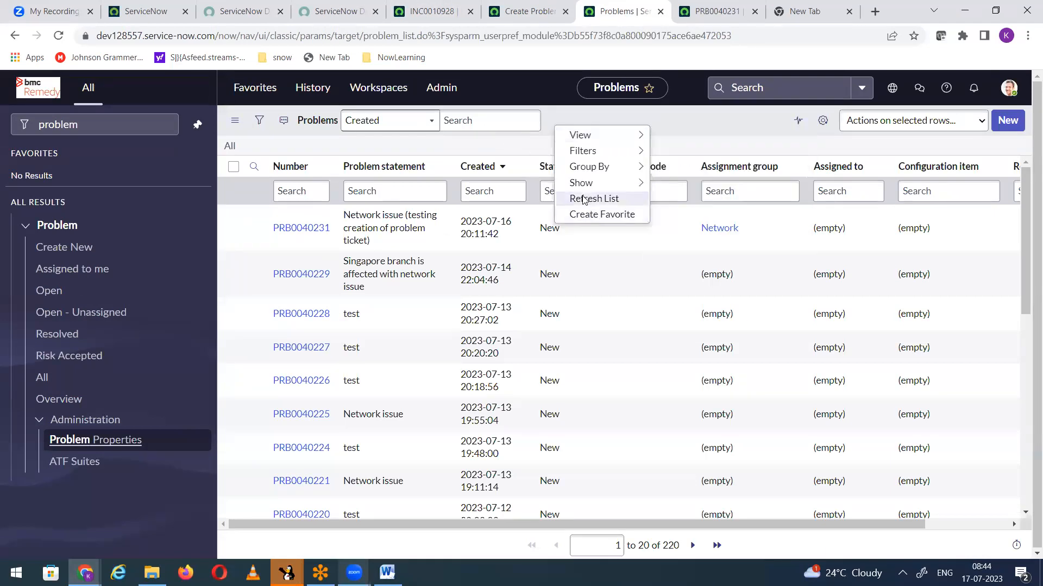
left_click(582, 197)
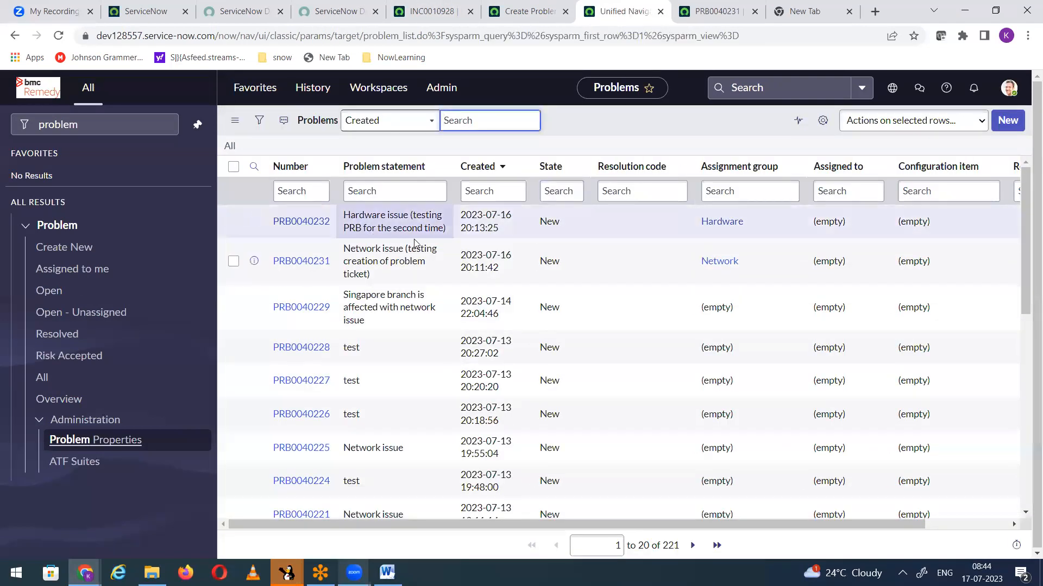
Step: Start another new incident and enter "Third Time" as its short description
left_click(432, 10)
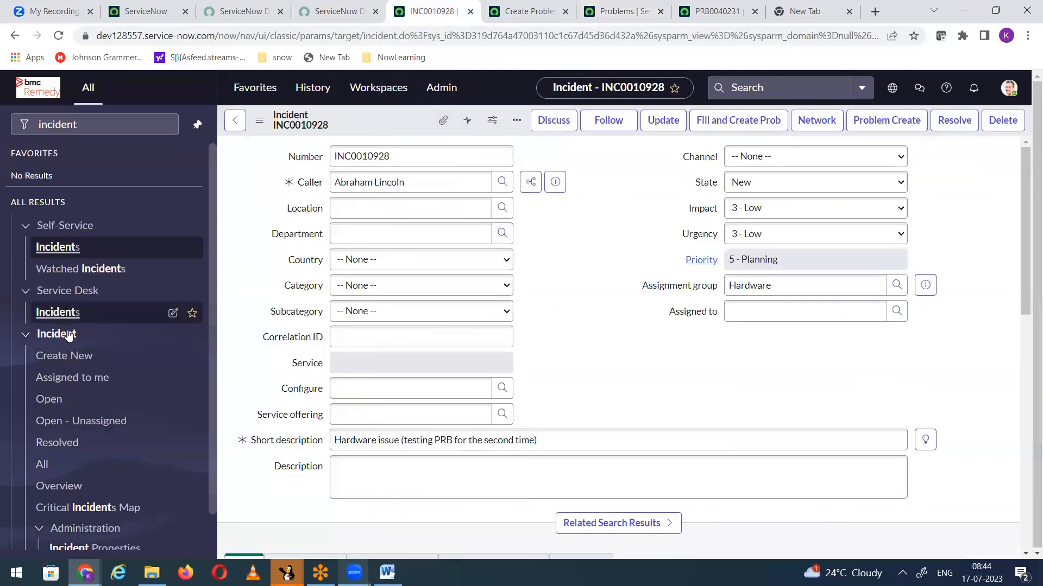
left_click(65, 355)
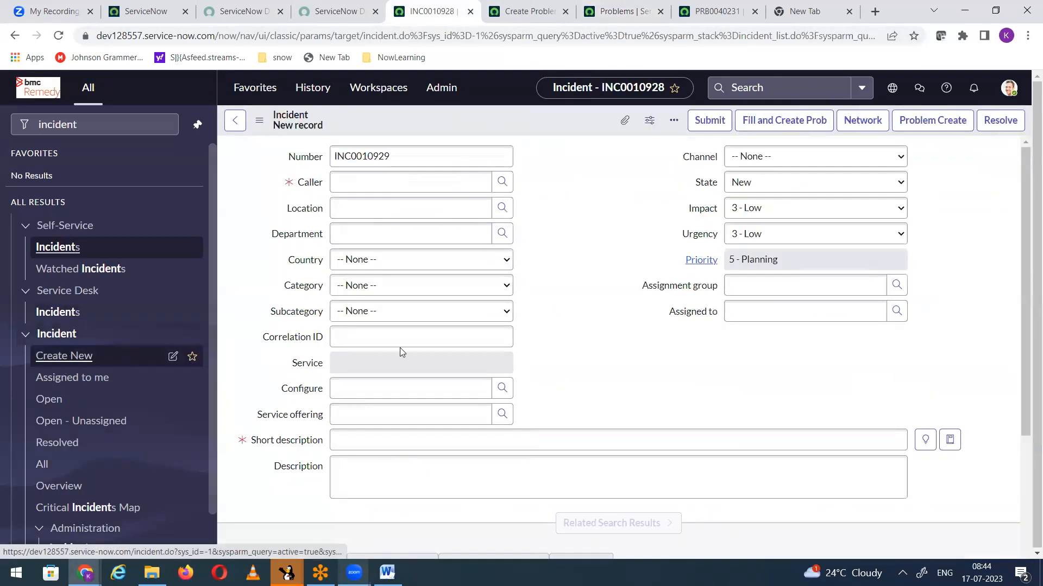
left_click(360, 445)
type("Yh")
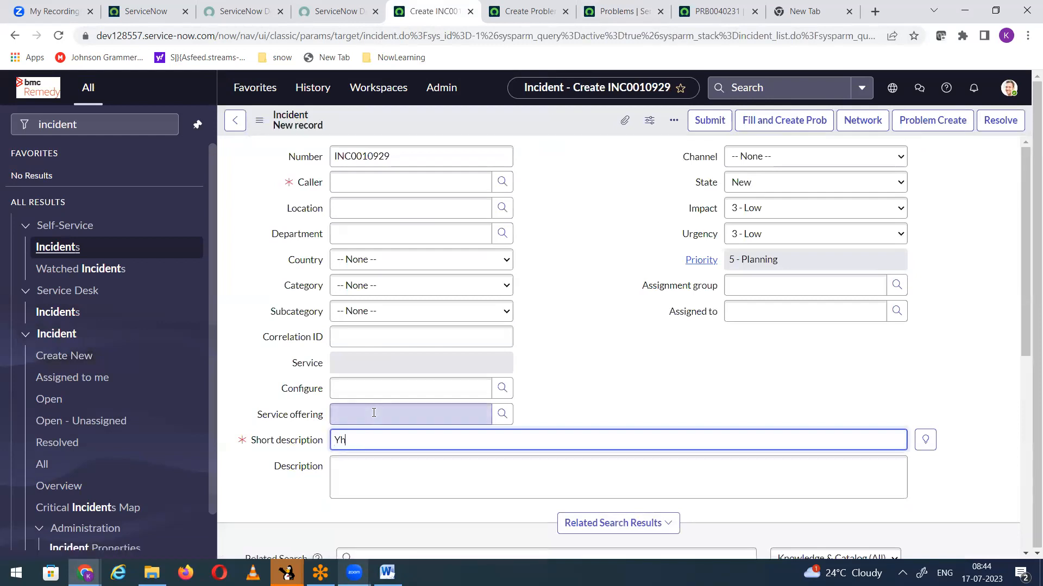
type("hird Time")
Step: Fill in the new incident's caller and set its assignment group to Hardware
left_click(350, 175)
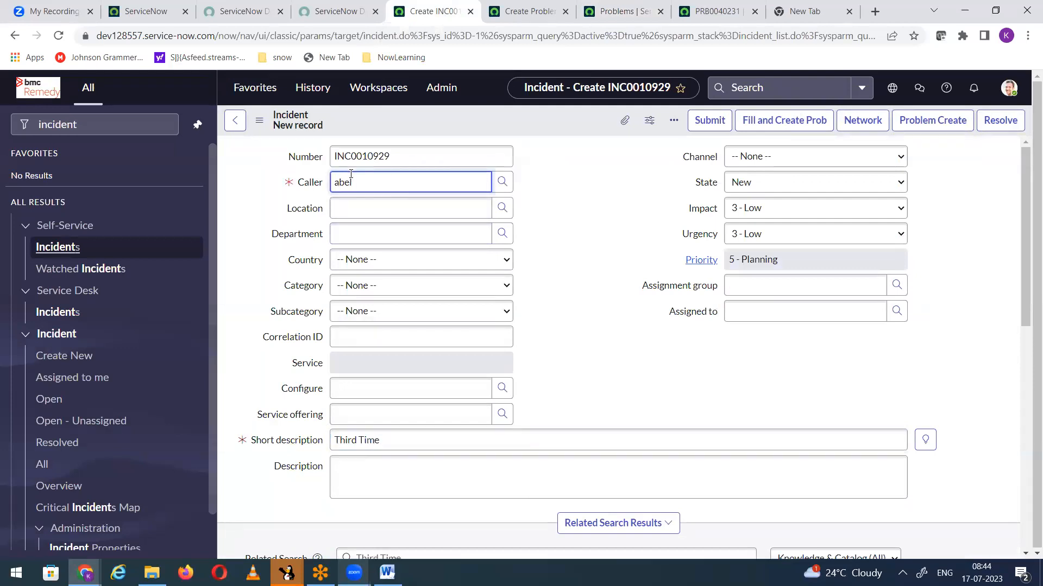
left_click(391, 219)
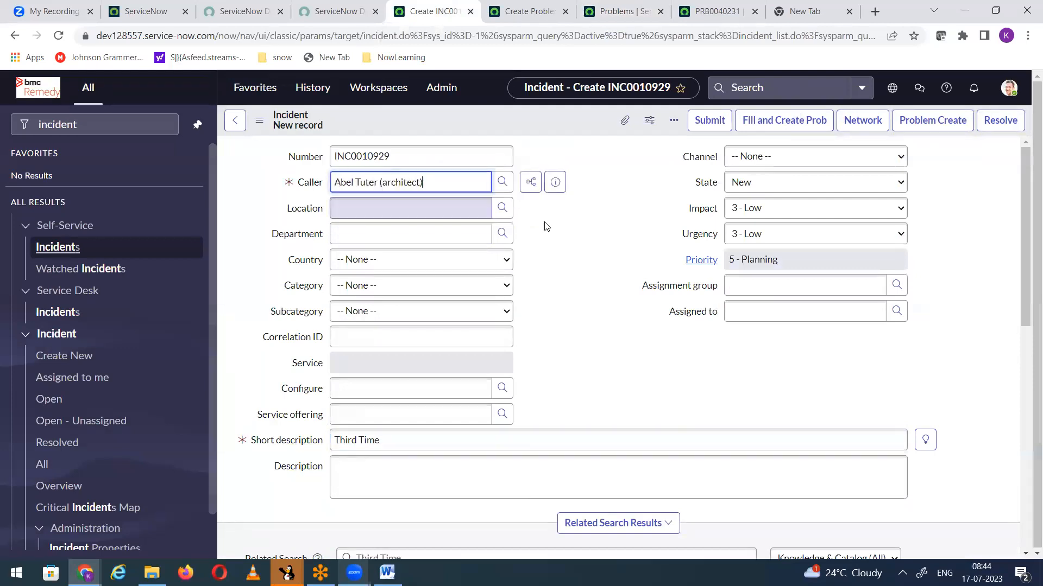
left_click(737, 279)
type("Hardware")
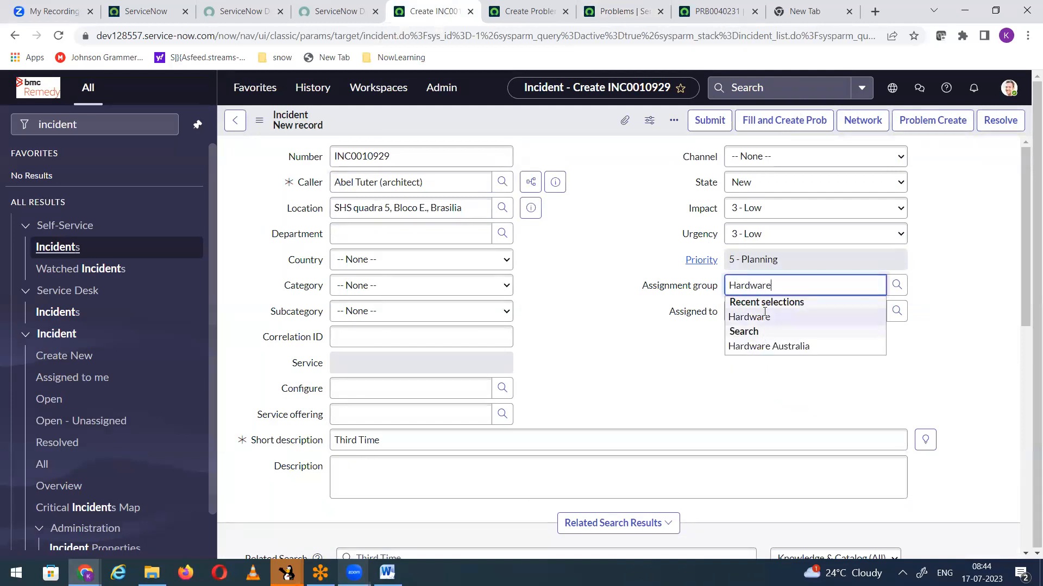
left_click(754, 317)
Step: Save the Third Time incident, accepting the alerts, and dismiss the messages on the saved record
right_click(477, 112)
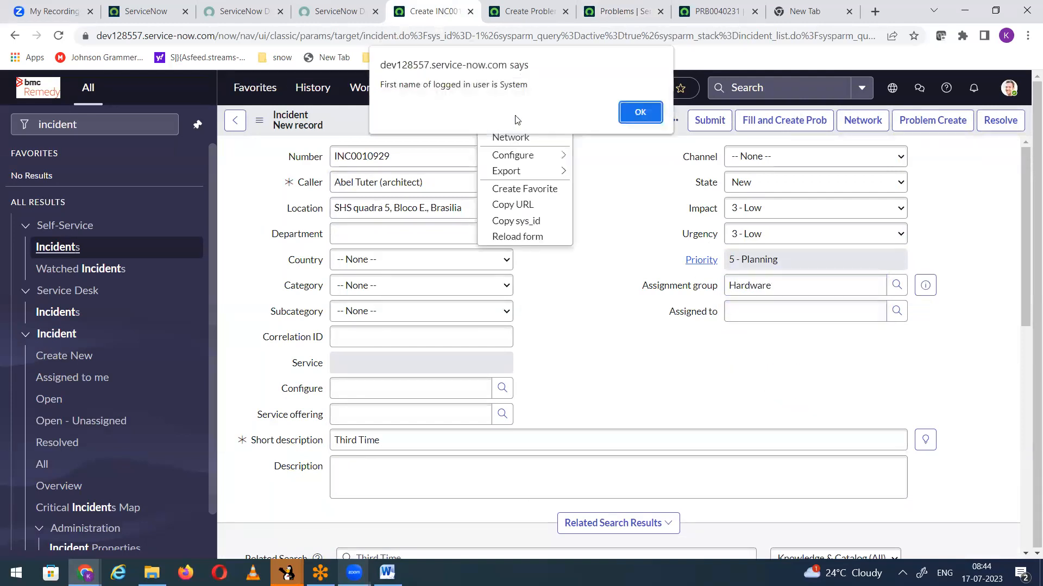
left_click(641, 116)
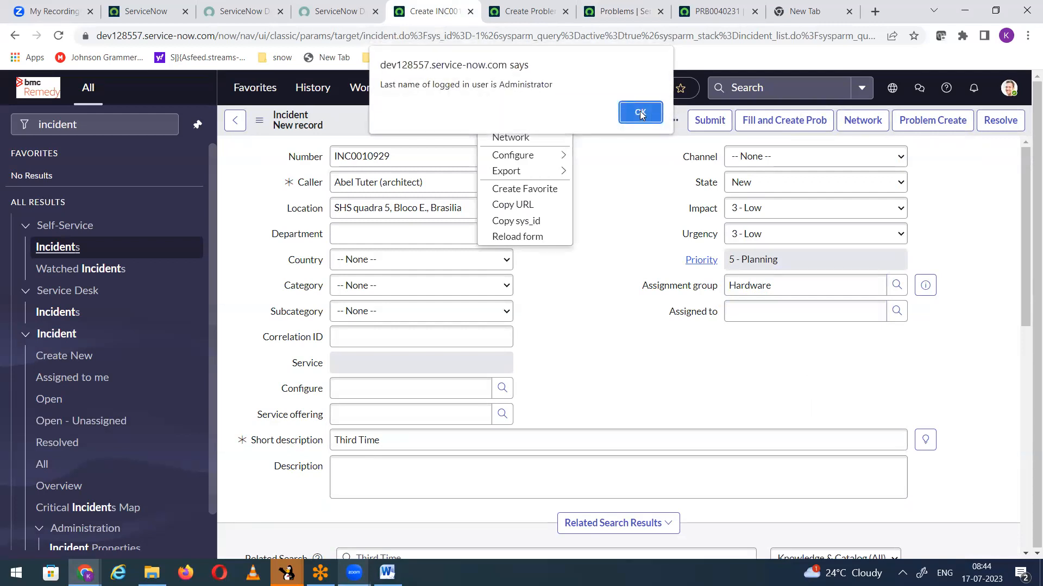
left_click(641, 114)
left_click(641, 114)
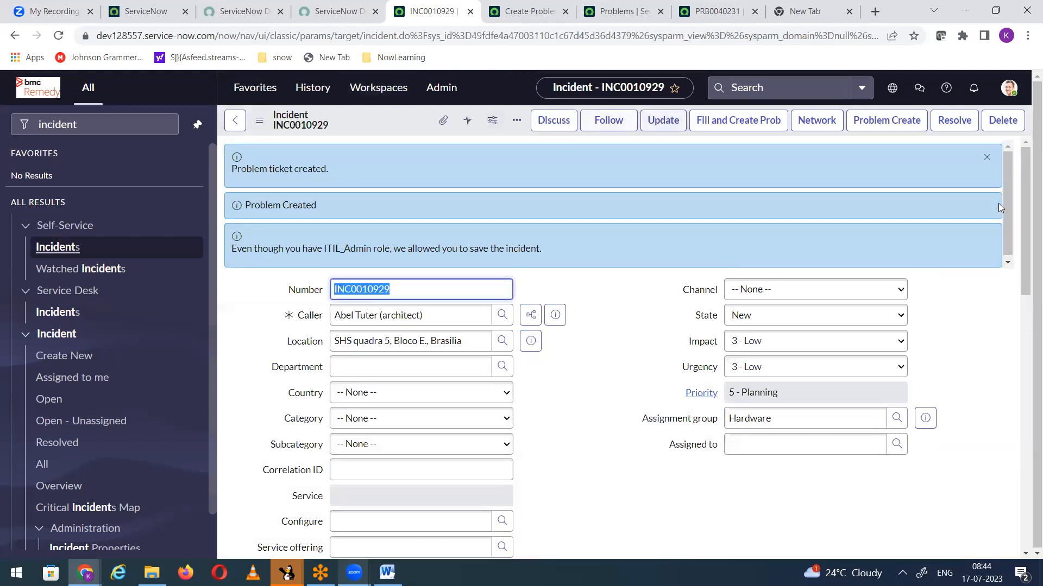
left_click(987, 158)
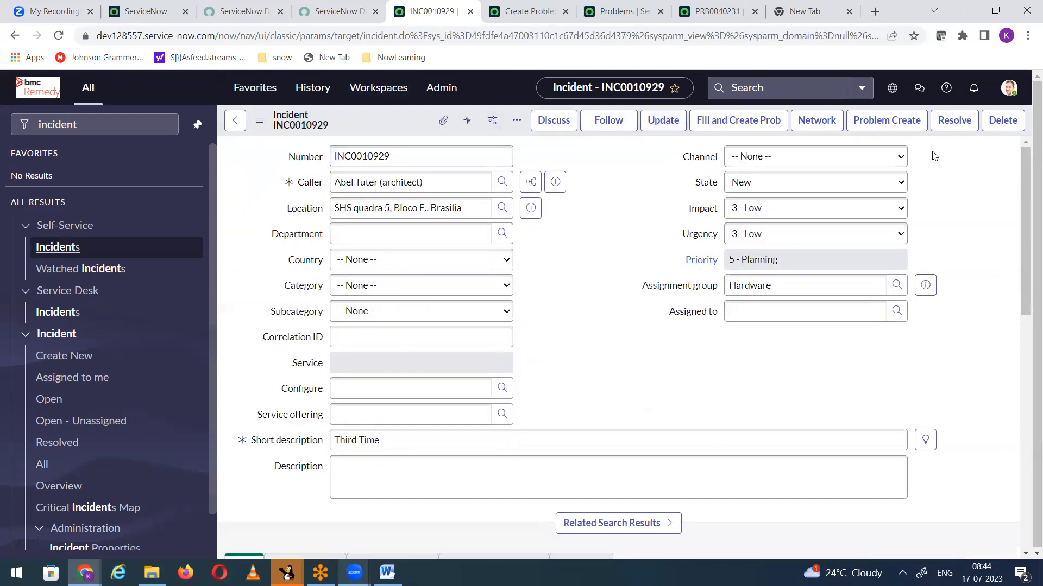
Step: Review the Create Problem from Incident business rule's run timing settings and its script
left_click(513, 12)
left_click(234, 334)
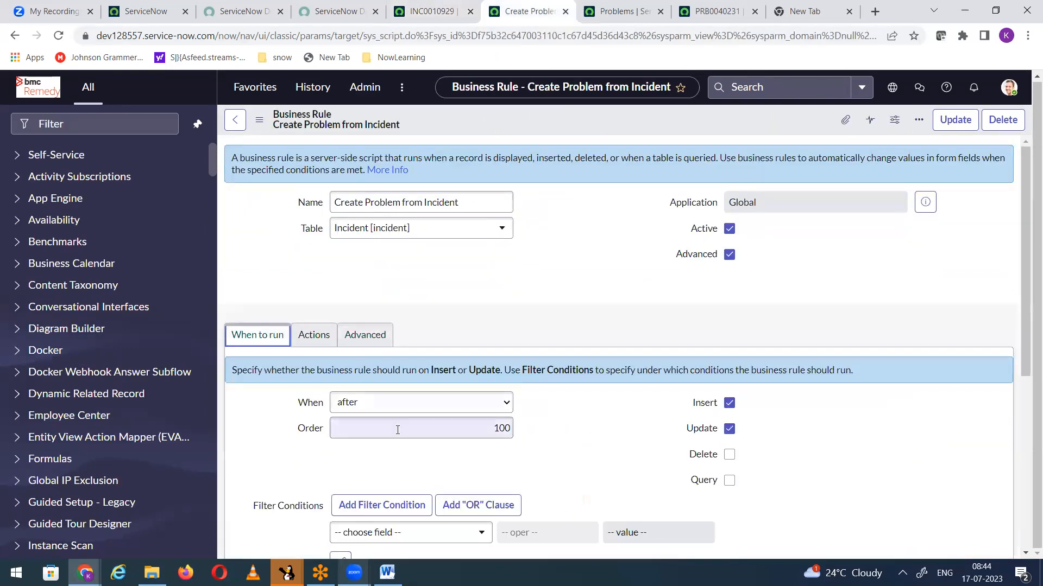
left_click(365, 335)
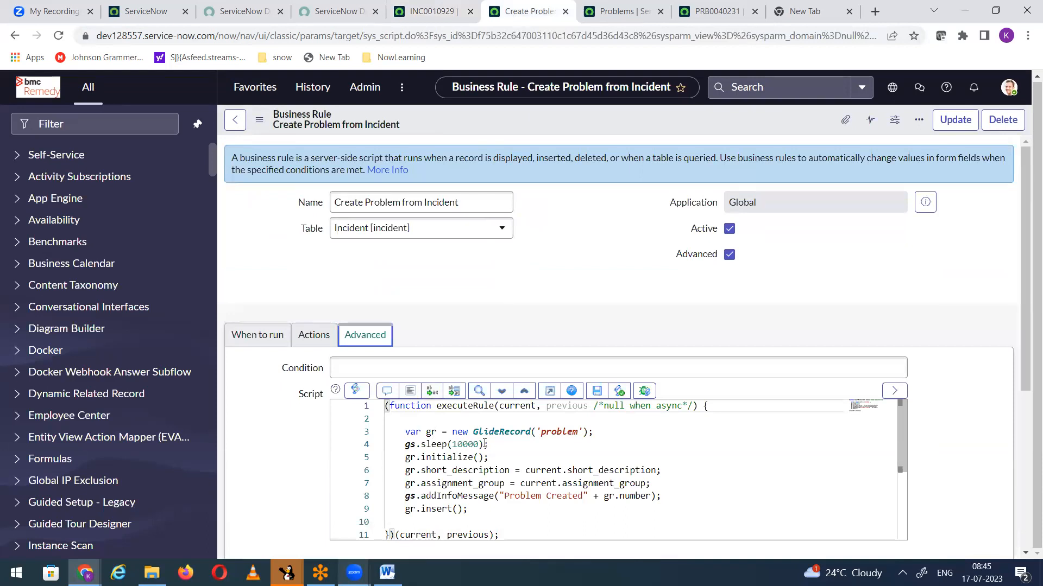
left_click(242, 341)
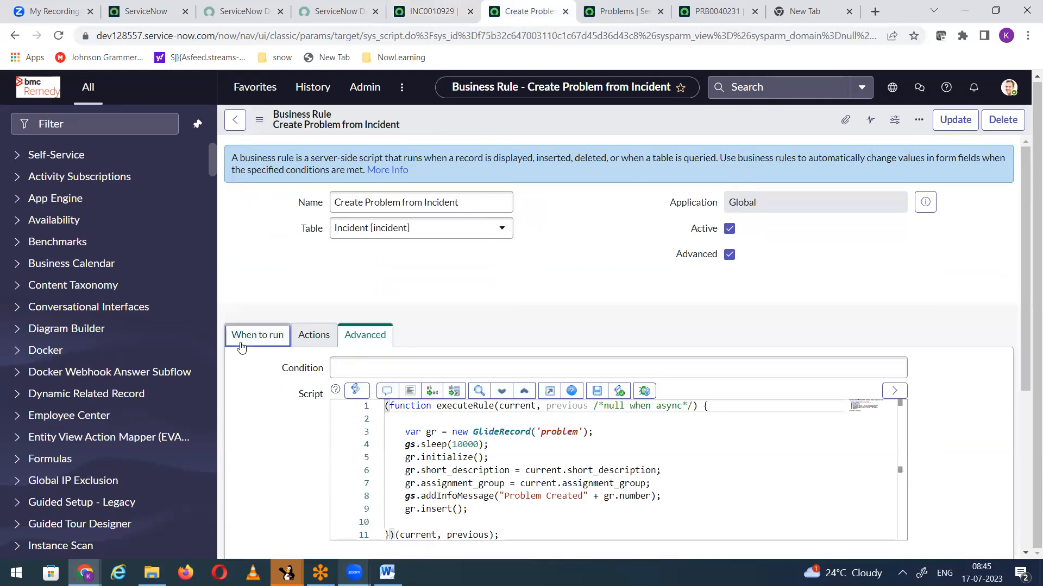
scroll(464, 341, "down", 2)
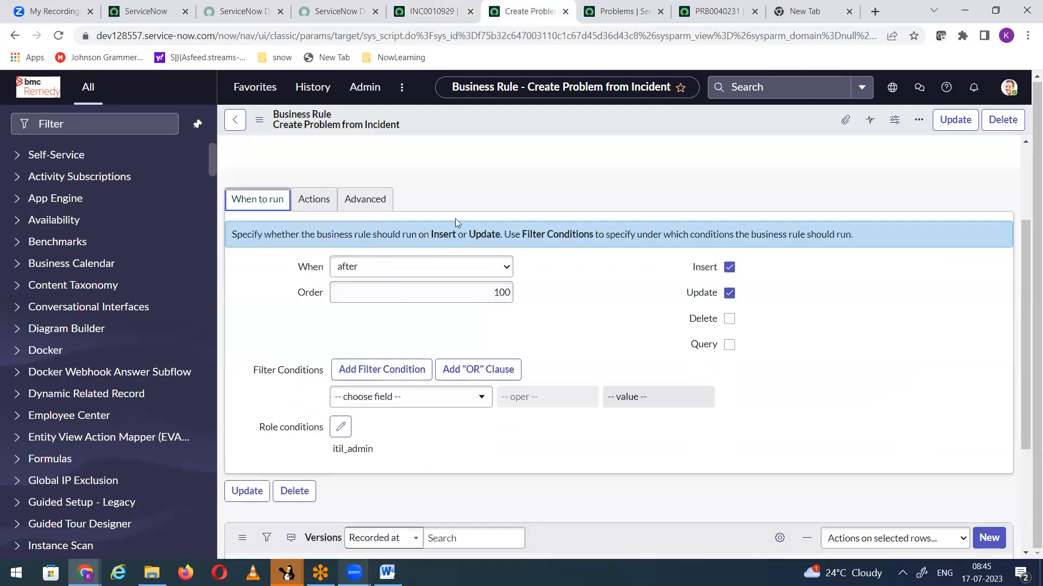
Step: Refresh the problems list to check for the Third Time problem and return to the incident
left_click(623, 18)
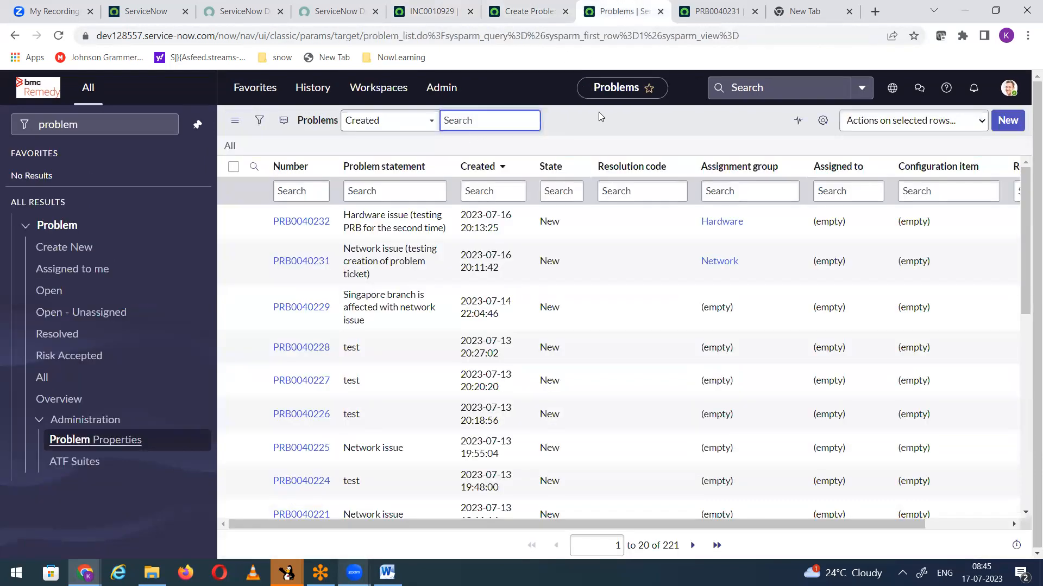
right_click(600, 117)
left_click(646, 189)
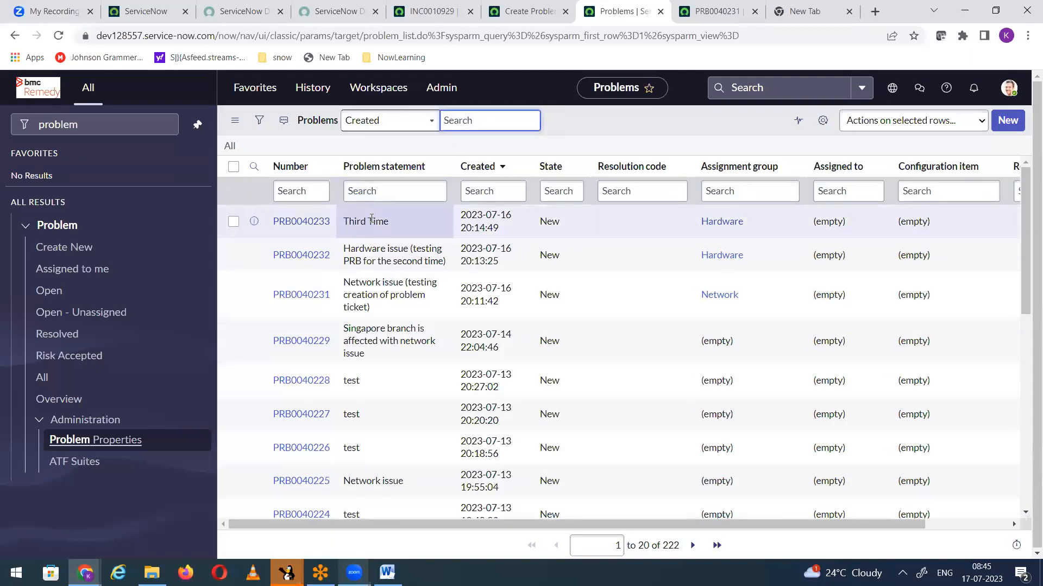
left_click(431, 11)
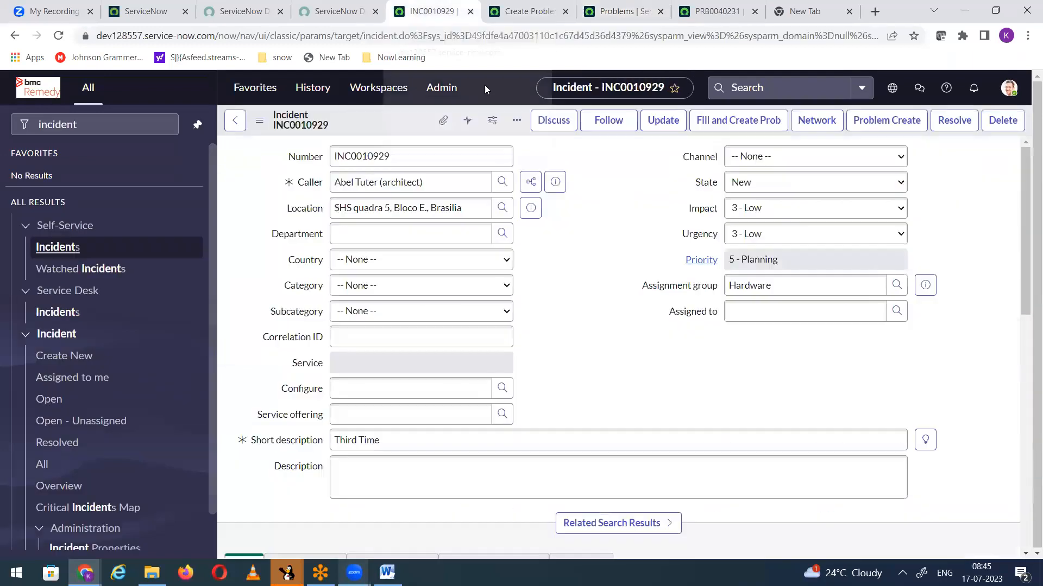
Step: Set the Create Problem from Incident business rule to run async and save it
left_click(524, 13)
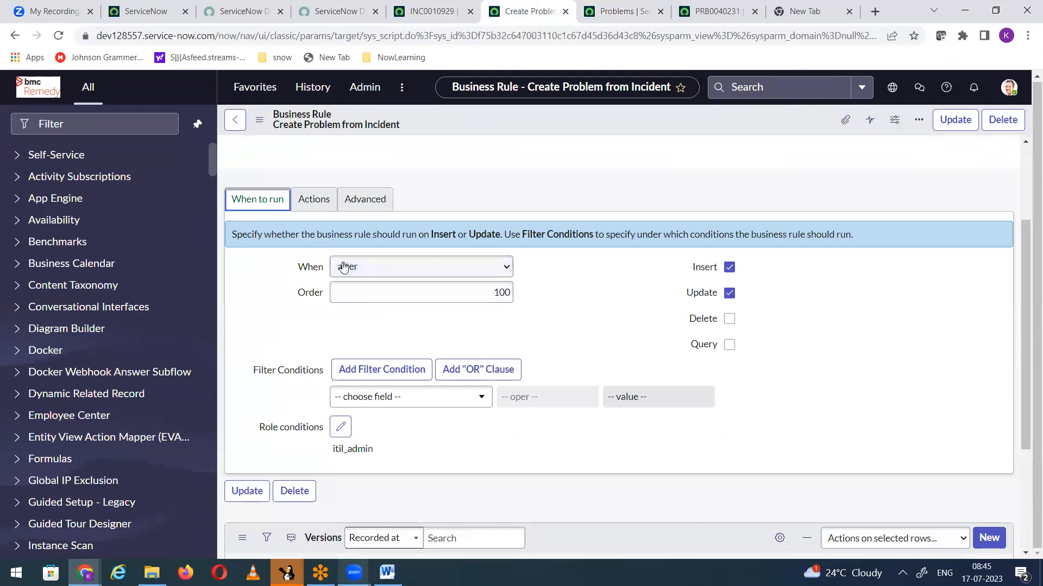
left_click(365, 269)
left_click(365, 308)
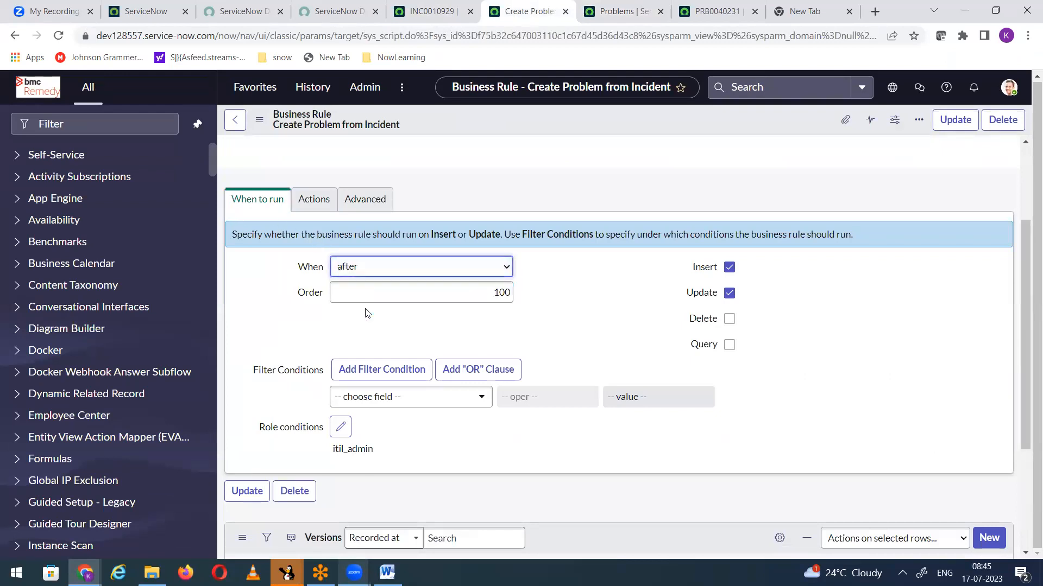
left_click(363, 200)
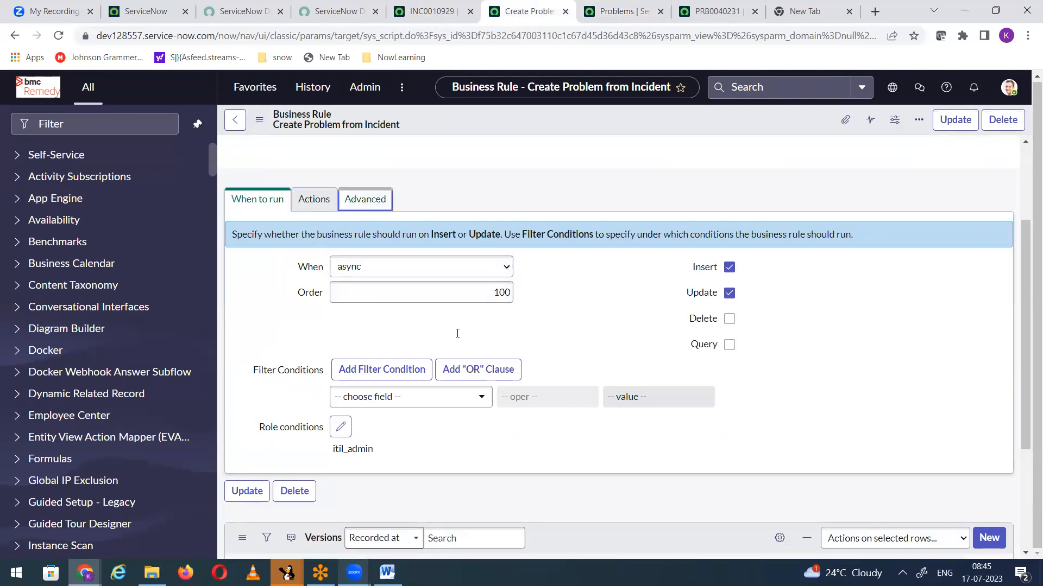
right_click(520, 84)
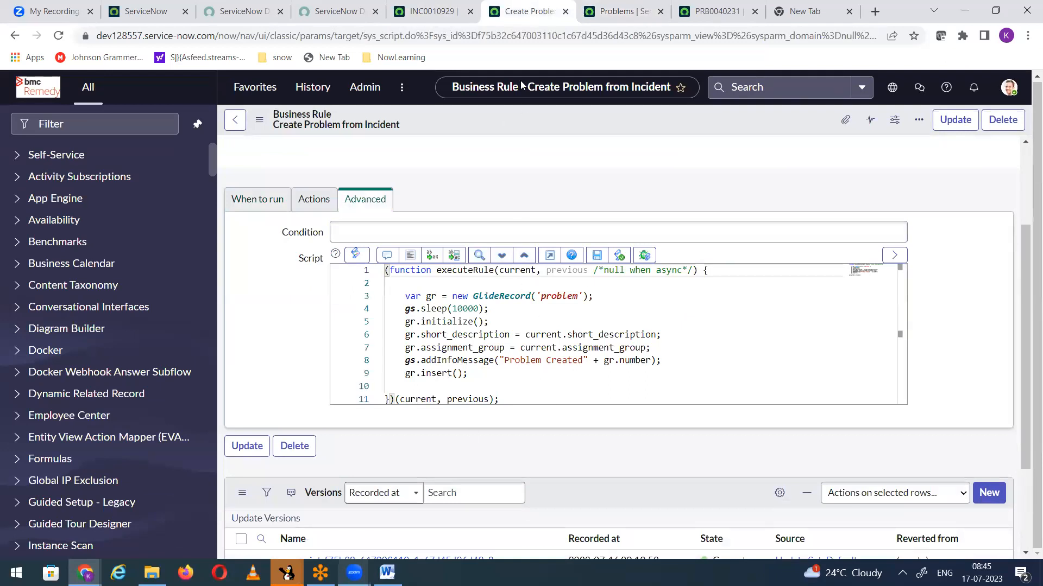
right_click(471, 123)
left_click(481, 134)
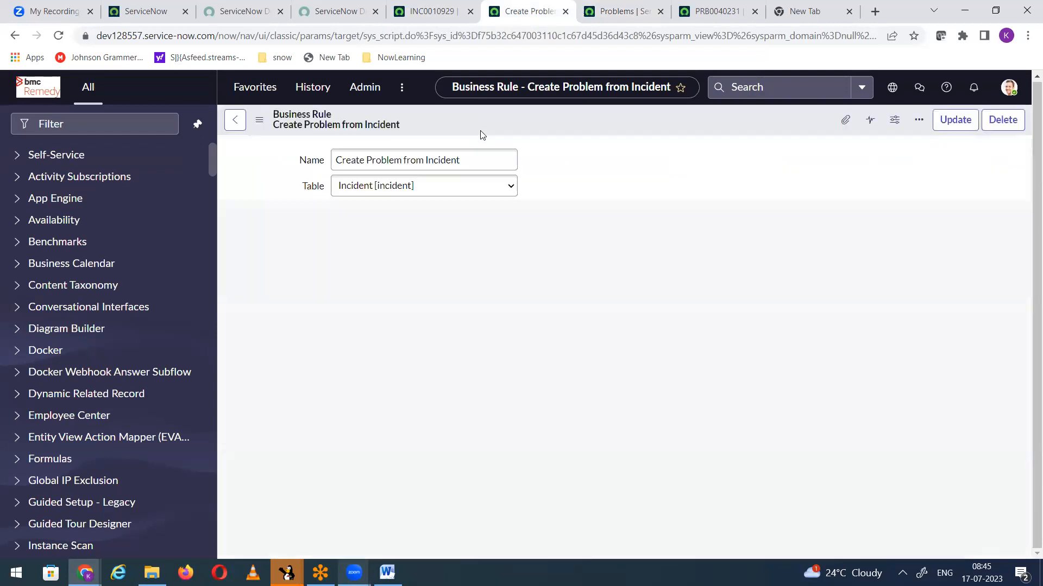
Step: Start a new incident for the async test and fill in its caller
left_click(418, 11)
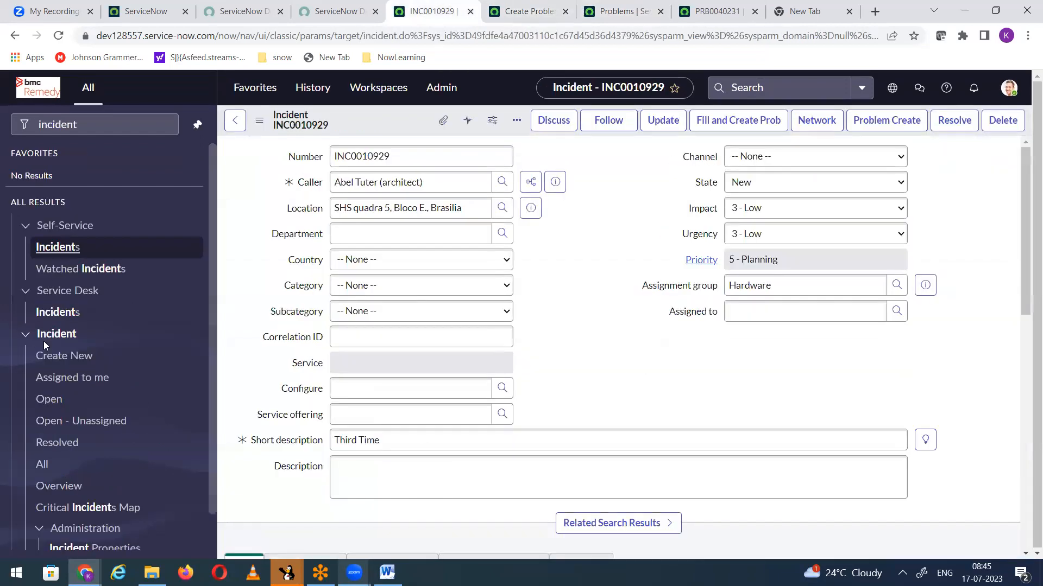
left_click(67, 358)
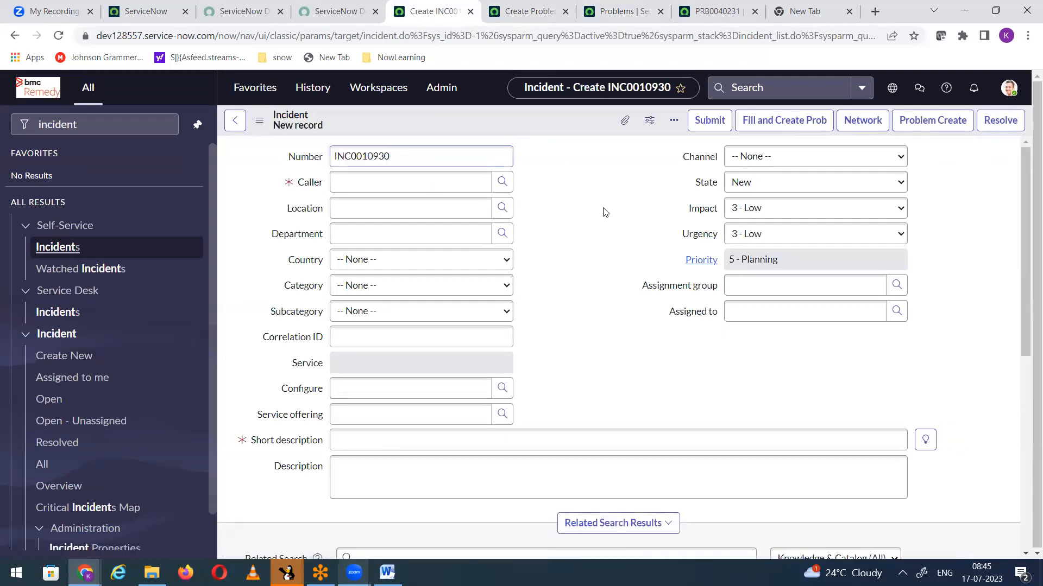
left_click(401, 179)
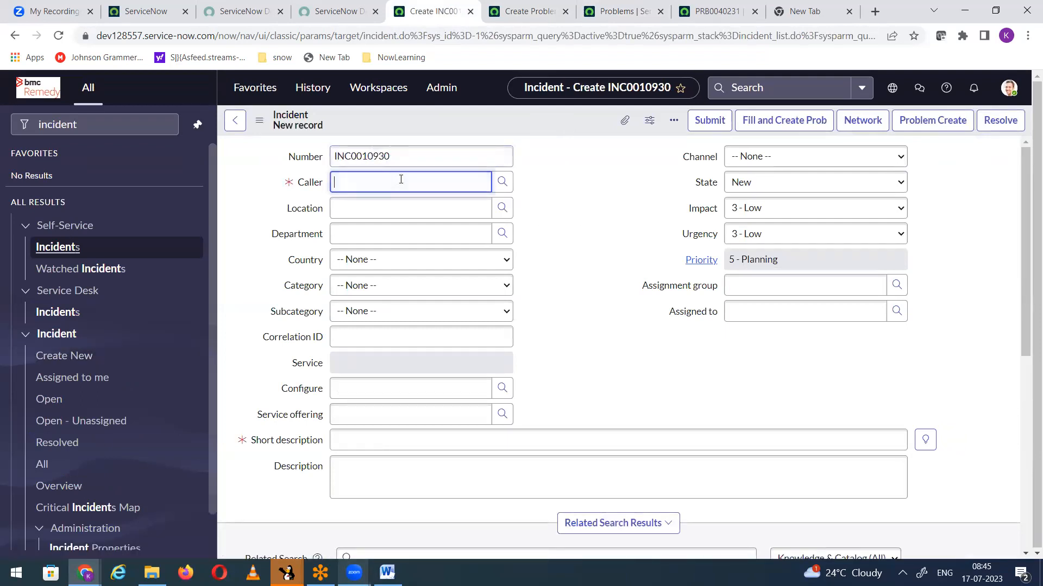
type("abel")
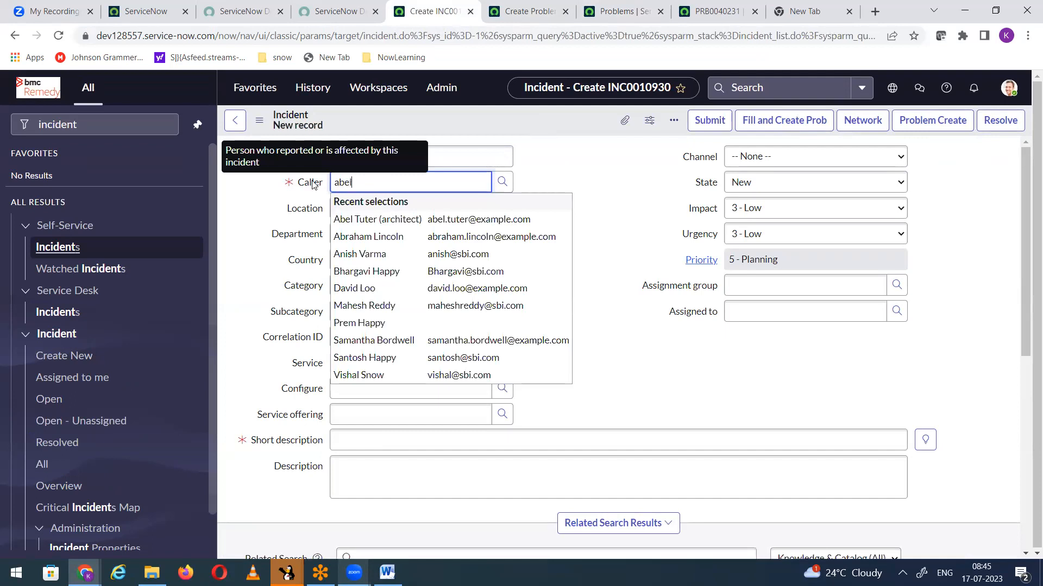
left_click(347, 218)
Step: Enter "Testing creation of problem ticket with Async BR" as the new incident's short description
left_click(366, 450)
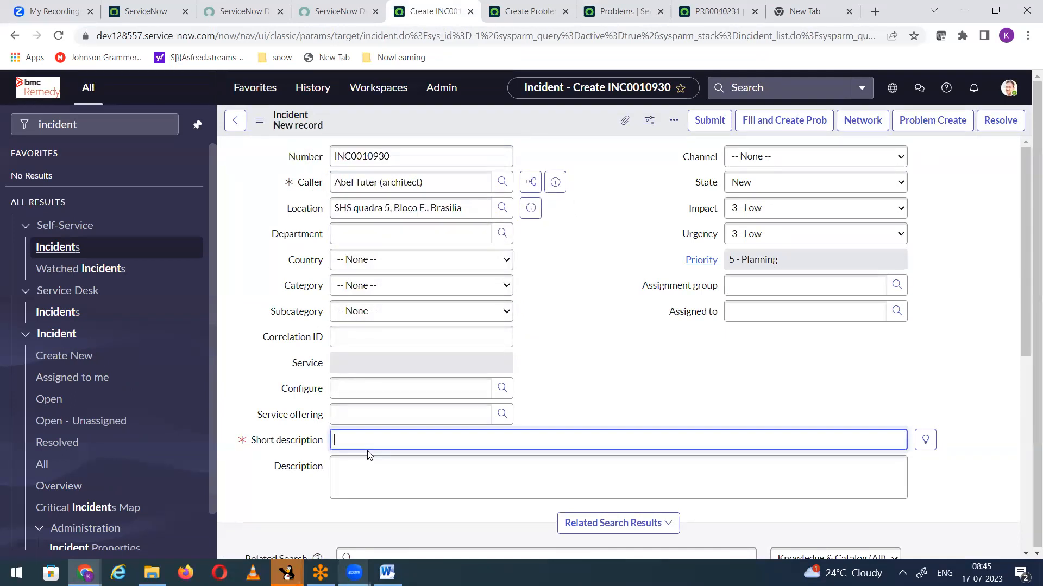
type("Testing creation of problem ticket")
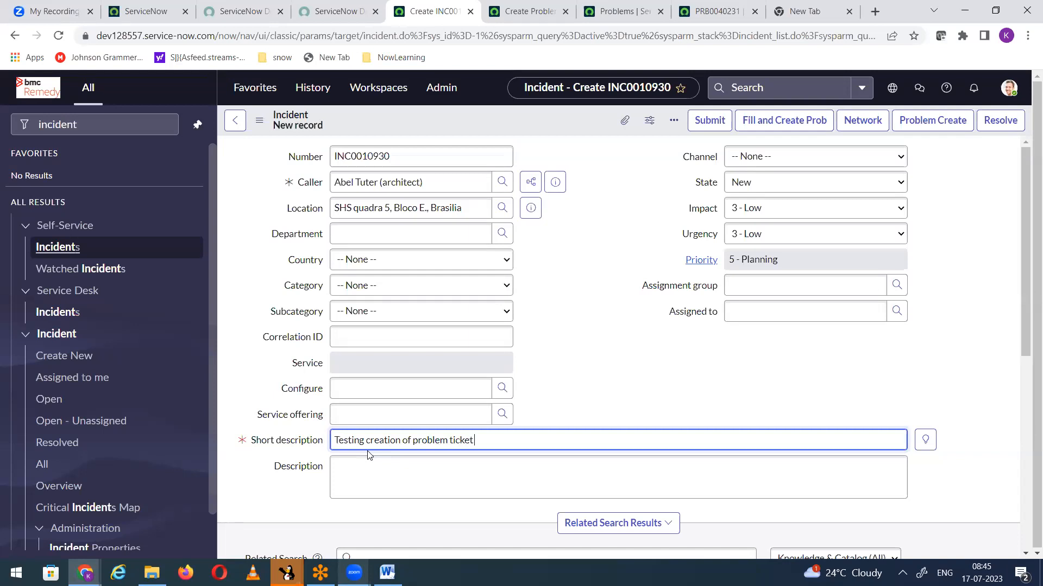
type(" with Async BR")
Step: Set the new incident's assignment group to Hardware and save the record
left_click(783, 280)
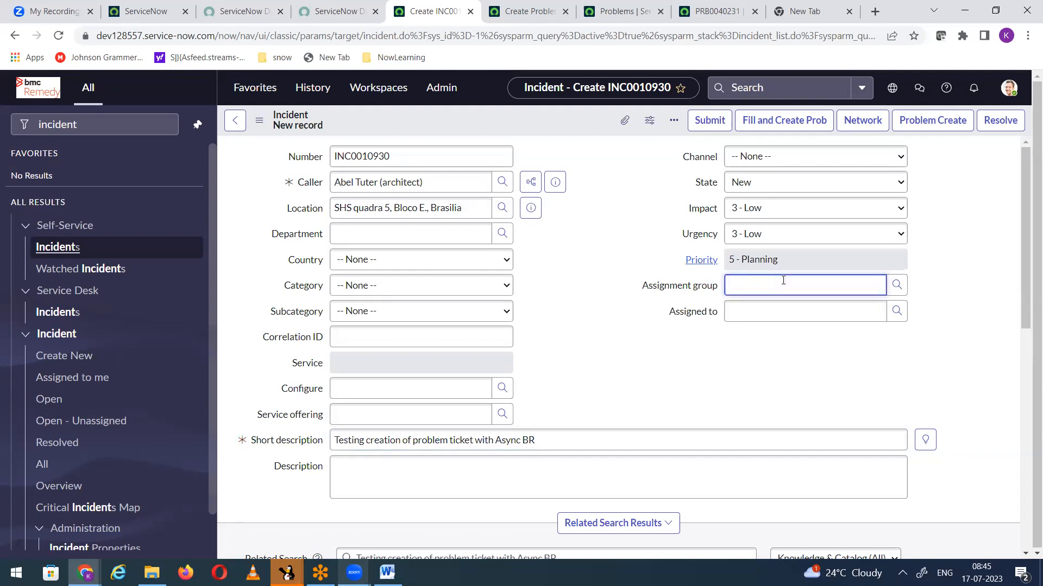
type("hard")
left_click(784, 318)
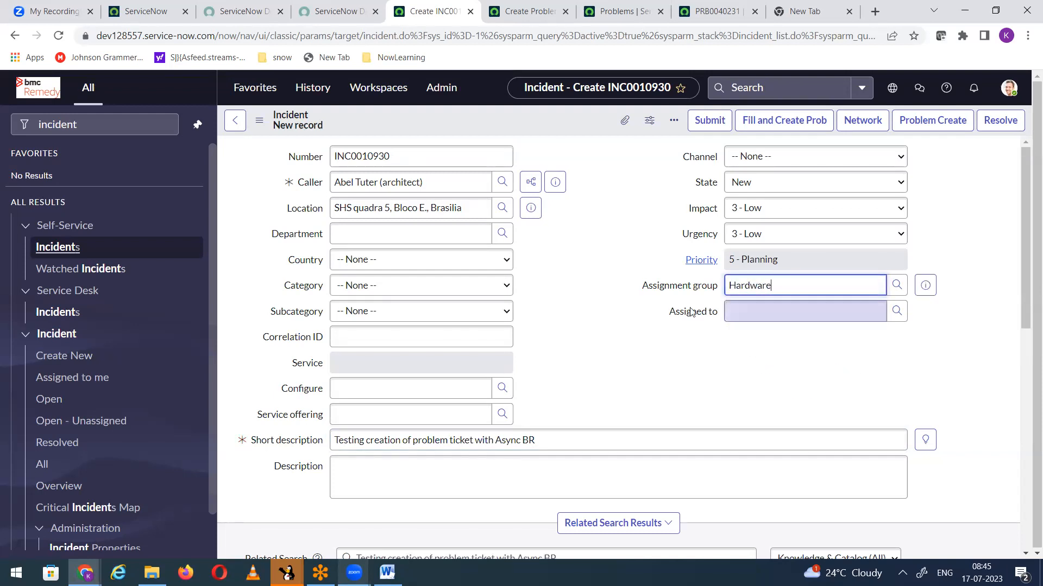
right_click(487, 116)
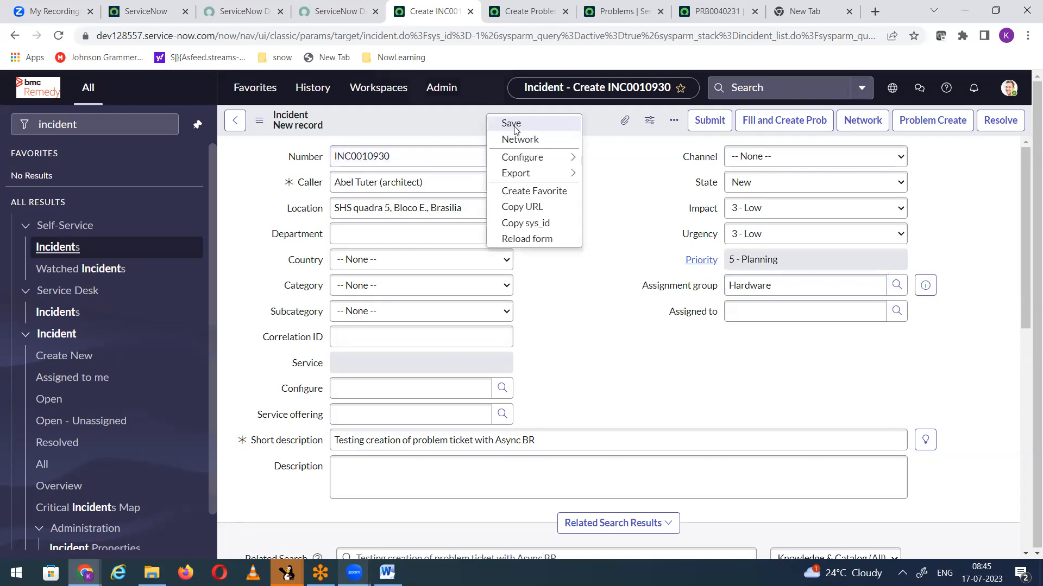
left_click(513, 126)
left_click(642, 111)
left_click(644, 111)
left_click(645, 112)
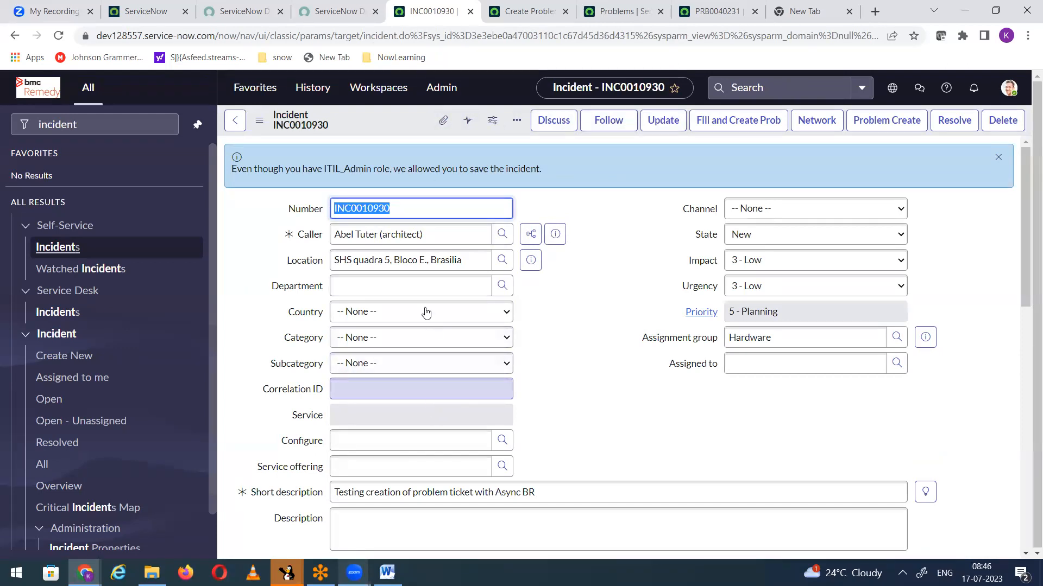
Step: Review the gs.sleep(10000) line in the Create Problem from Incident script and return to the incident
left_click(529, 12)
left_click_drag(404, 445, 500, 445)
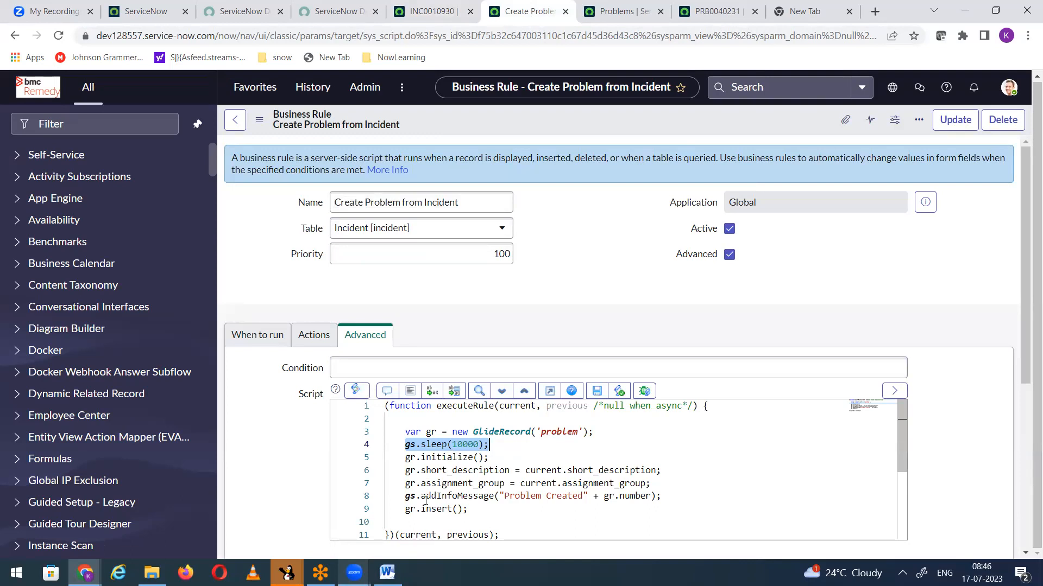
key("ctrl+shift+Tab")
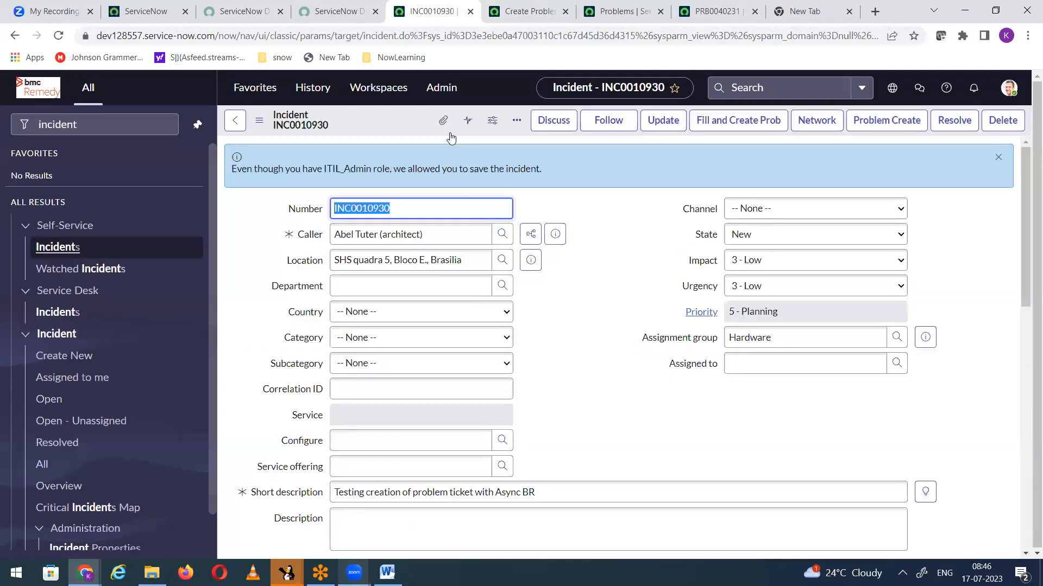
Step: Enter "adasgdasdfasdgag" as the incident's correlation ID, select that text and go back to the Create Problem from Incident business rule
left_click(368, 394)
type("adasgdasdfasdgag")
key("ctrl+a")
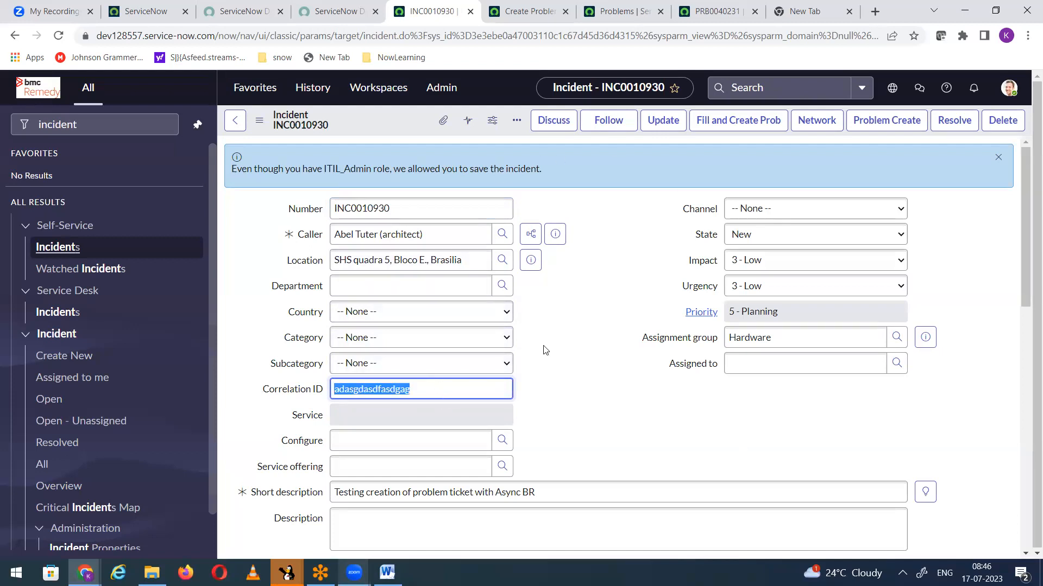
left_click(526, 11)
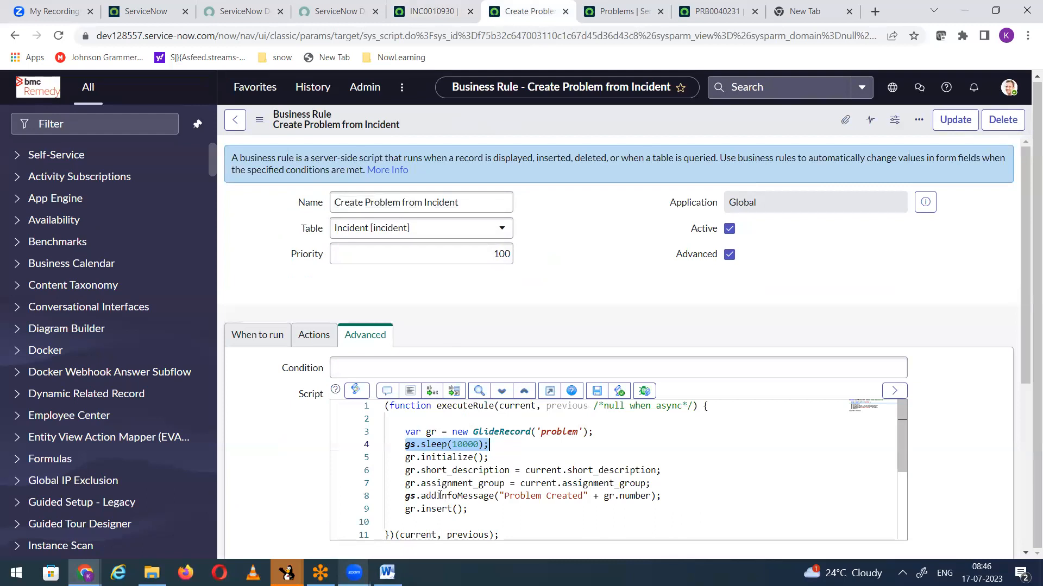
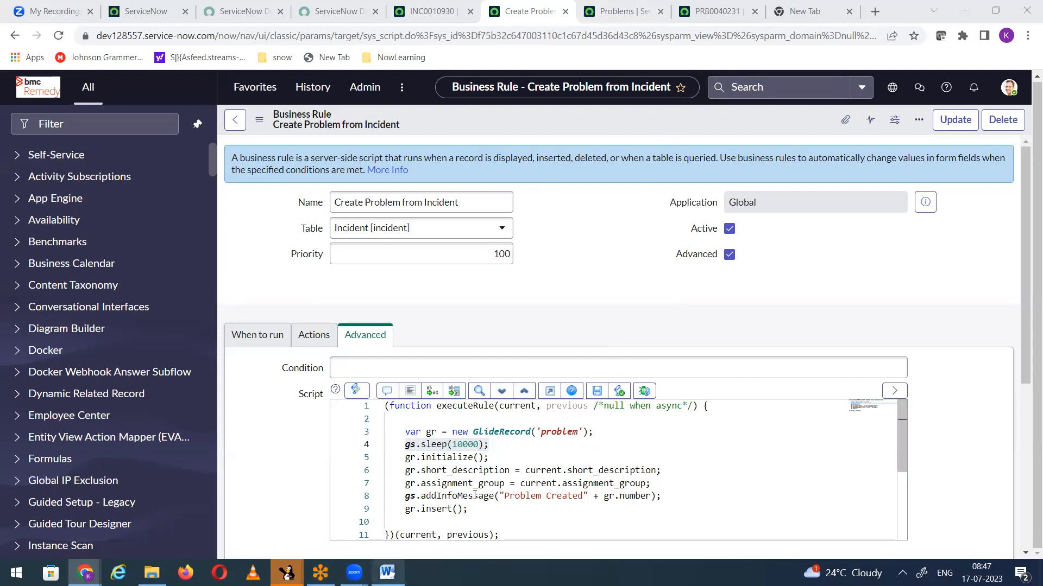
Step: Review the When timing options of the Create Problem from Incident business rule and check the async test incident
mouse_move(477, 499)
left_click(431, 11)
left_click(527, 11)
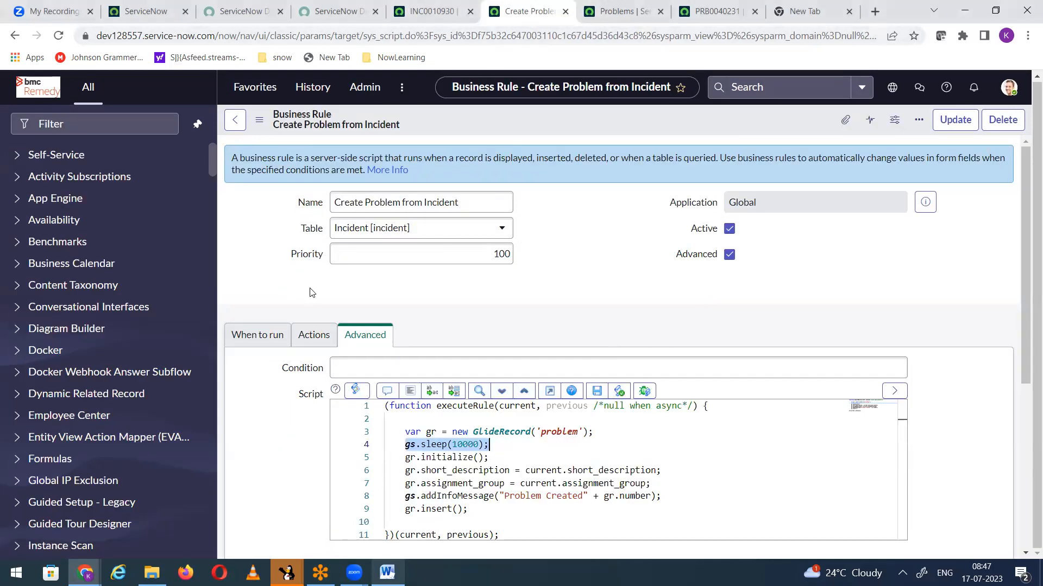
left_click(252, 340)
scroll(327, 334, "down", 4)
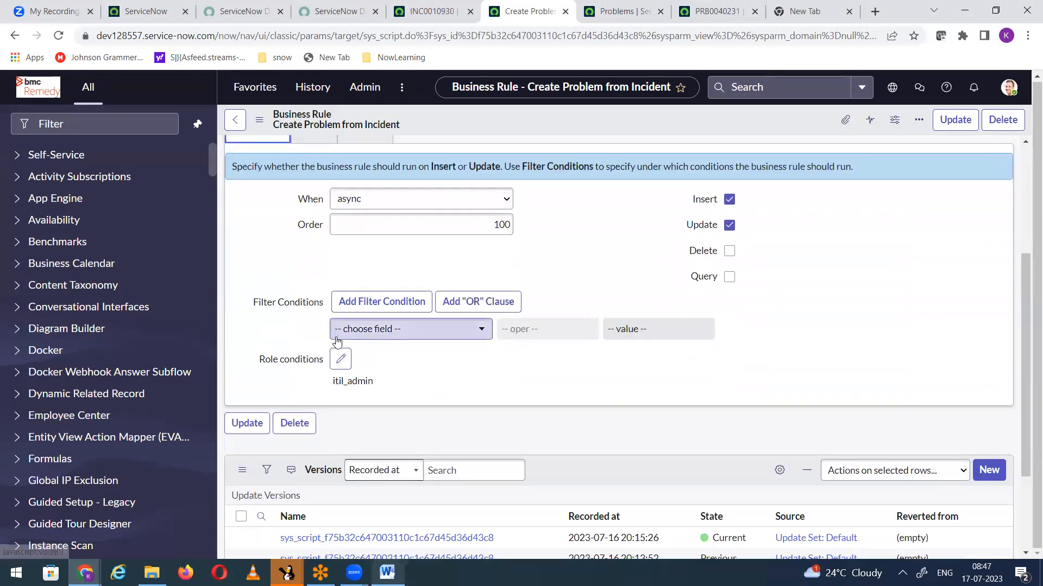
left_click(391, 200)
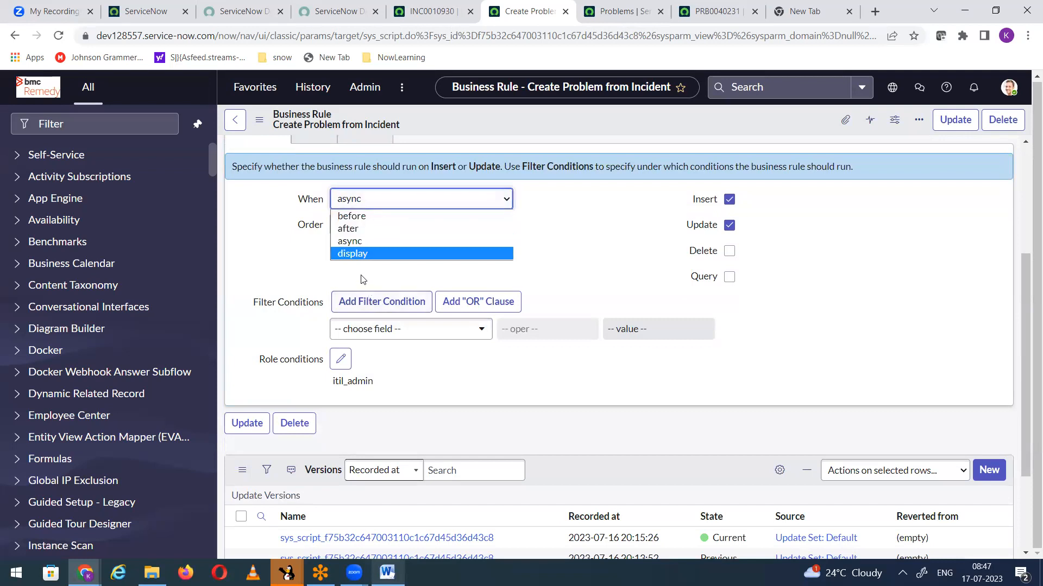
left_click(429, 12)
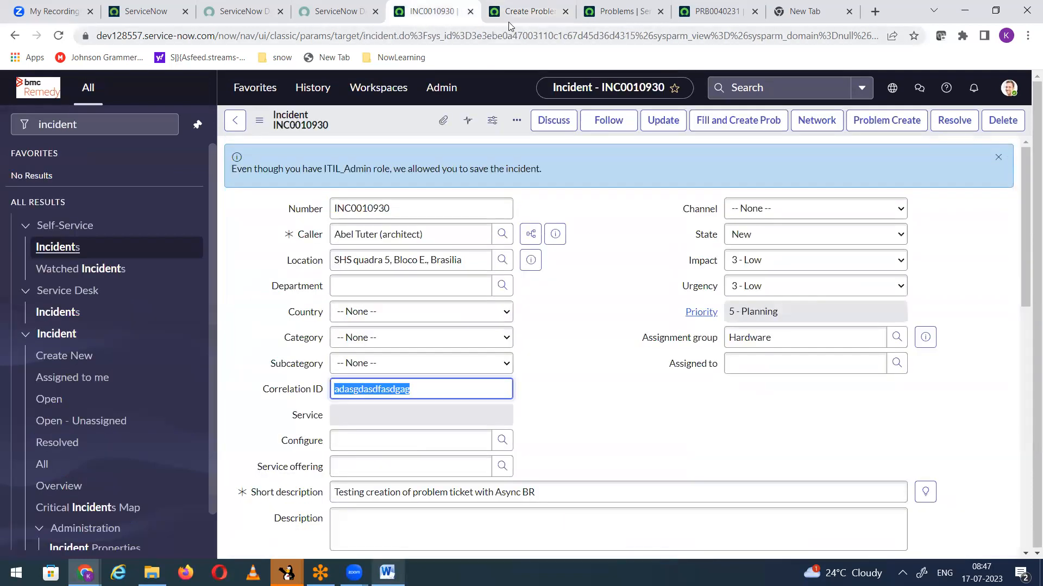
Step: Deactivate the Create Problem from Incident business rule and save the change
left_click(543, 12)
scroll(776, 217, "up", 5)
left_click(729, 229)
left_click(955, 119)
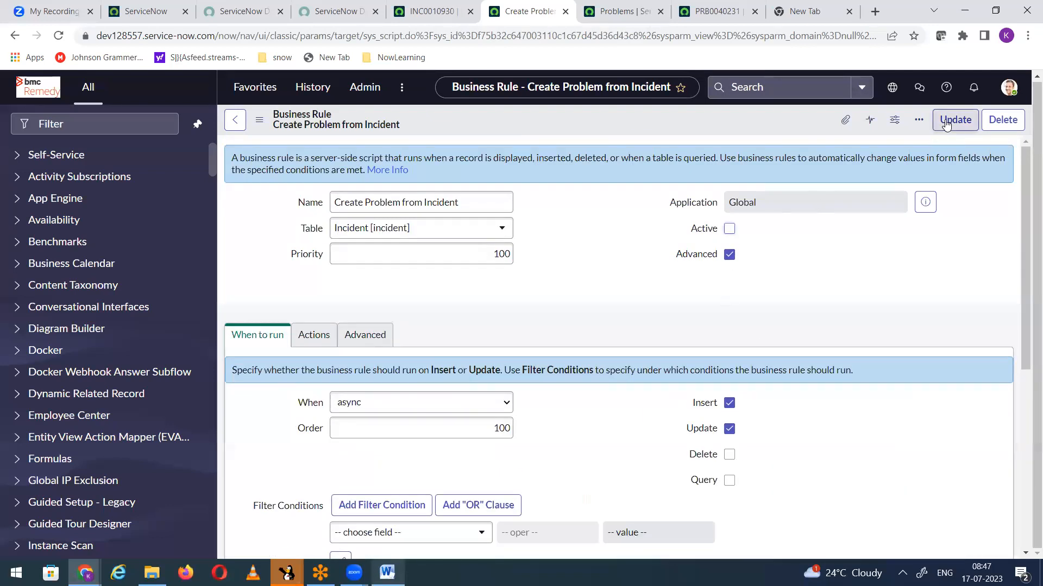
Step: Open a new incident form, discarding the unsaved correlation ID change on the current incident
left_click(430, 13)
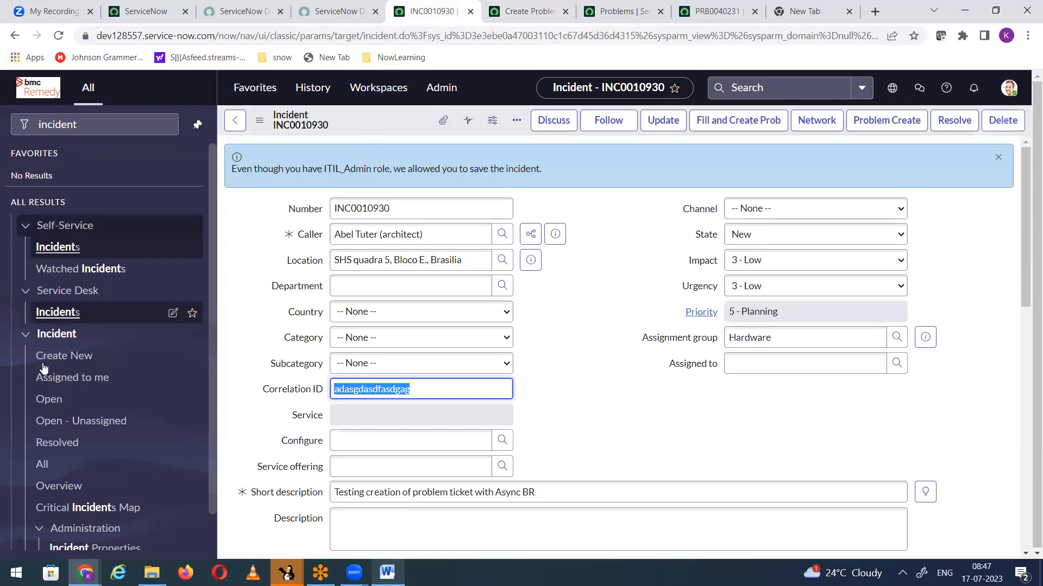
left_click(67, 363)
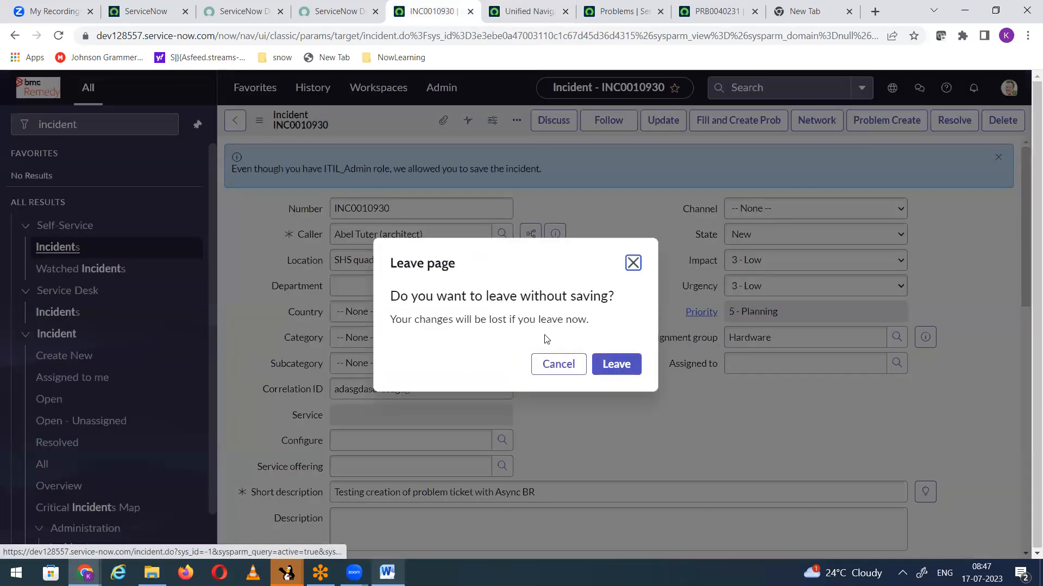
left_click(616, 365)
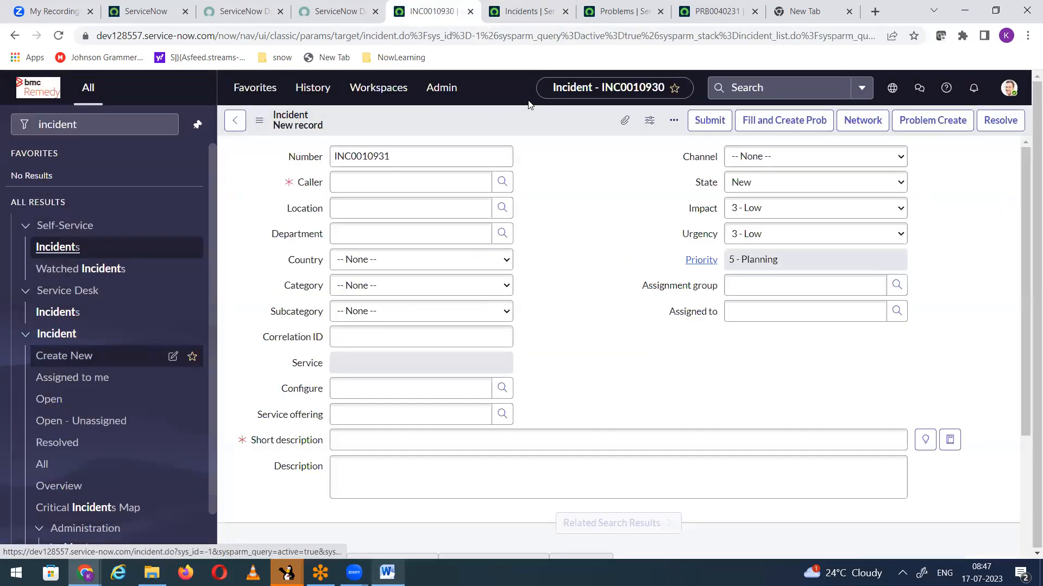
Step: Open the business rules configured for the Incident table and start a new business rule record
right_click(505, 121)
mouse_move(576, 163)
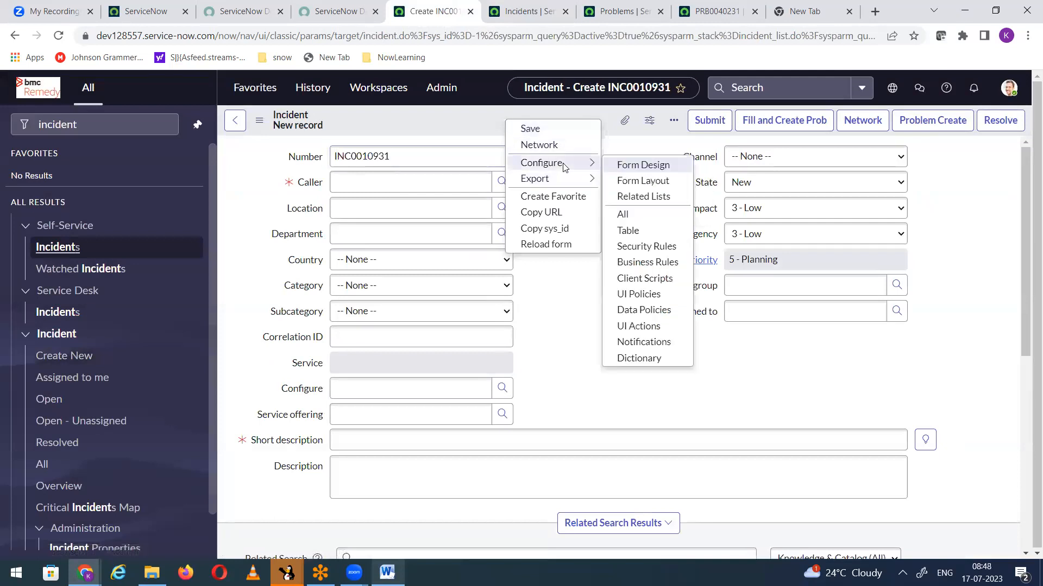
left_click(642, 263)
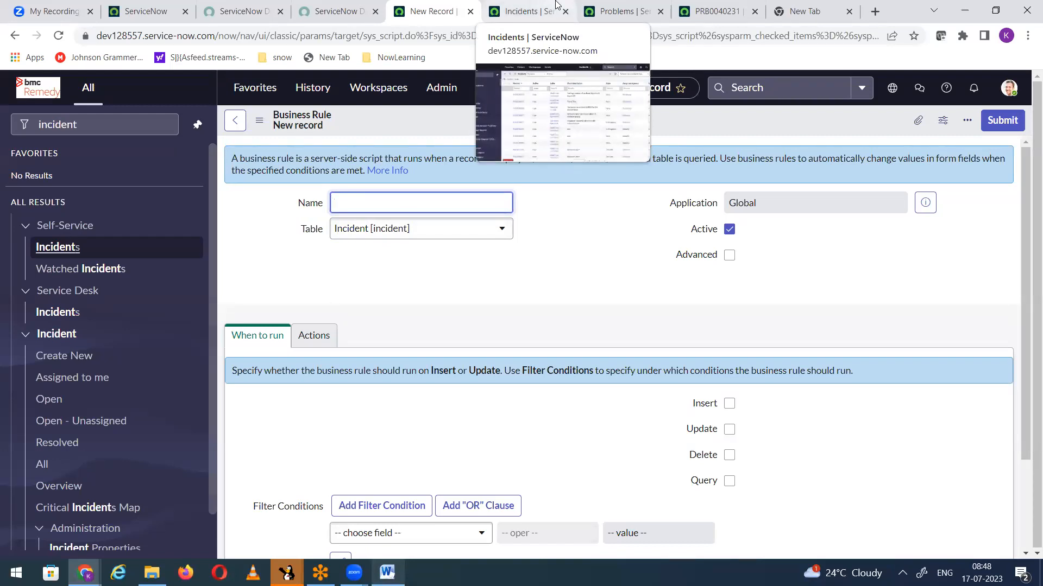
left_click(265, 284)
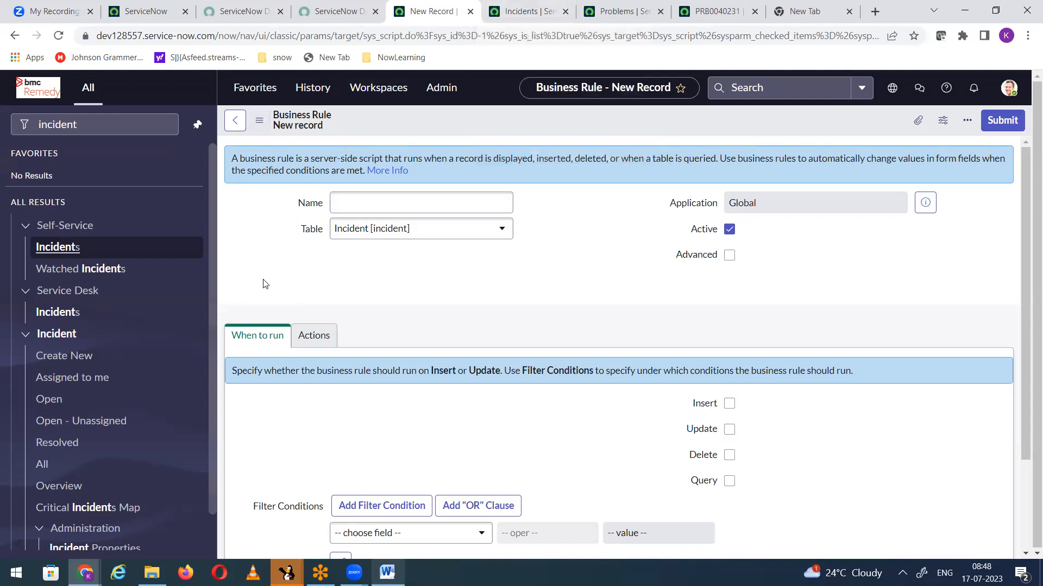
left_click(378, 205)
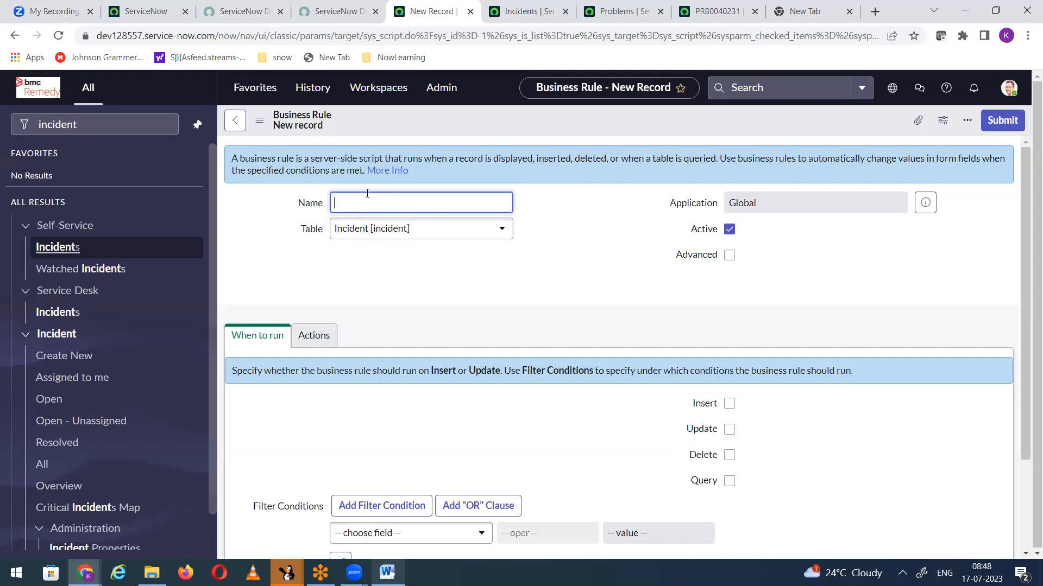
Step: Enable the advanced options on the new business rule and set When to display
left_click(729, 256)
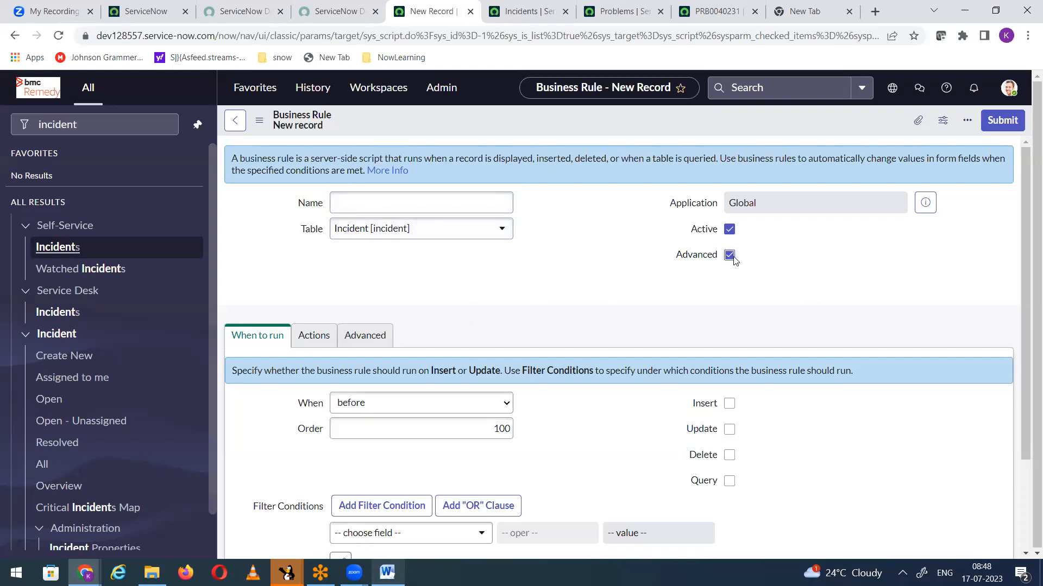
scroll(551, 265, "down", 1)
left_click(361, 332)
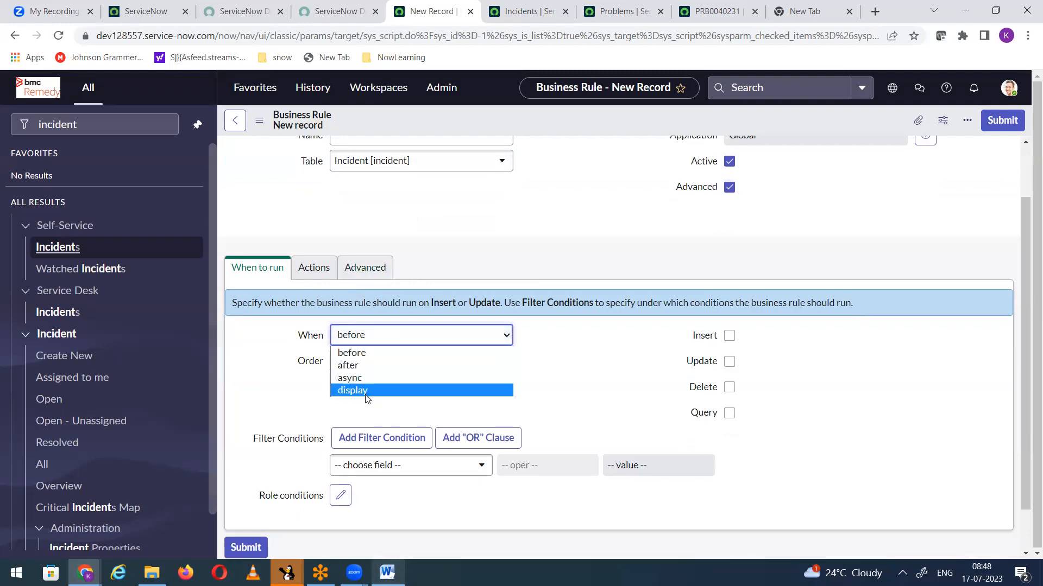
left_click(366, 398)
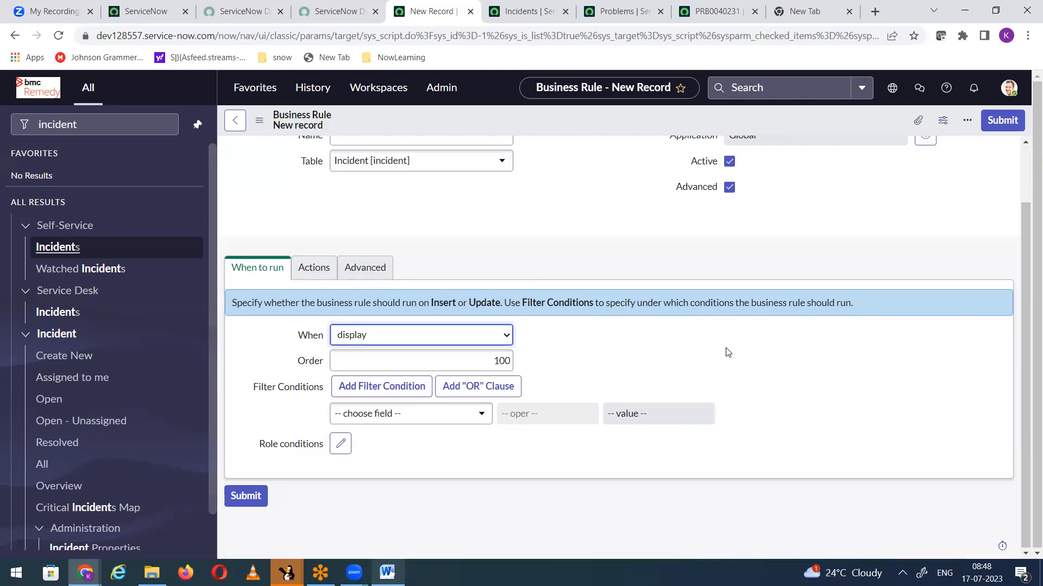
Step: Compare the available operations by setting When to before, after and async, and return it to display
left_click(430, 343)
left_click(400, 354)
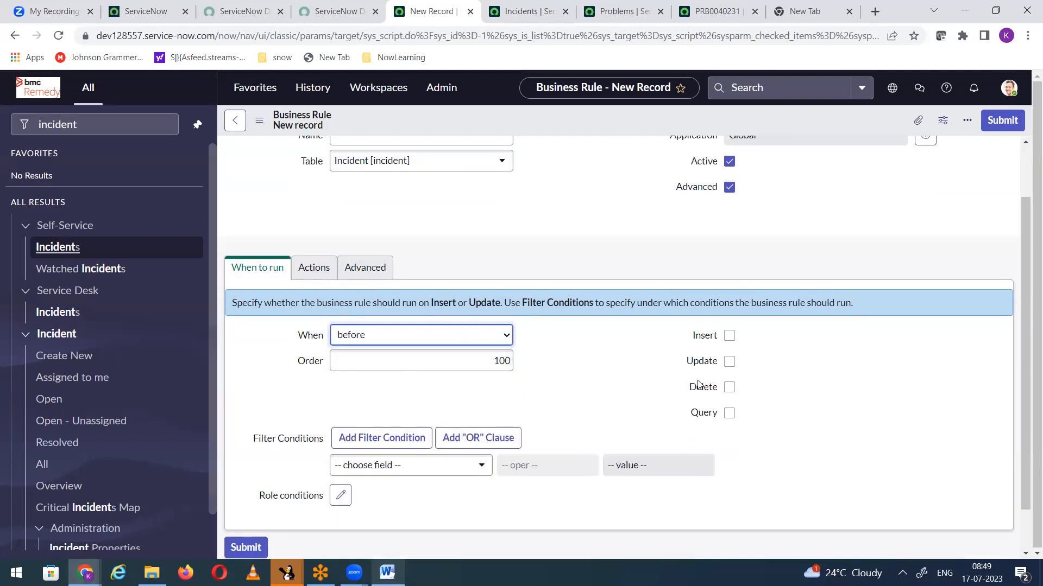
left_click(460, 339)
left_click(389, 366)
left_click(502, 343)
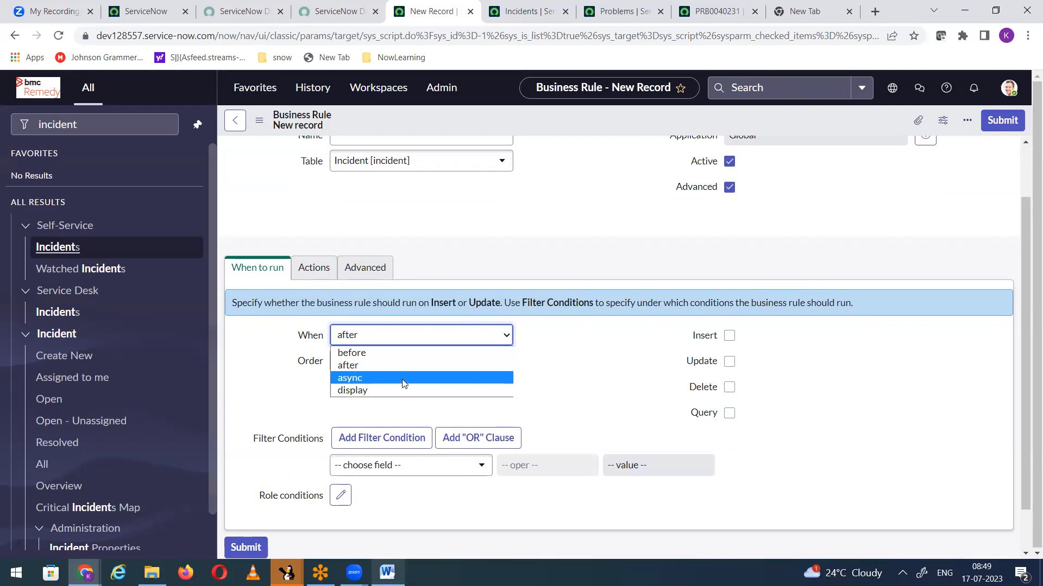
left_click(403, 378)
left_click(401, 339)
left_click(384, 390)
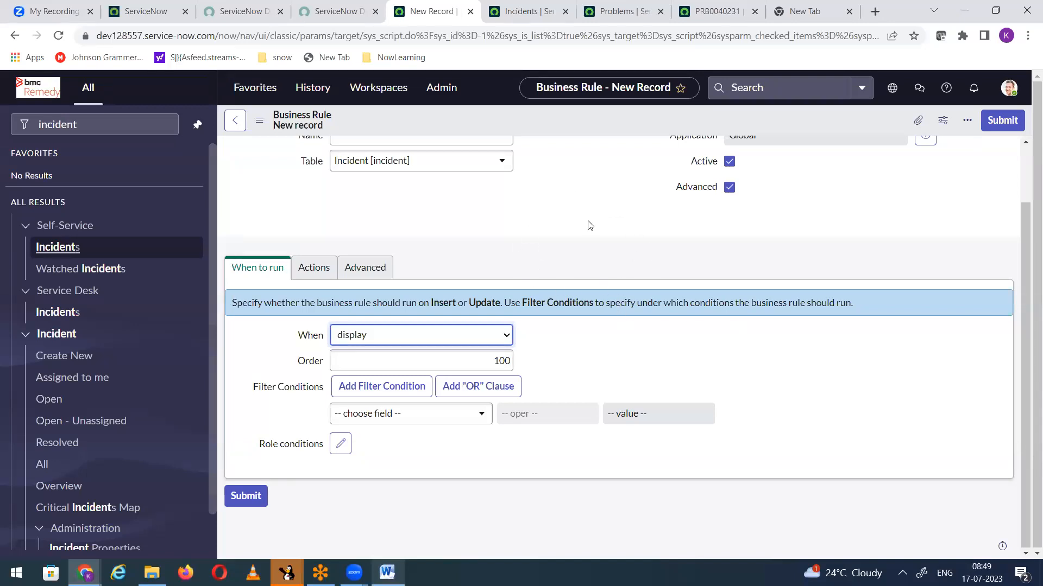
Step: Review the async test incident, the problems list and the Network problem record, and open the new business rule's script
left_click(513, 15)
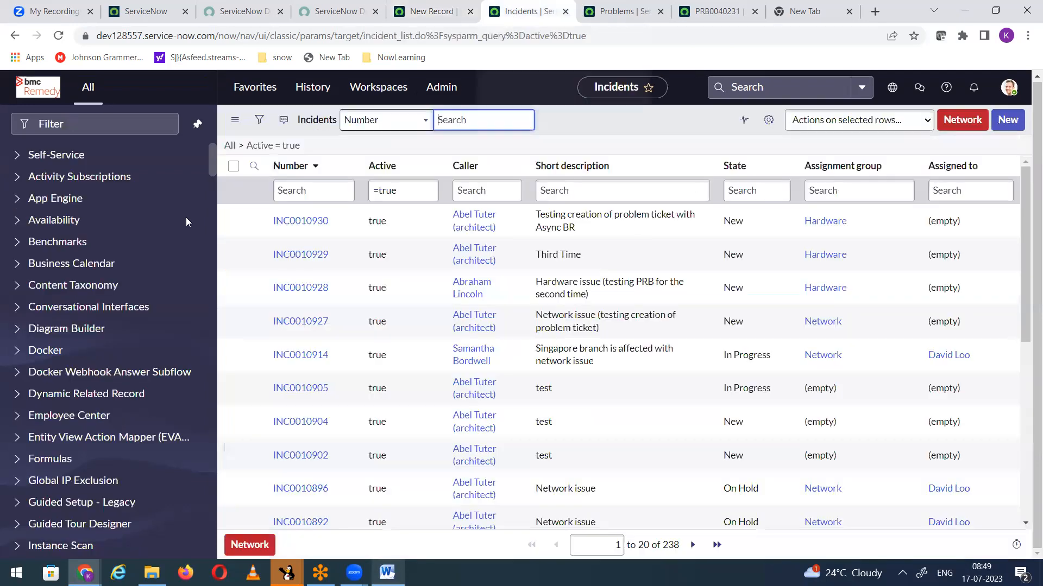
left_click(274, 223)
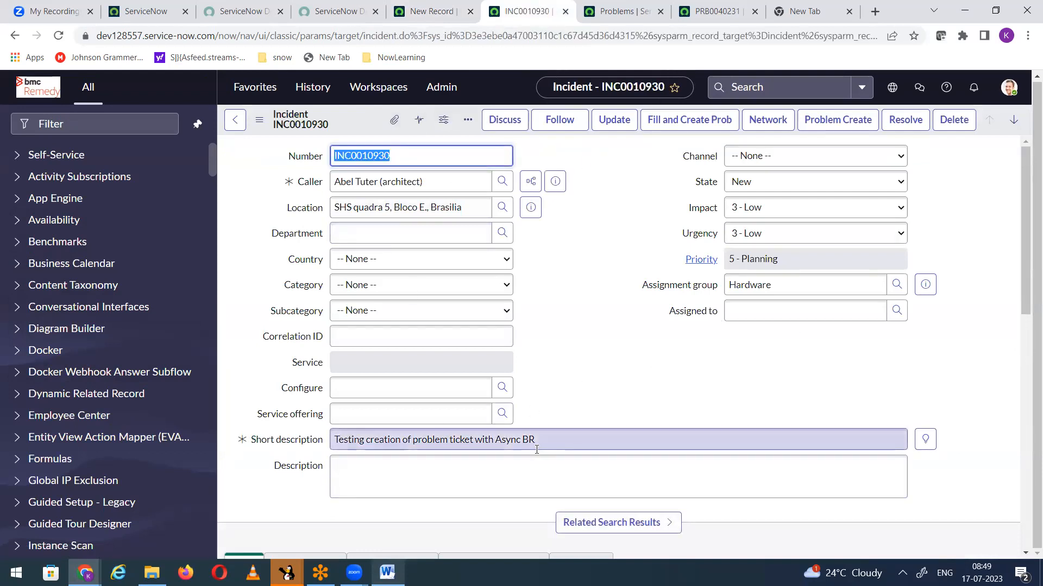
left_click(591, 13)
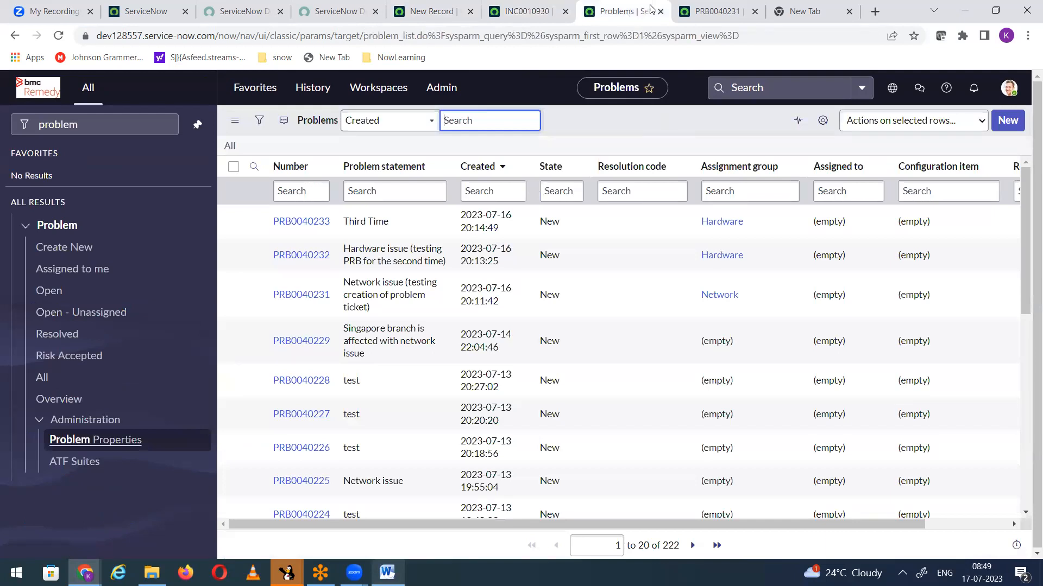
left_click(717, 13)
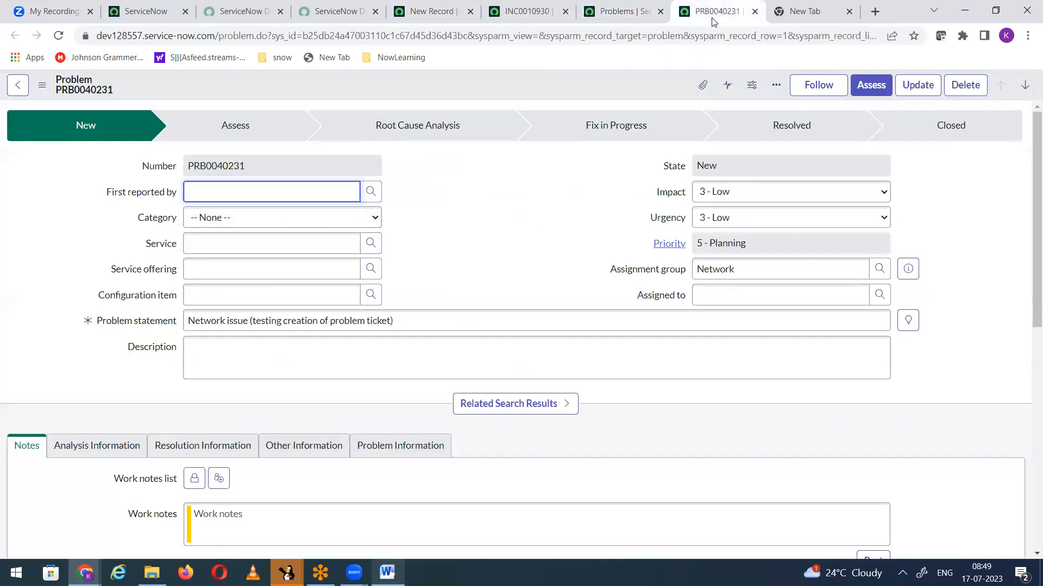
left_click(424, 13)
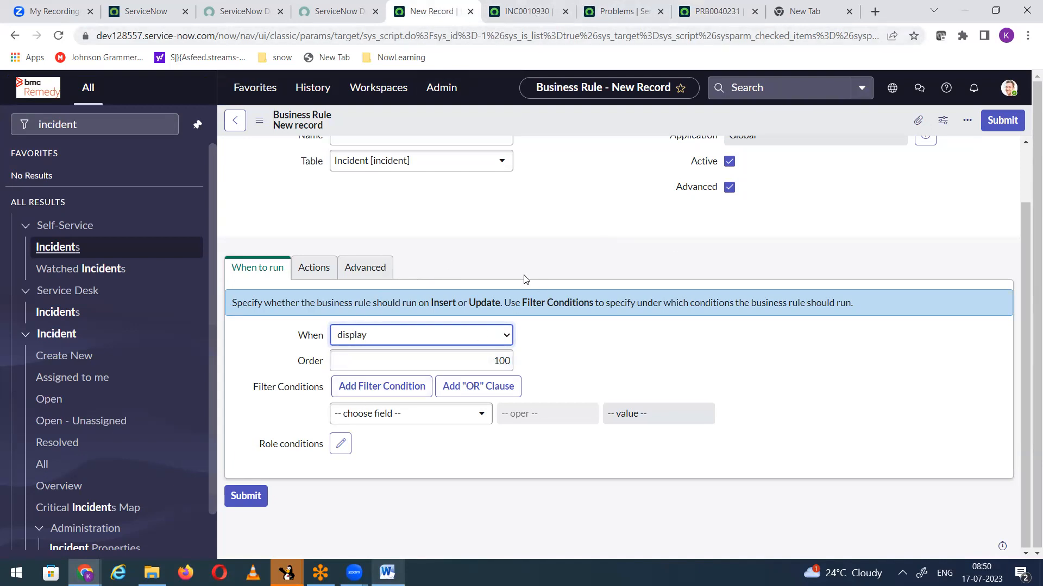
left_click(363, 271)
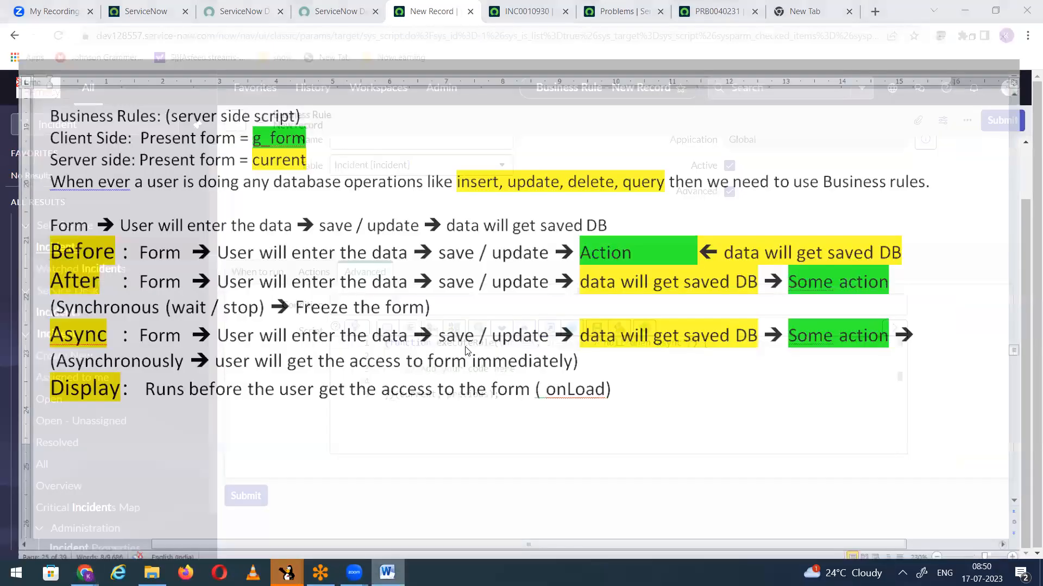
Step: Switch to the Word notes and find the section on ways to populate server side information on to the client
scroll(470, 340, "up", 8)
scroll(470, 340, "up", 3)
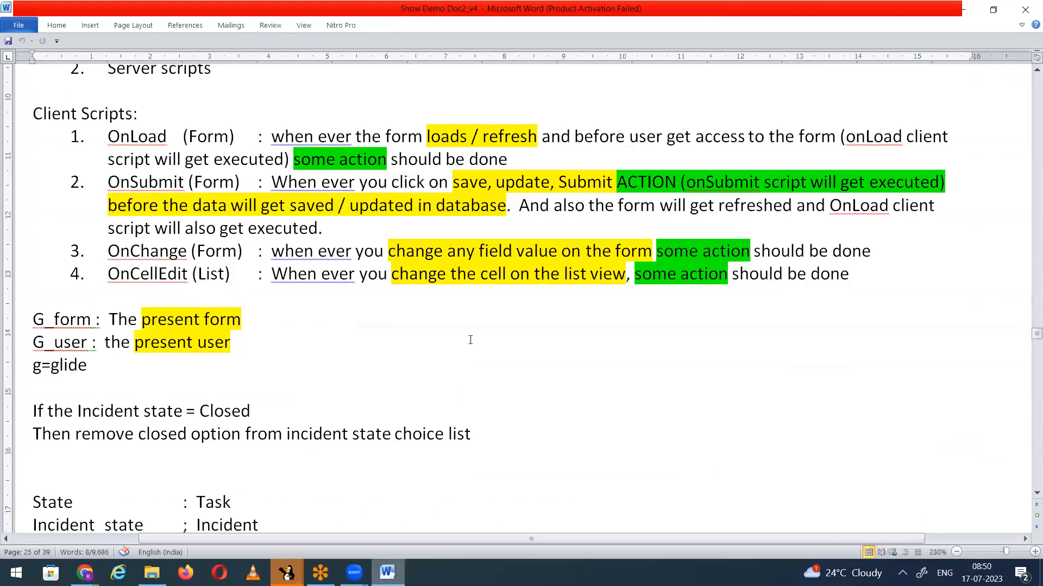
scroll(470, 340, "up", 7)
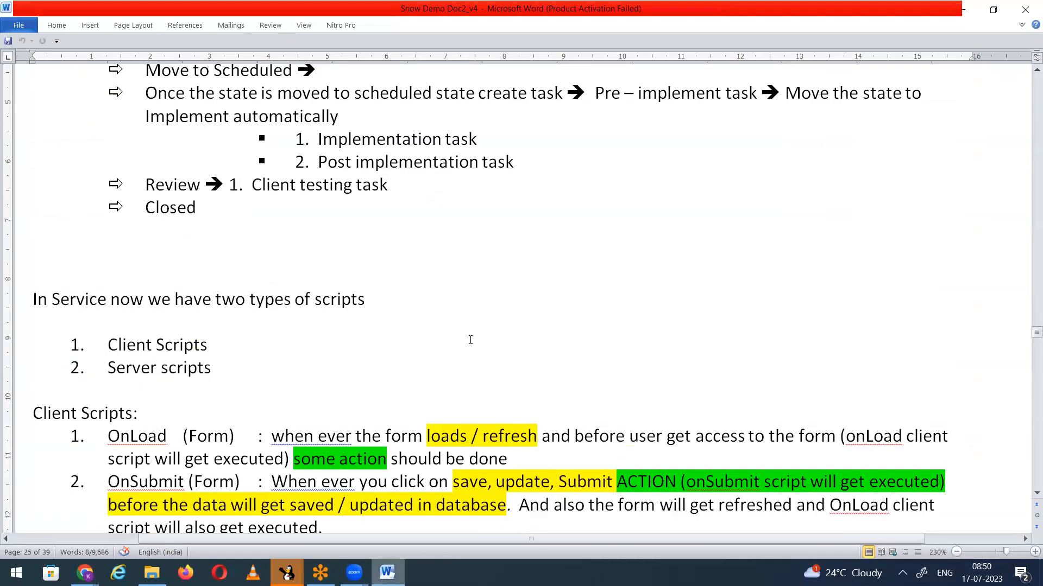
scroll(470, 340, "down", 4)
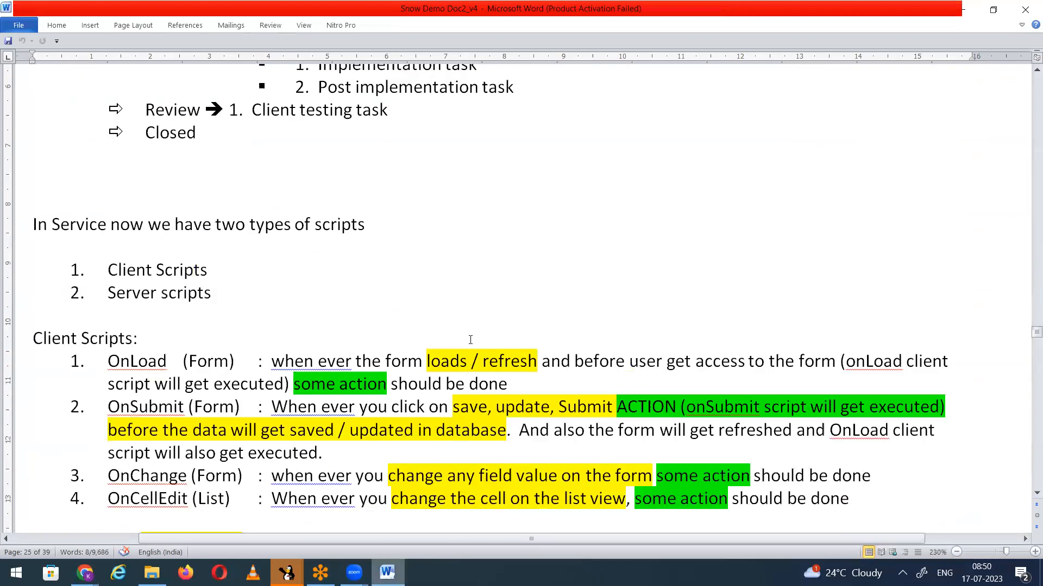
scroll(470, 340, "down", 11)
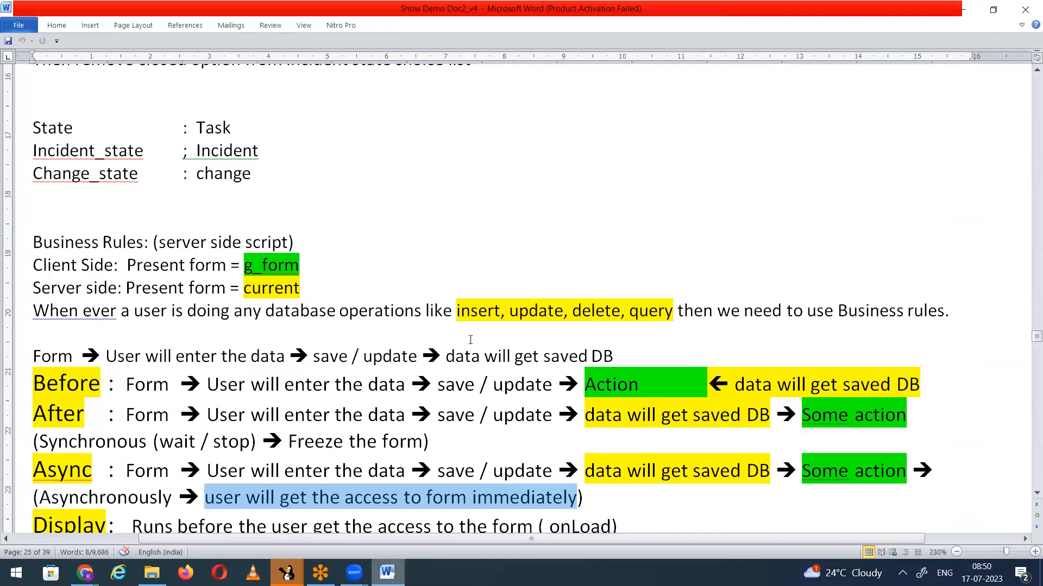
scroll(470, 340, "down", 10)
scroll(470, 340, "down", 1)
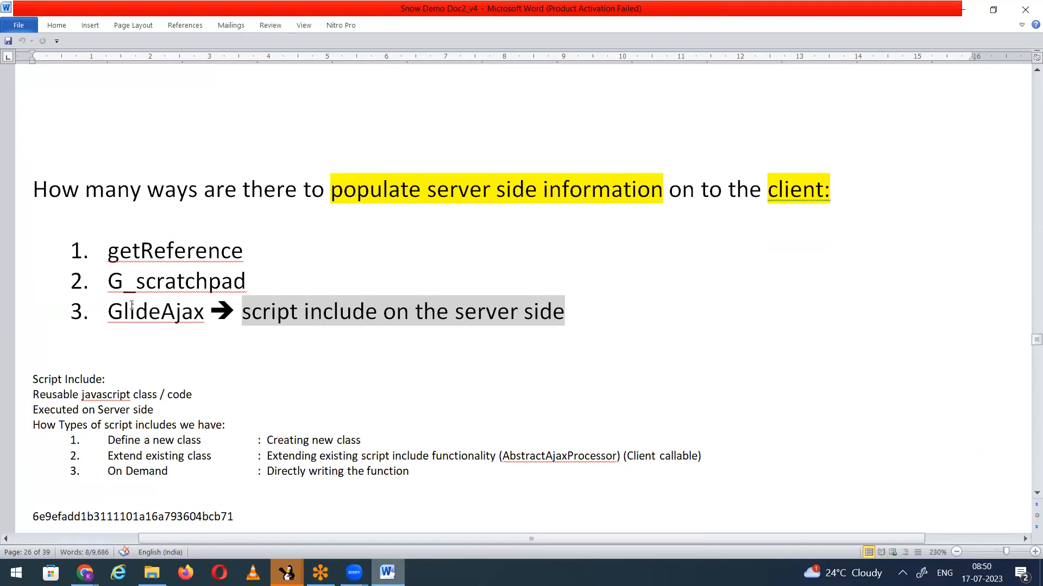
Step: Go through the getReference, G_scratchpad and GlideAjax entries by selecting each, ending with G_scratchpad selected
left_click(99, 309)
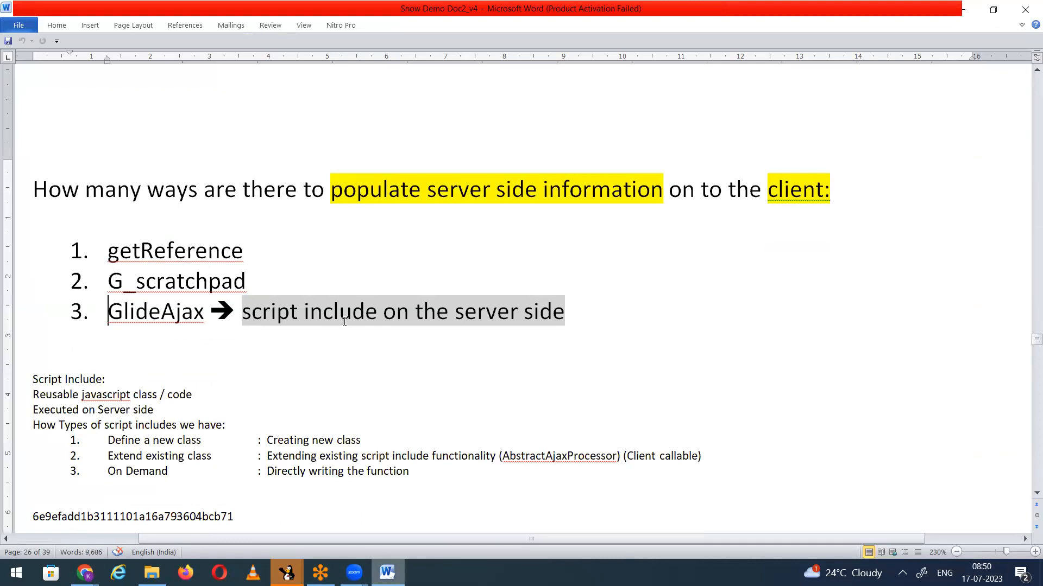
left_click(586, 312)
left_click_drag(108, 282, 260, 282)
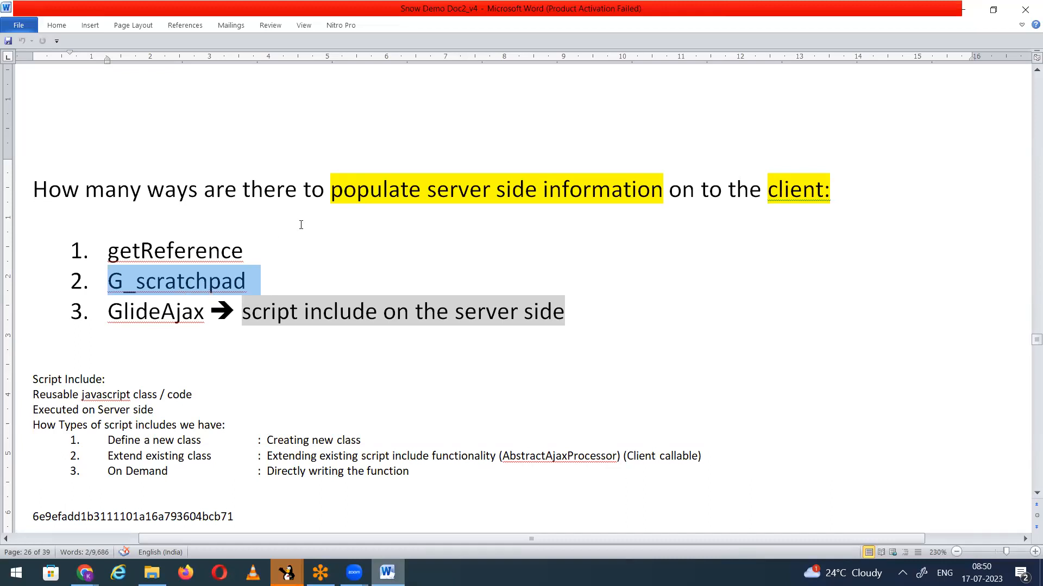
left_click_drag(107, 250, 266, 249)
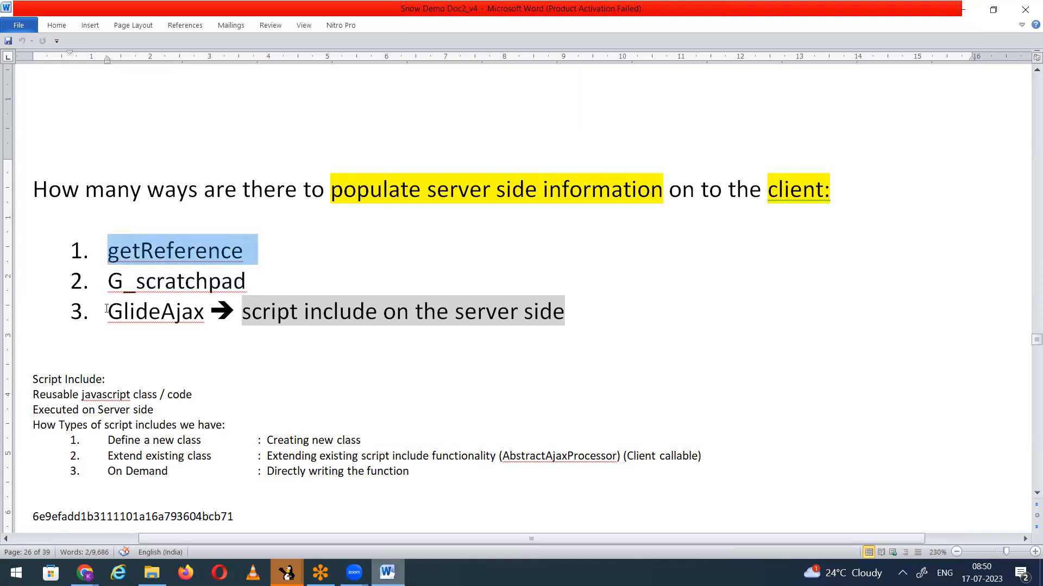
left_click_drag(127, 311, 372, 333)
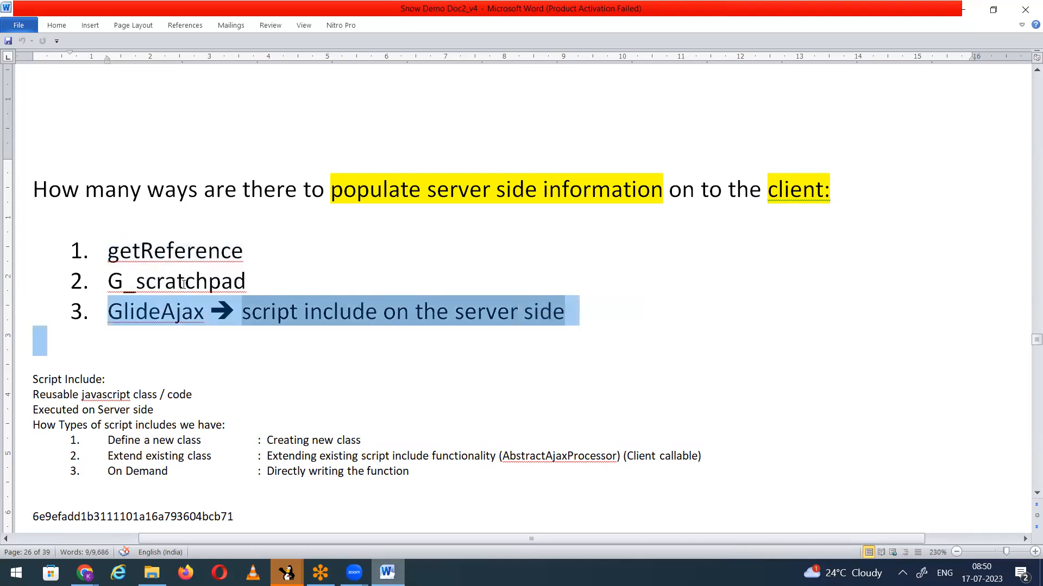
left_click_drag(267, 276, 60, 282)
key("ctrl+c")
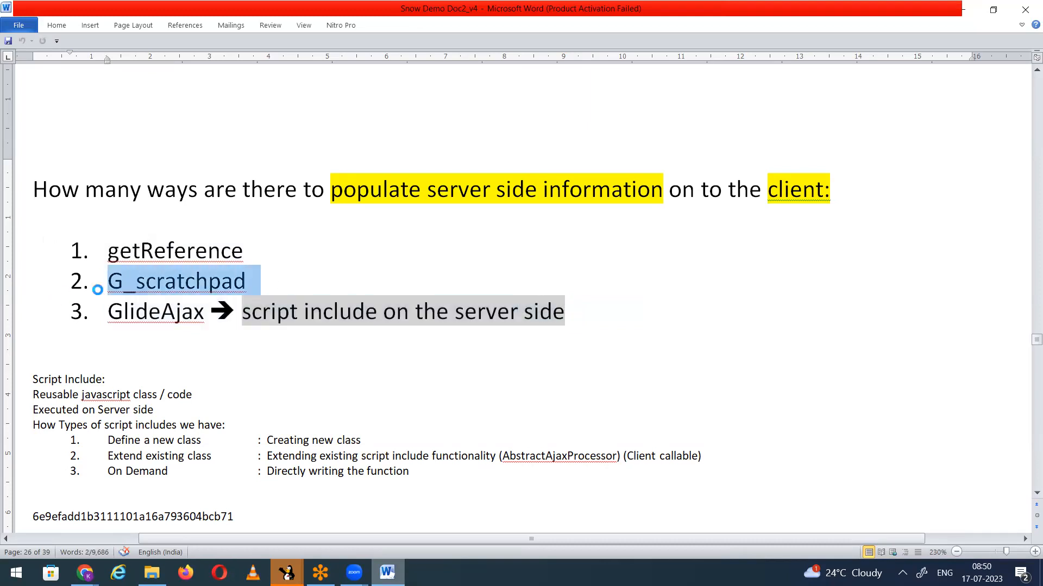
Step: Move the G_scratchpad entry below GlideAjax so it is third in the list, and remove the empty numbered line
key("Delete")
left_click(598, 284)
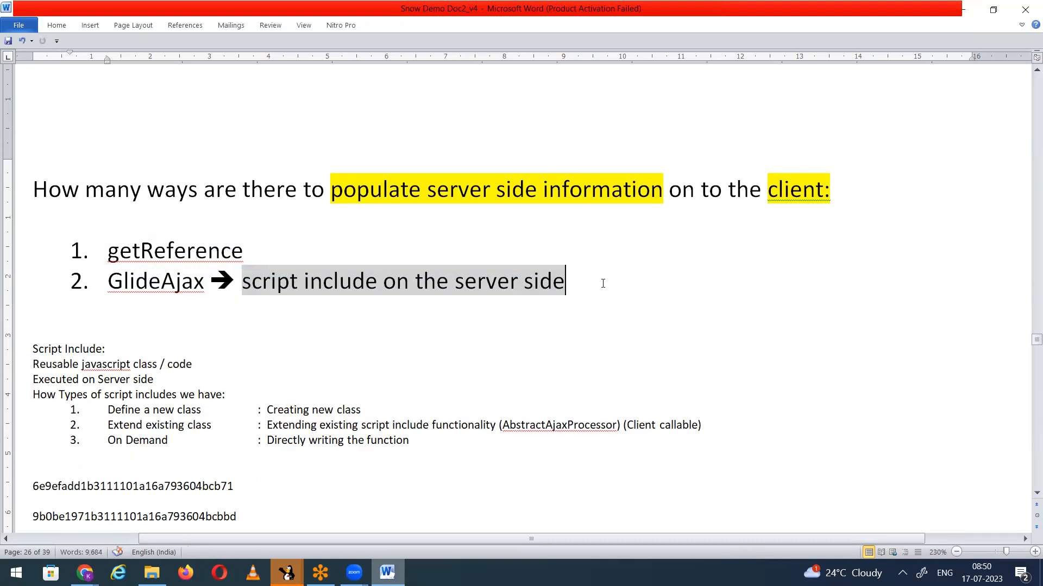
key("Return")
key("ctrl+v")
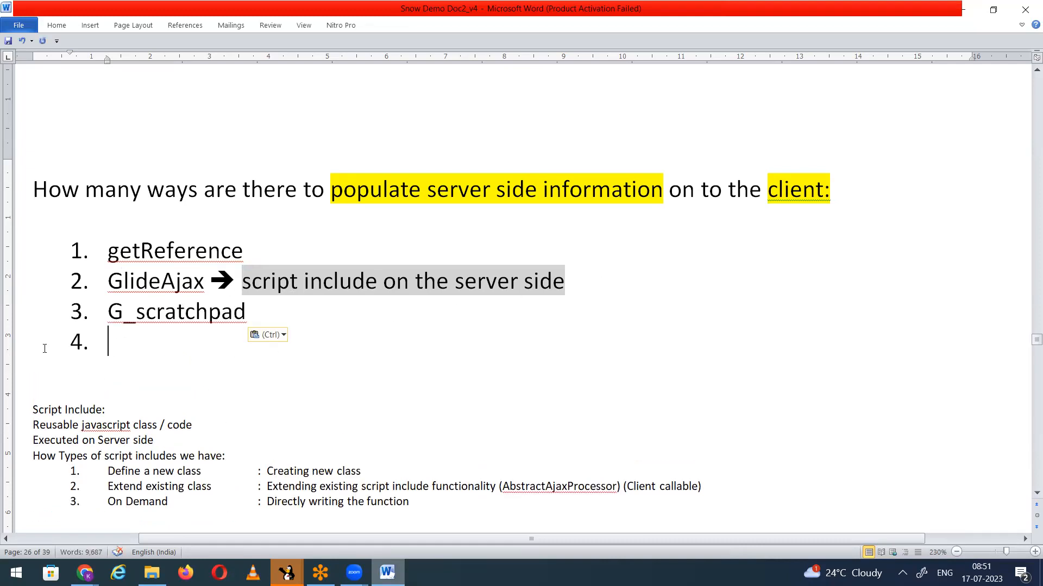
key("BackSpace")
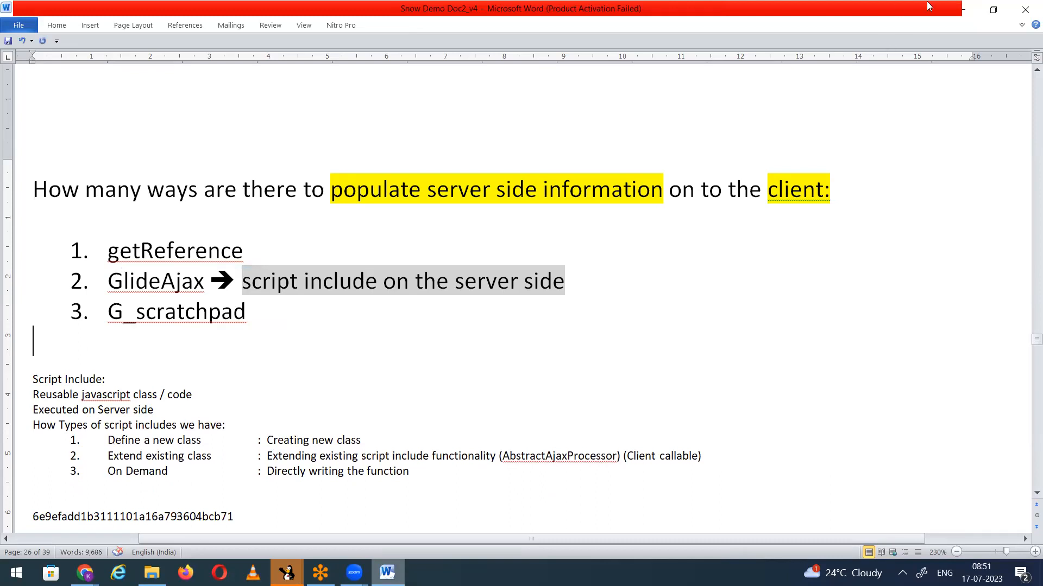
Step: Switch back to ServiceNow in Chrome and set the async test incident's State to In Progress
left_click(963, 9)
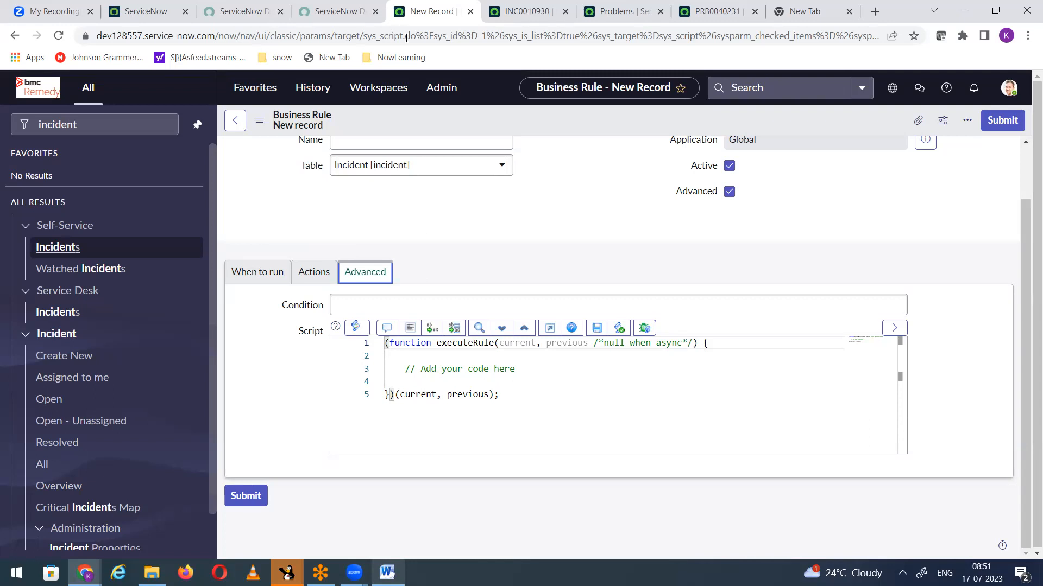
left_click(531, 14)
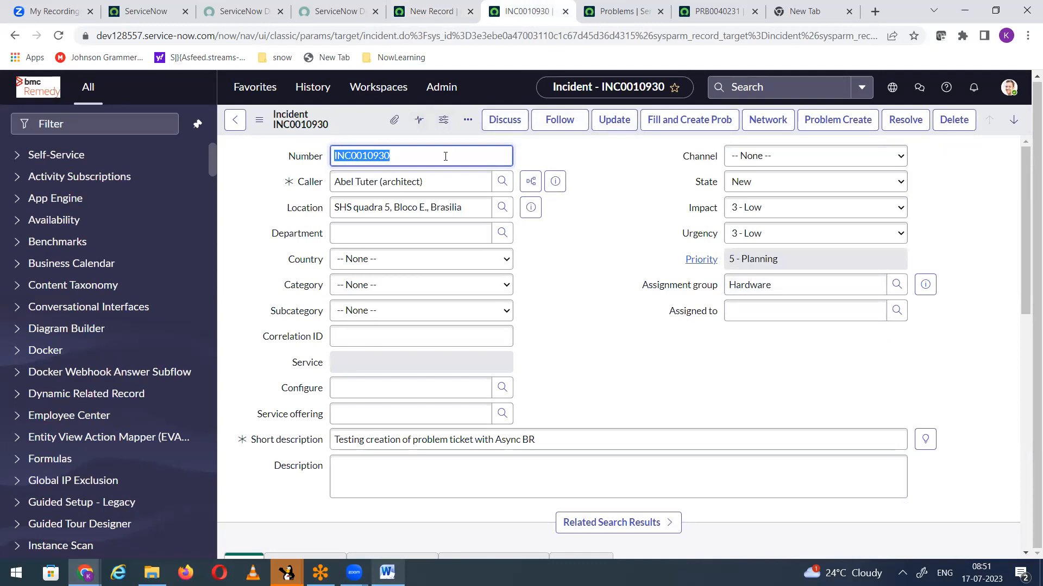
left_click(742, 186)
left_click(746, 217)
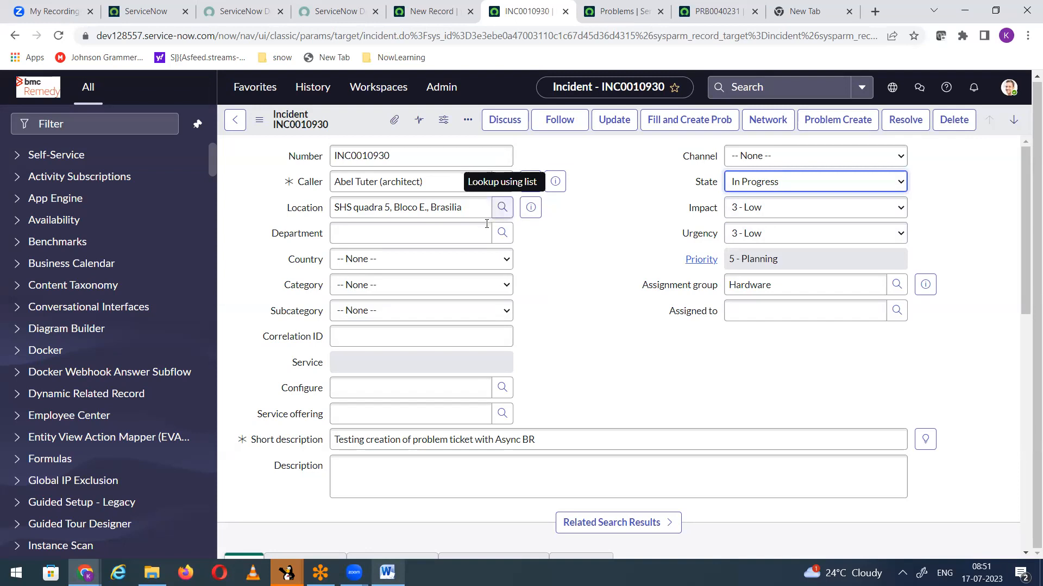
Step: Check the problems list and duplicate the browser tab holding the async test incident
left_click(624, 11)
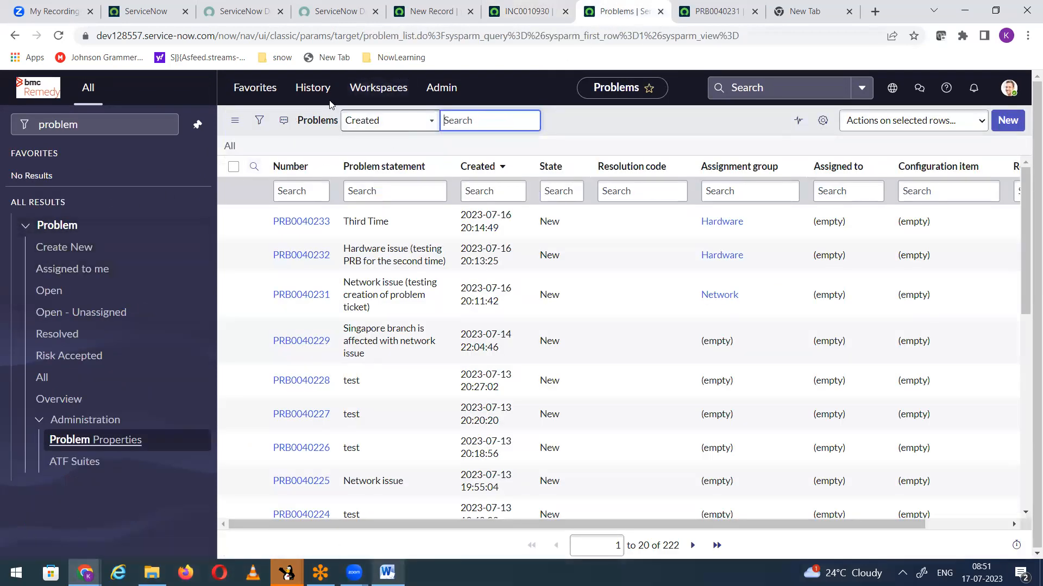
left_click(513, 17)
right_click(514, 16)
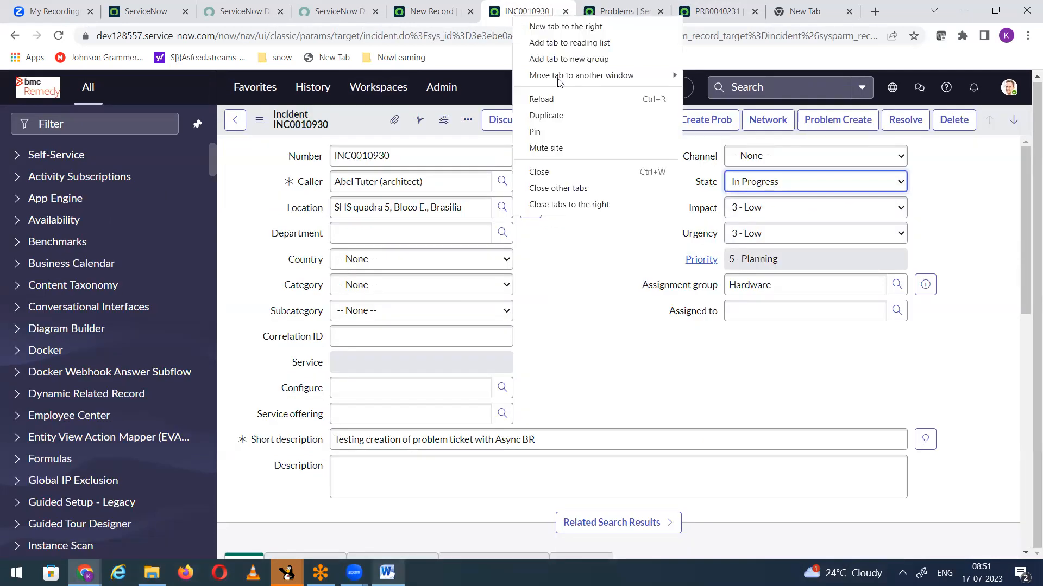
left_click(565, 115)
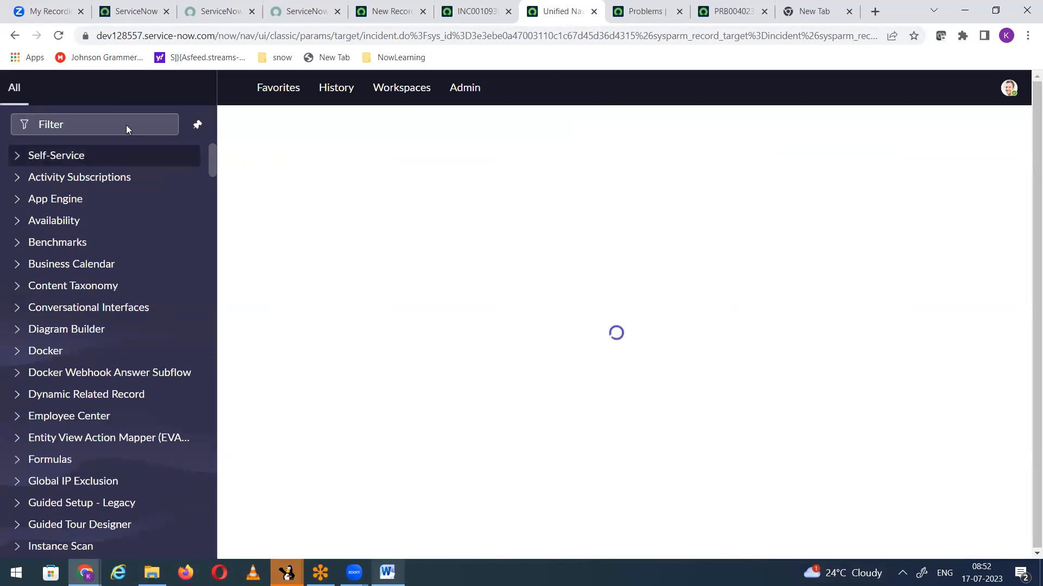
left_click(127, 125)
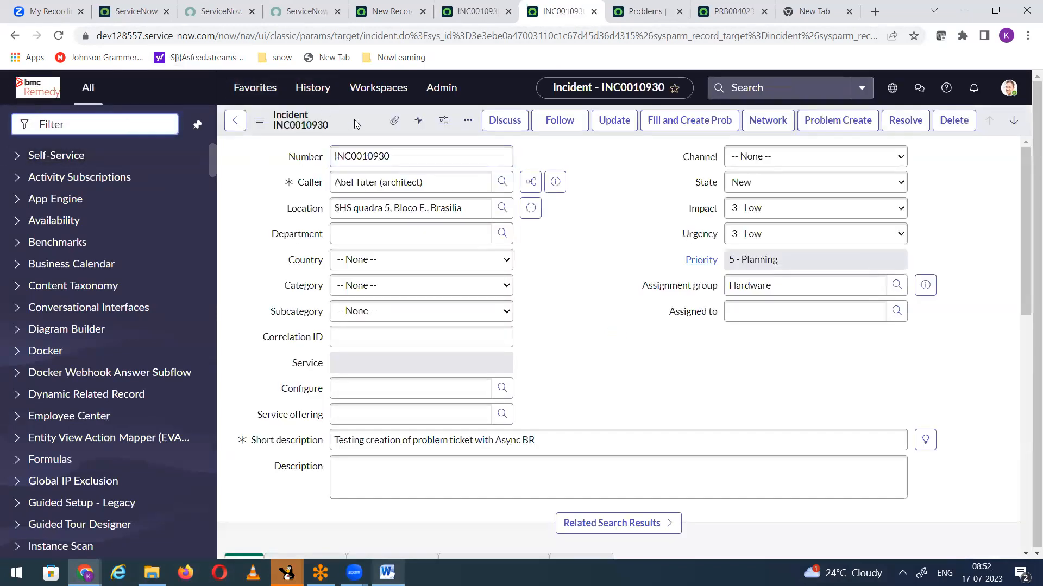
Step: Open the business rules configured for the incident form and start a new business rule record
right_click(354, 119)
mouse_move(423, 357)
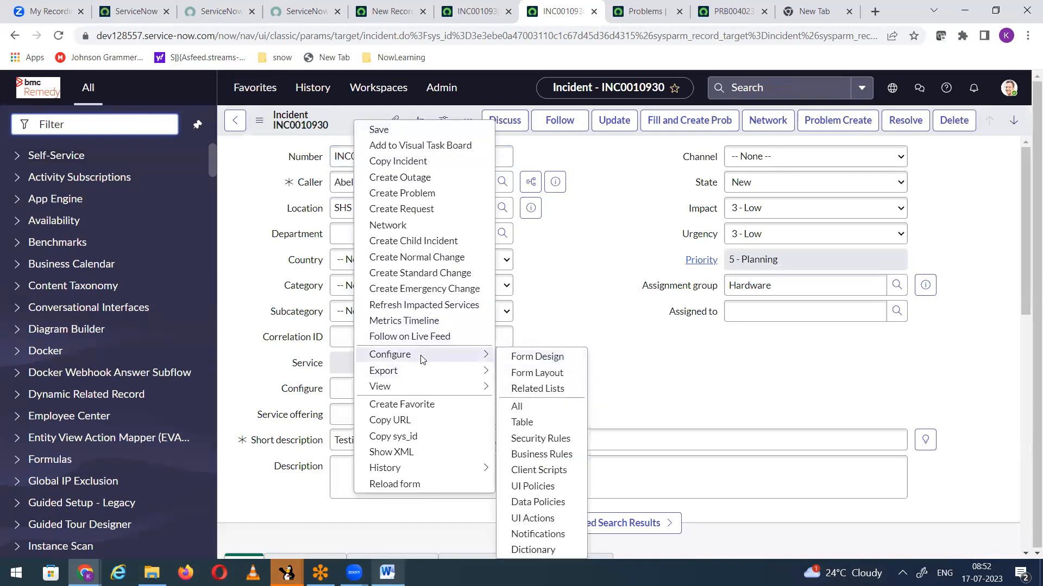
left_click(532, 456)
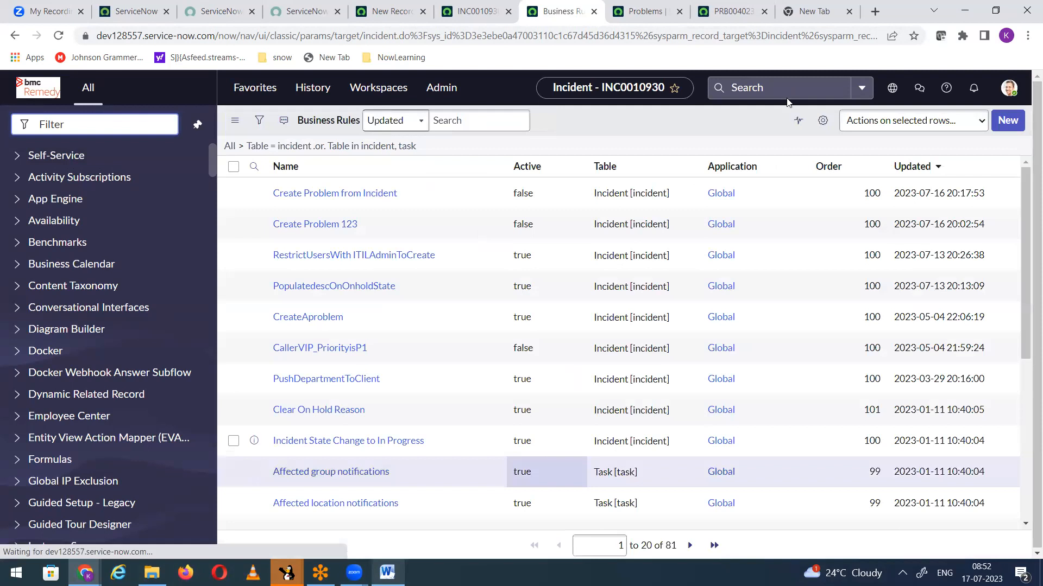
left_click(1003, 126)
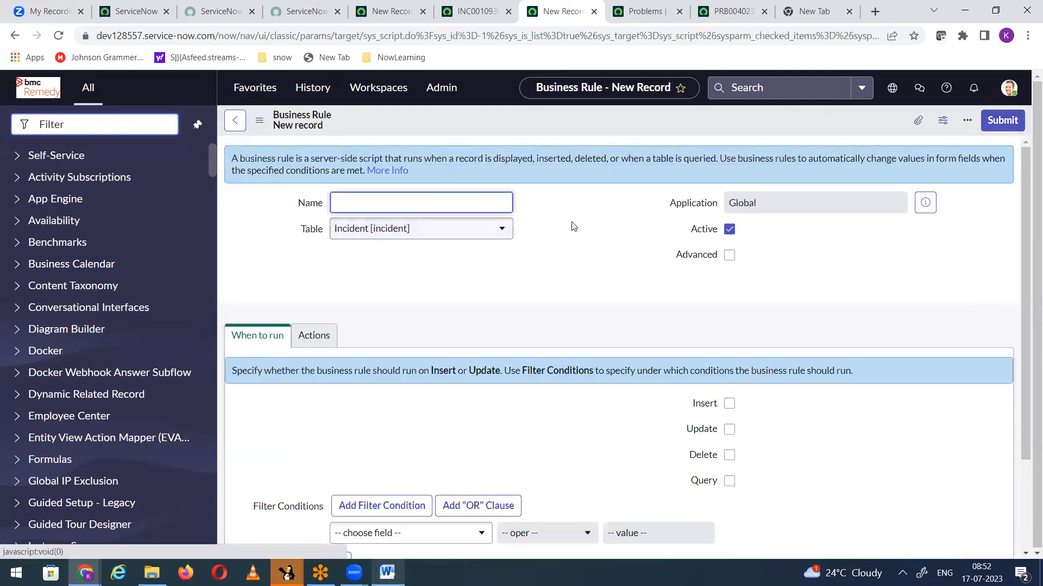
left_click(574, 227)
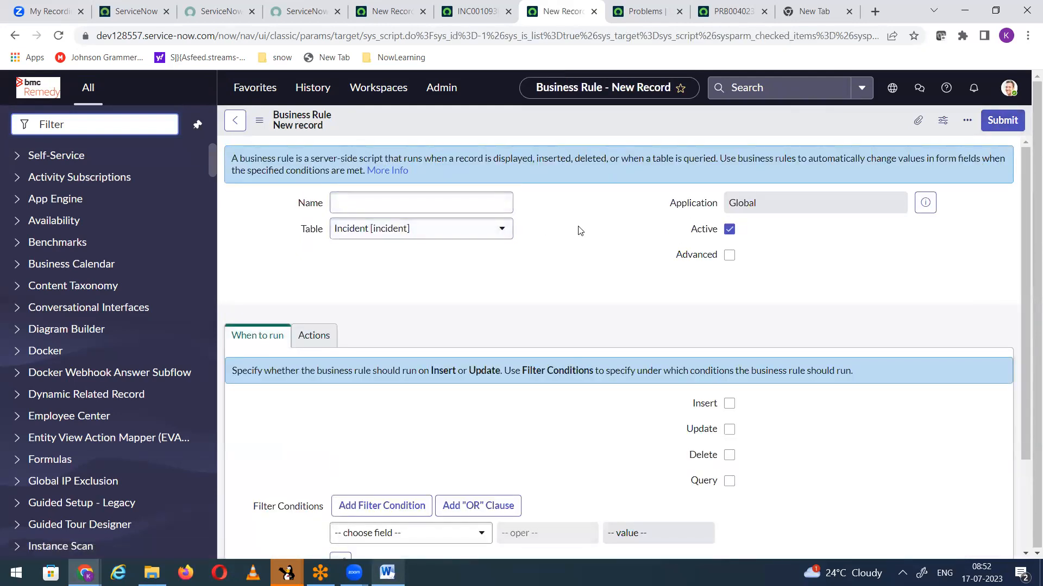
scroll(586, 230, "down", 3)
scroll(586, 230, "up", 3)
Step: Name the business rule Populate AssignedTo email and enable its Advanced option
left_click(360, 198)
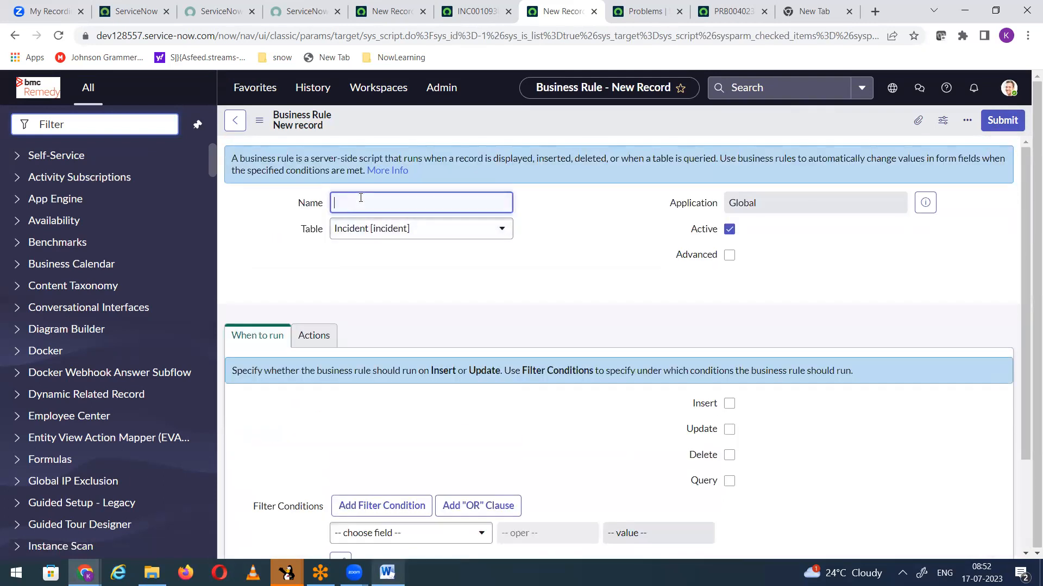
type("Populate AssignedTo emai")
left_click(729, 255)
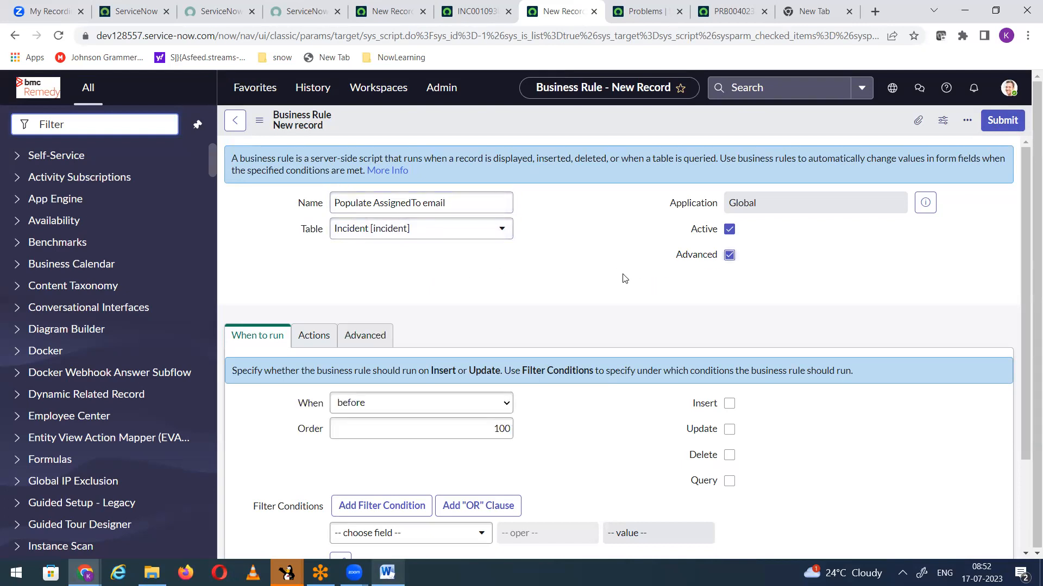
Step: Set the rule's When to display and select the placeholder comment in its script
scroll(348, 278, "down", 2)
left_click(372, 285)
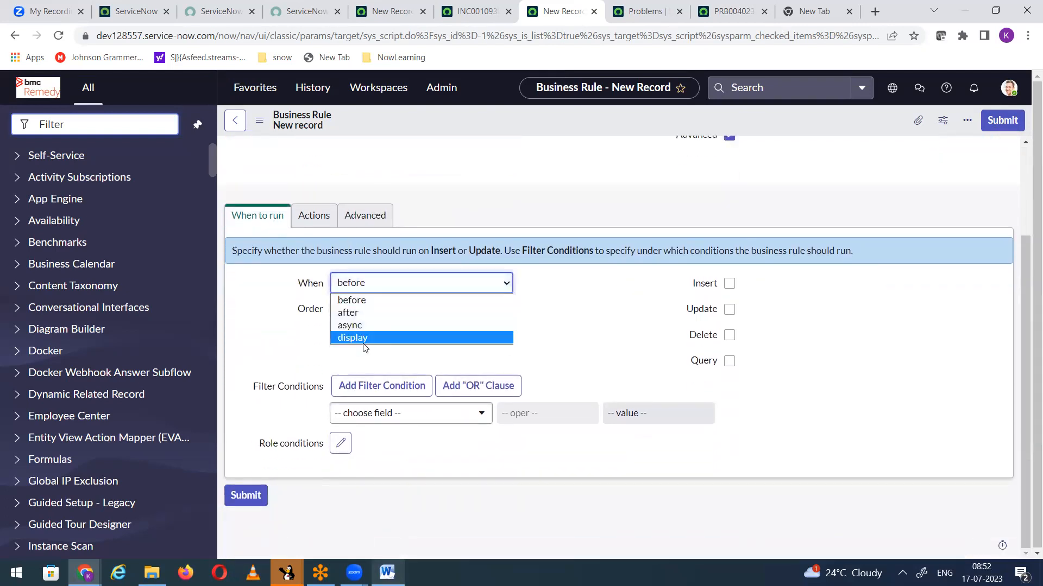
left_click(358, 339)
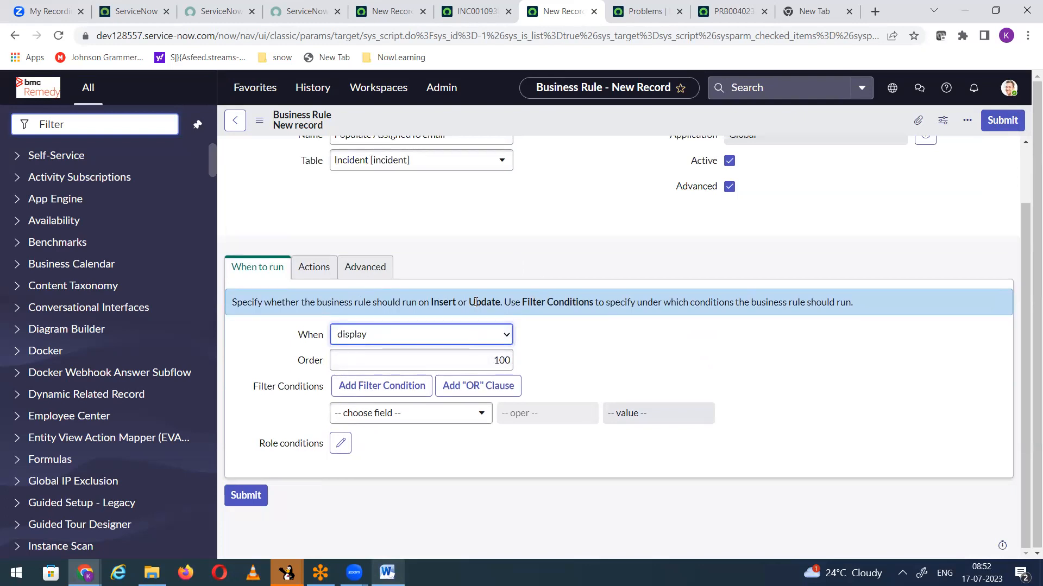
left_click(365, 268)
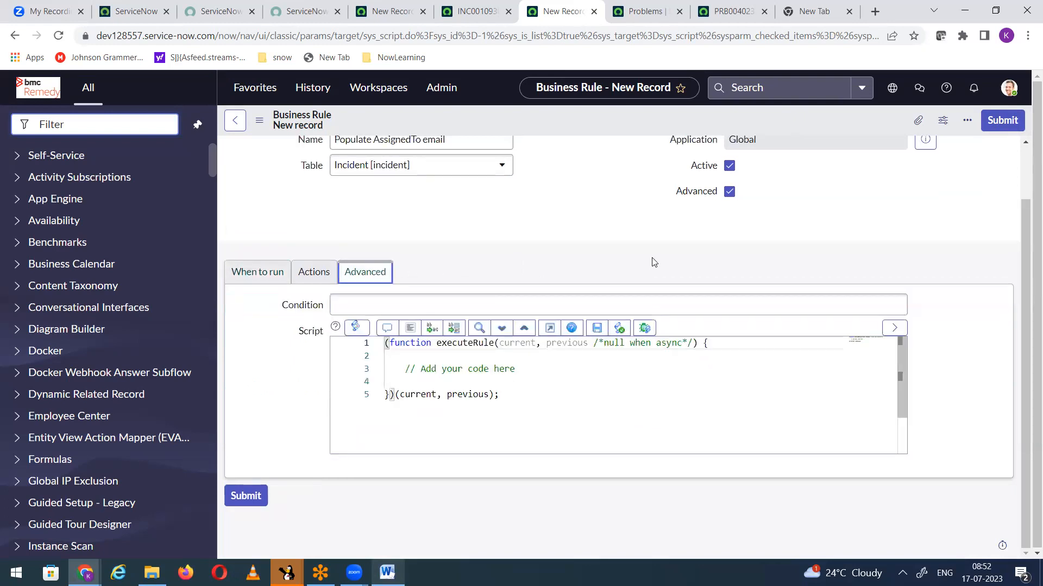
left_click_drag(406, 368, 612, 367)
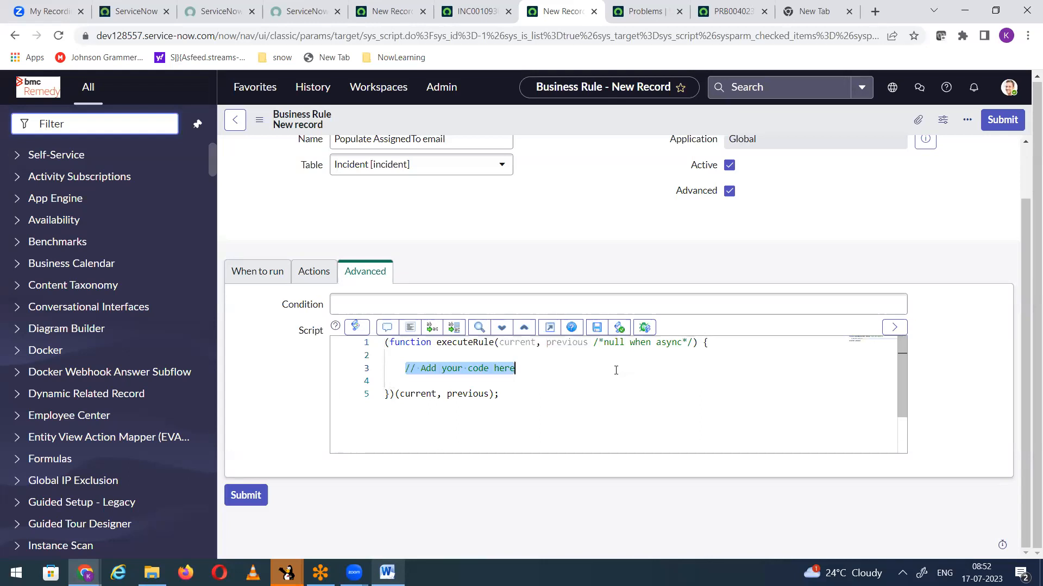
left_click(307, 276)
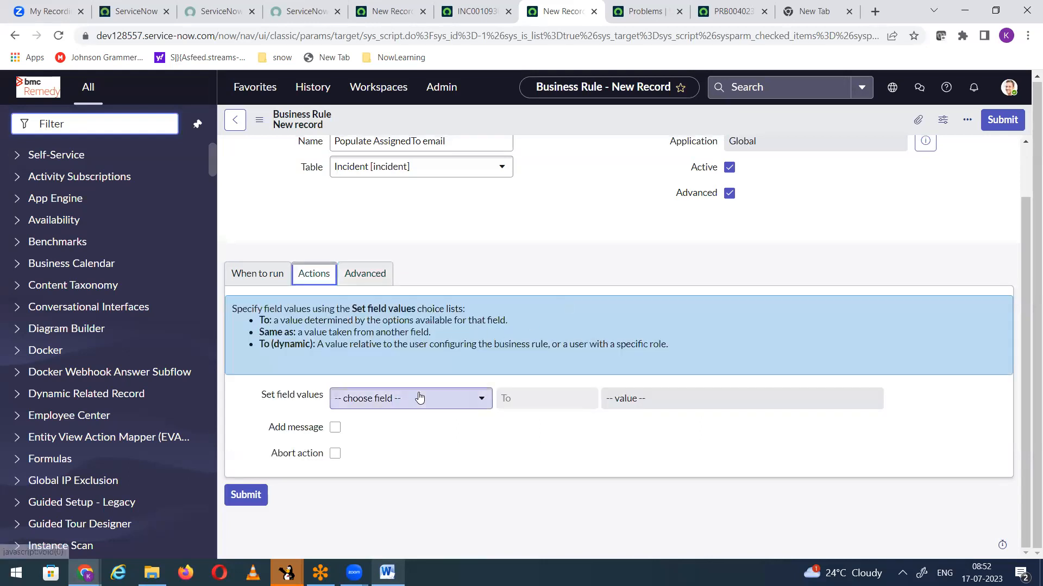
left_click(416, 398)
scroll(414, 366, "down", 1)
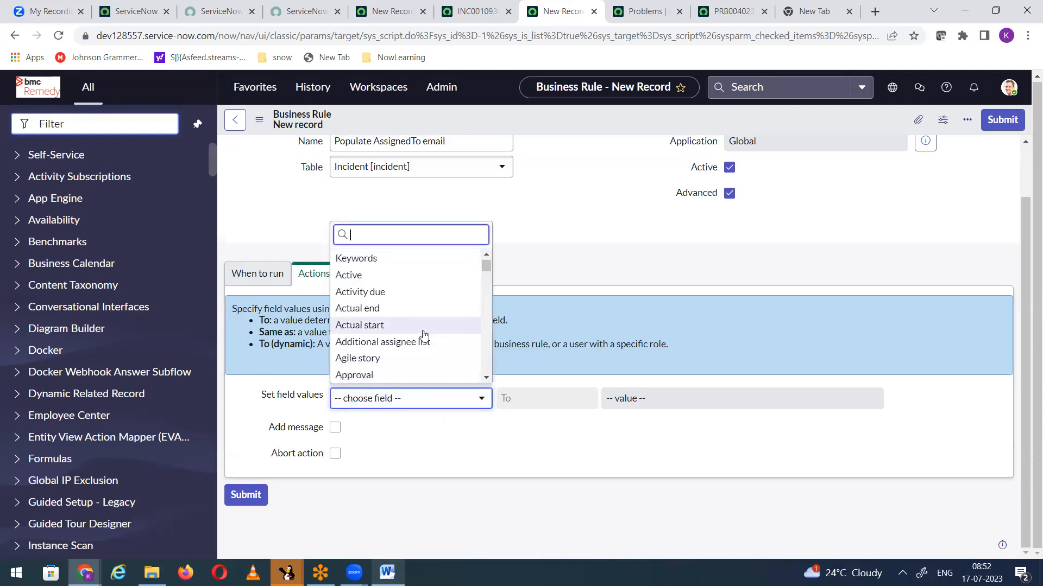
type("ass")
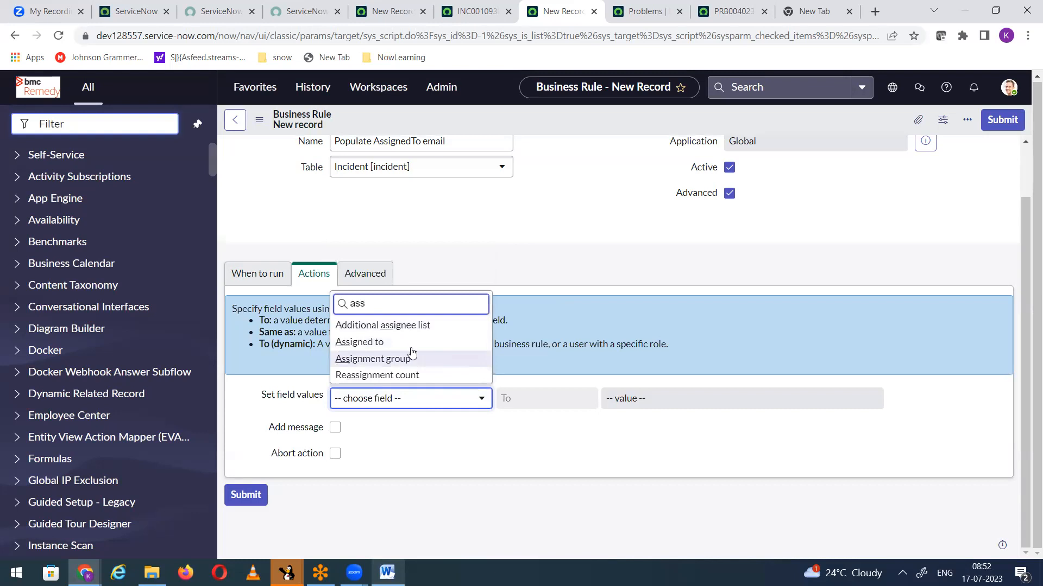
key("Return")
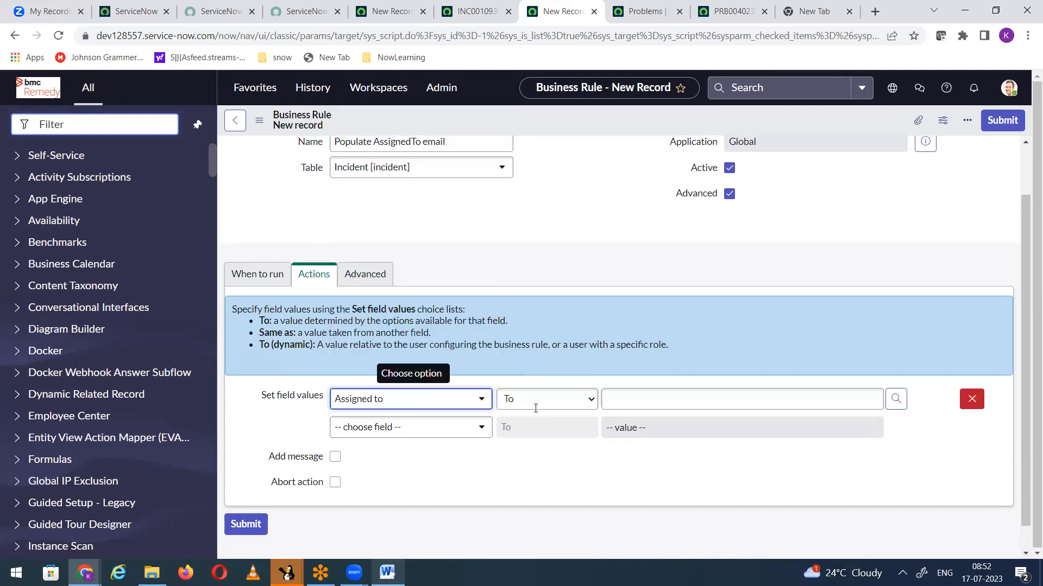
left_click(552, 461)
left_click(509, 478)
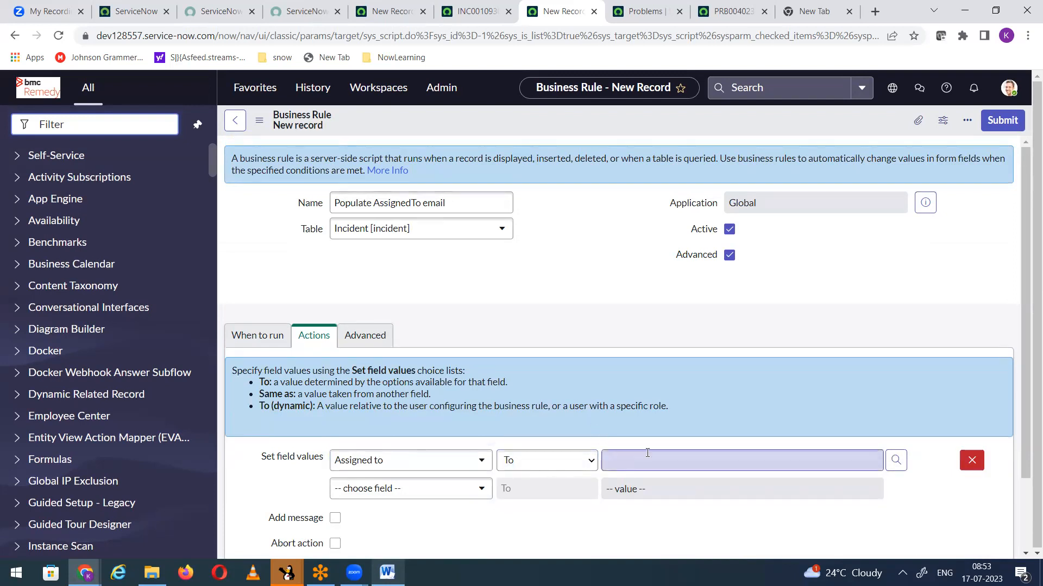
left_click(545, 467)
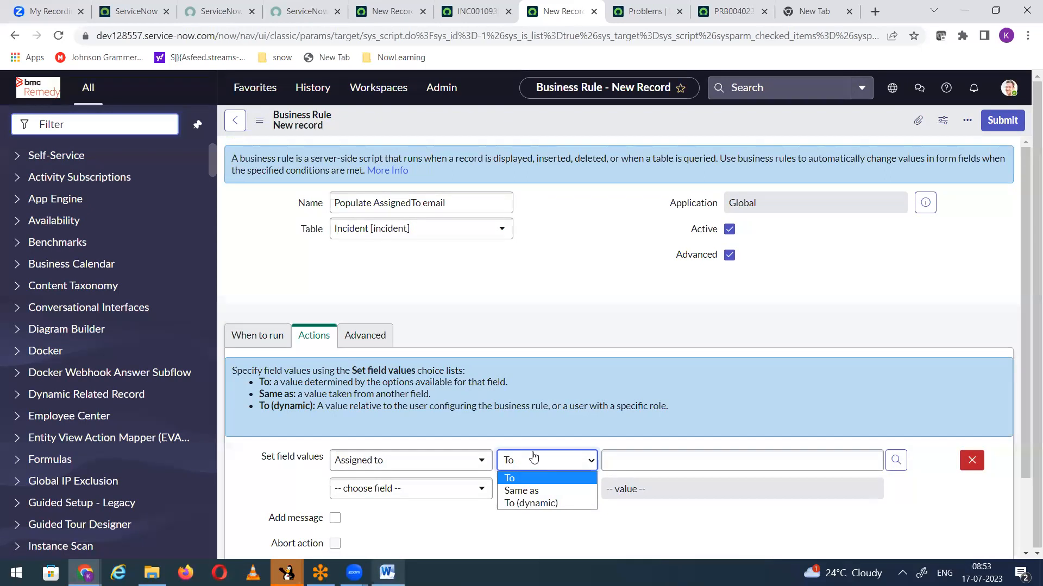
left_click(527, 400)
scroll(547, 309, "down", 2)
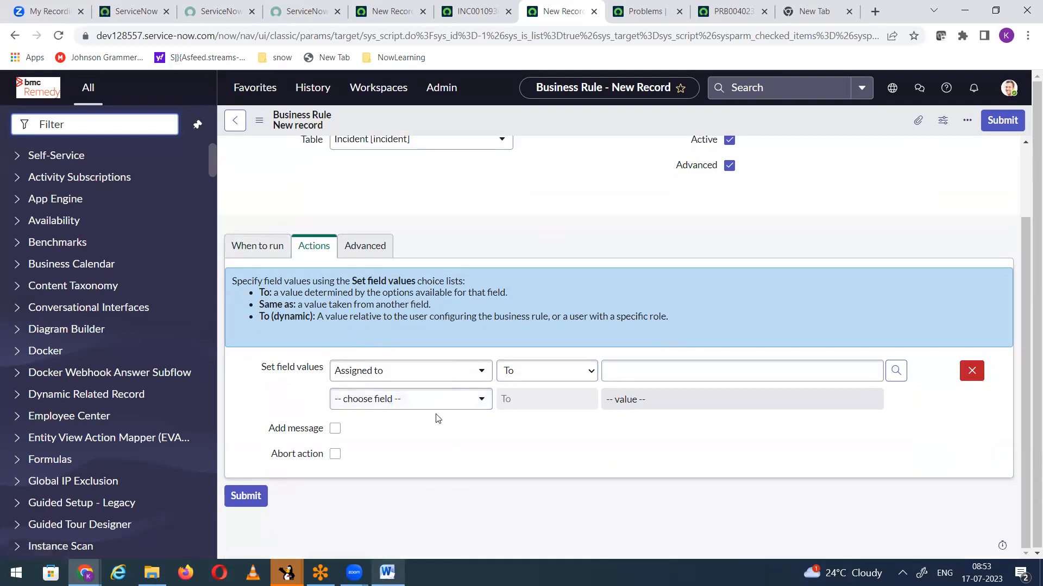
left_click(971, 371)
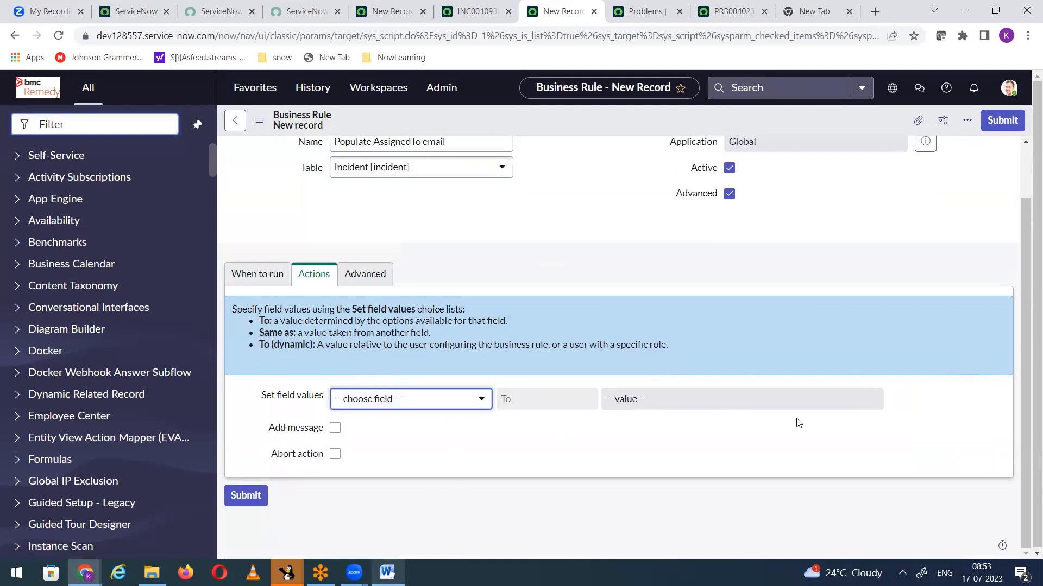
Step: Add a filter condition to the business rule requiring that Assigned to is not empty
left_click(271, 283)
left_click(439, 413)
type("ass")
left_click(412, 357)
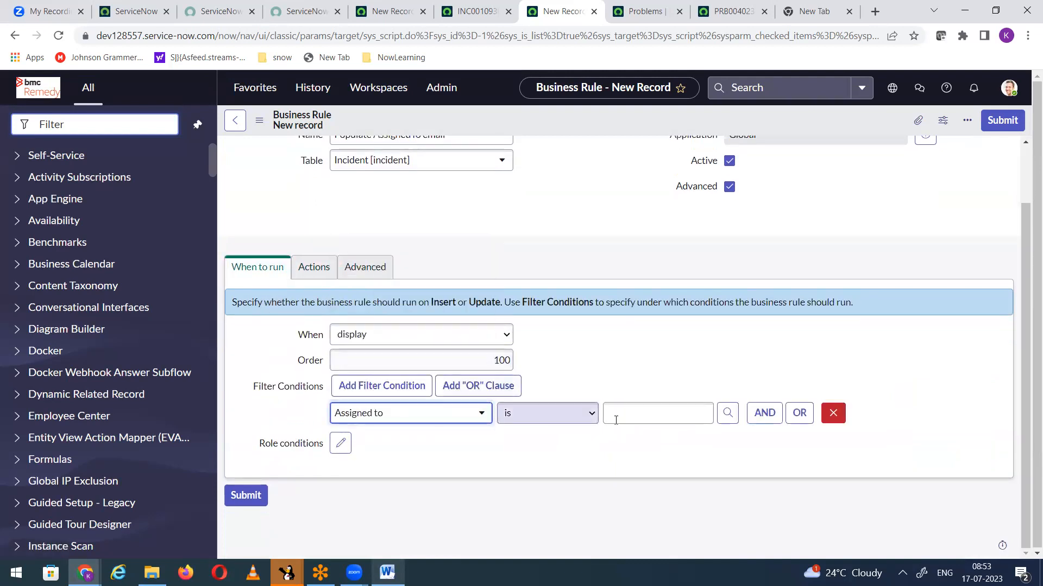
left_click(546, 414)
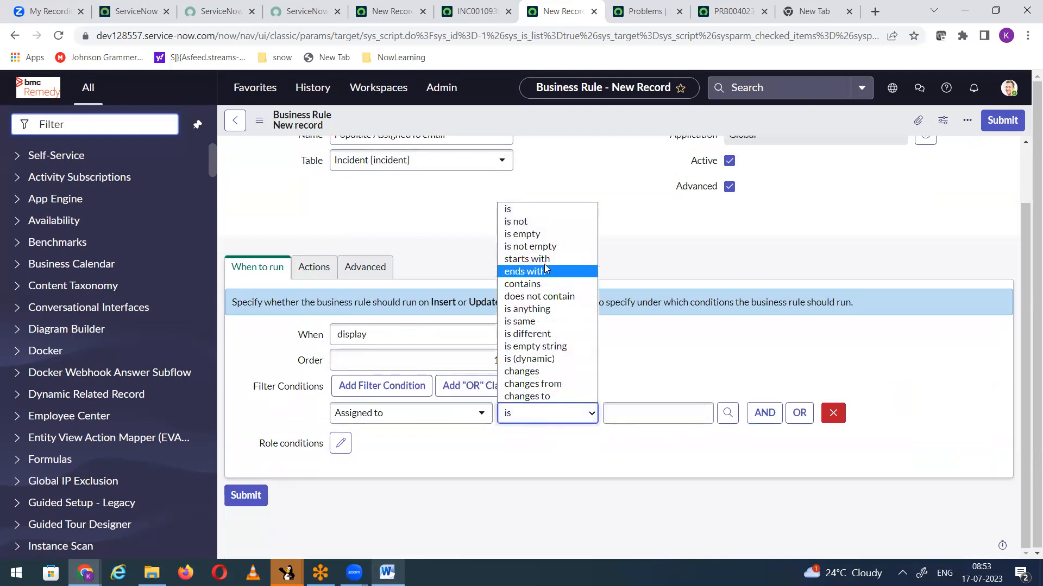
left_click(538, 247)
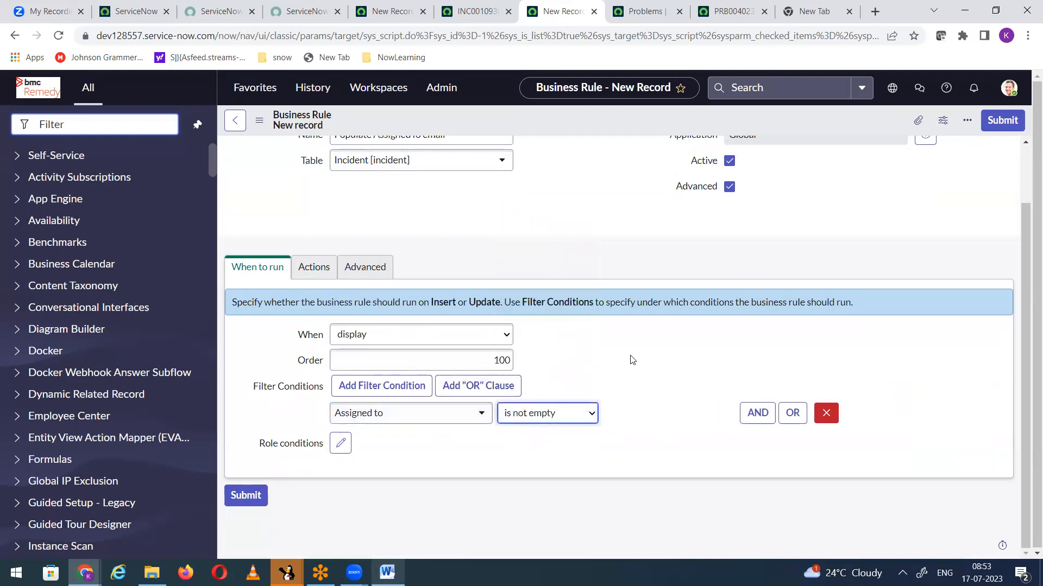
Step: Replace the placeholder comment in the business rule's script with g_scratchpad
left_click(477, 11)
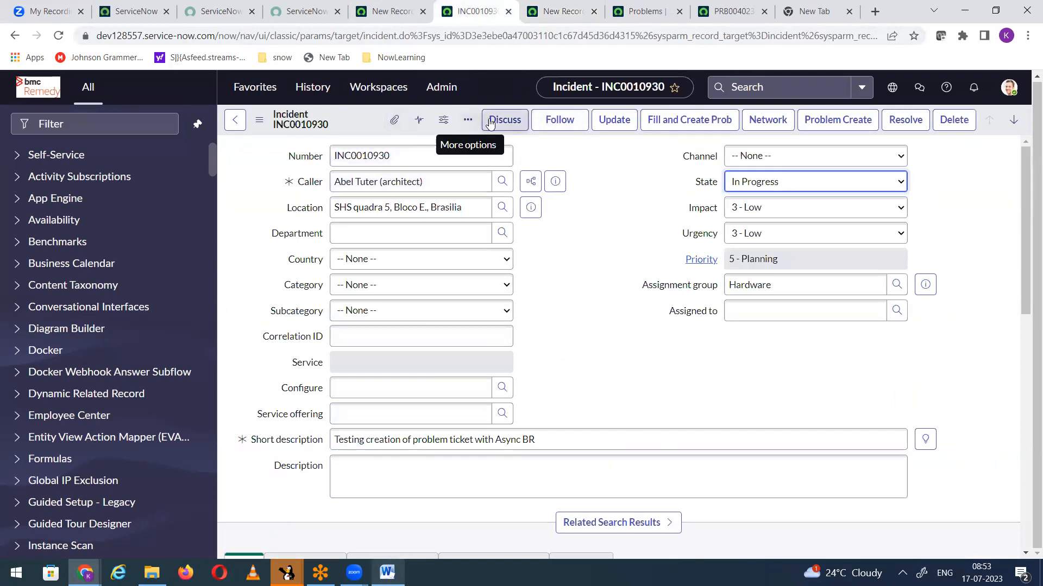
left_click(561, 11)
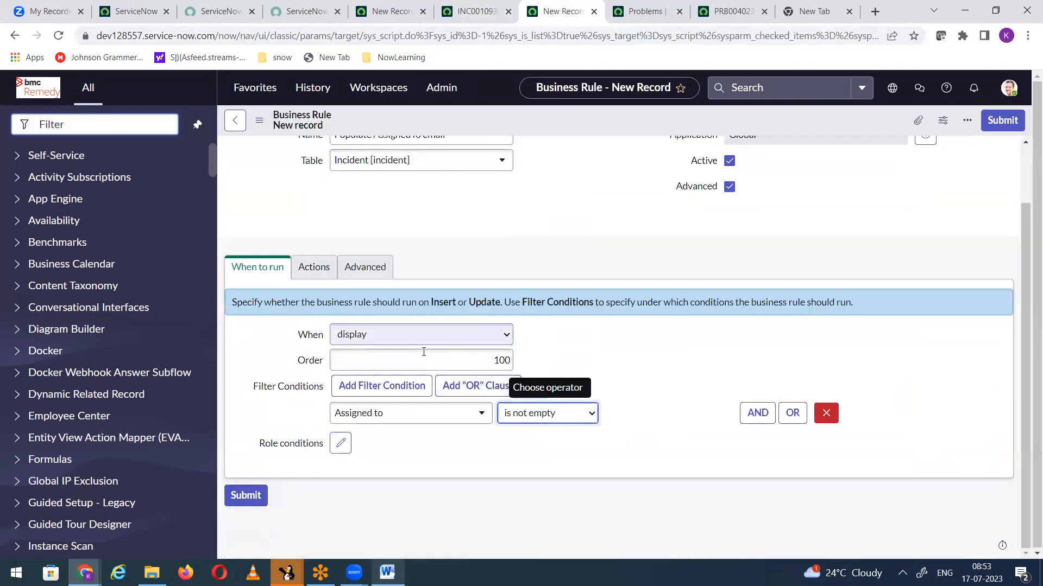
left_click(358, 268)
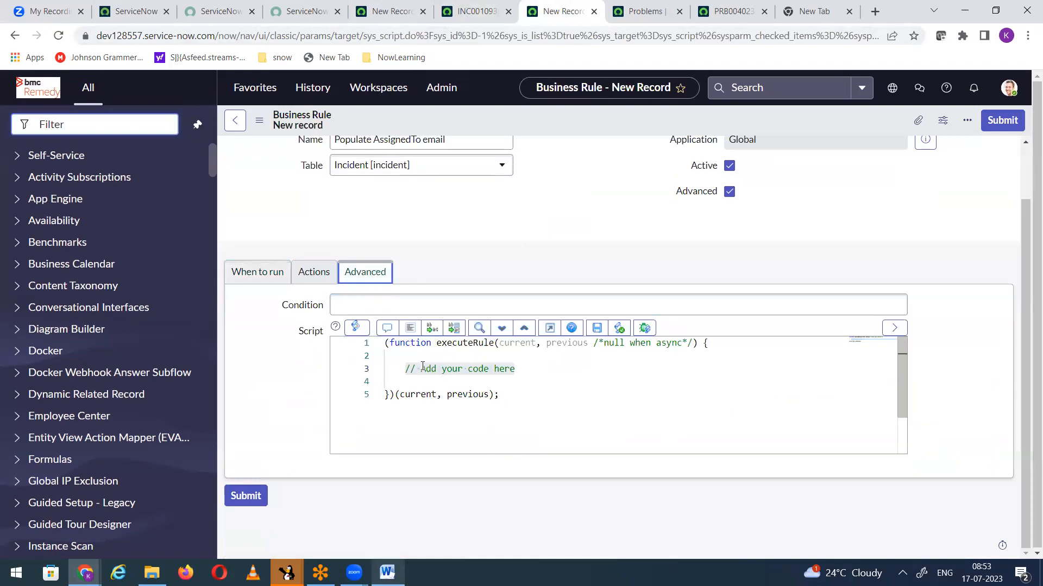
left_click(395, 370)
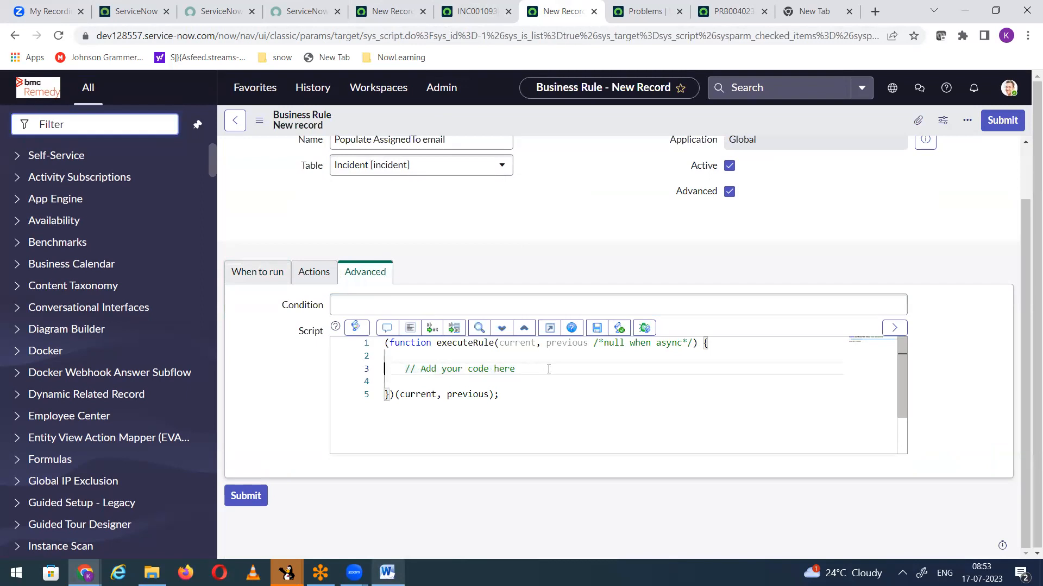
left_click_drag(548, 369, 603, 369)
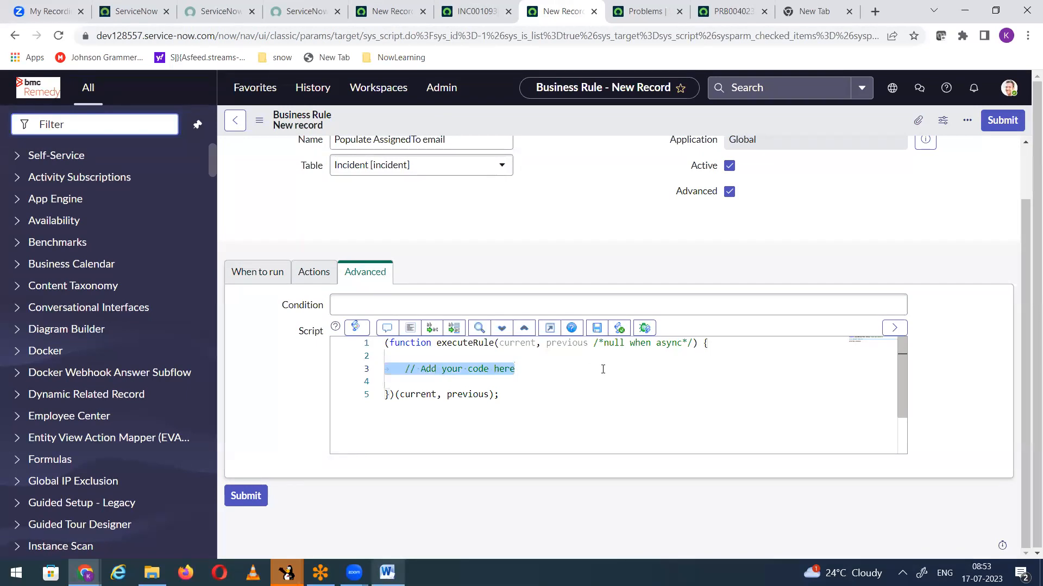
type("g")
key("Escape")
type("_scratchpa")
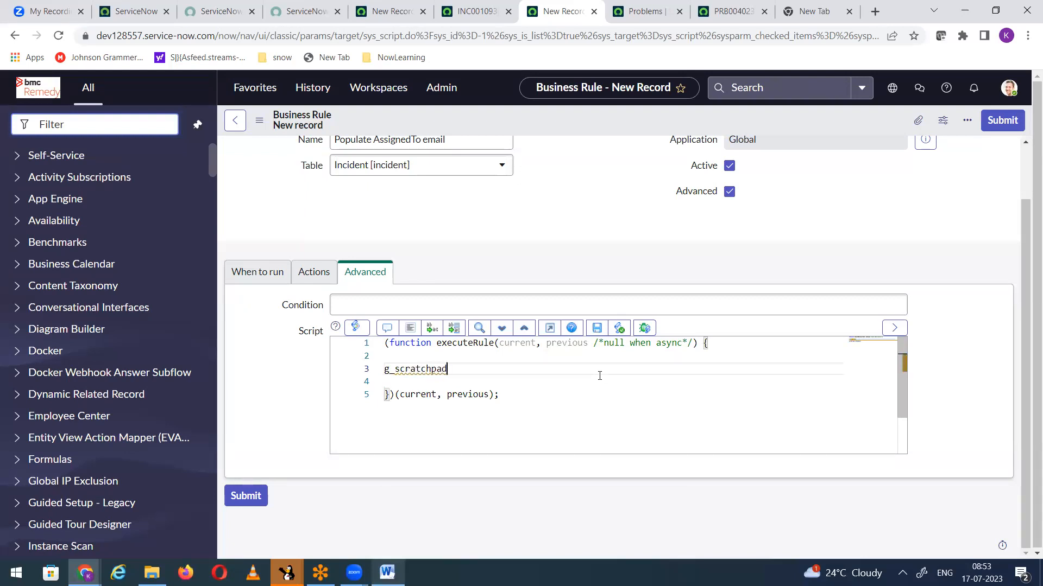
type("d.assignee = curren")
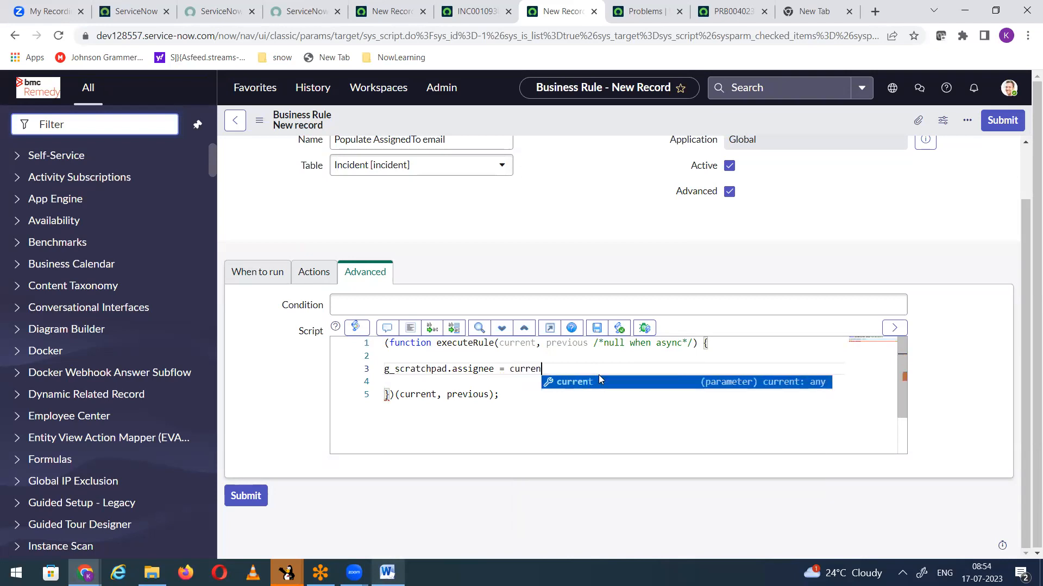
type("t.assi")
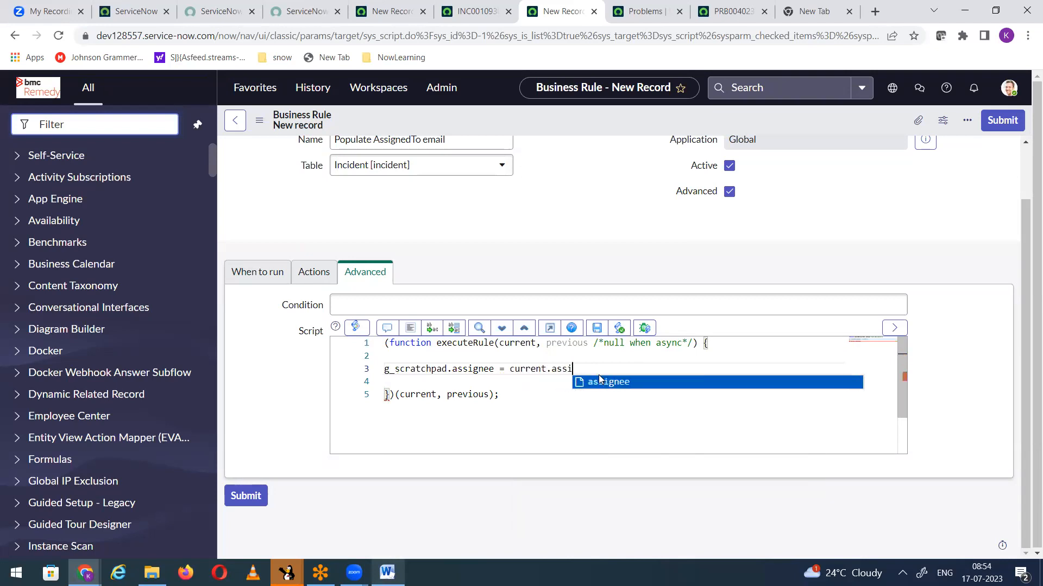
type("ned")
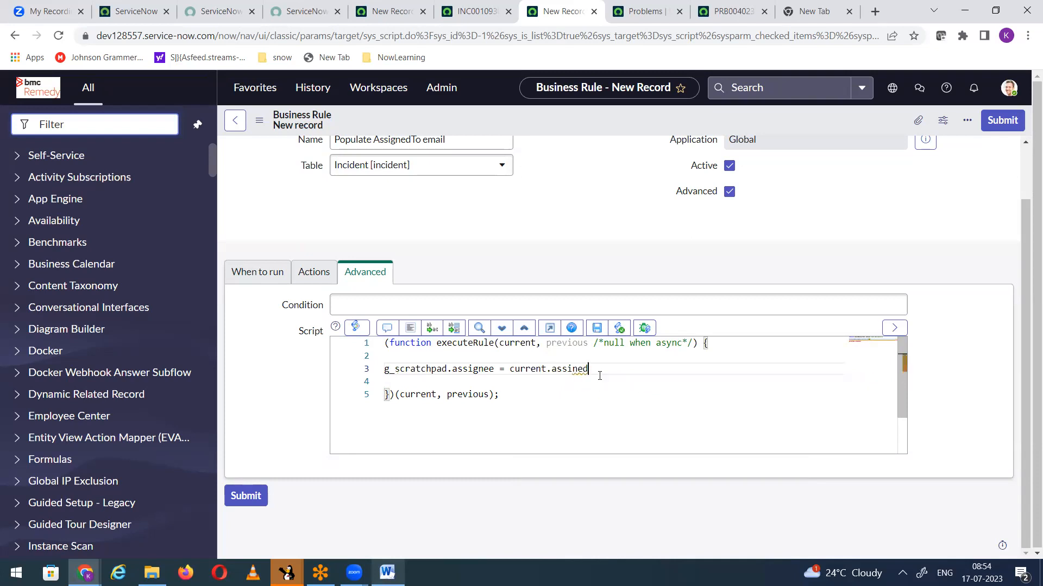
type("_to.email;")
Step: Complete the script line as g_scratchpad.assignee = current.assined_to.email; and save the business rule
left_click(595, 330)
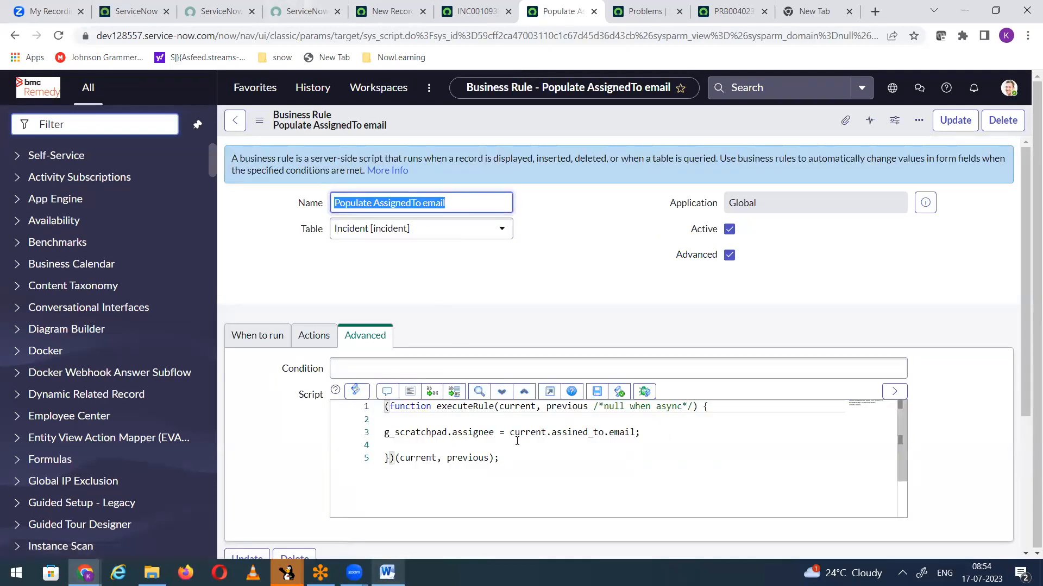
Step: Review the saved rule's script line, examining the scratchpad property and the email expression assigned to it, alongside the incident form
left_click_drag(510, 432, 641, 432)
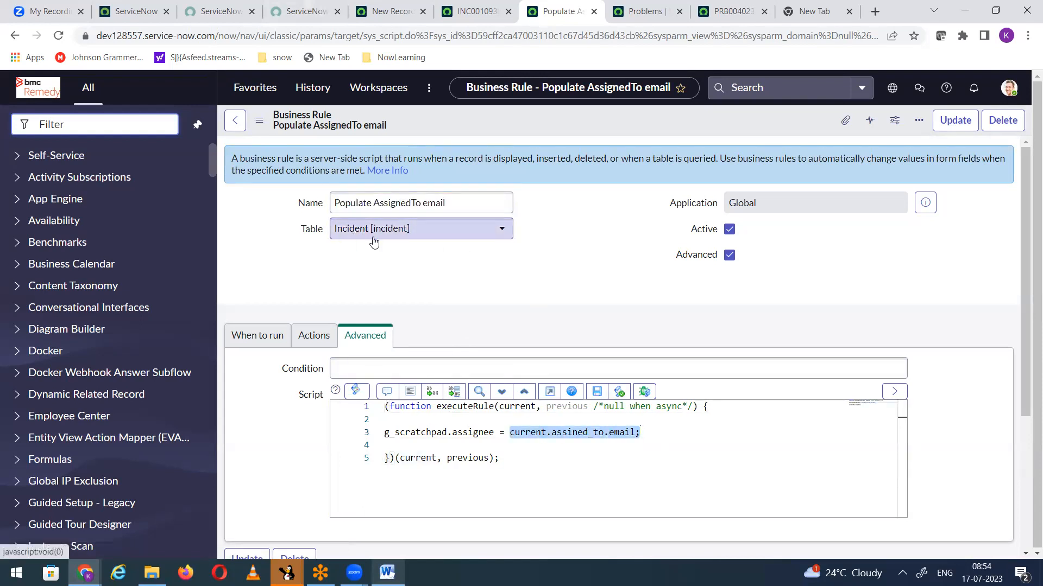
left_click(399, 11)
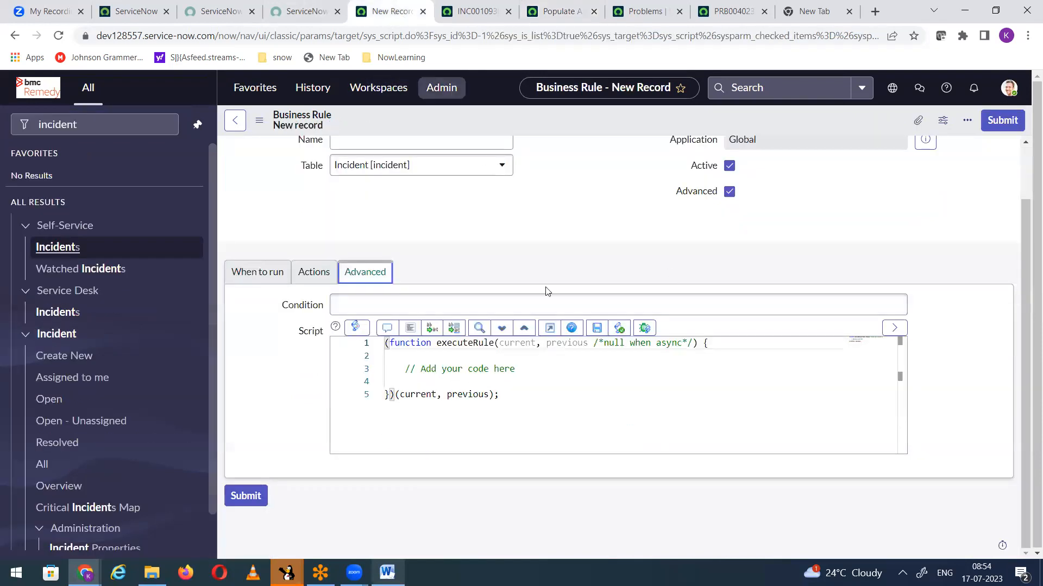
key("ctrl+Tab")
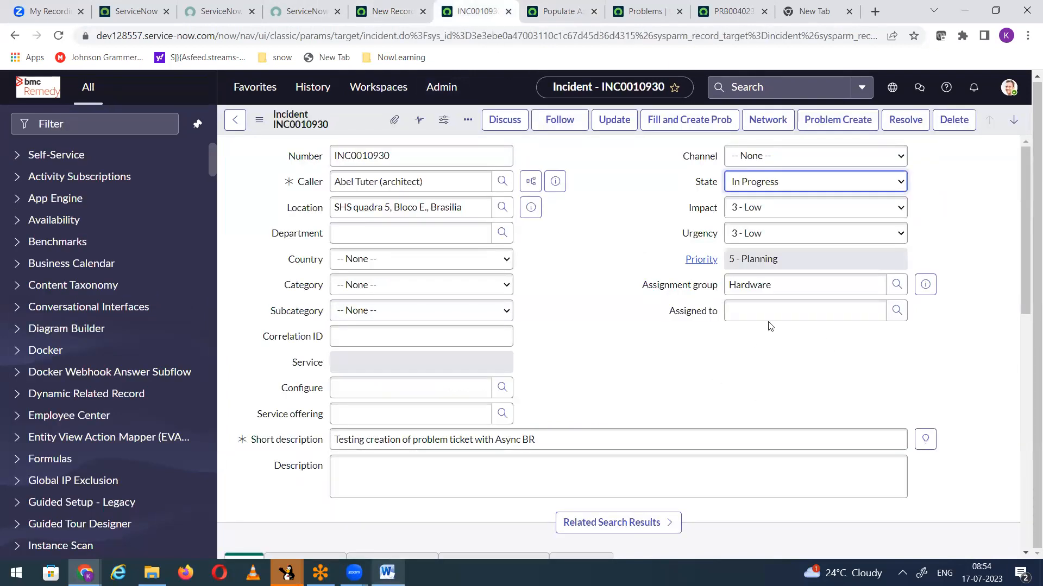
left_click(576, 14)
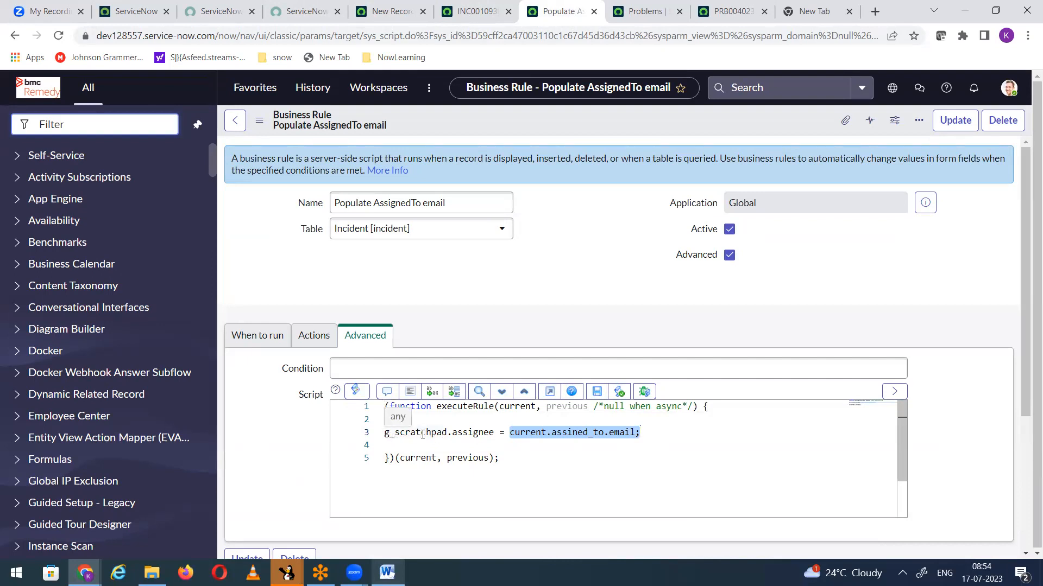
left_click(544, 457)
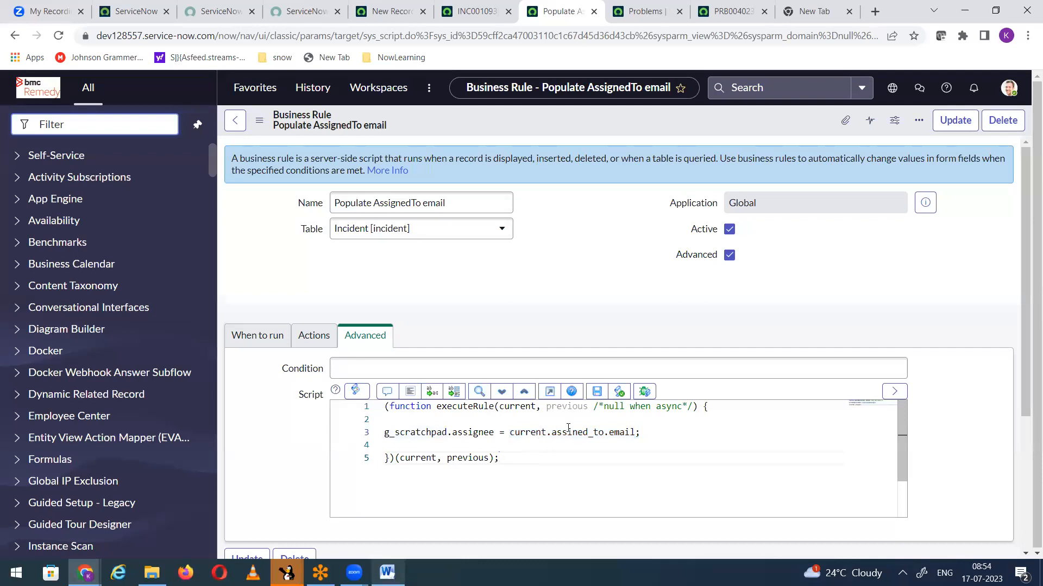
left_click(417, 444)
left_click_drag(494, 432, 479, 433)
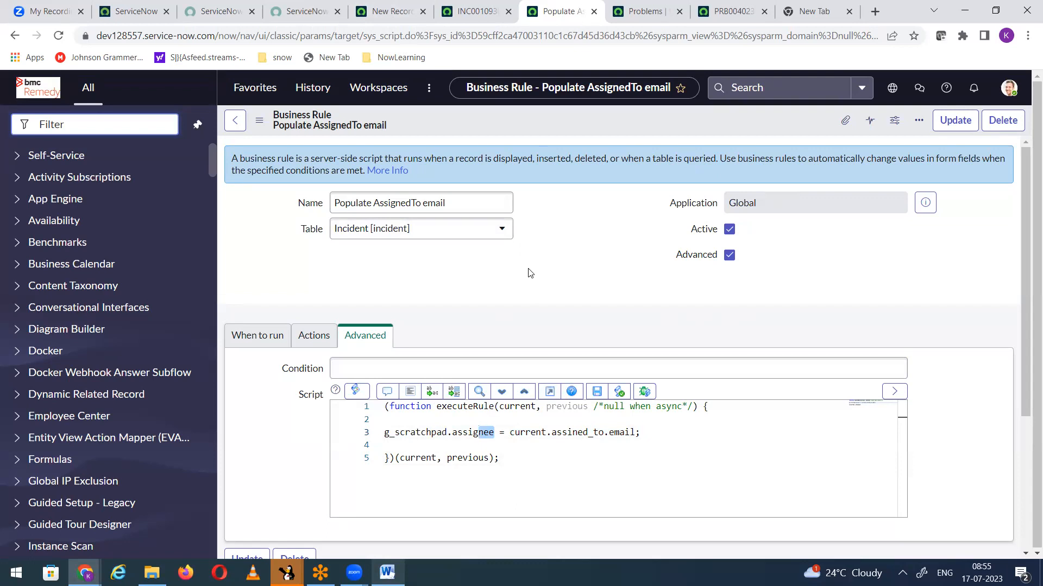
left_click(502, 458)
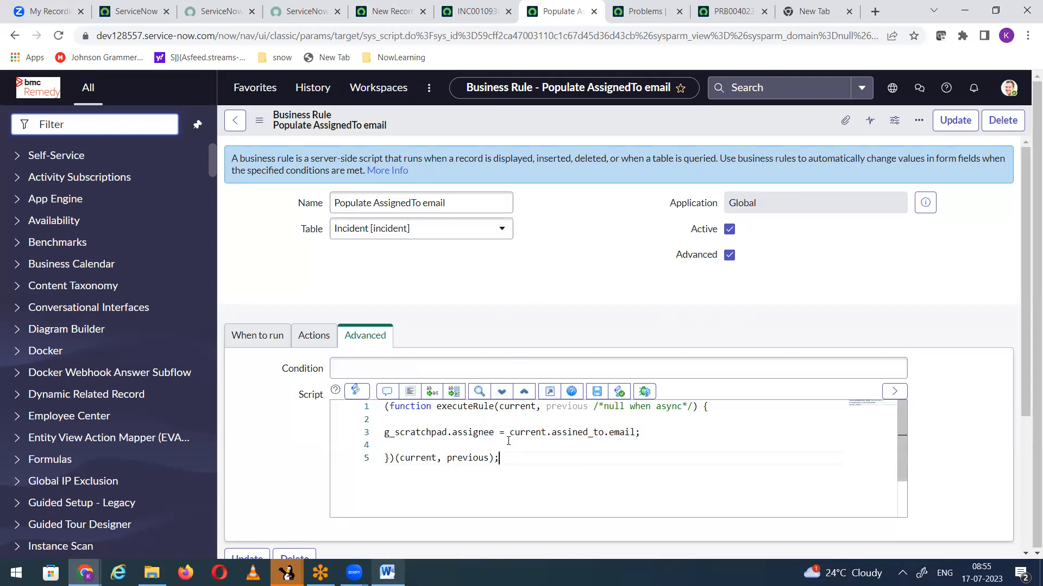
left_click_drag(508, 432, 646, 435)
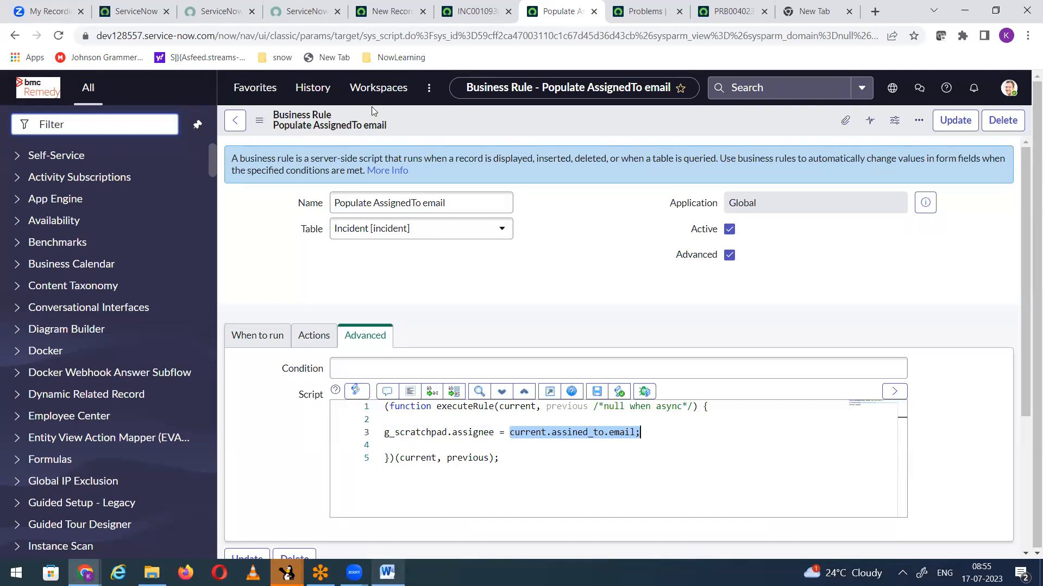
Step: Open the client scripts configured for the incident form and start a new client script record
left_click(467, 16)
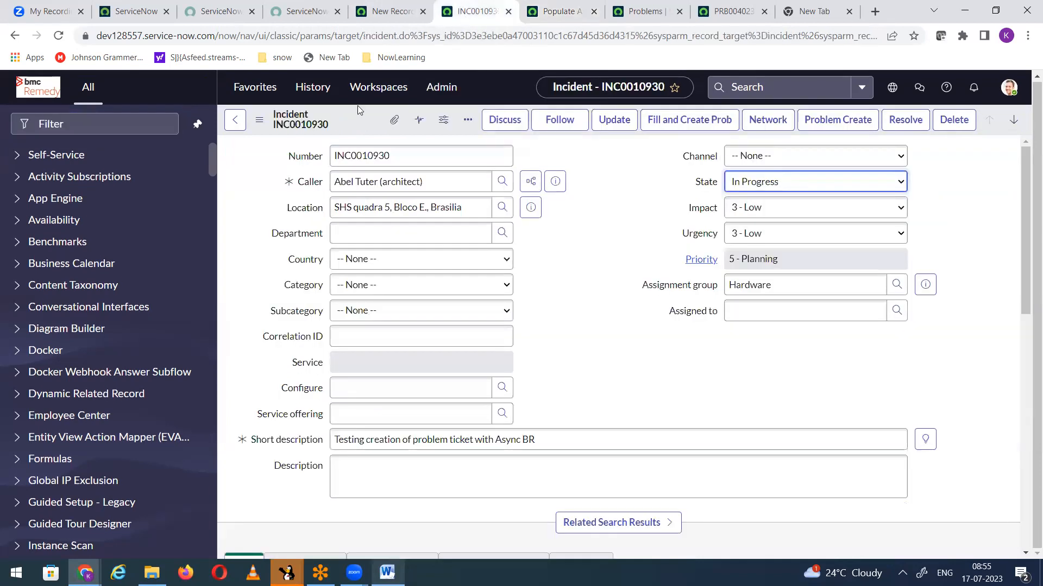
right_click(356, 132)
mouse_move(412, 369)
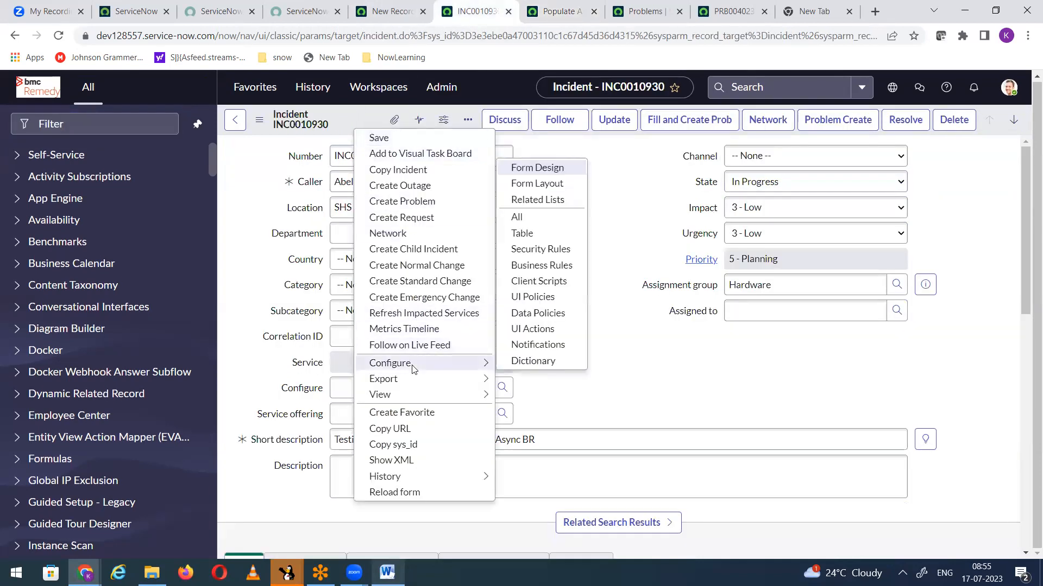
left_click(533, 286)
left_click(587, 113)
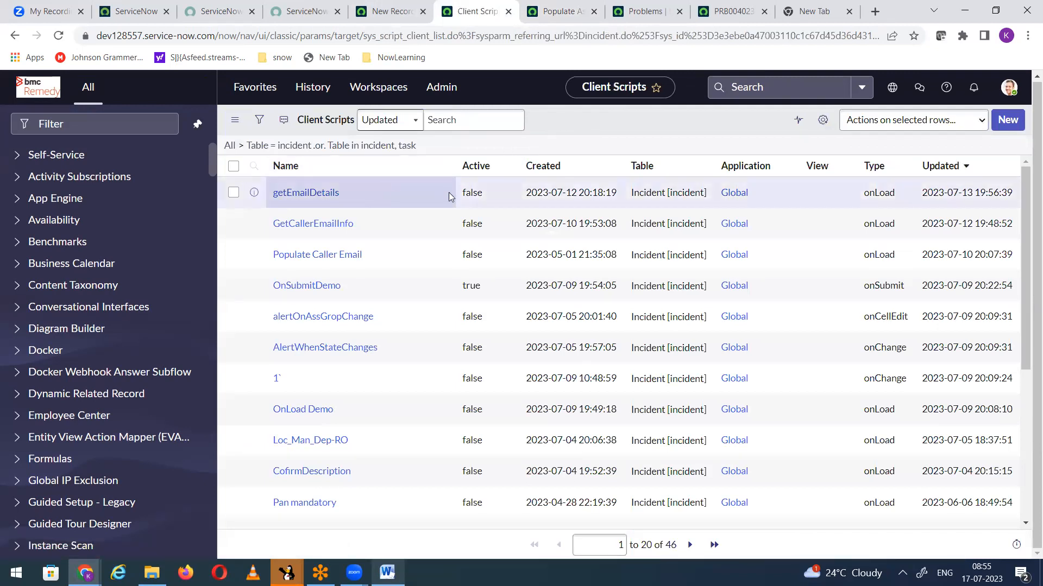
left_click(1004, 125)
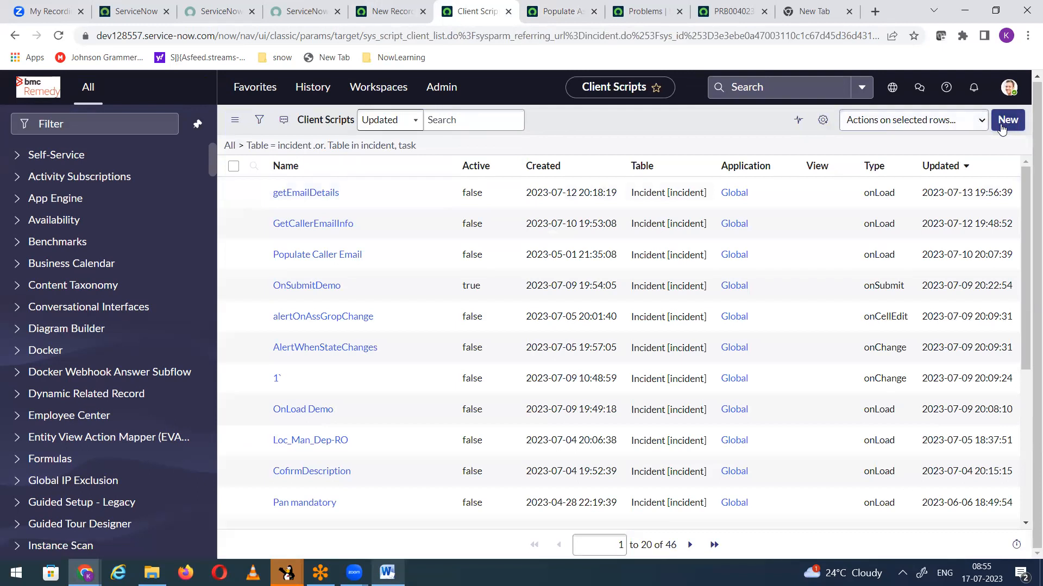
Step: Name the client script Populate assigned to email and set its Type to onLoad
left_click(378, 164)
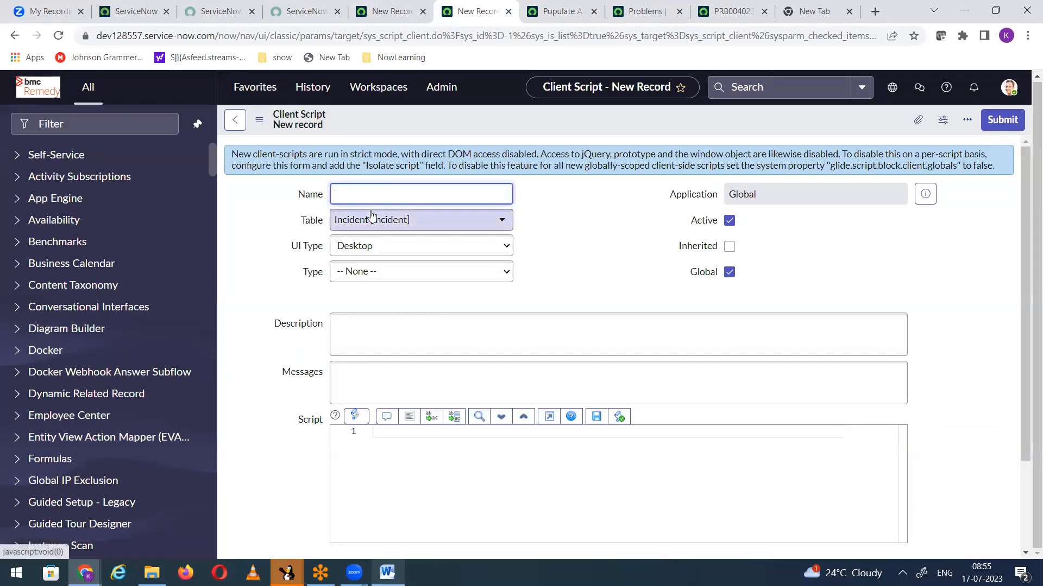
type("Populate assigned to email")
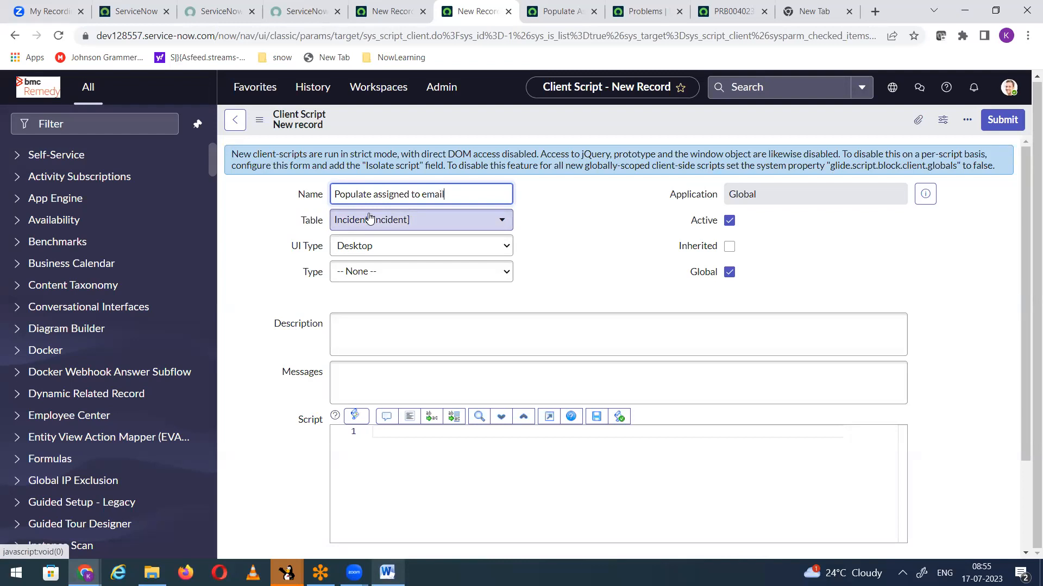
left_click(590, 249)
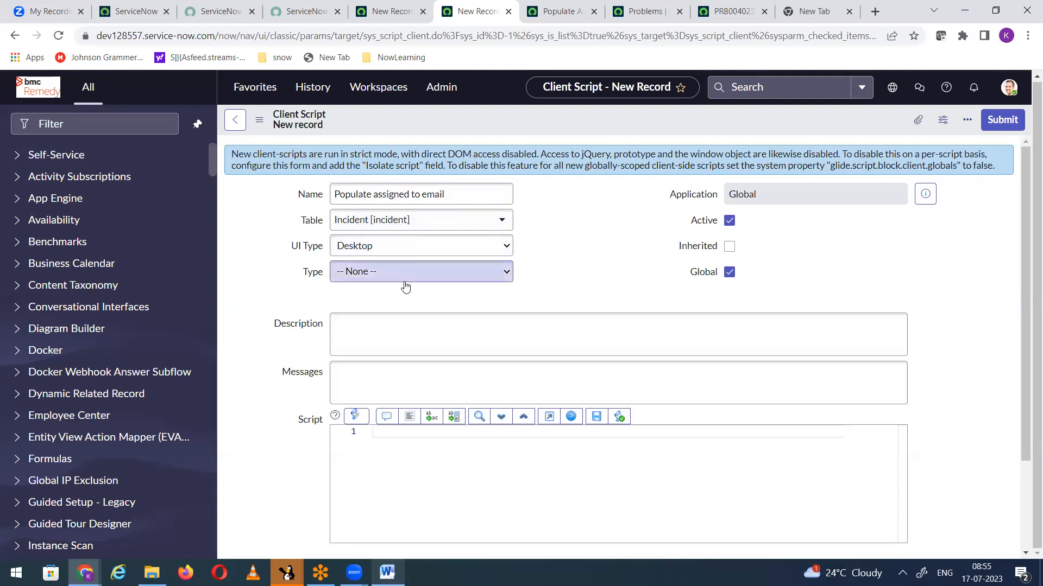
left_click(411, 278)
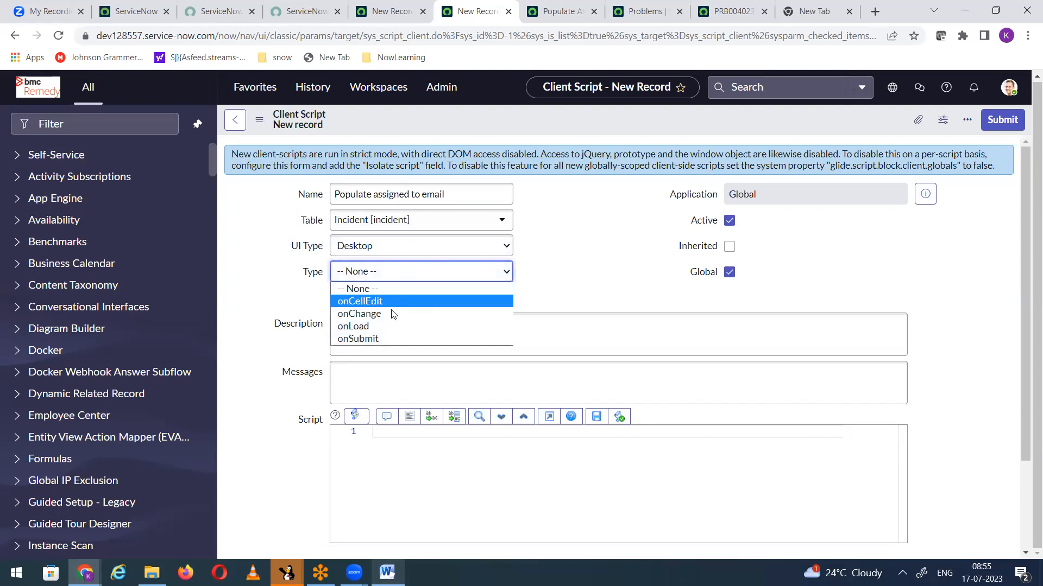
left_click(374, 326)
Step: Insert a g_form.addInfoMessage() call below the comment in the onLoad function
scroll(549, 228, "down", 3)
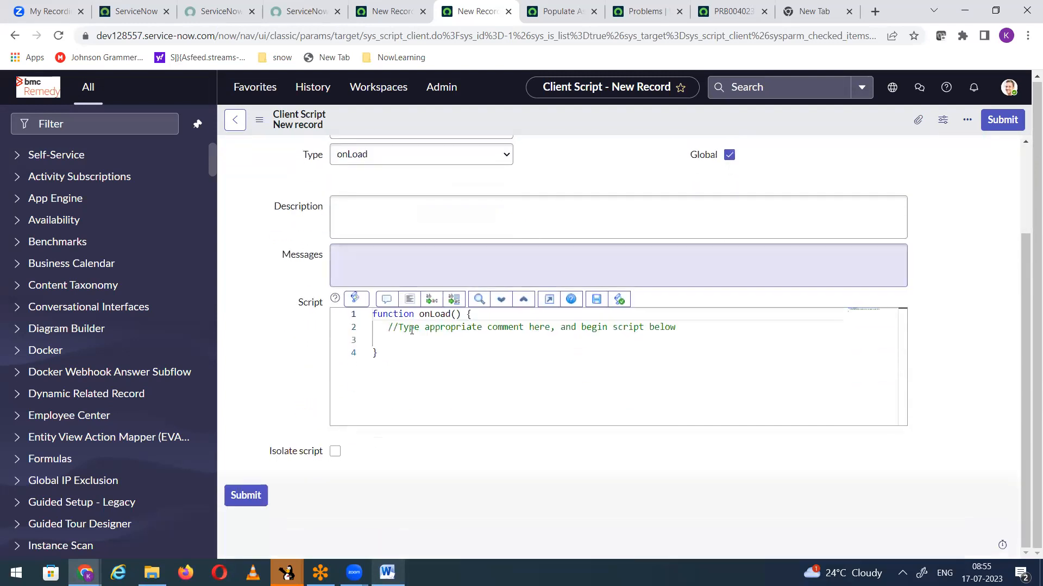
left_click(401, 340)
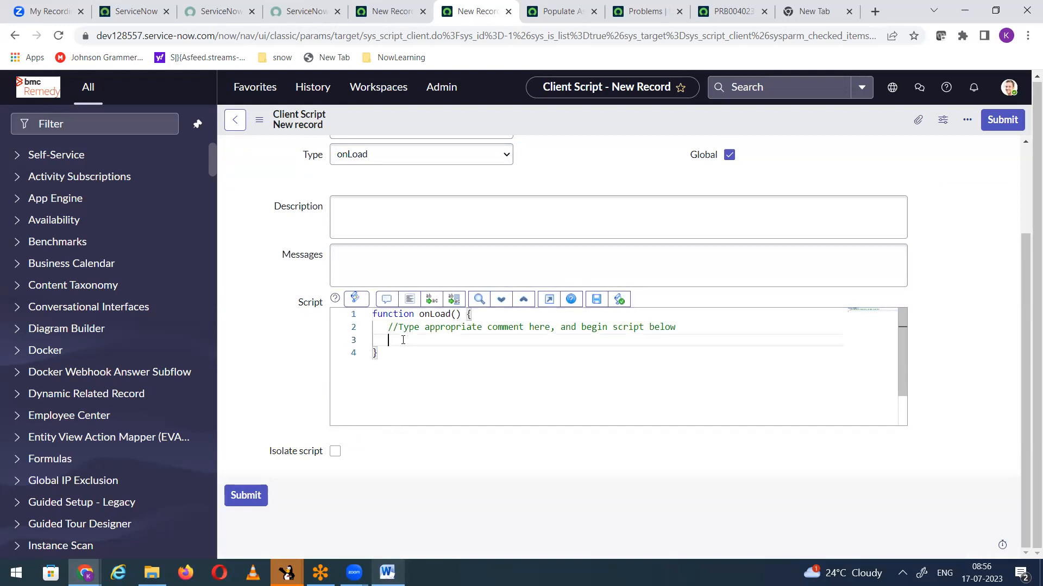
type("g_form.")
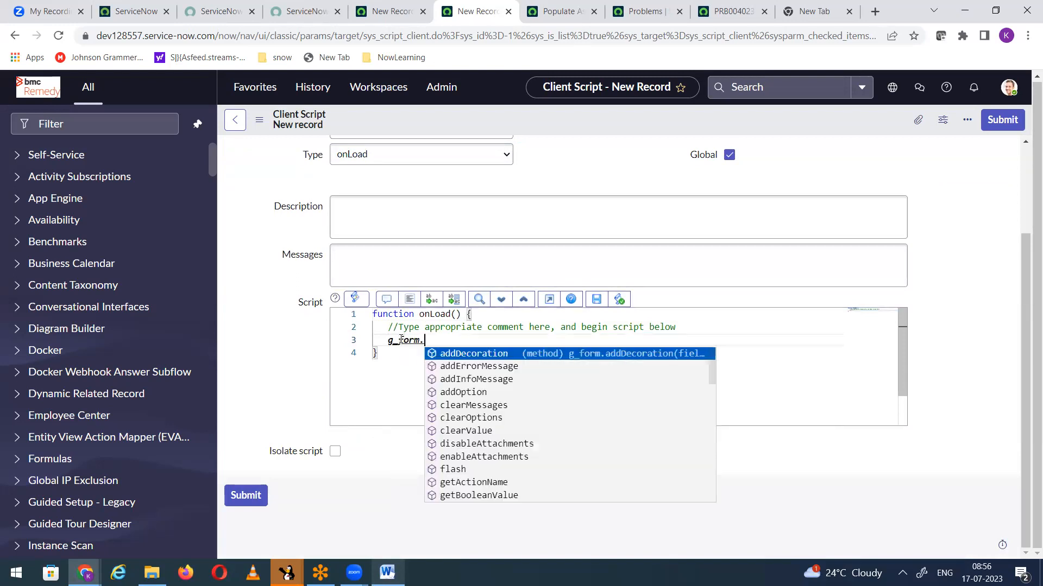
type("addINfo")
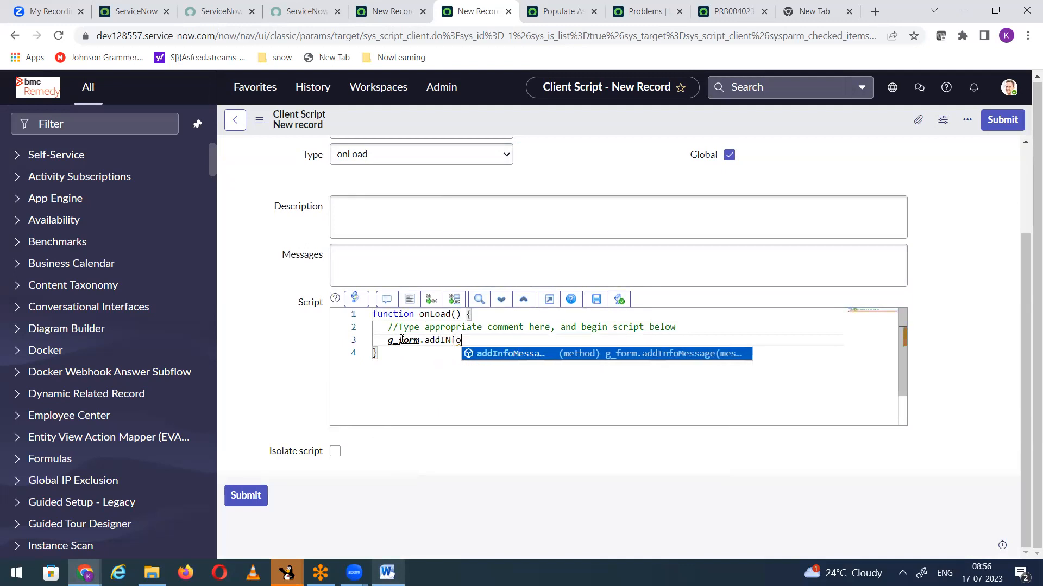
key("Return")
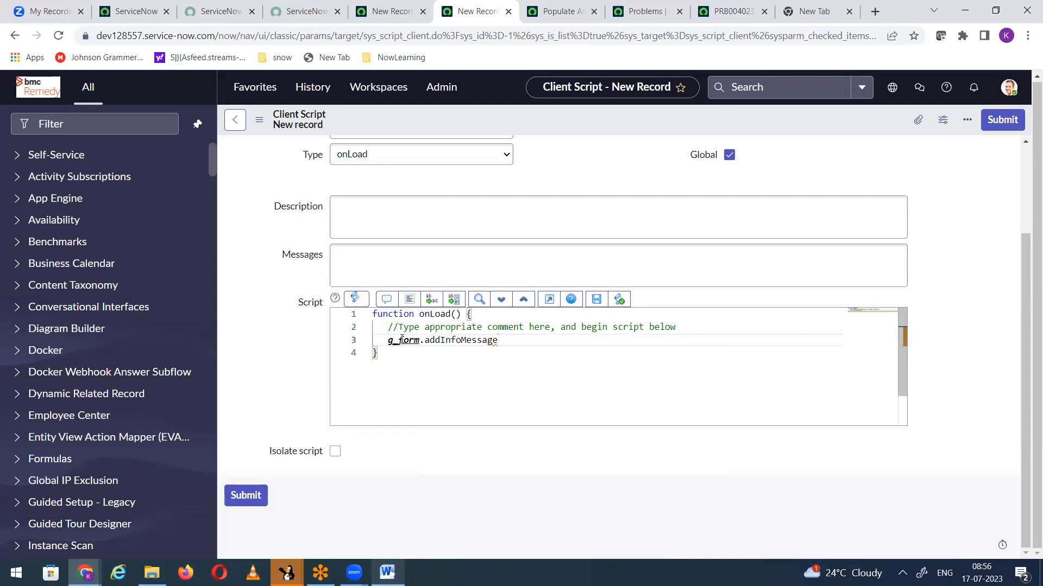
type("(")
type("\"T")
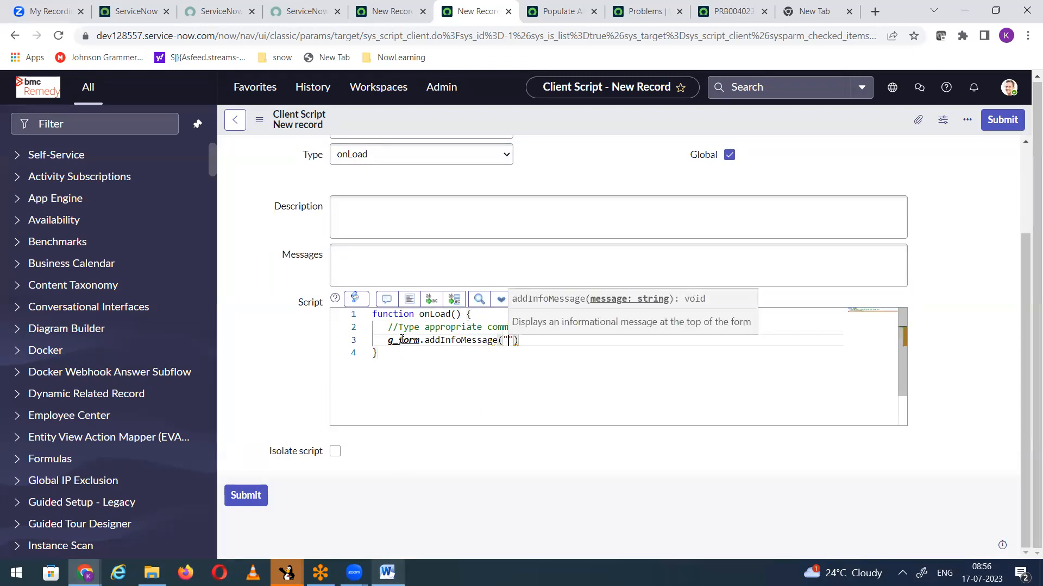
type("he email a")
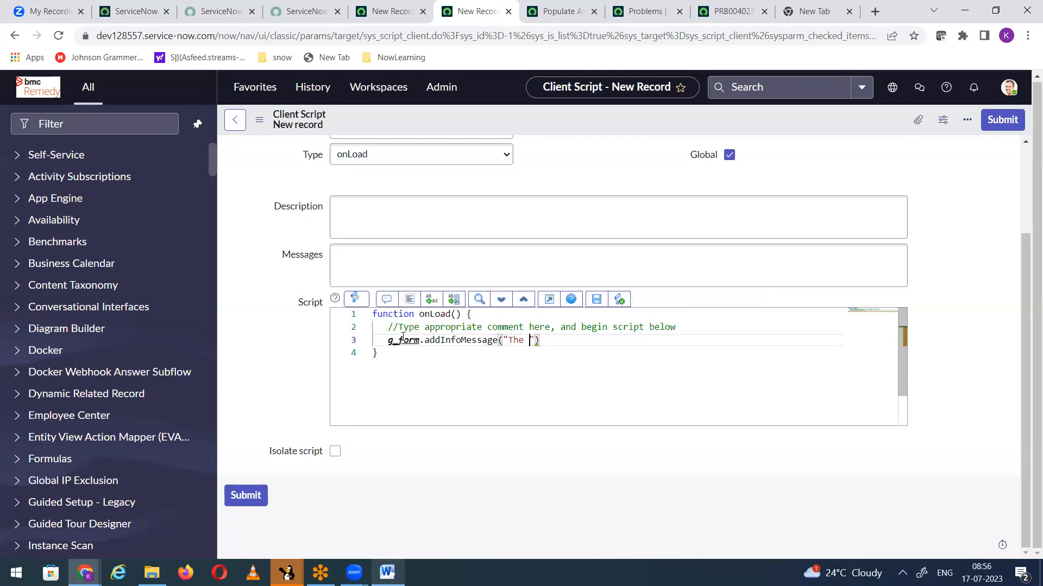
type("ddress of Assigned ")
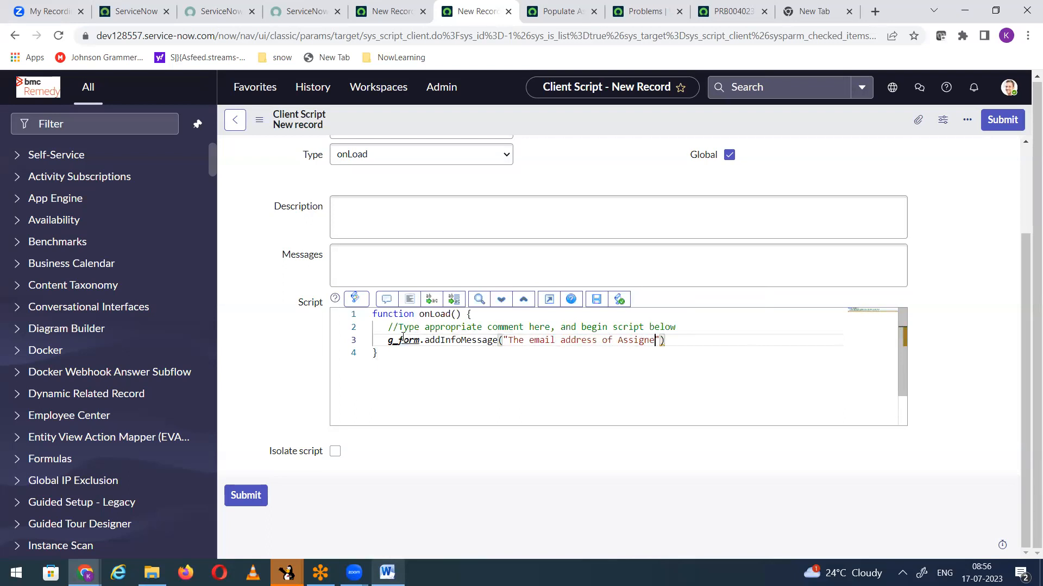
type("To is \" + \" \" +")
Step: Append + " " + g_scratchpad.assignee to the addInfoMessage string, copying the scratchpad variable from the Populate AssignedTo email business rule
type("g")
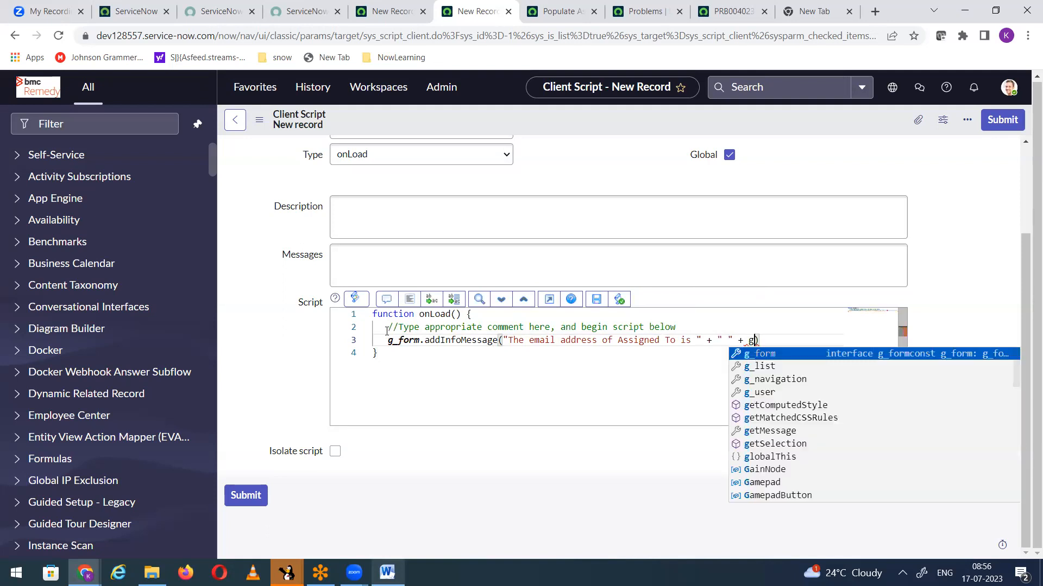
left_click(567, 15)
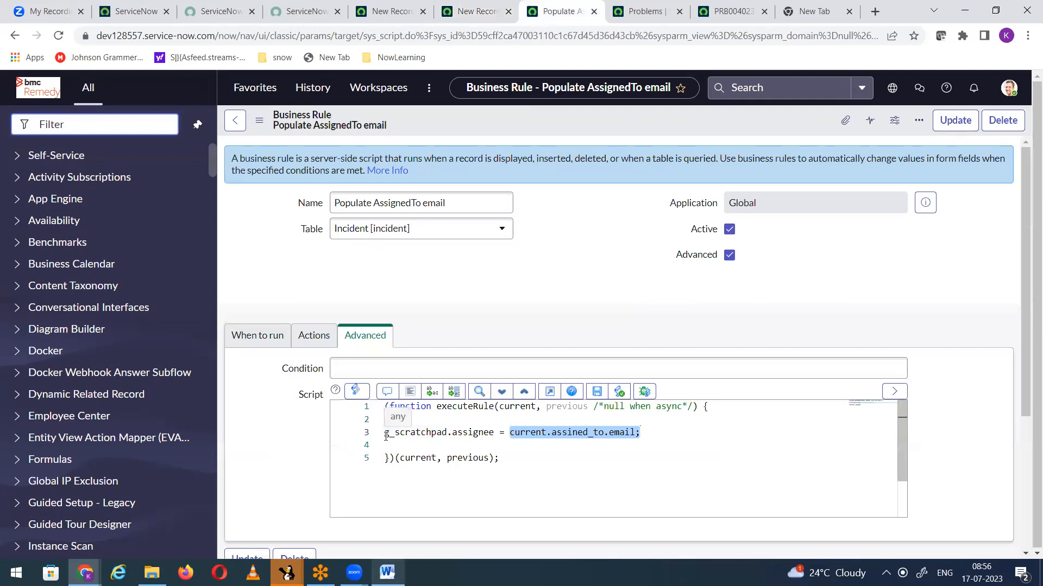
left_click_drag(384, 432, 493, 429)
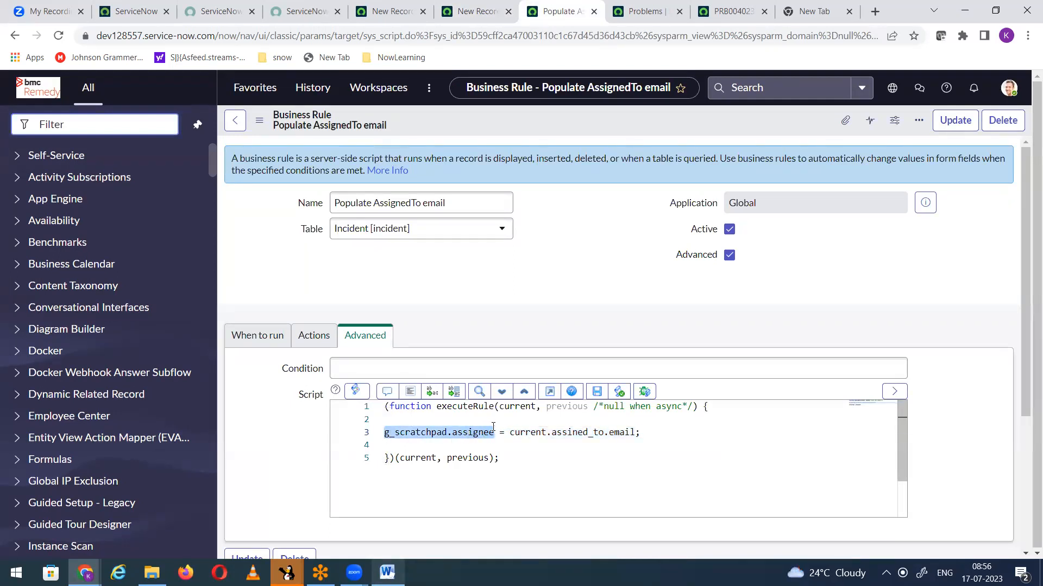
left_click(474, 10)
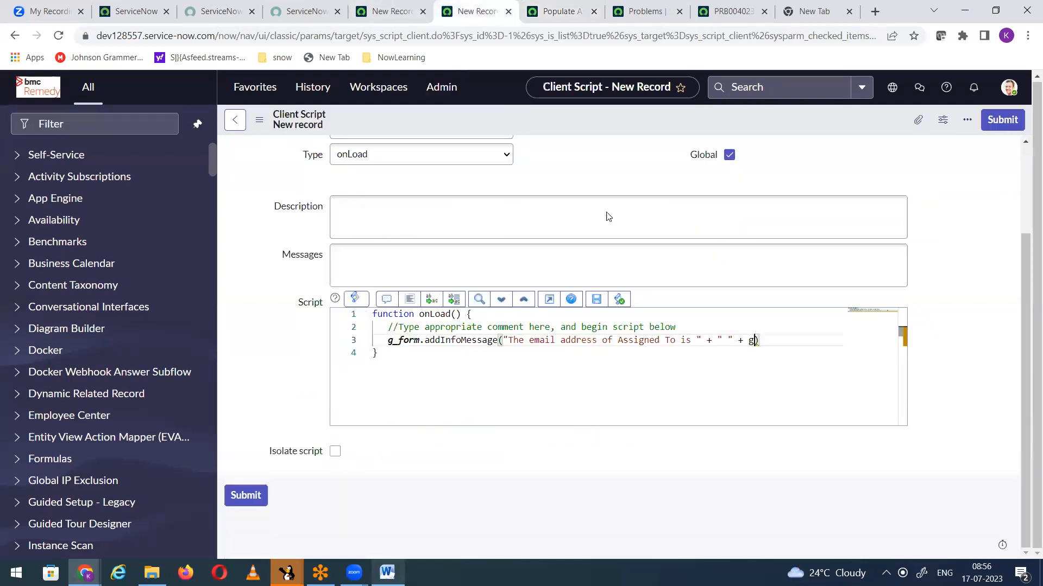
left_click(752, 341)
type("g_scratchpad.assignee")
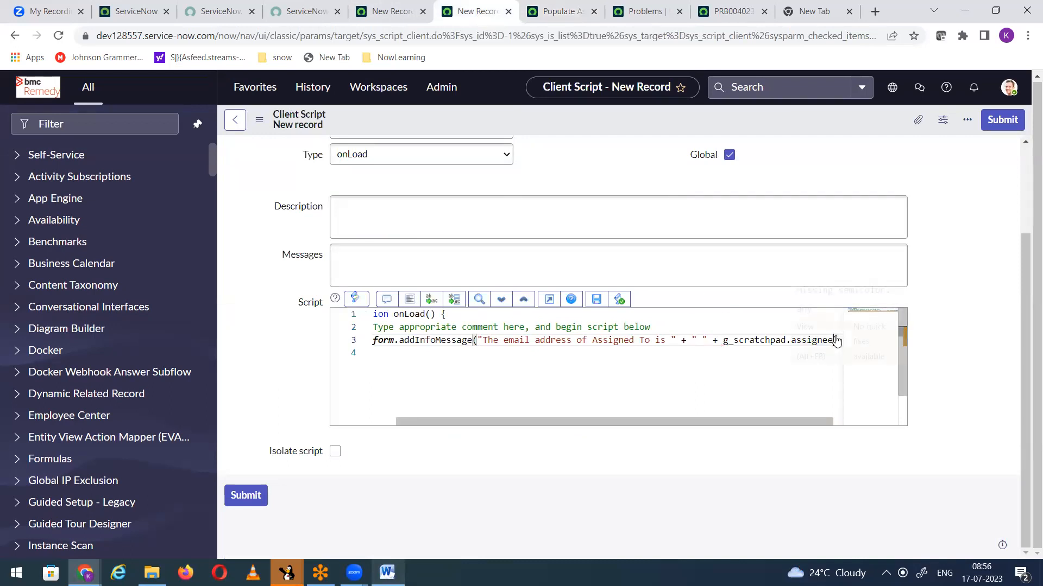
mouse_move(835, 339)
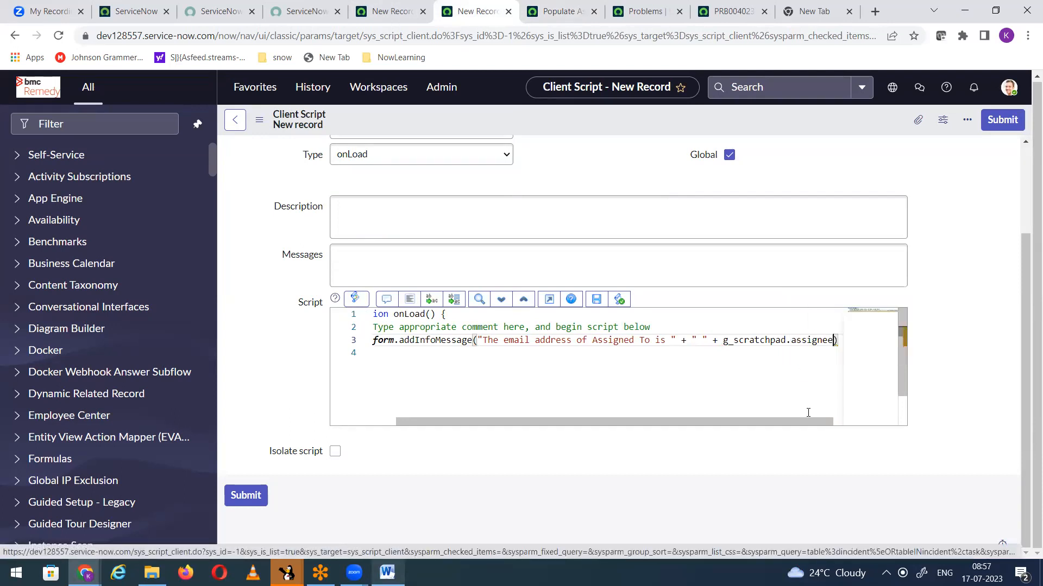
Step: Delete the scratchpad reference at the end of the addInfoMessage argument and re-enter it as g_scratchpad.assignee
left_click(836, 368)
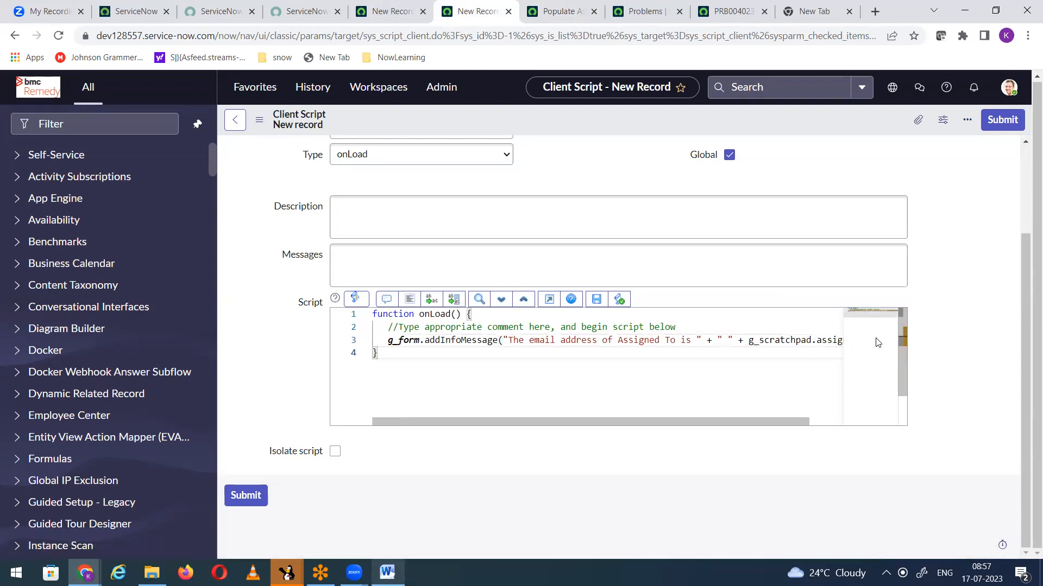
left_click(824, 345)
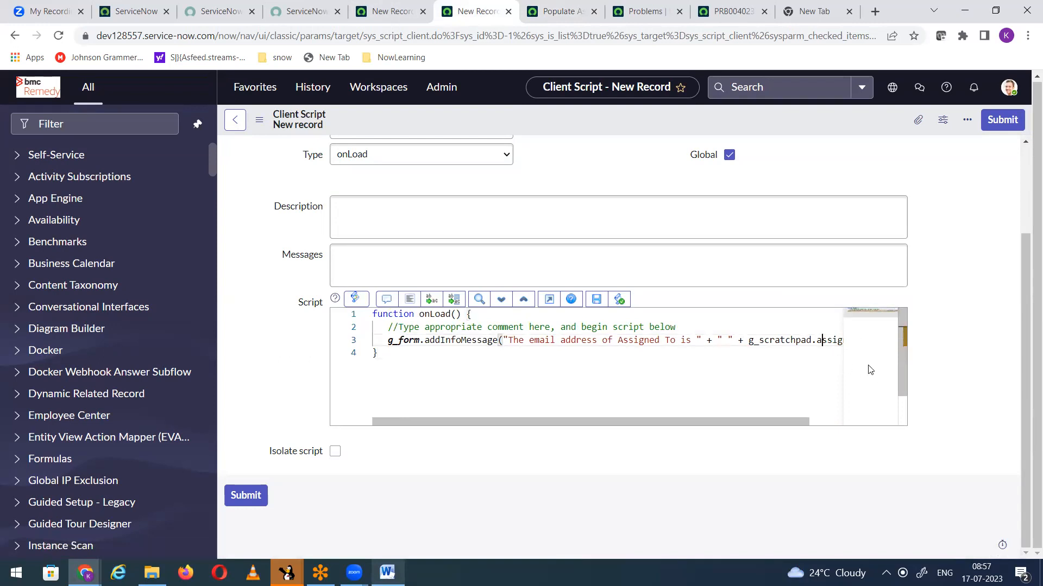
left_click_drag(836, 344, 834, 344)
type("00000")
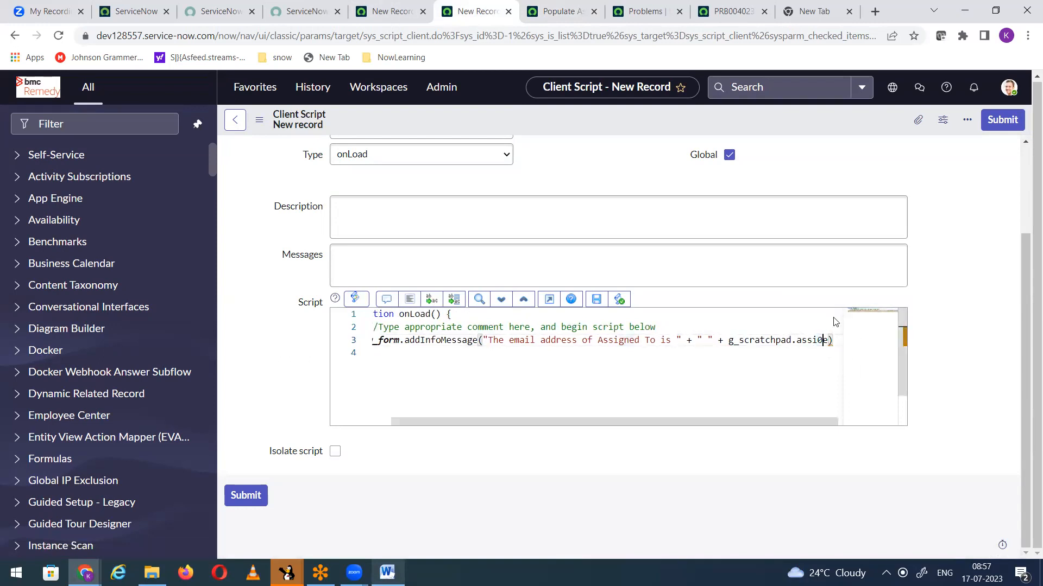
key("BackSpace")
key("BackSpace")
key("BackSpace")
key("BackSpace")
key("BackSpace")
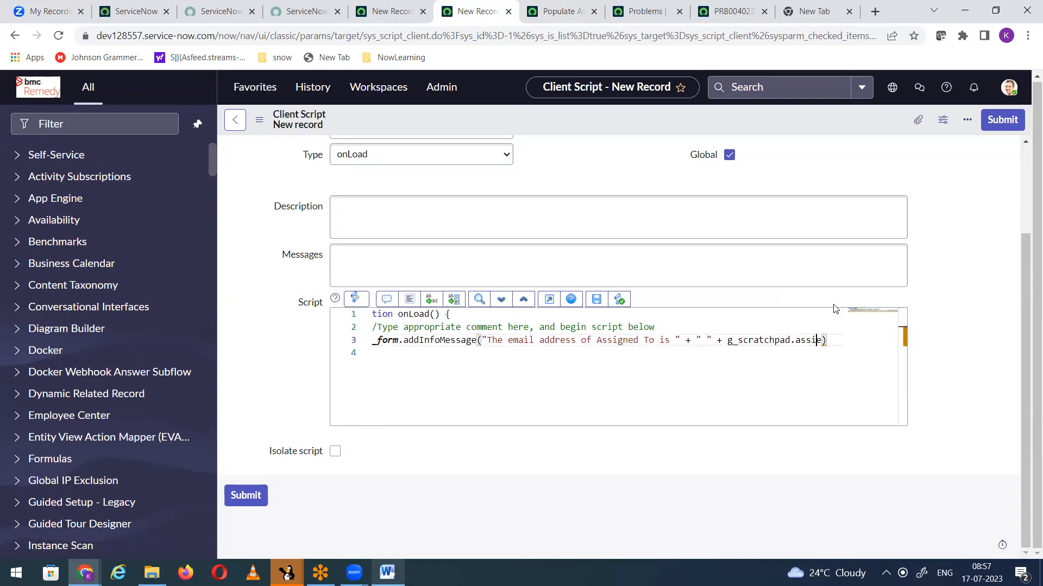
key("BackSpace")
key("BackSpace")
key("BackSpace")
key("BackSpace")
key("BackSpace")
key("BackSpace")
key("BackSpace")
key("BackSpace")
key("BackSpace")
key("BackSpace")
key("BackSpace")
key("BackSpace")
key("BackSpace")
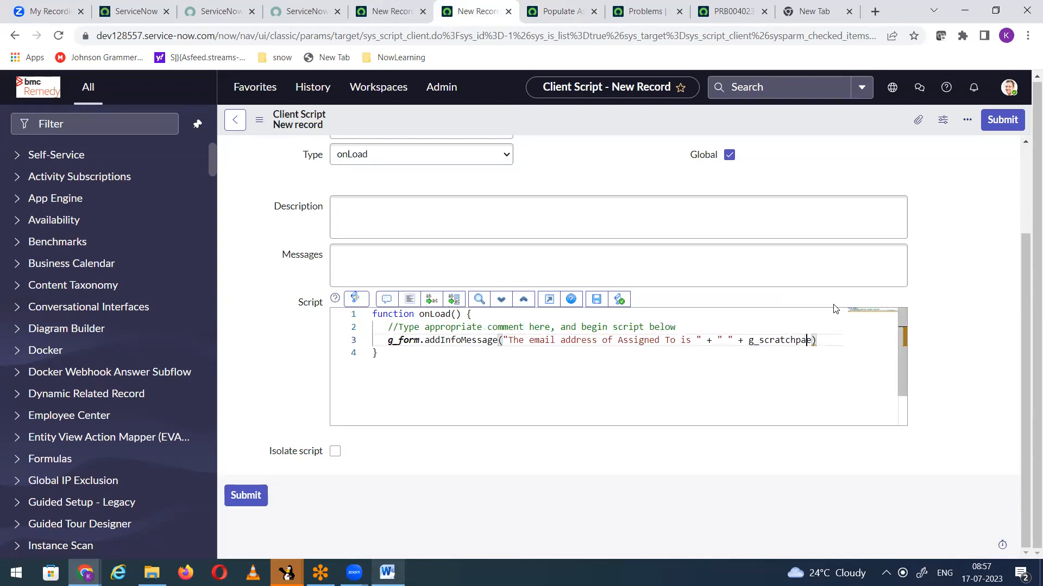
key("BackSpace")
key("BackSpace")
key("BackSpace")
key("BackSpace")
type("g_scratchpad.assignee")
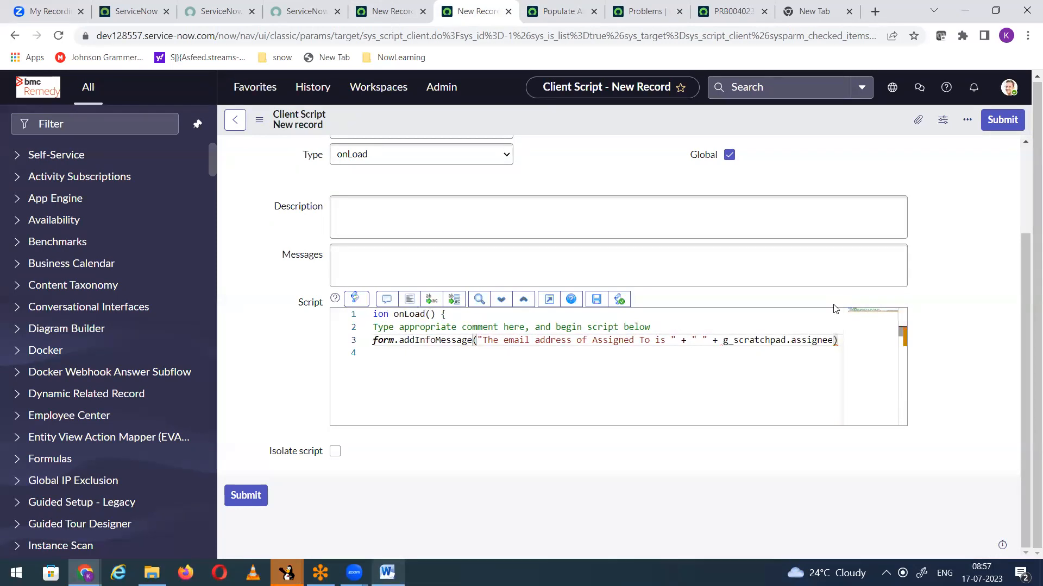
Step: End the addInfoMessage statement with a semicolon and save the client script record
key("End")
type(";")
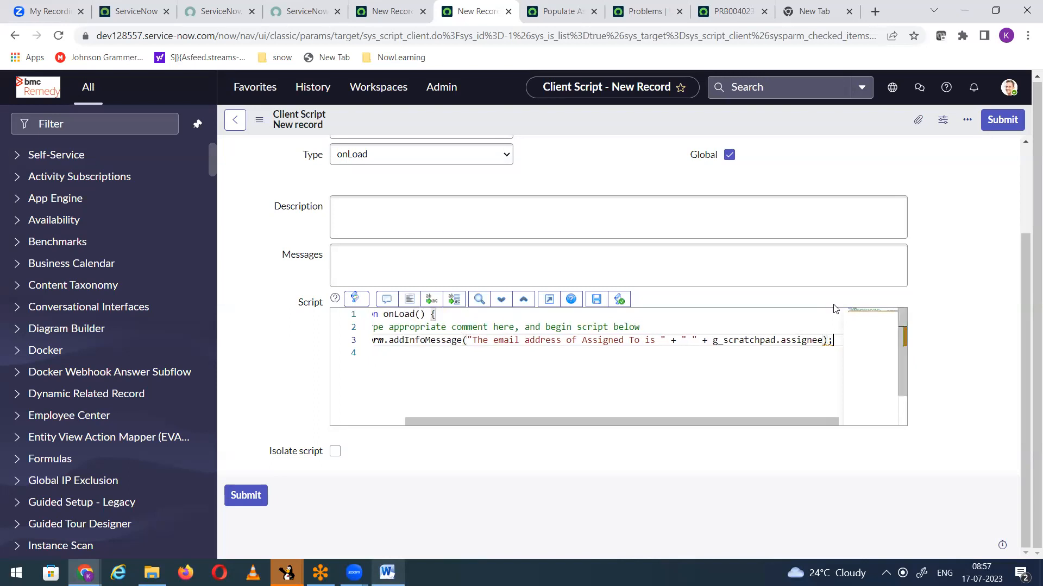
left_click(597, 299)
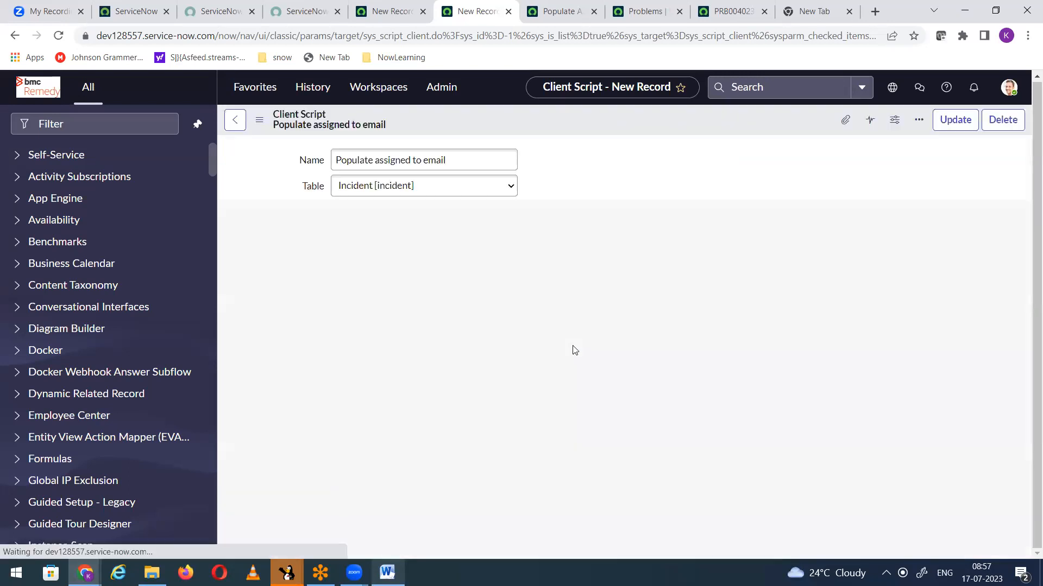
Step: Open a blank new incident form, leaving the unsaved new business rule record without saving
left_click(424, 20)
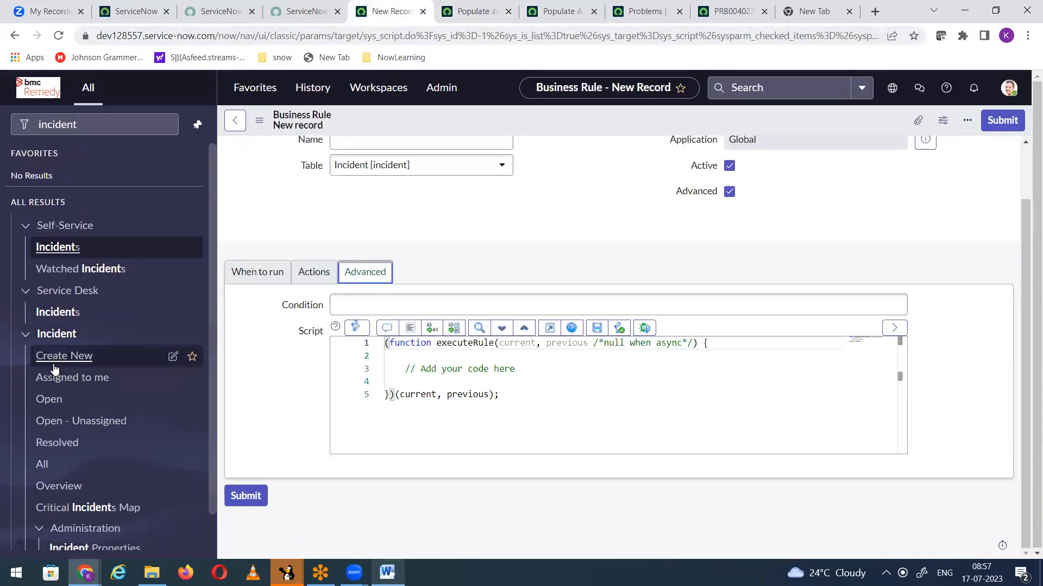
left_click(57, 357)
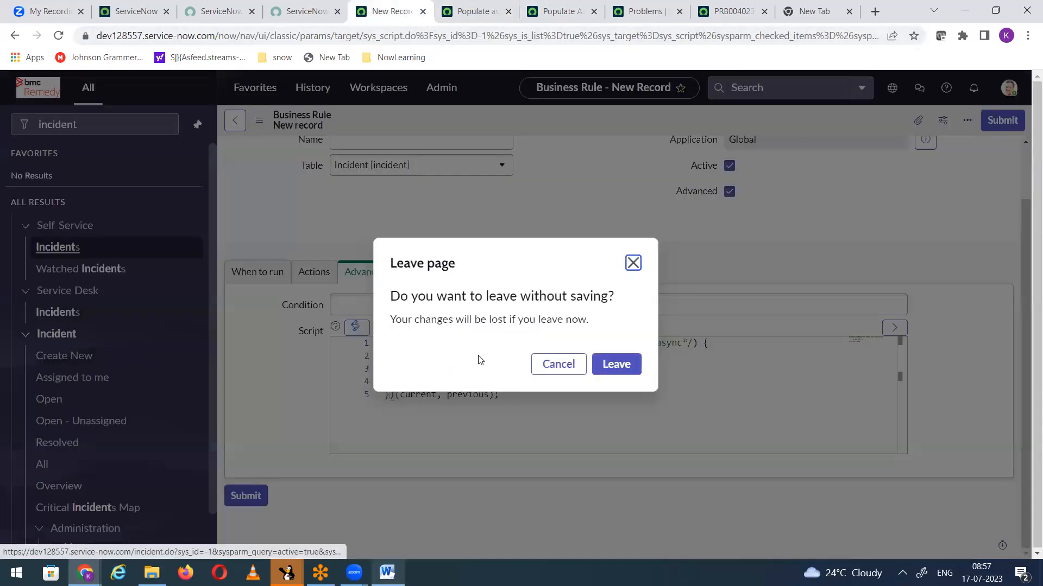
left_click(603, 373)
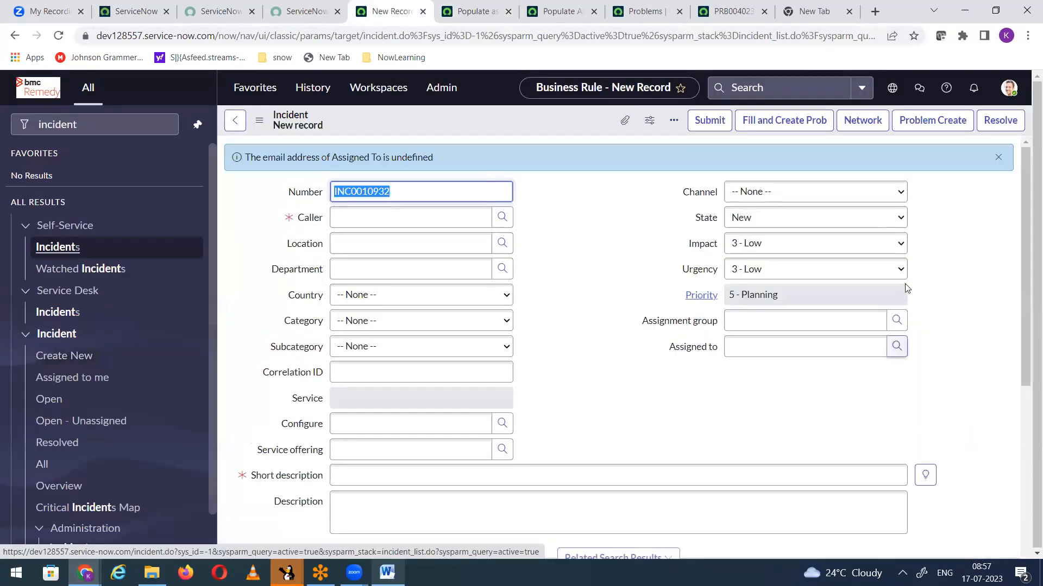
Step: Choose a caller from the recent selections and enter test as the incident's short description
left_click(415, 220)
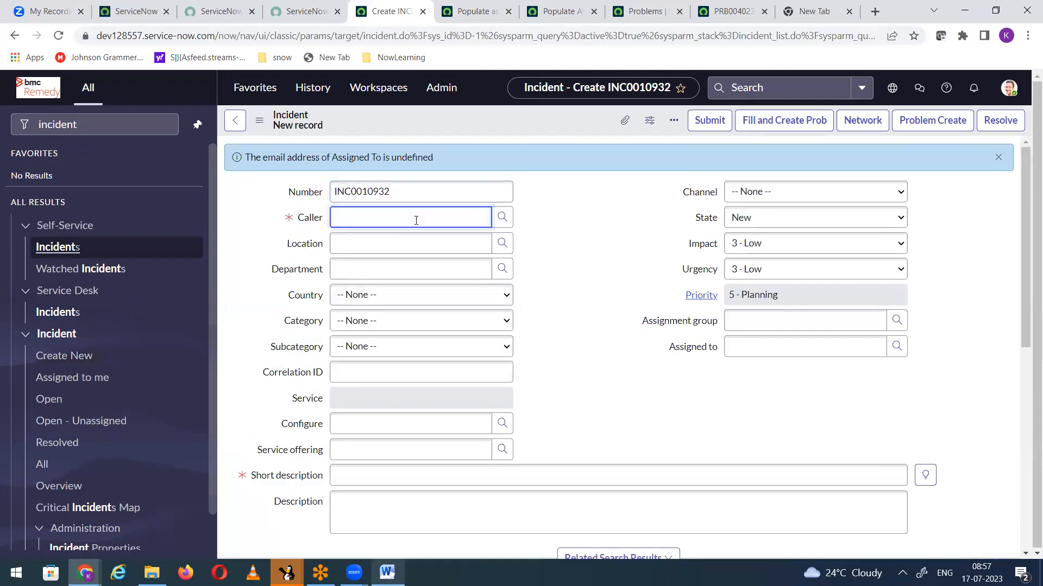
left_click(393, 222)
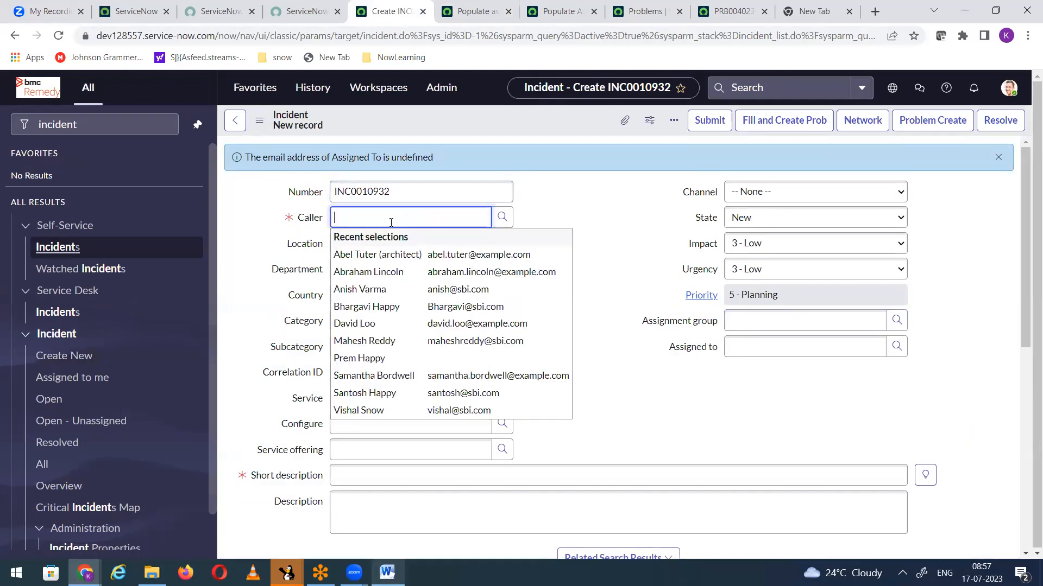
left_click(380, 255)
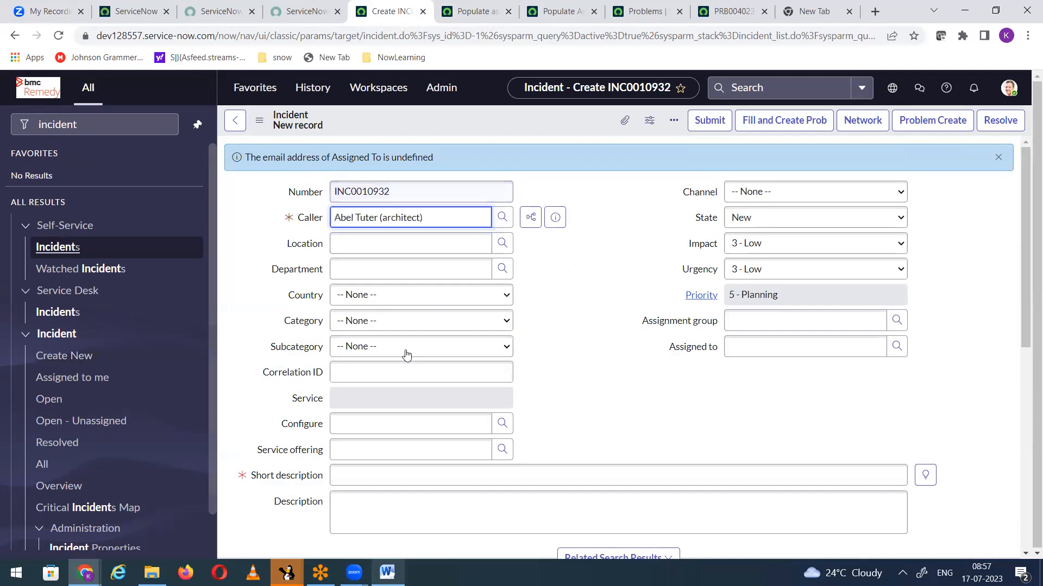
left_click(365, 480)
type("test")
left_click(616, 376)
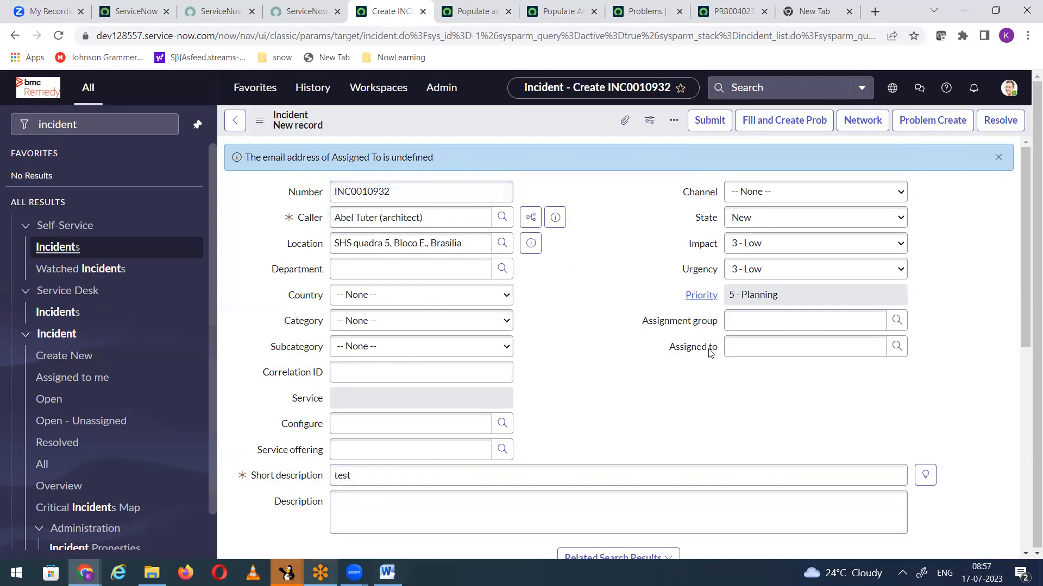
Step: Set the incident's assignment group to Hardware and choose a user from the lookup list for Assigned to
left_click(761, 322)
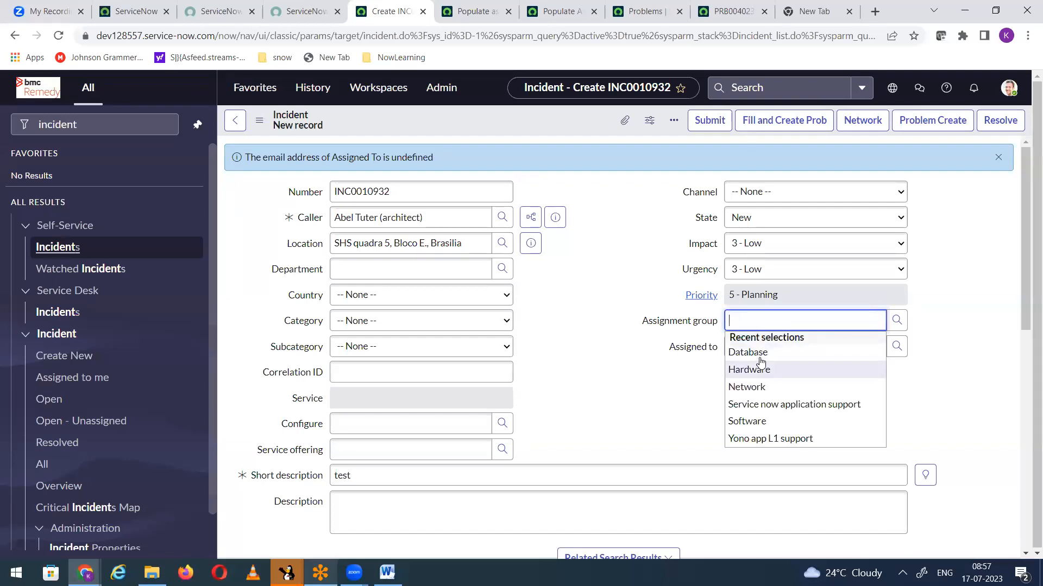
left_click(758, 371)
left_click(897, 347)
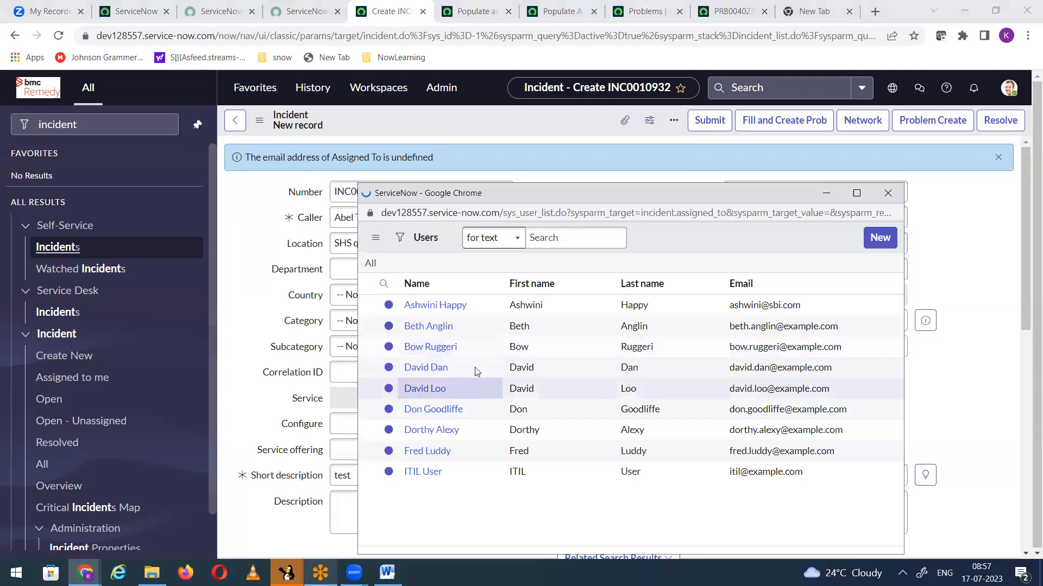
left_click(425, 416)
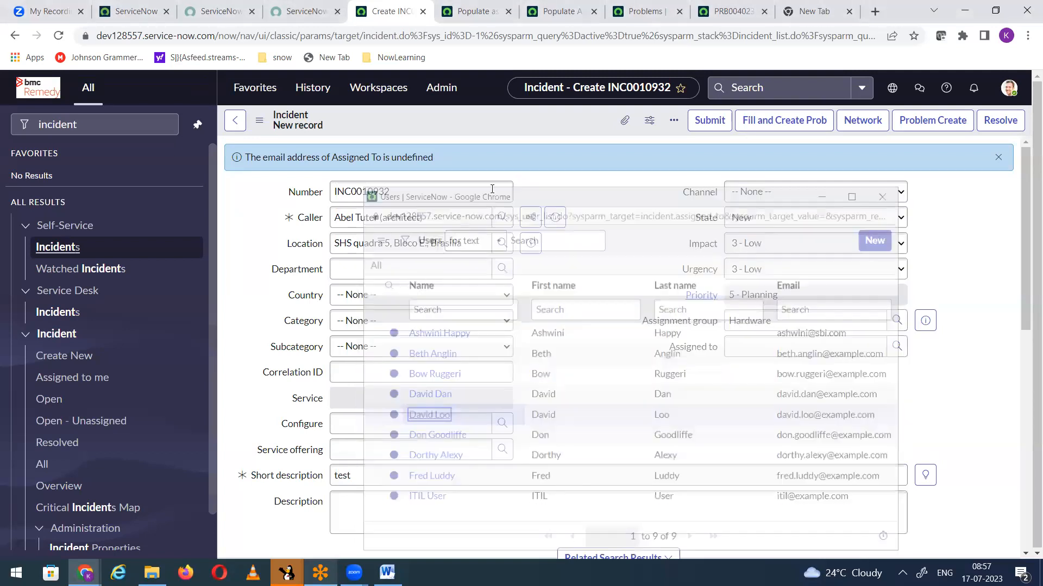
Step: Save the incident while staying on its form and dismiss the alert pop-ups
right_click(493, 112)
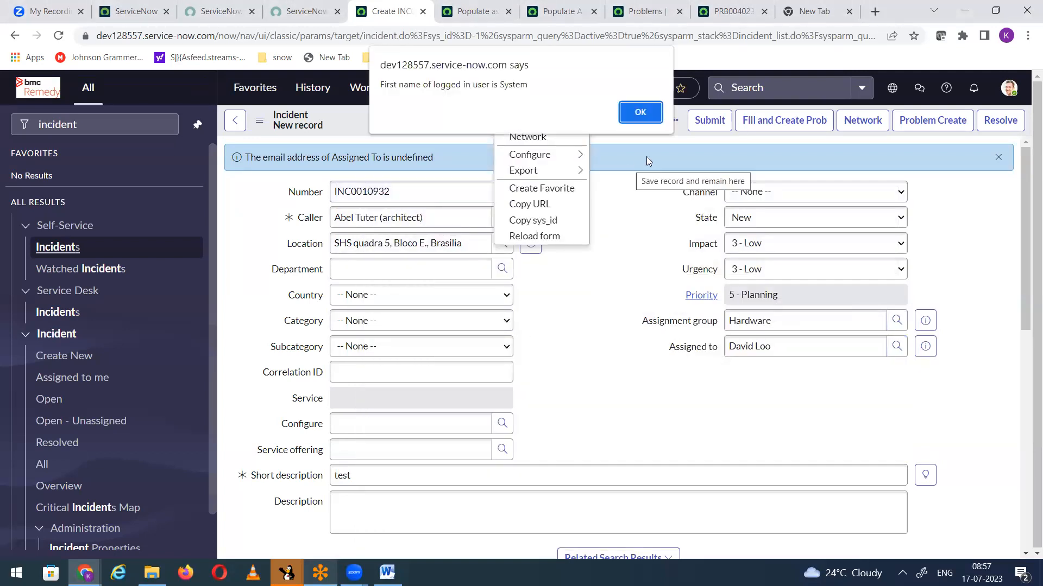
left_click(631, 113)
left_click(630, 112)
left_click(630, 111)
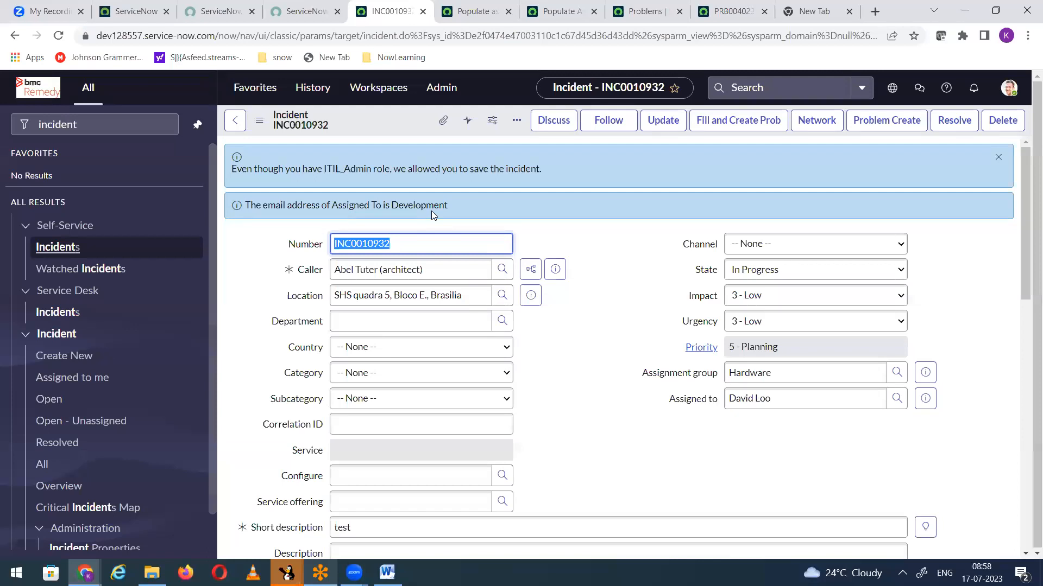
Step: Preview the assigned user's record to check its email and department against the info message on the incident
left_click(926, 400)
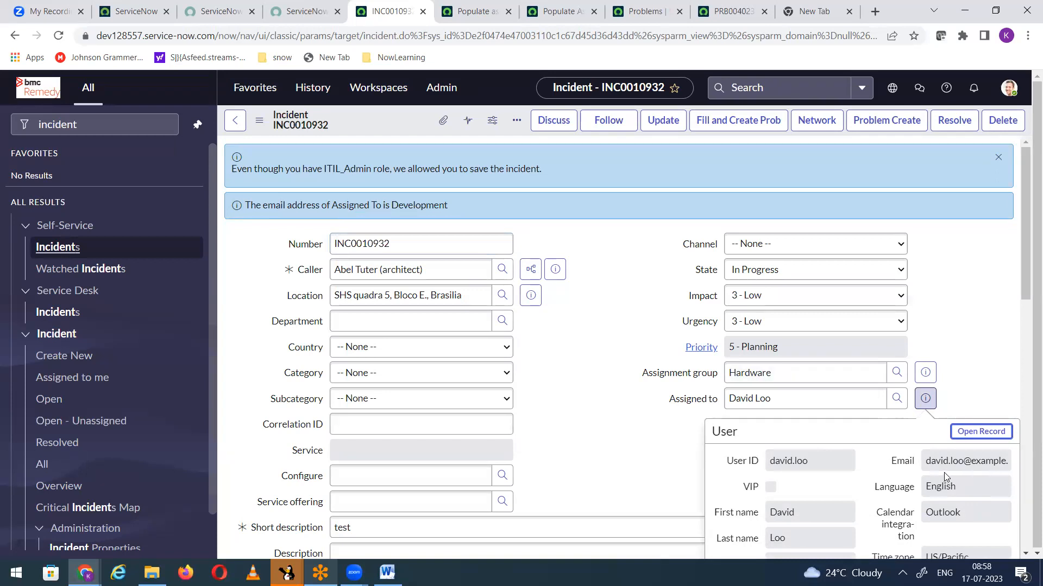
scroll(944, 473, "down", 3)
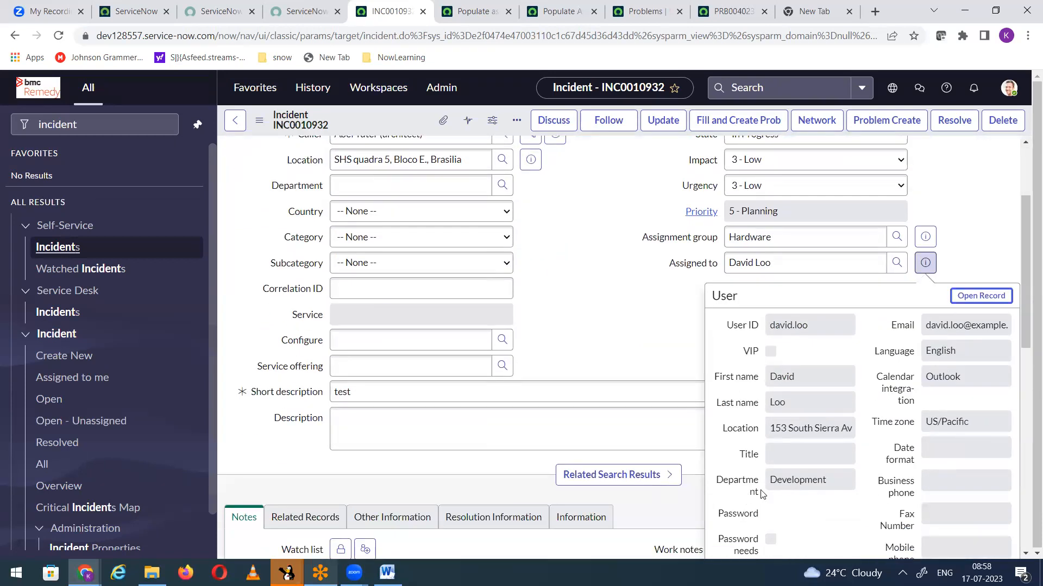
left_click(609, 326)
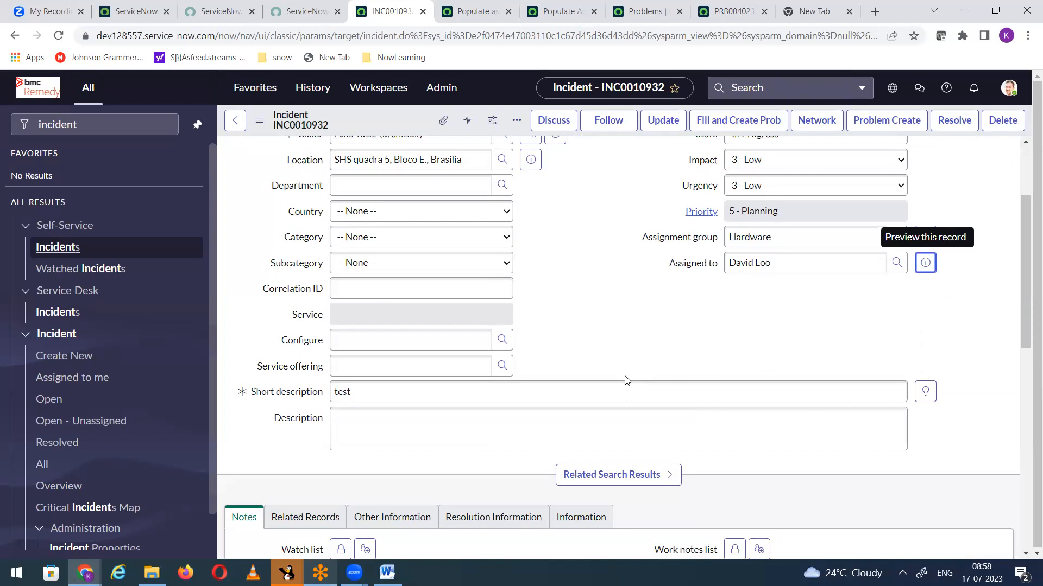
scroll(631, 380, "up", 3)
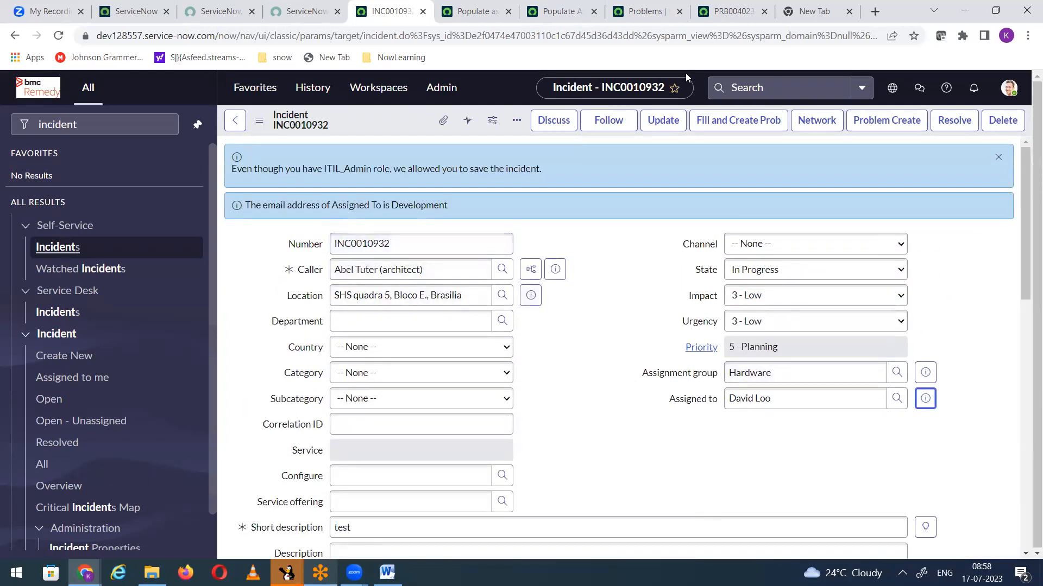
Step: Compare the g_scratchpad.assignee line in the business rule with its use in the client script
left_click(546, 16)
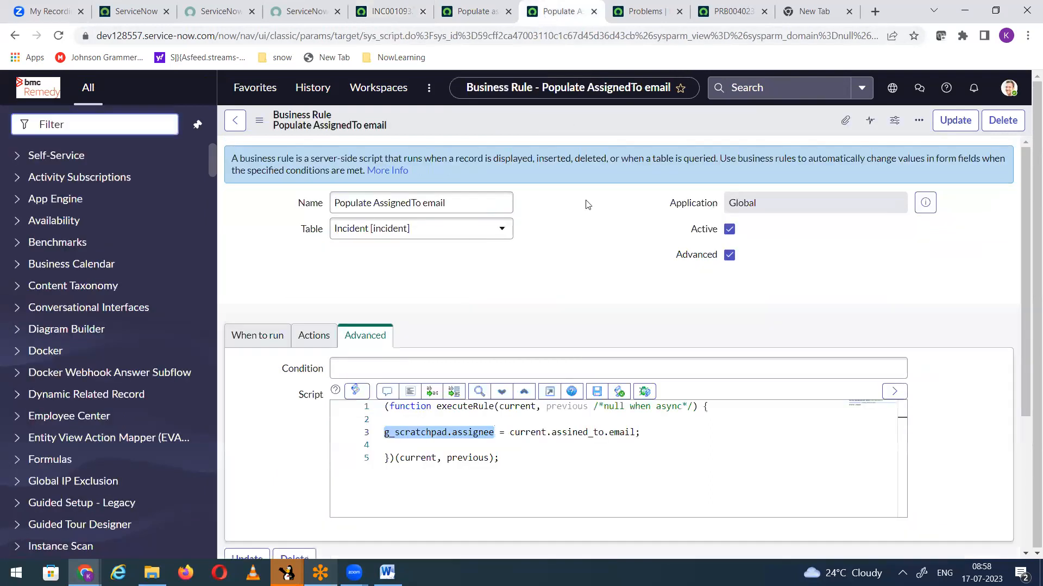
left_click(474, 13)
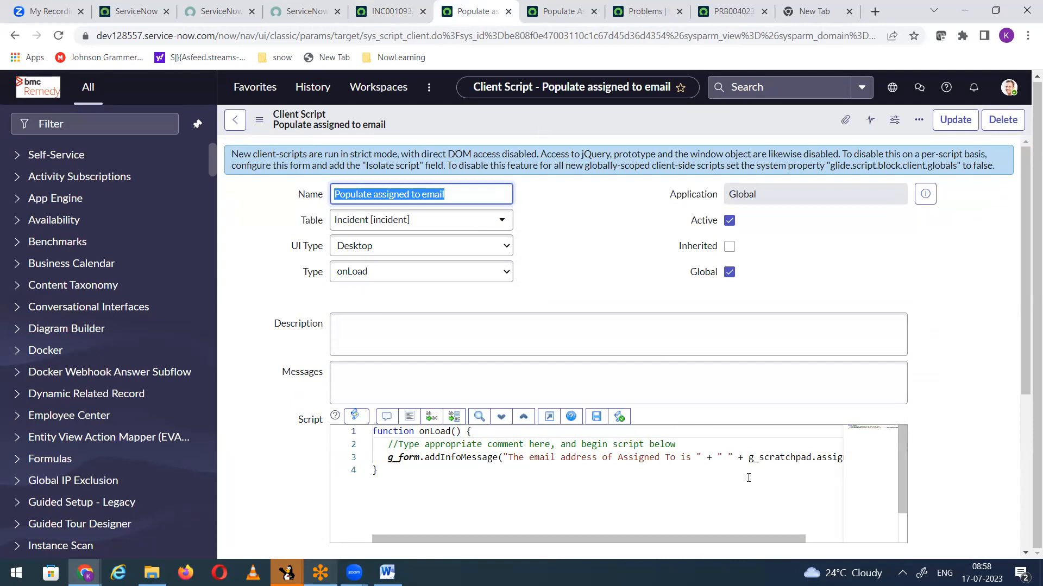
left_click_drag(813, 458, 851, 456)
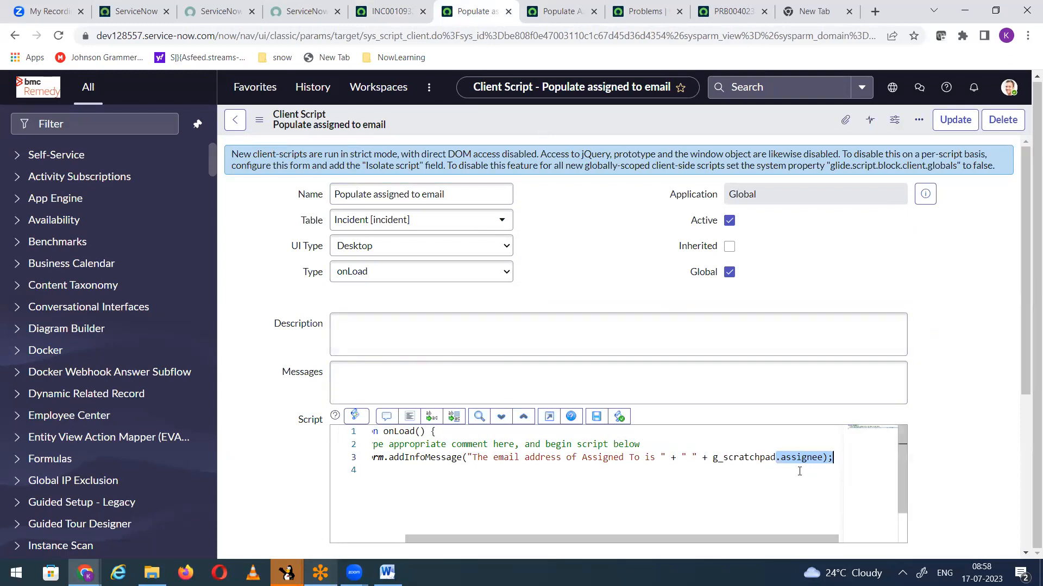
left_click(560, 11)
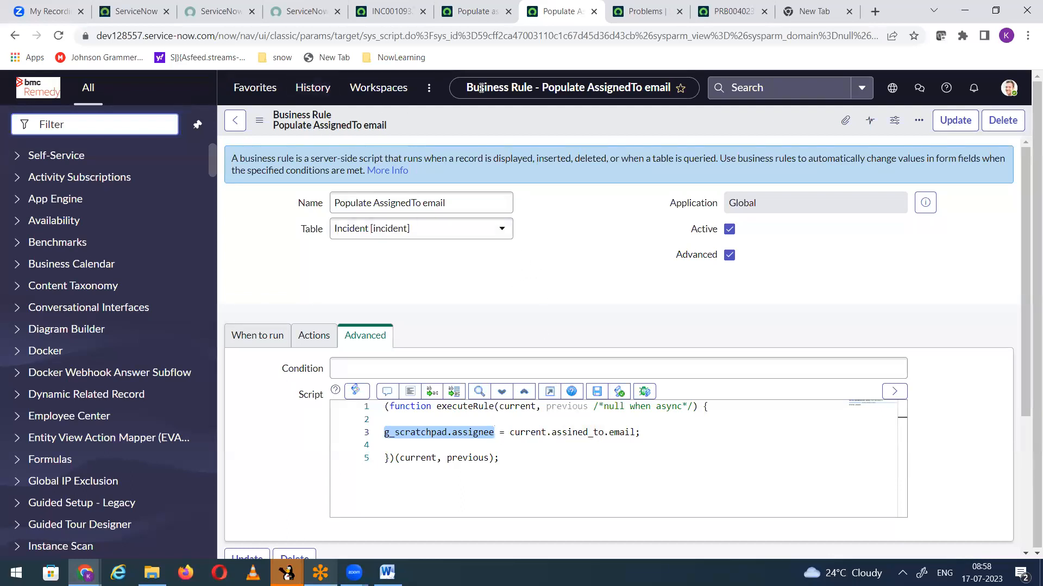
Step: Start a new incident from the Problems page and open the list of business rules configured for the Incident table
left_click(633, 12)
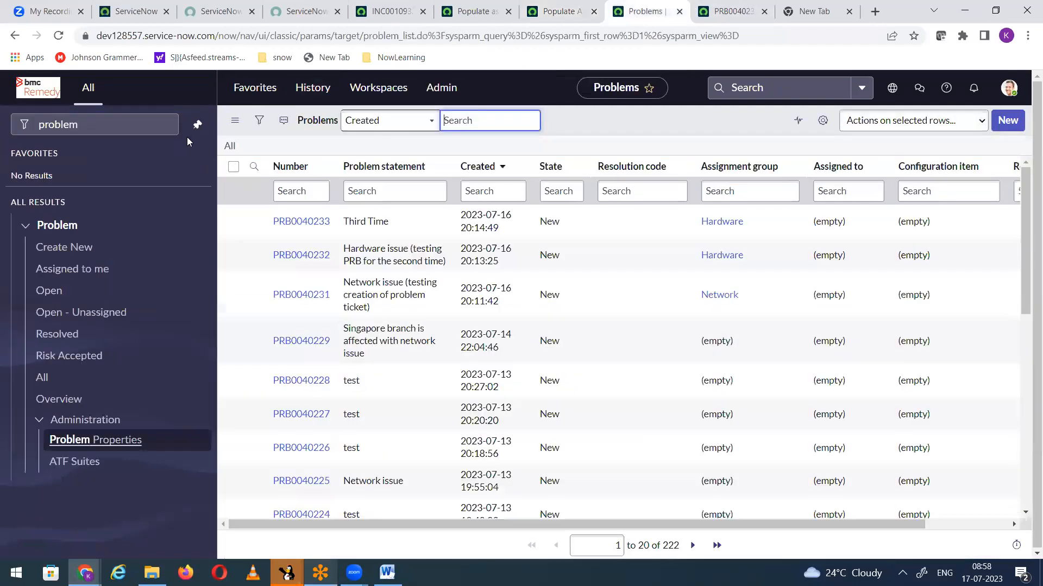
left_click_drag(79, 126, 7, 130)
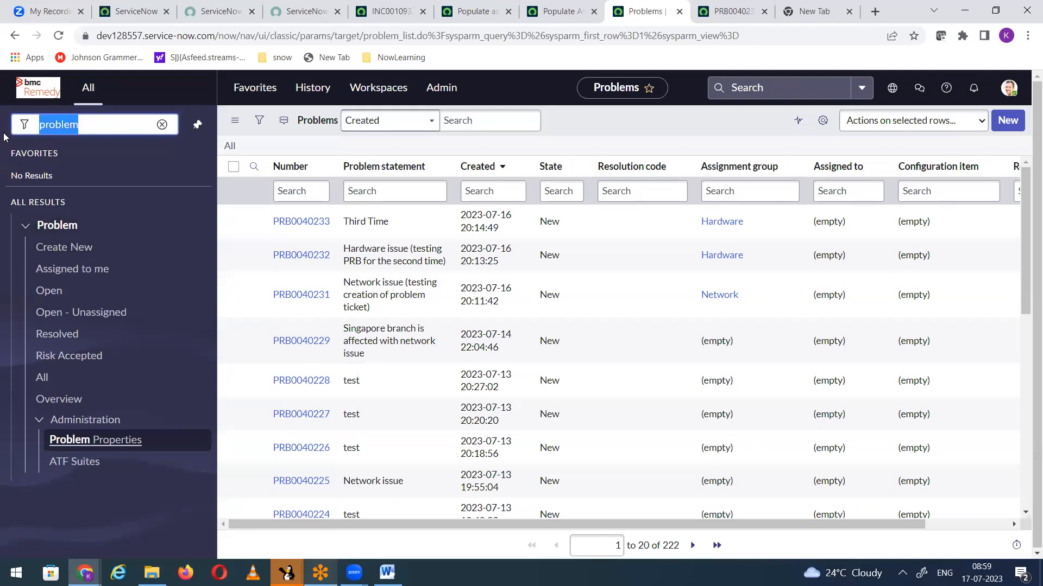
type("incide")
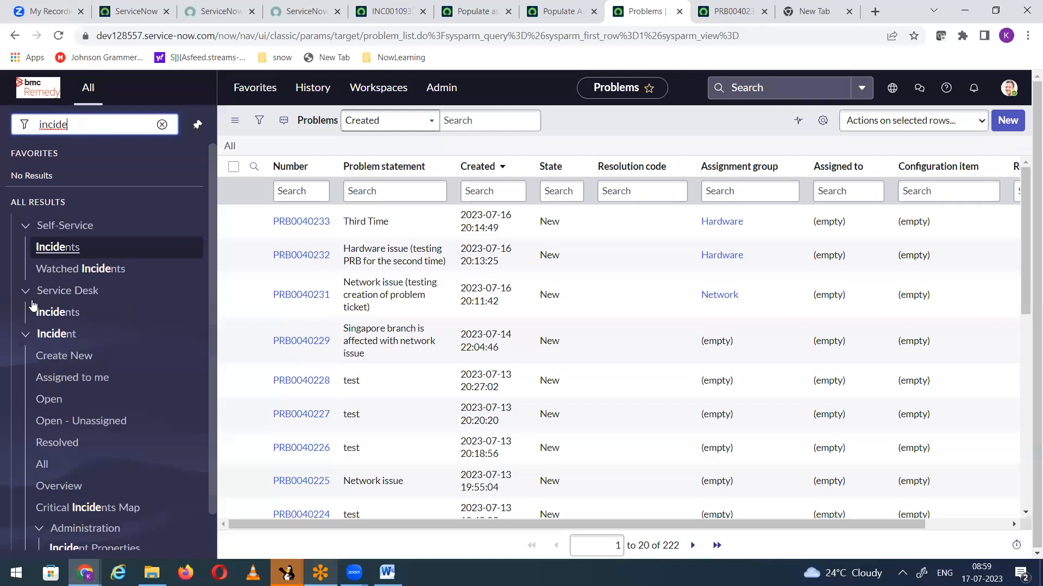
left_click(61, 357)
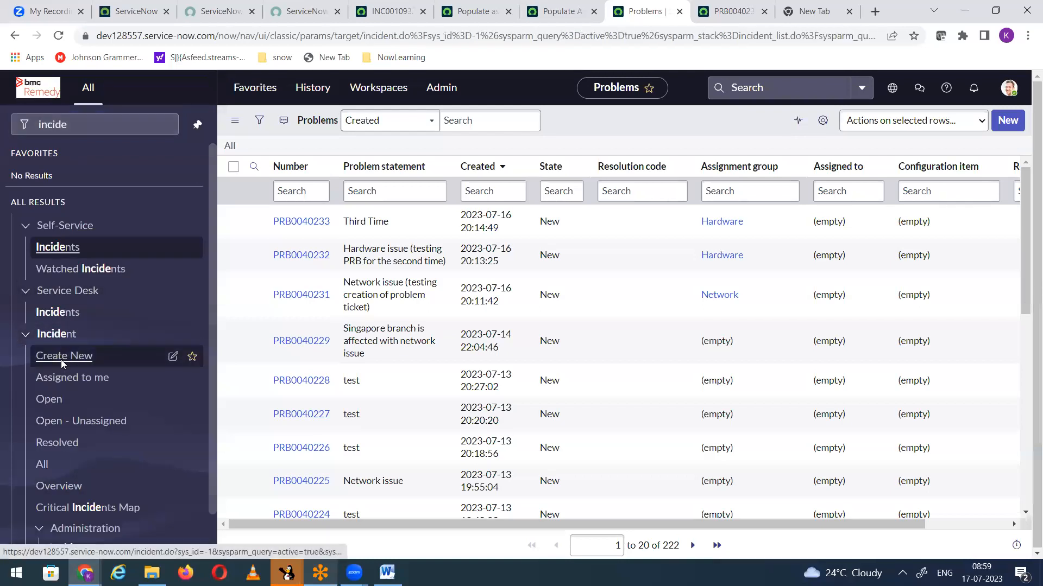
right_click(493, 136)
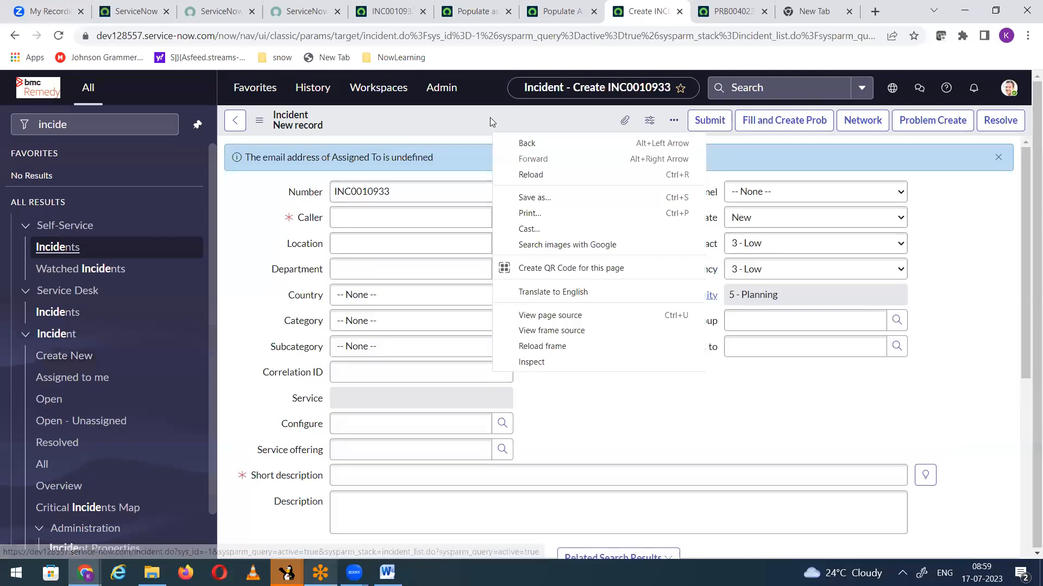
right_click(490, 117)
mouse_move(570, 161)
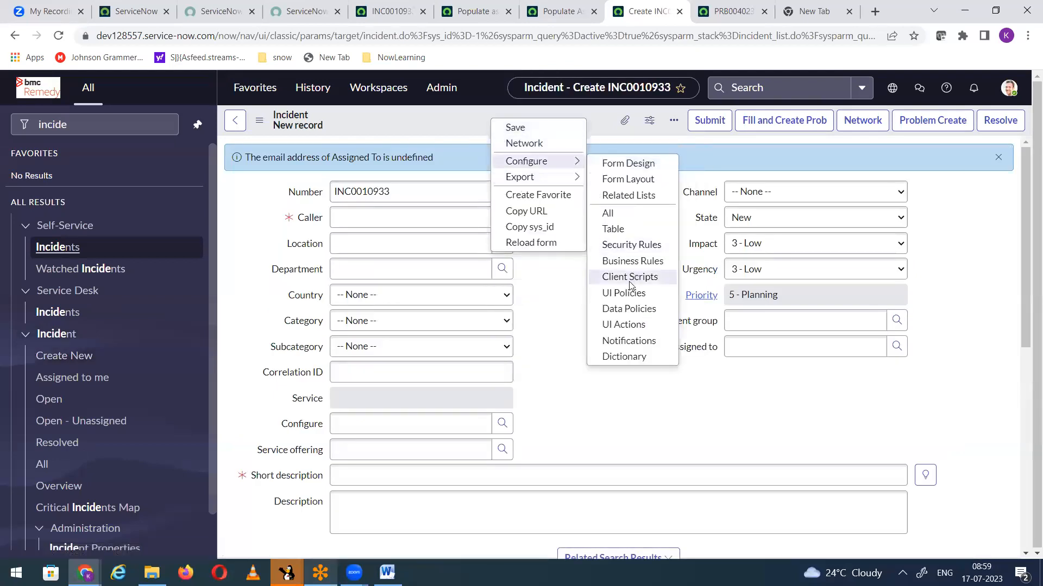
left_click(625, 263)
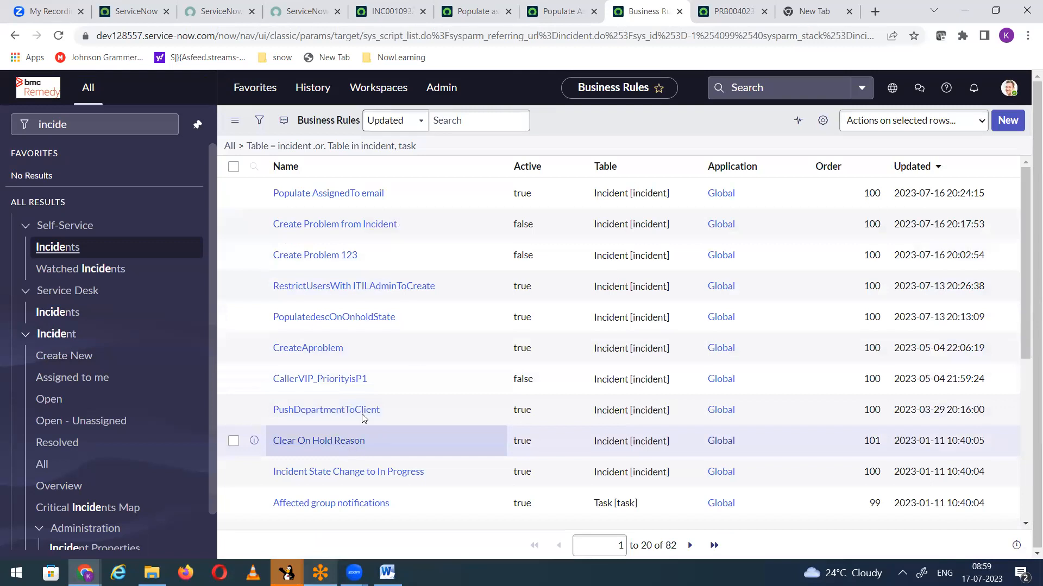
Step: Add the Script column to the business rules list, placing it between Active and Table
left_click_drag(910, 167, 912, 169)
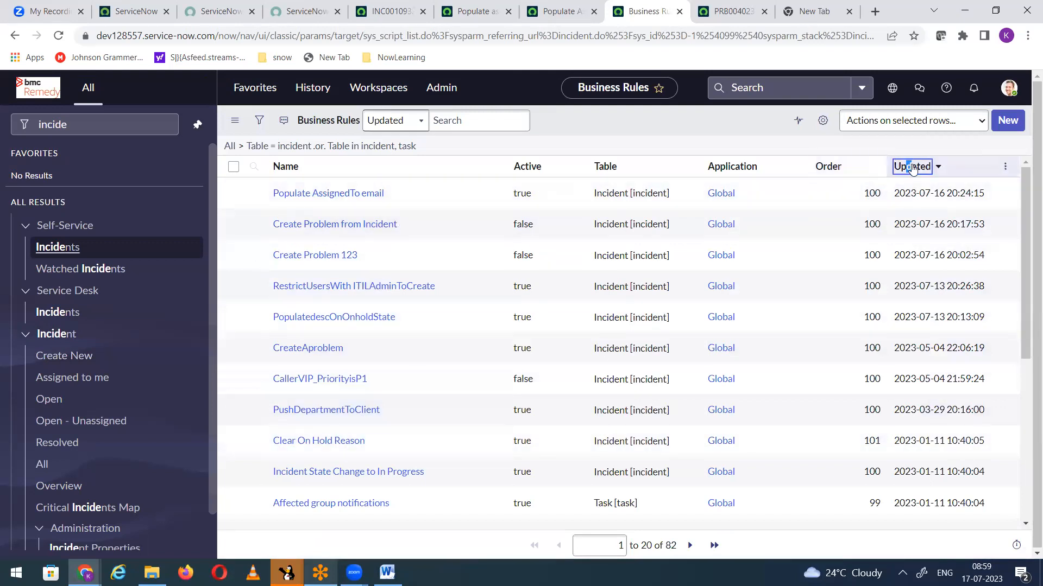
left_click(903, 167)
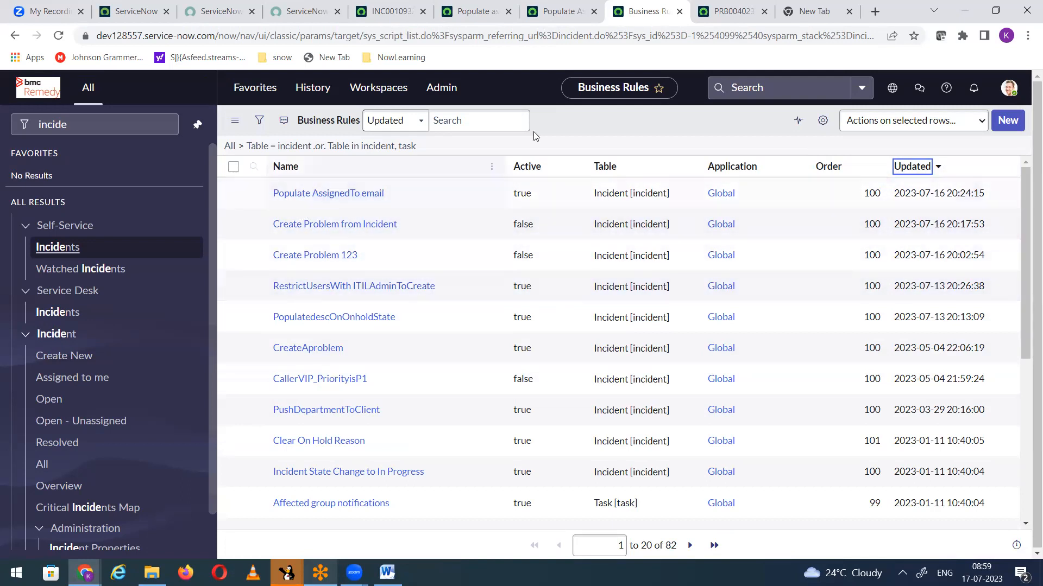
left_click(822, 122)
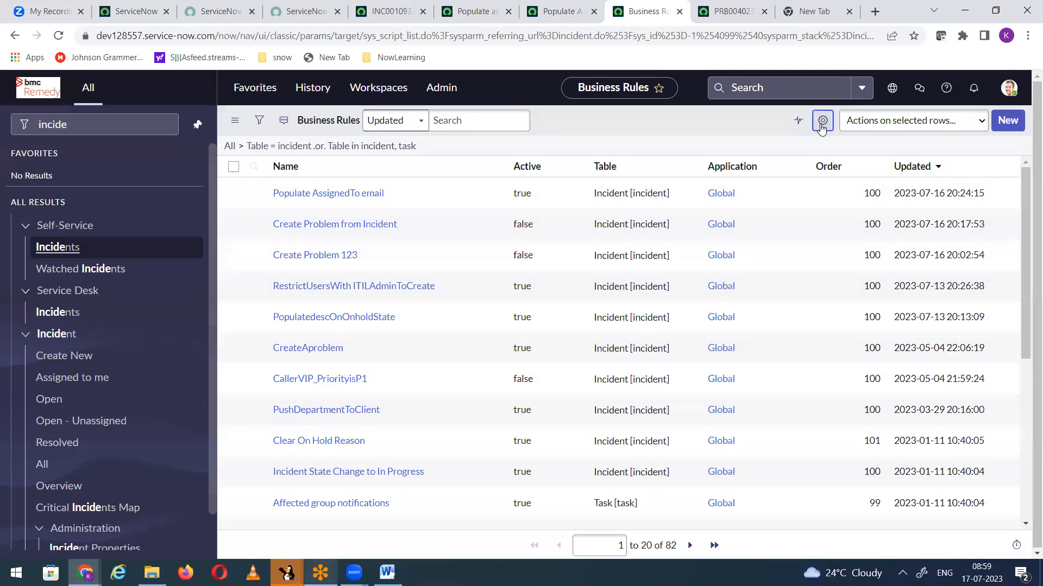
left_click(491, 285)
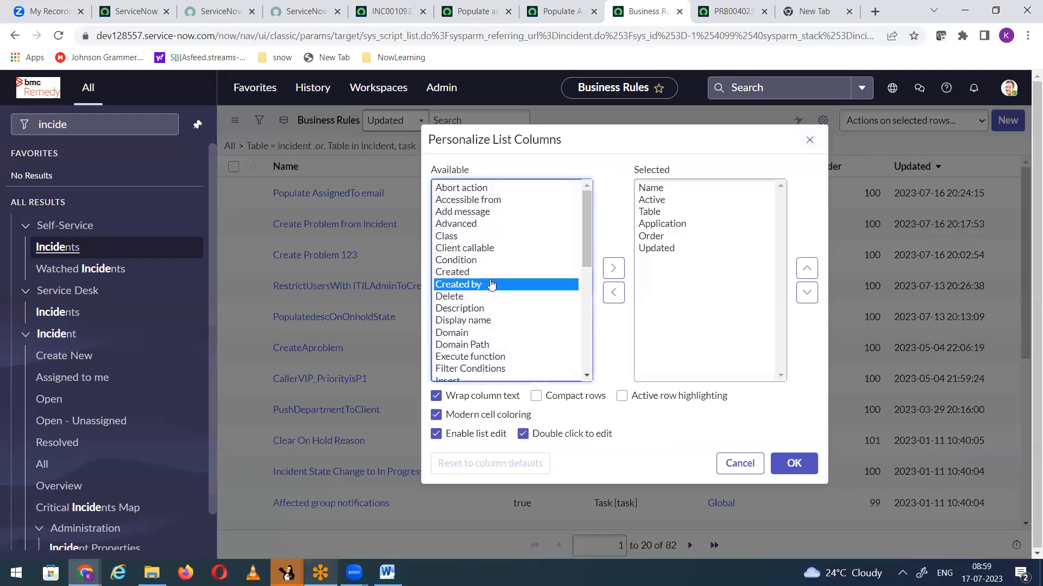
key("s")
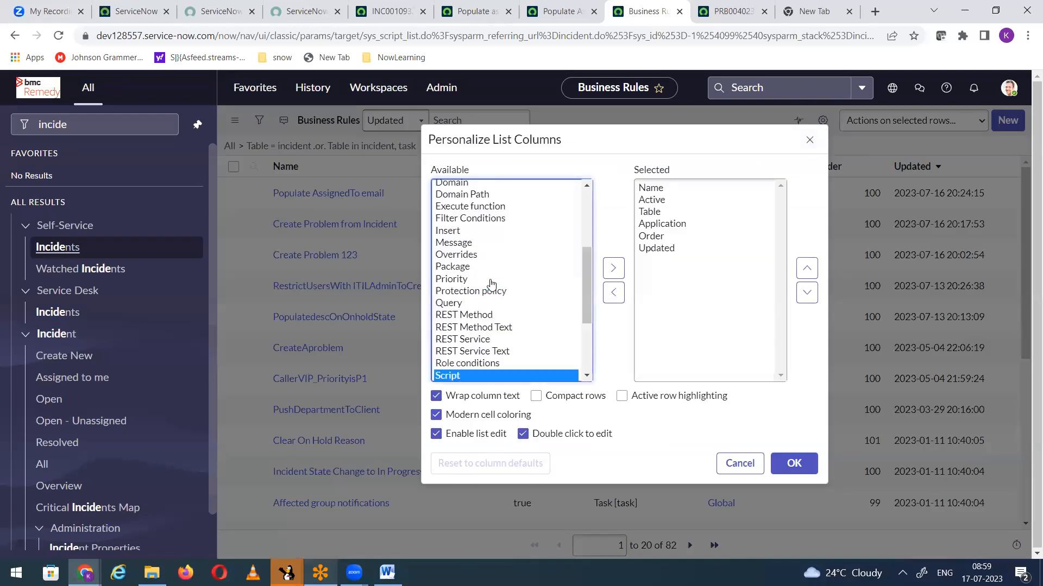
left_click(612, 269)
left_click(812, 277)
left_click(813, 277)
left_click(813, 276)
left_click(813, 277)
left_click(794, 463)
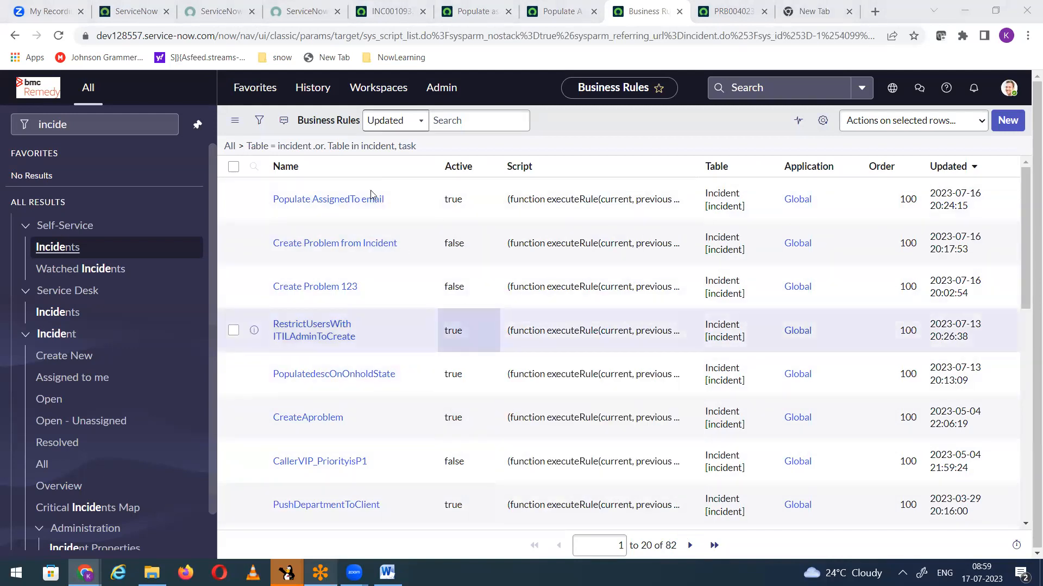
Step: Check the Populate AssignedTo email rule's script against the value shown in the incident's Assigned To info message
left_click(543, 16)
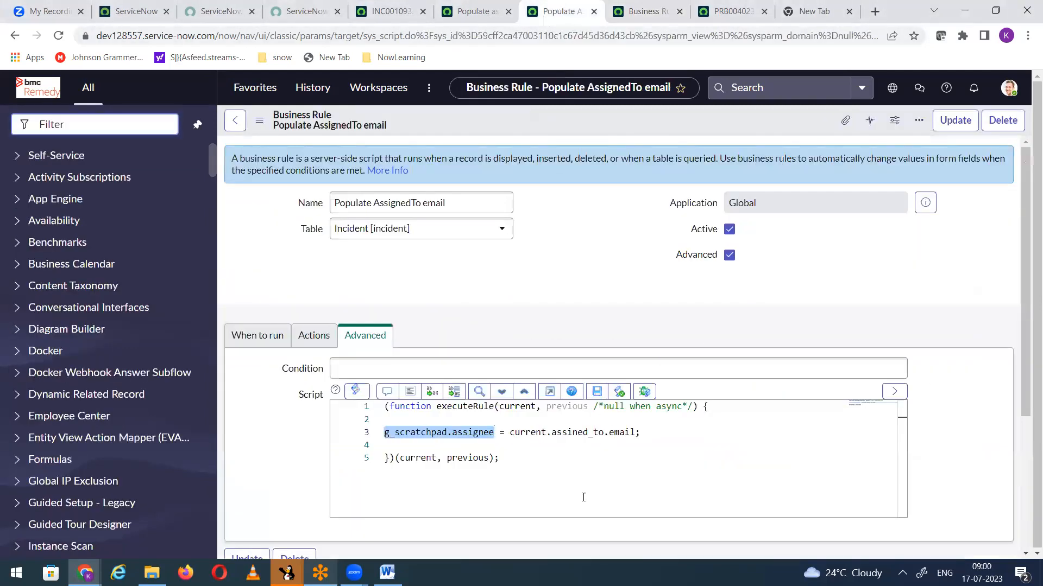
left_click(586, 455)
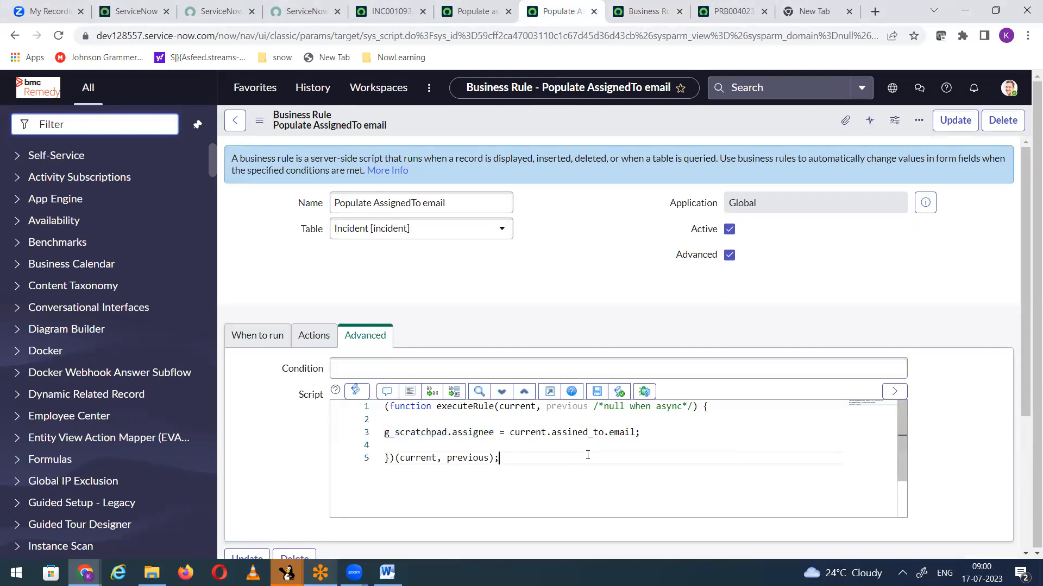
left_click(391, 11)
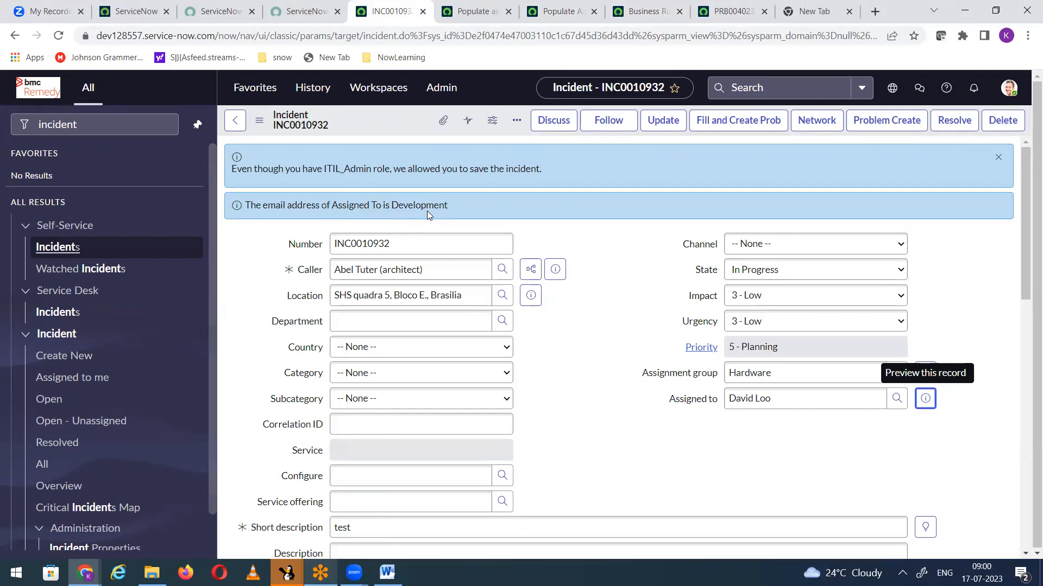
left_click_drag(392, 204, 449, 211)
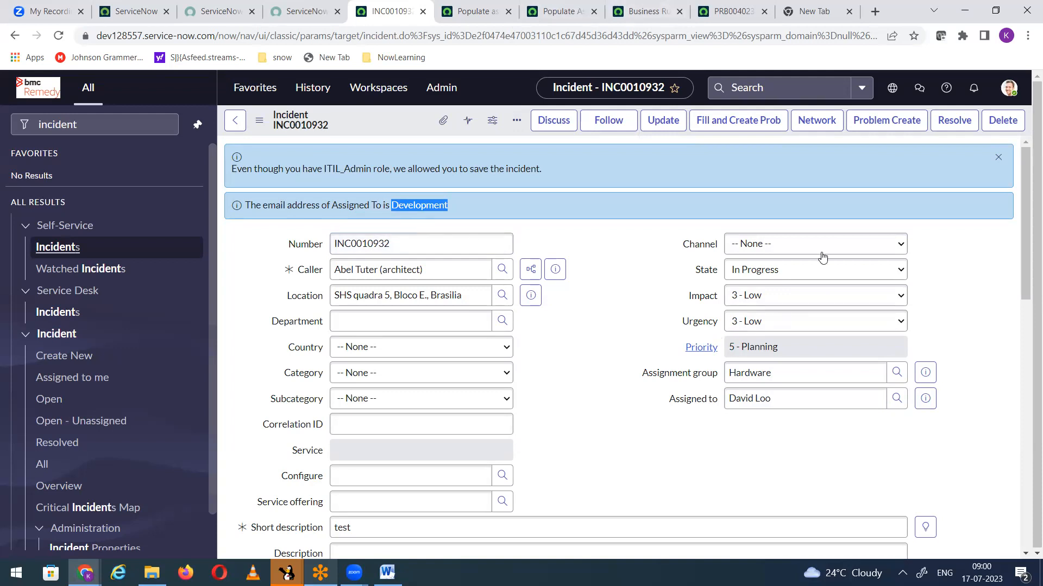
Step: Open the assigned user's record in a new browser tab and look up the Department field's column name
left_click(923, 401)
right_click(975, 426)
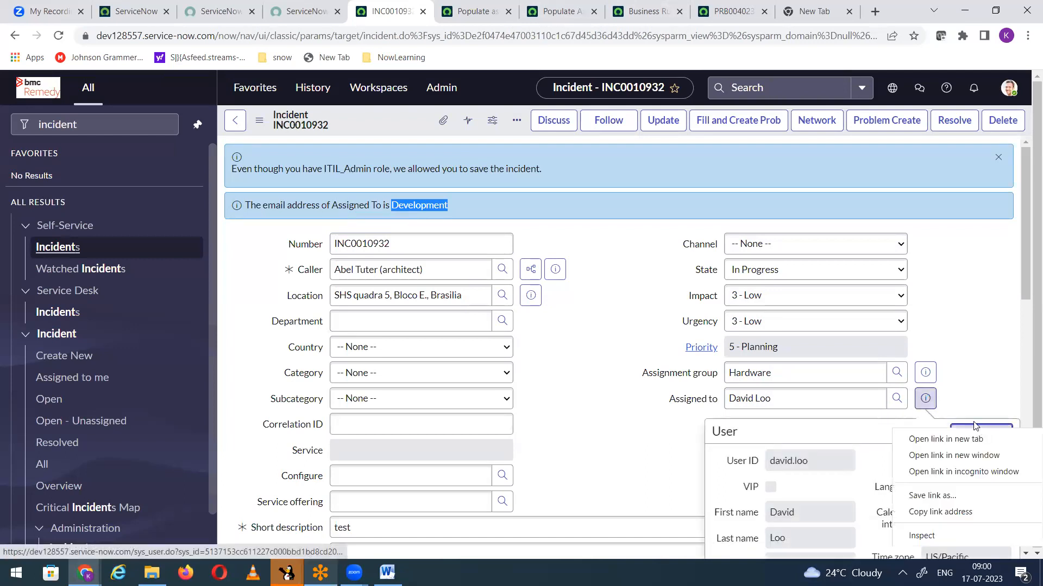
left_click(947, 440)
left_click(417, 7)
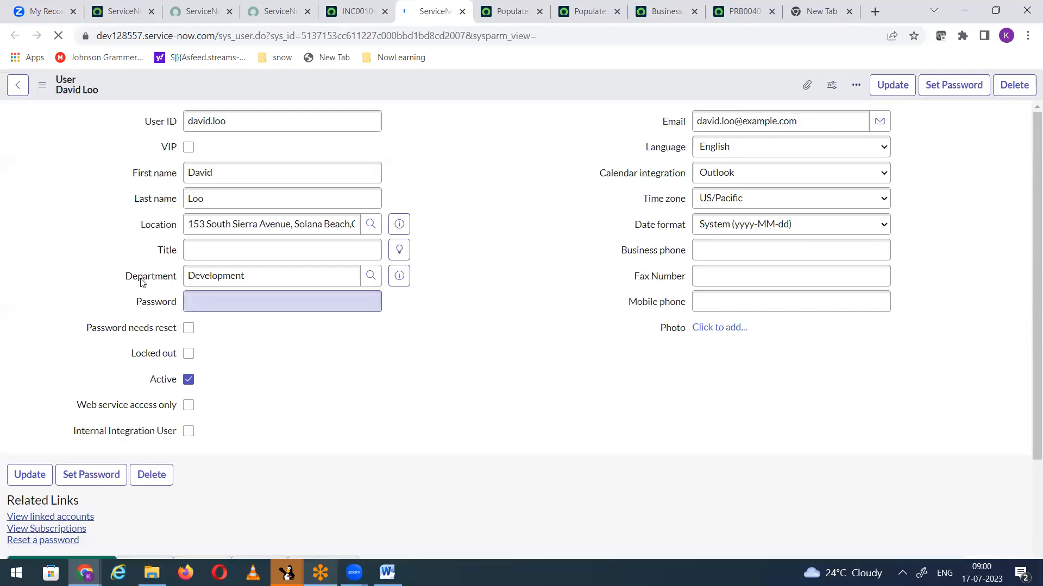
right_click(136, 278)
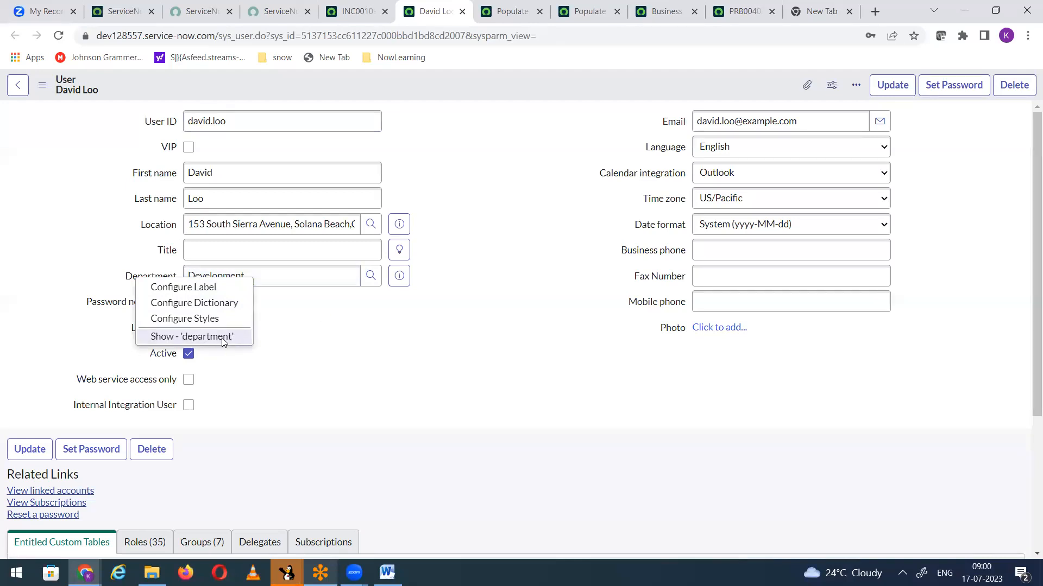
left_click(359, 13)
left_click(571, 13)
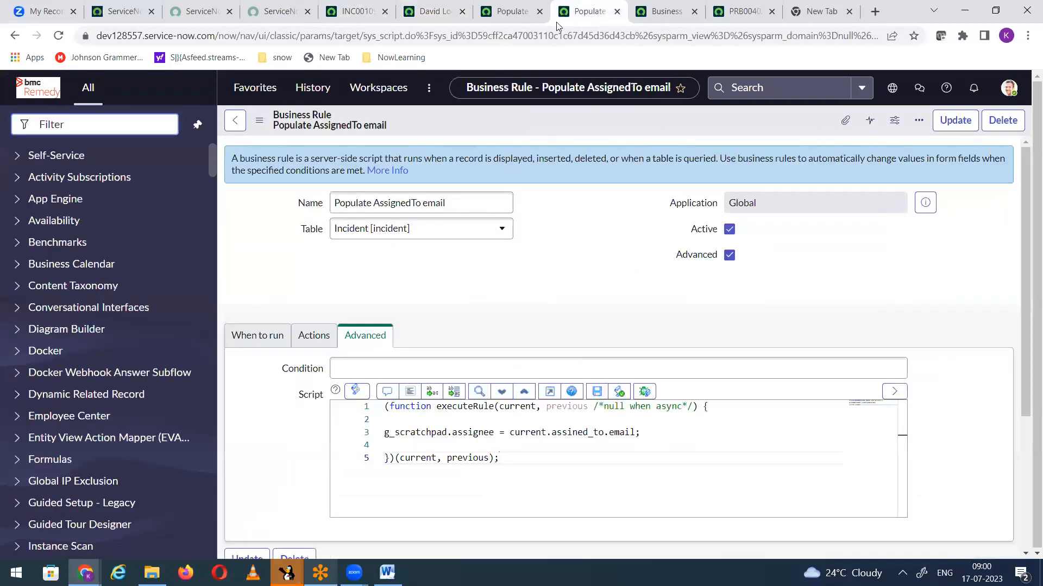
left_click(518, 16)
left_click(448, 19)
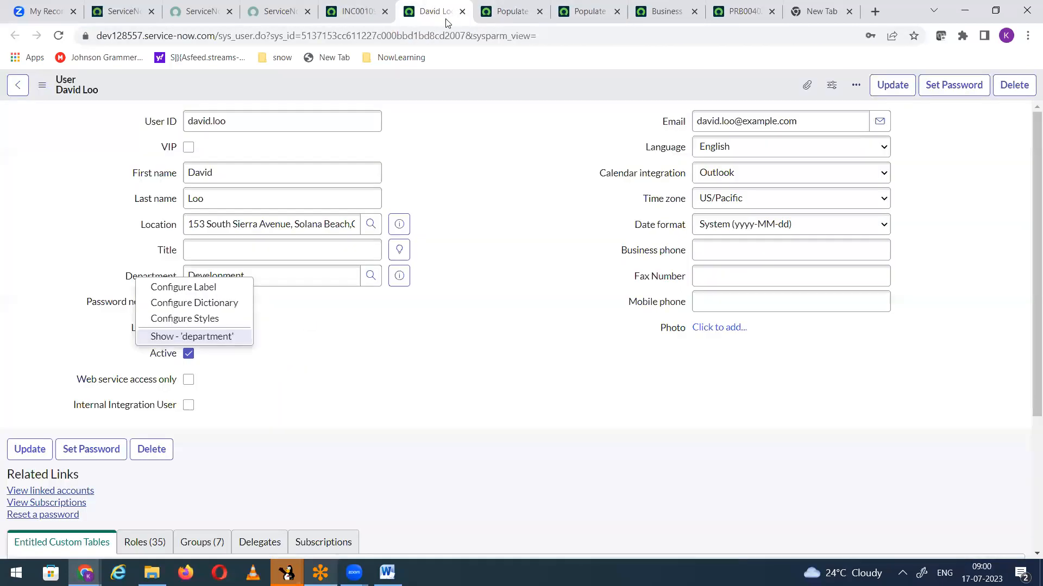
Step: Clear the business rules list's table filter and search the Script column for *department
left_click(668, 13)
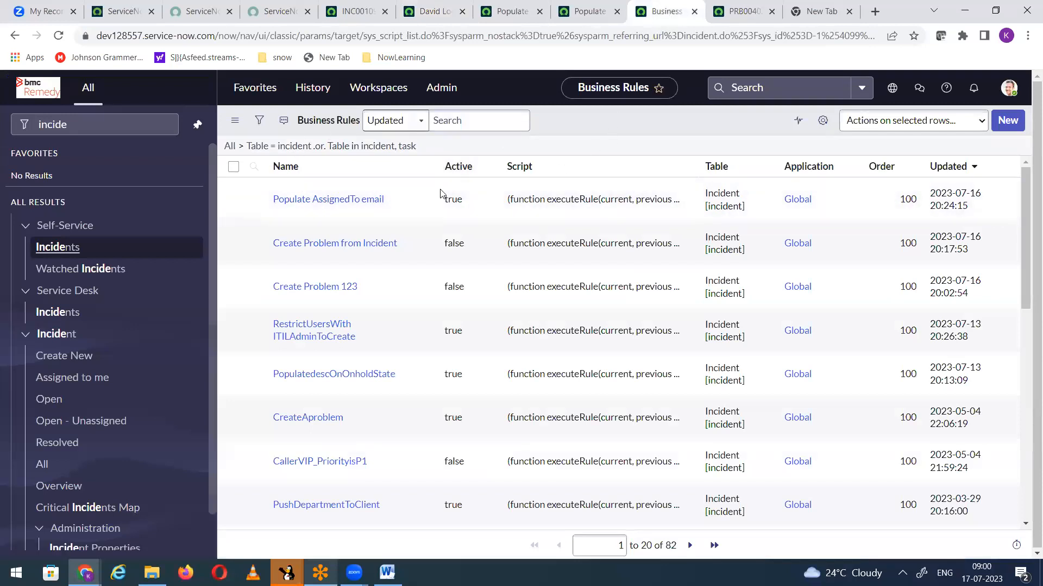
left_click(227, 148)
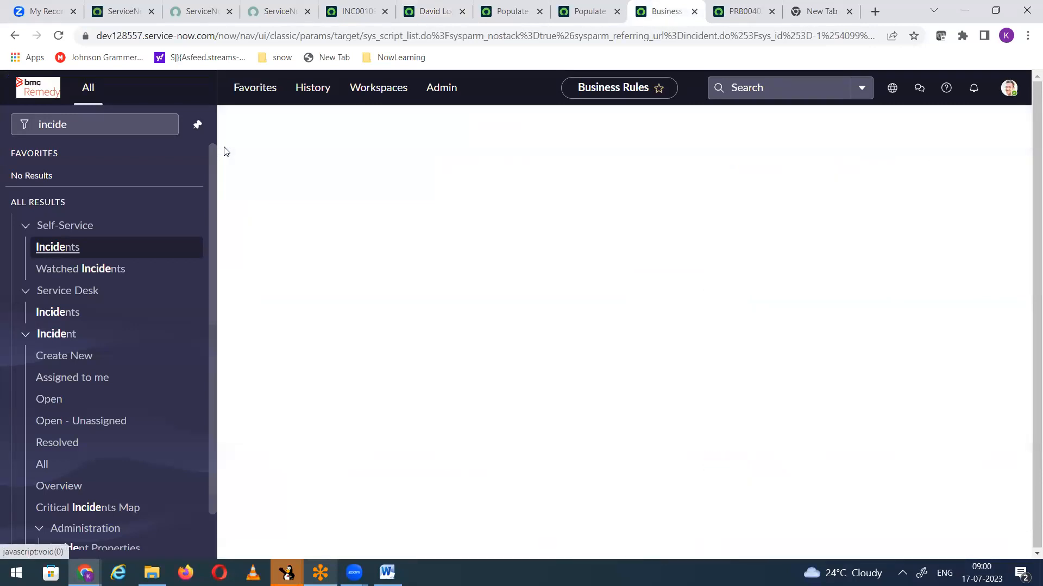
left_click(258, 170)
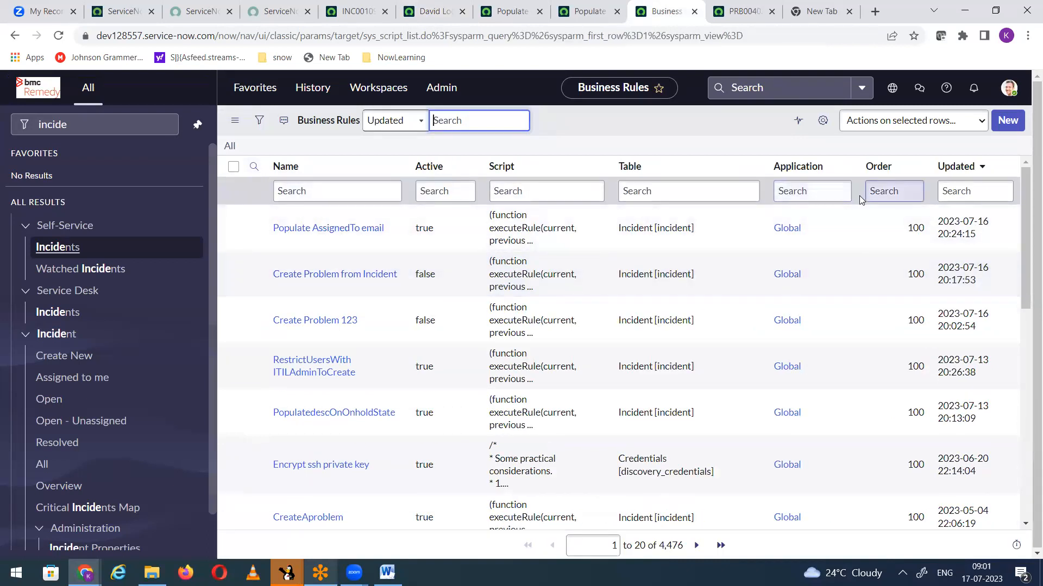
left_click(519, 187)
type("*depart")
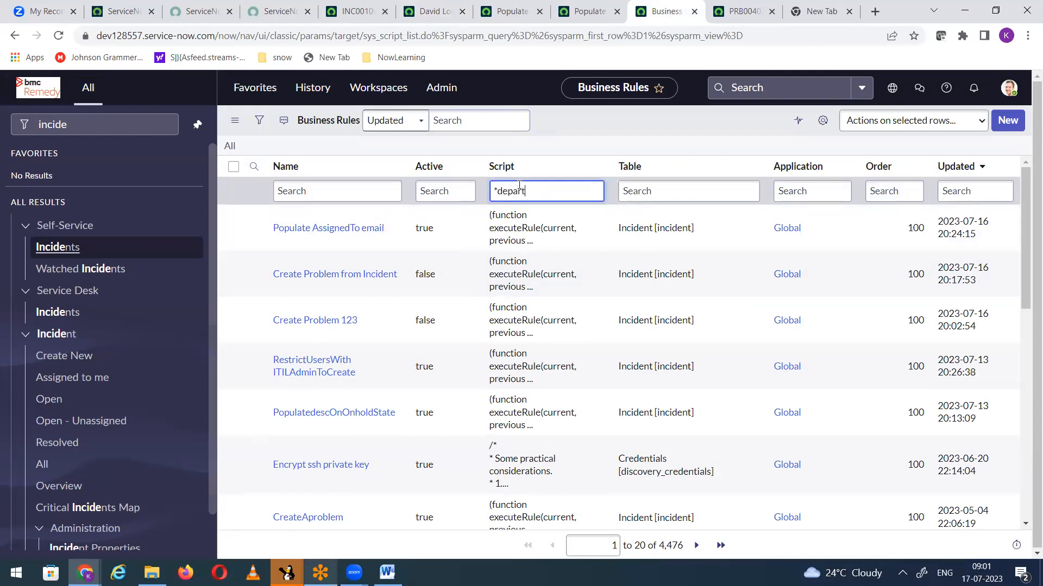
type("ment")
key("Return")
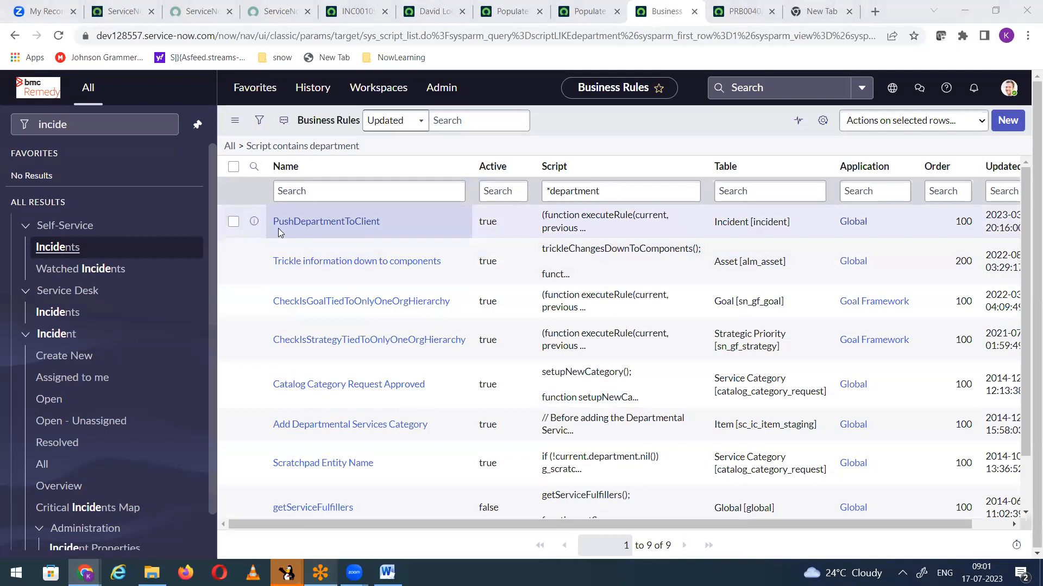
Step: Open the PushDepartmentToClient business rule in a new browser tab and examine its g_scratchpad.assignee line
right_click(254, 221)
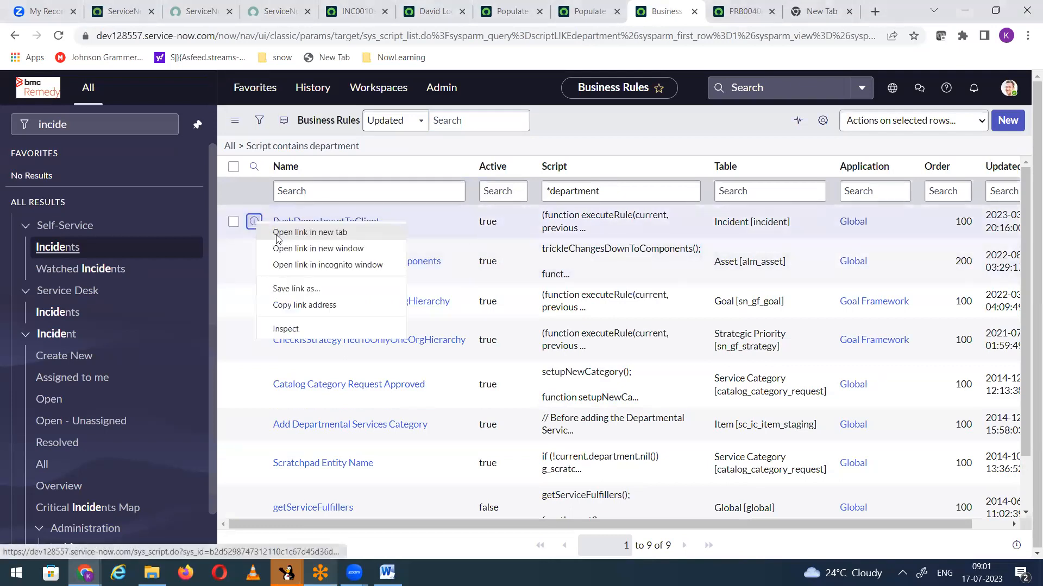
left_click(274, 231)
left_click(678, 11)
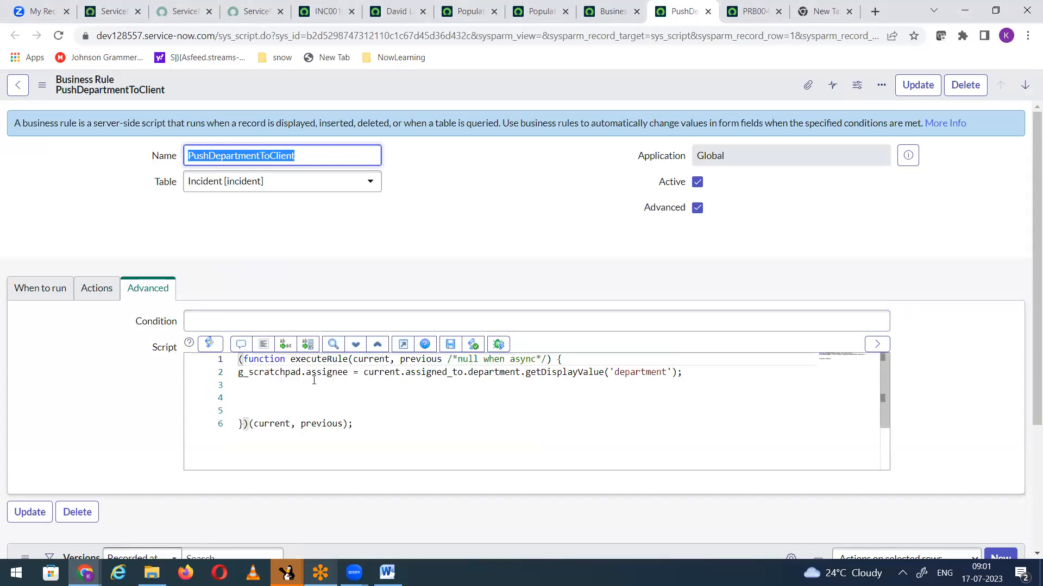
left_click_drag(306, 372, 349, 372)
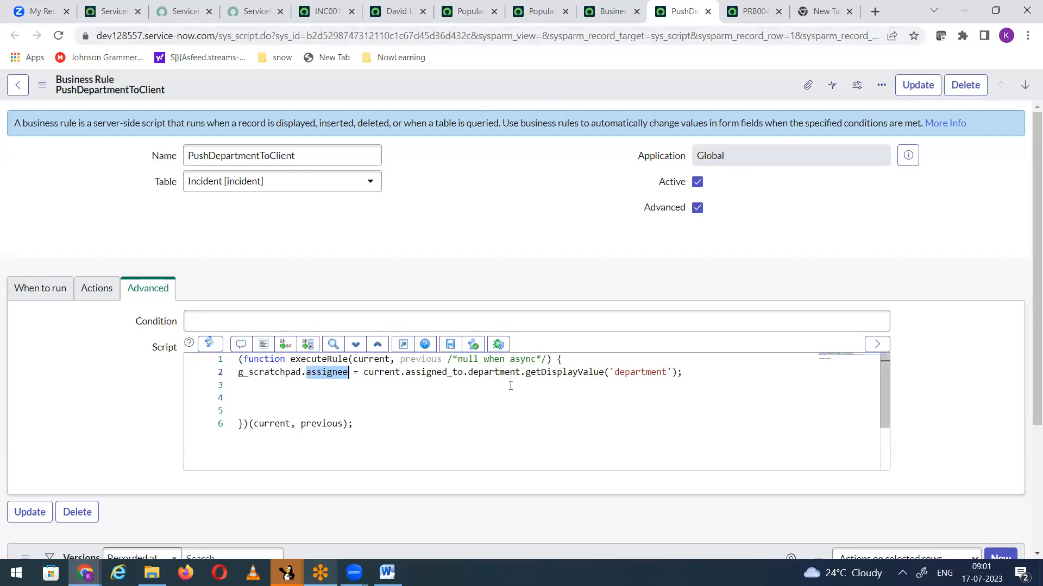
Step: Deactivate the Populate assigned to email client script and save it
left_click(467, 10)
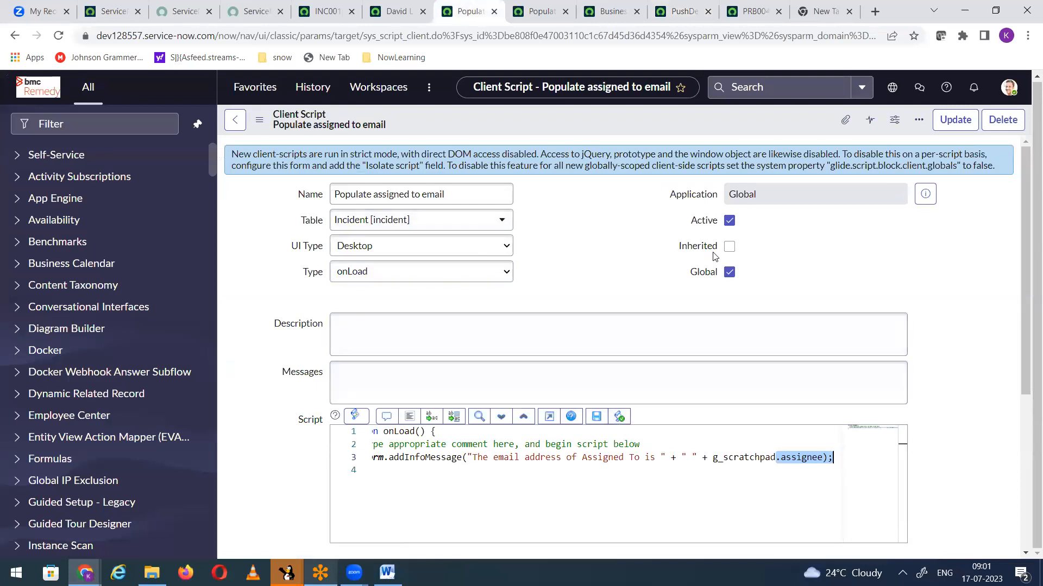
left_click(729, 220)
right_click(509, 114)
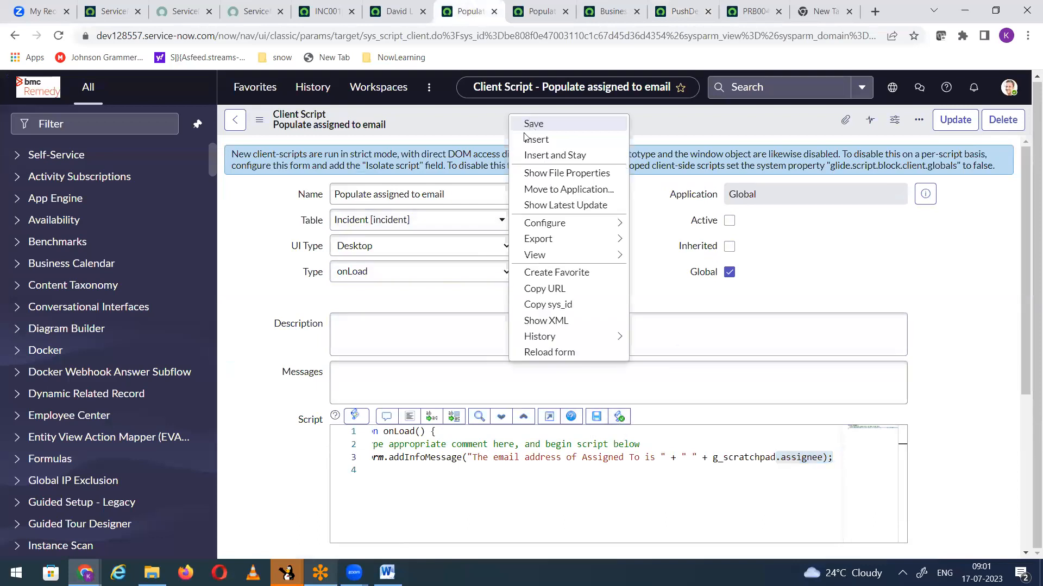
left_click(532, 124)
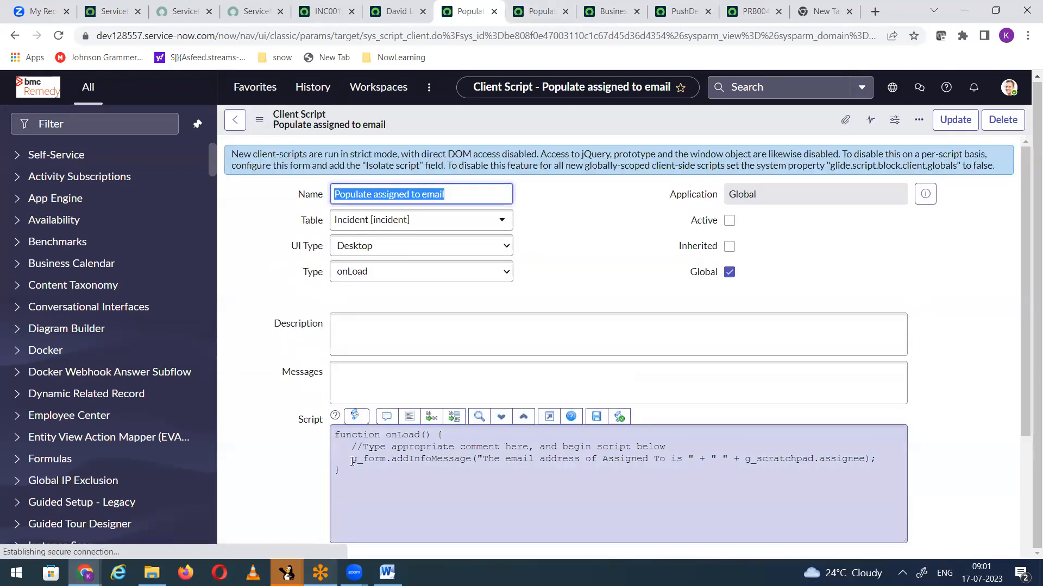
Step: Compare the client script's addInfoMessage line with the script of the PushDepartmentToClient business rule
left_click_drag(387, 459, 861, 458)
key("ctrl+c")
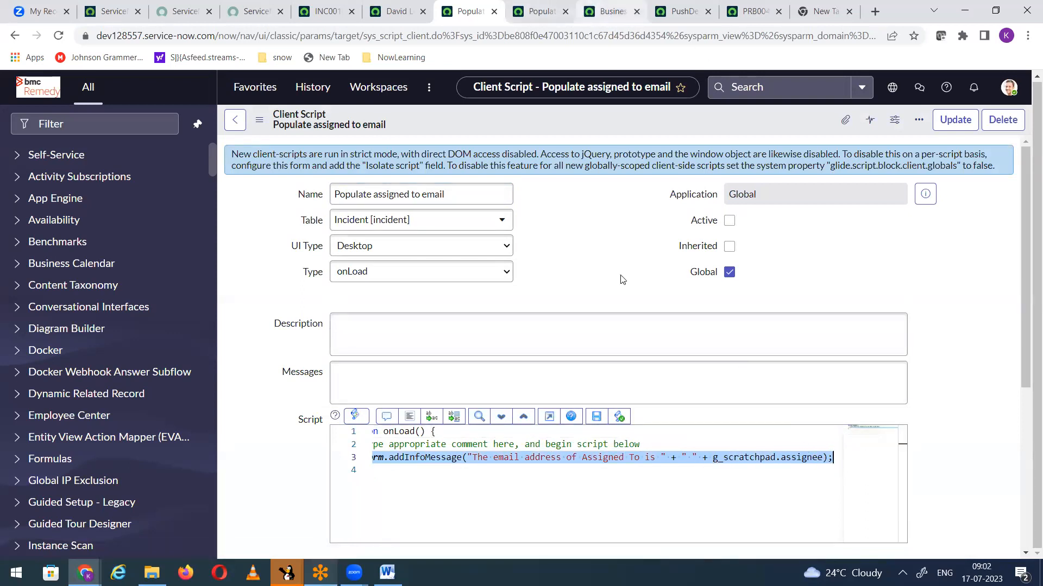
left_click(612, 11)
left_click(678, 12)
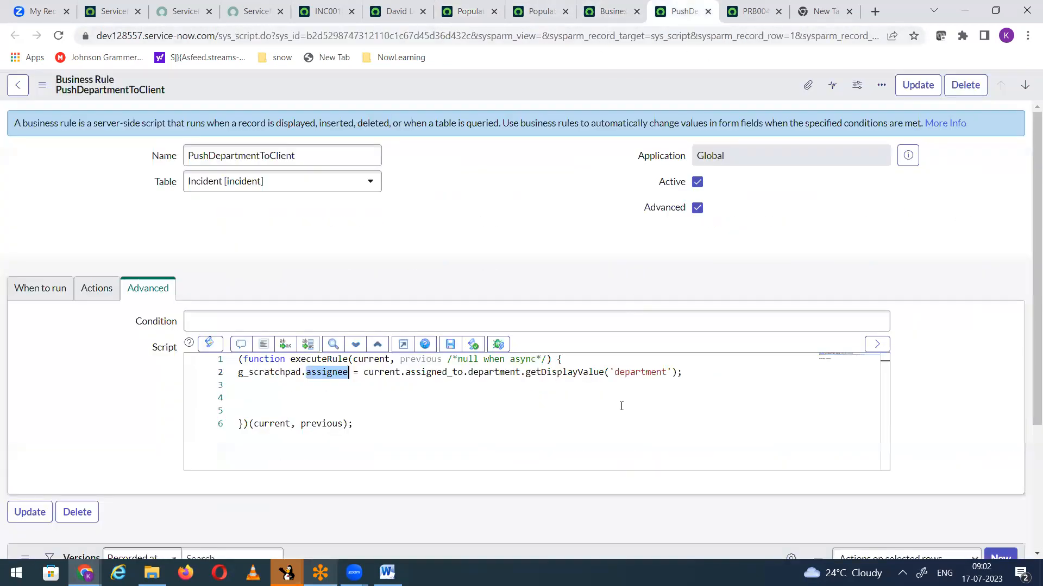
left_click(695, 372)
key("Return")
key("ctrl+v")
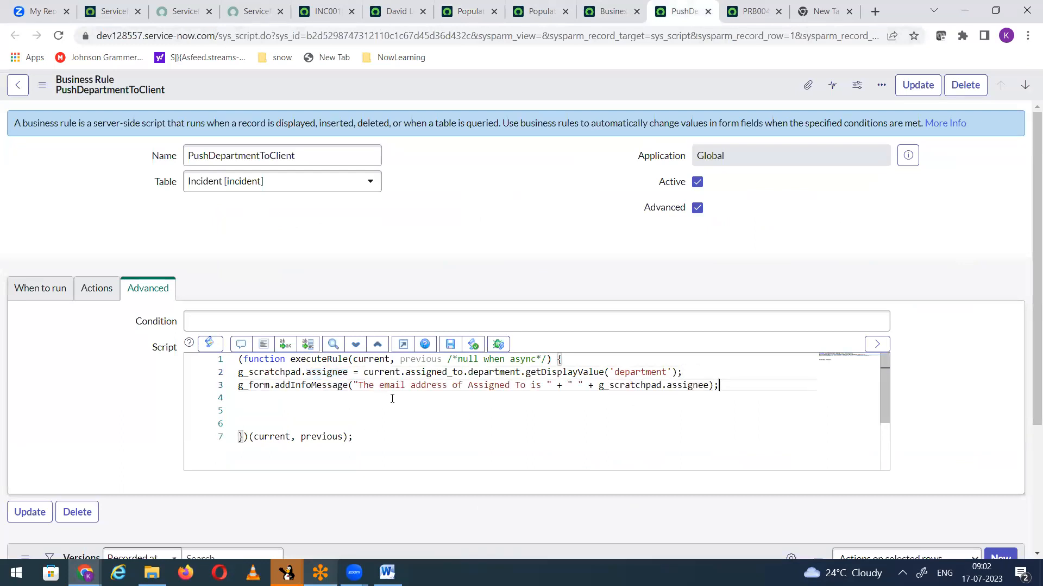
left_click_drag(722, 386, 227, 395)
key("BackSpace")
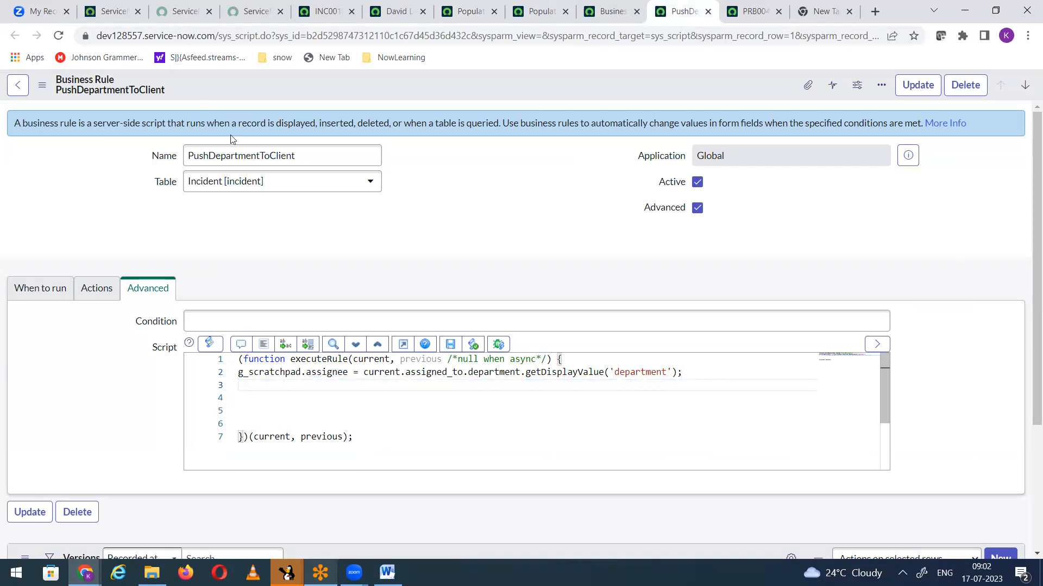
Step: Copy the g_scratchpad.assignee = current.assined_to.email line from the Populate AssignedTo email business rule into PushDepartmentToClient, below the department line
left_click(456, 16)
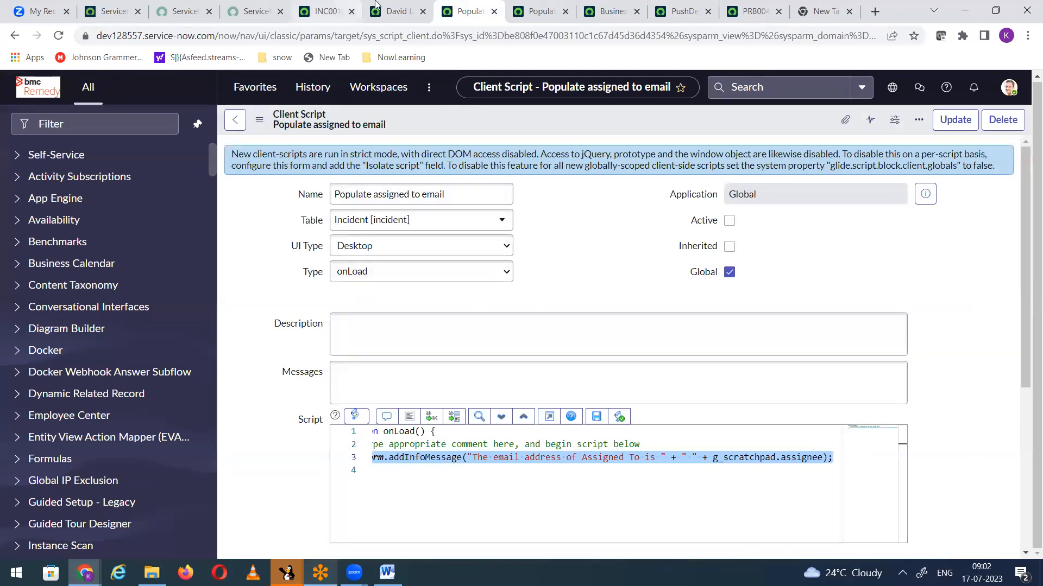
left_click(388, 20)
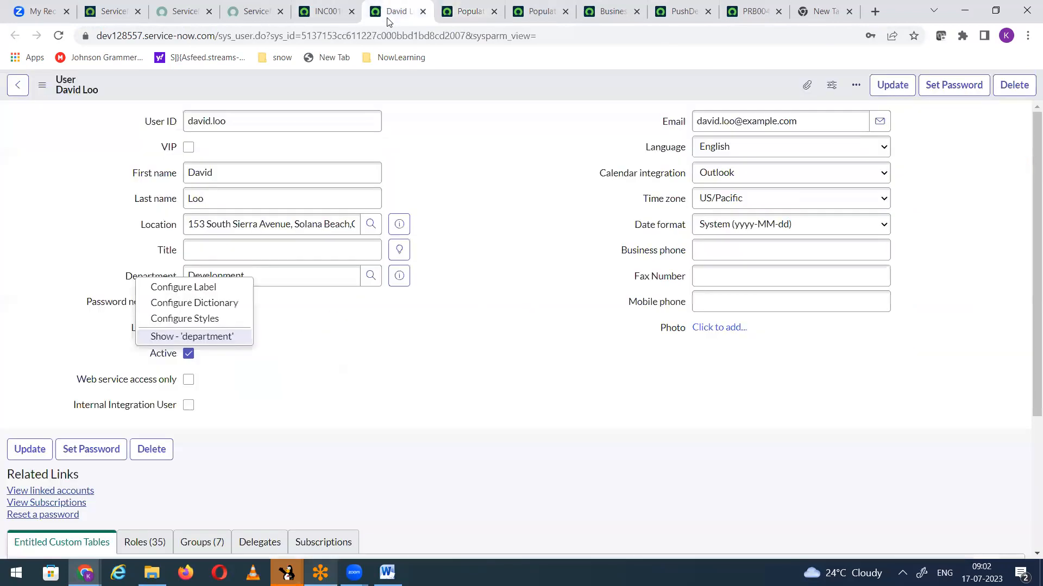
left_click(526, 12)
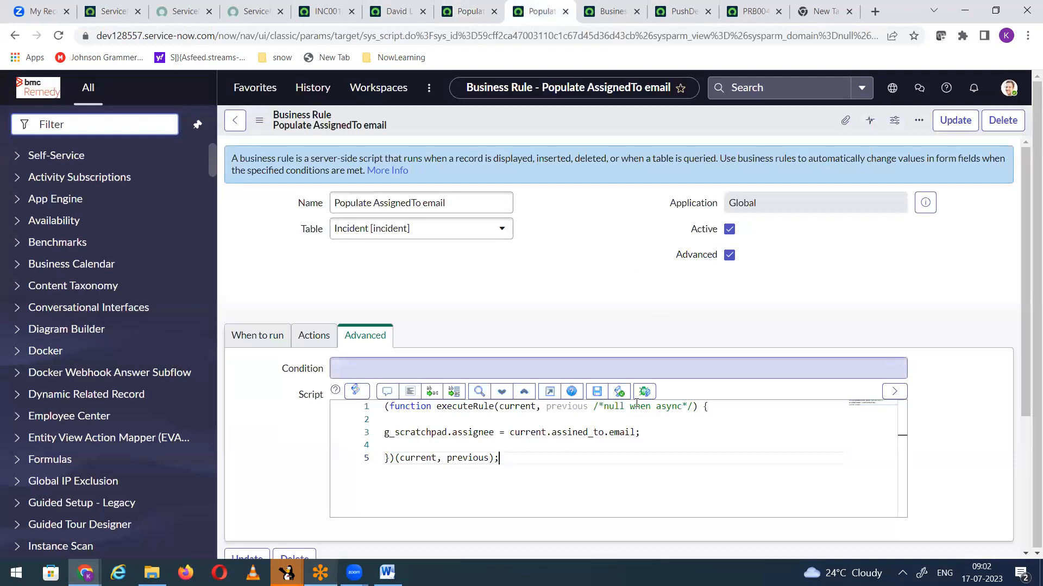
left_click_drag(650, 430, 380, 432)
key("ctrl+c")
left_click_drag(753, 35, 675, 9)
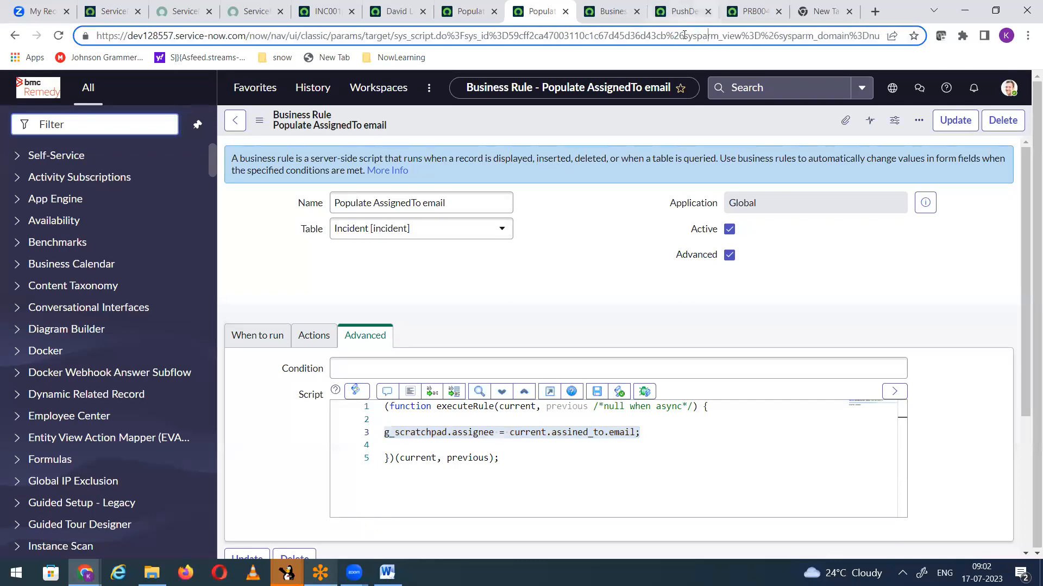
left_click(685, 13)
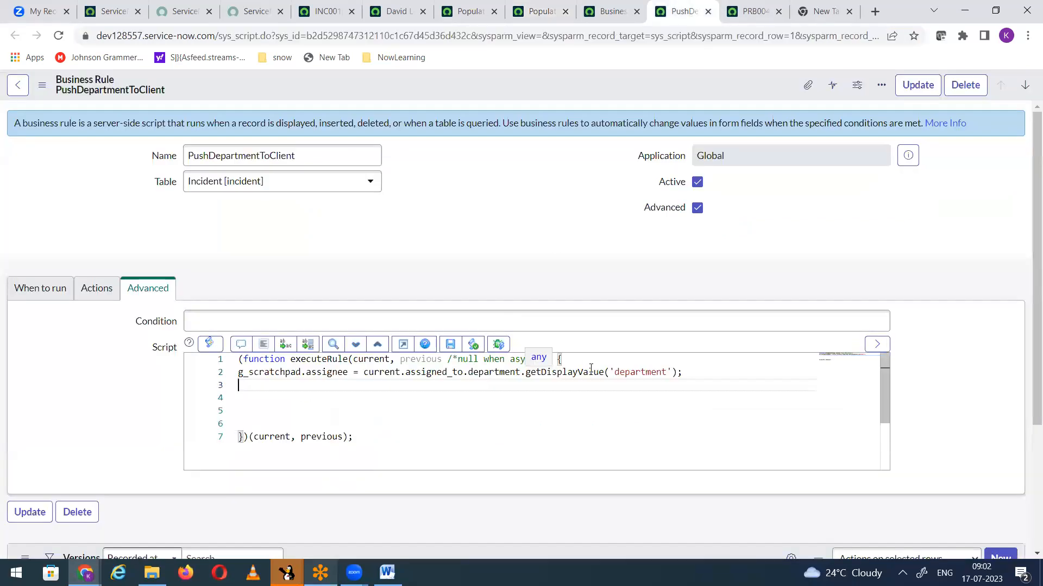
key("ctrl+v")
Step: Rename the scratchpad variables to assignee_email on the email line and assignee_depart on the department line, and save the business rule
left_click(348, 387)
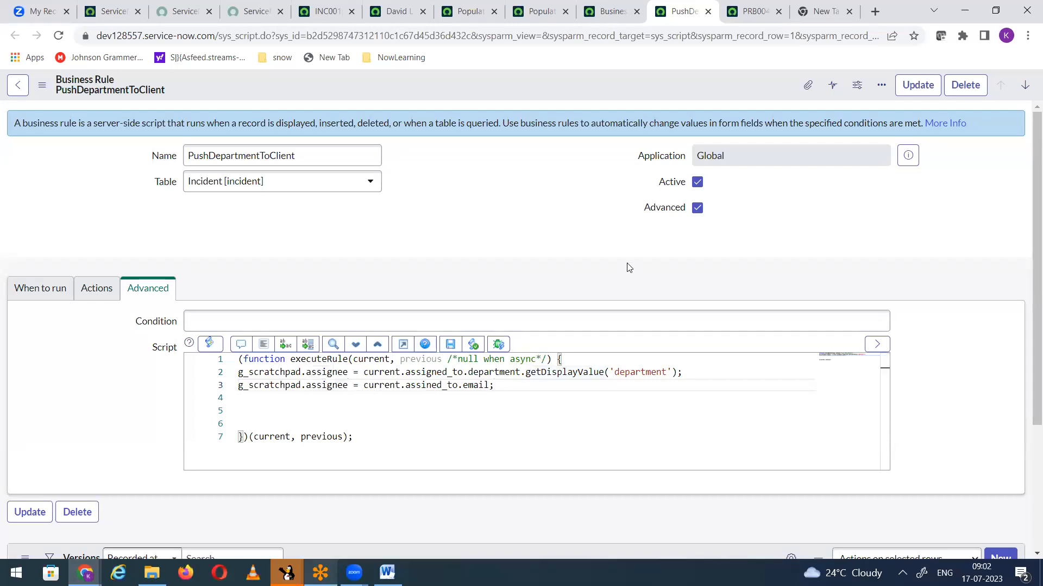
type("_email")
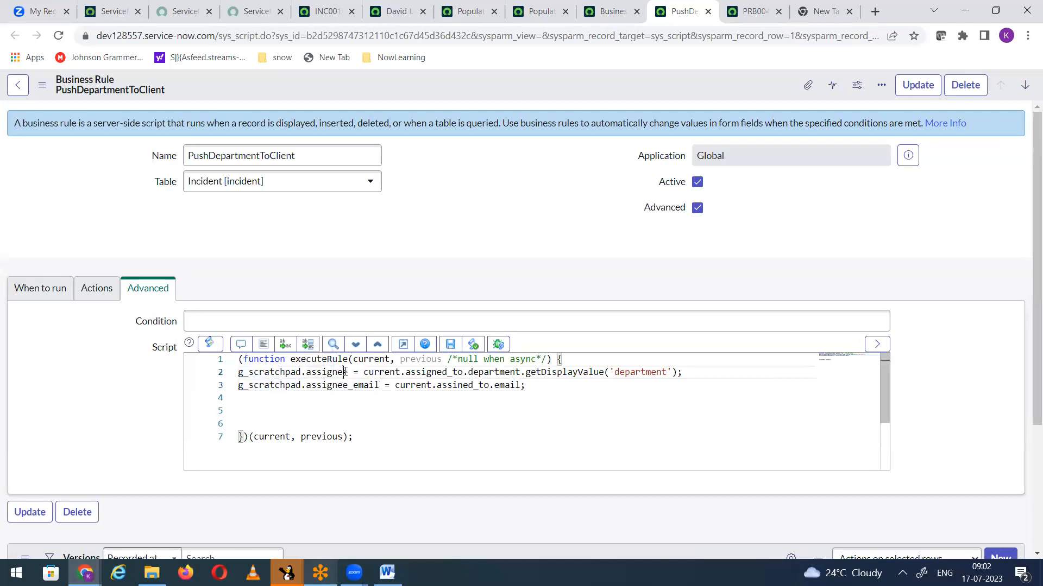
type("_depar")
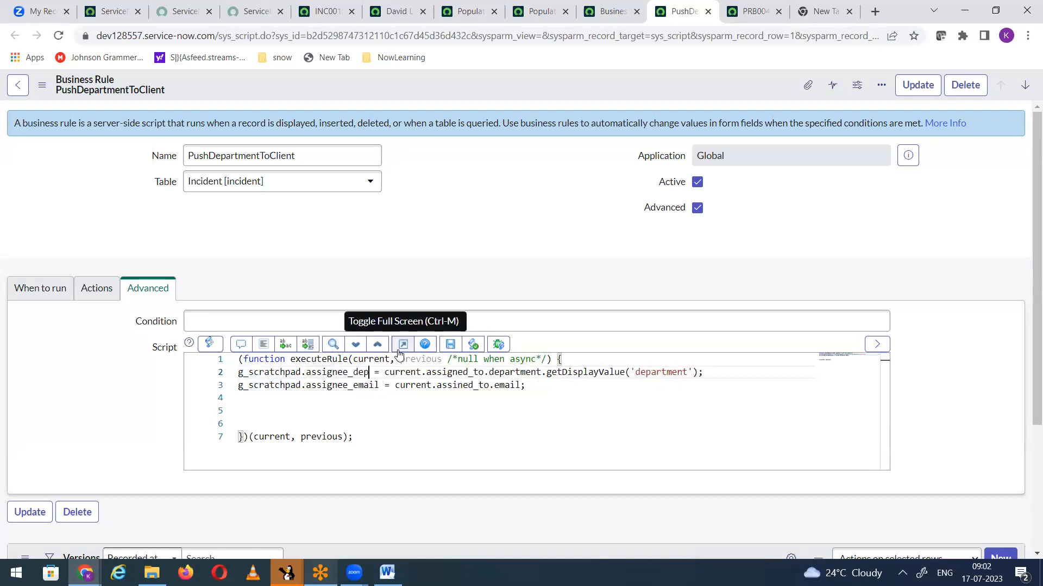
key("BackSpace")
type("rt")
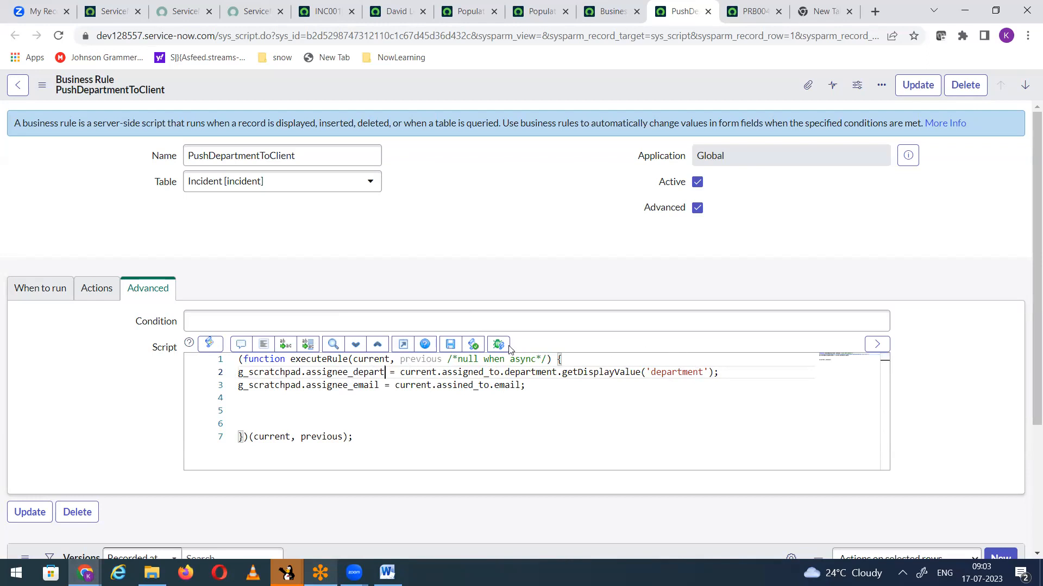
left_click(383, 371)
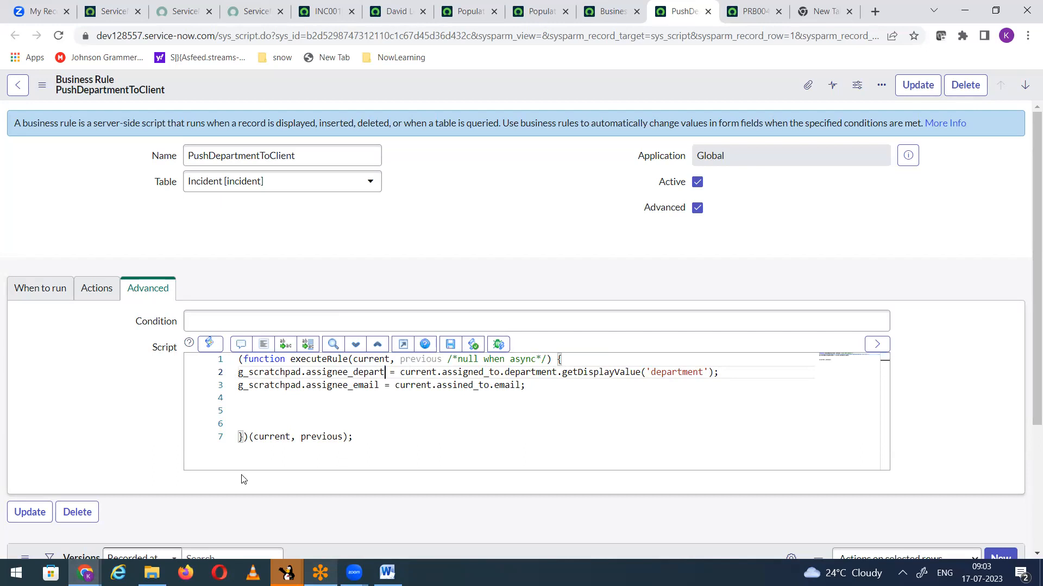
right_click(414, 79)
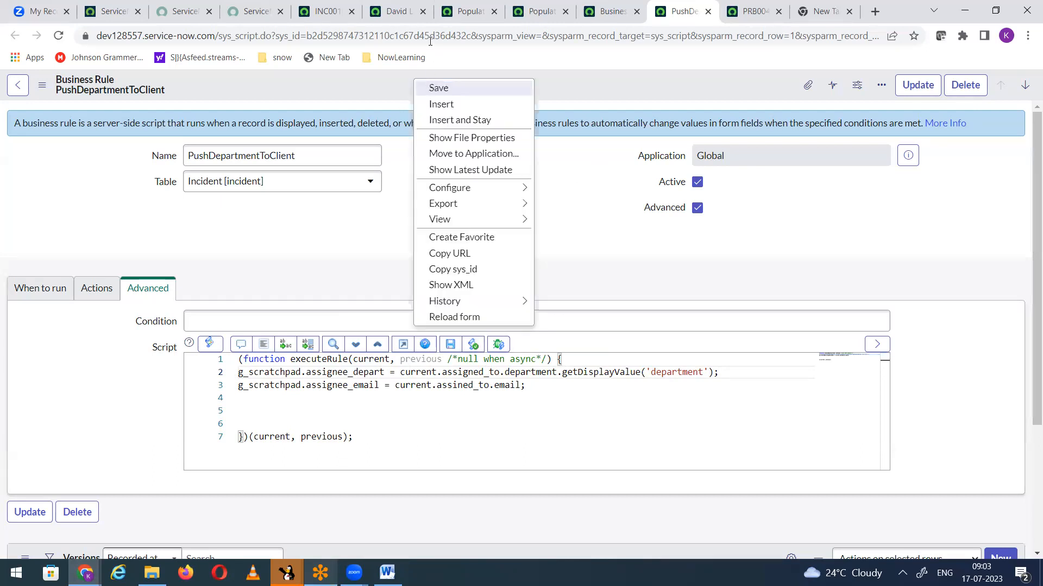
Step: Duplicate the g_form.addInfoMessage line on a new line below it in the Populate assigned to email client script
left_click(461, 12)
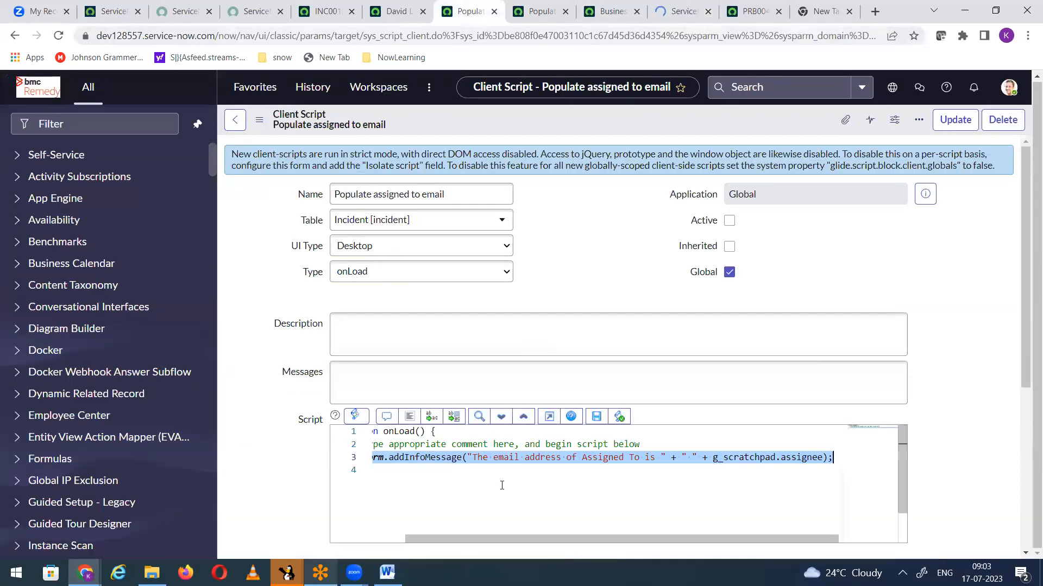
left_click(650, 443)
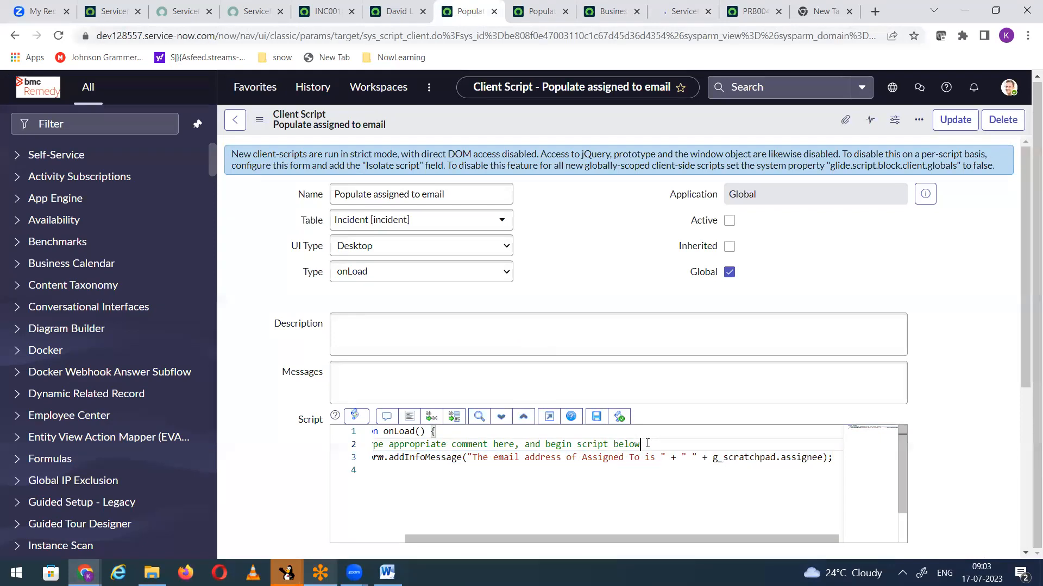
left_click_drag(837, 457, 388, 458)
key("ctrl+c")
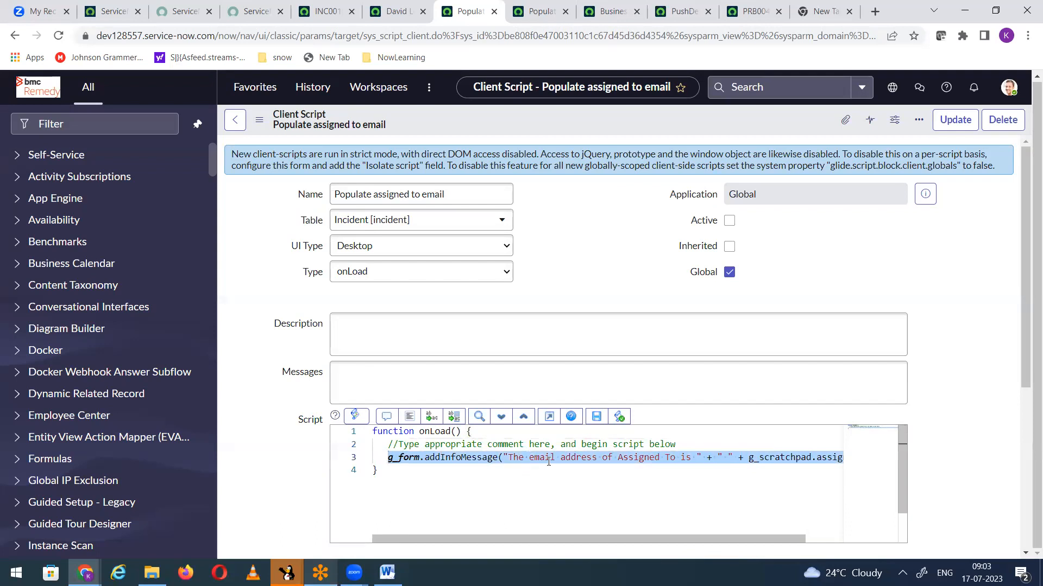
left_click(850, 467)
left_click(801, 458)
key("End")
key("Return")
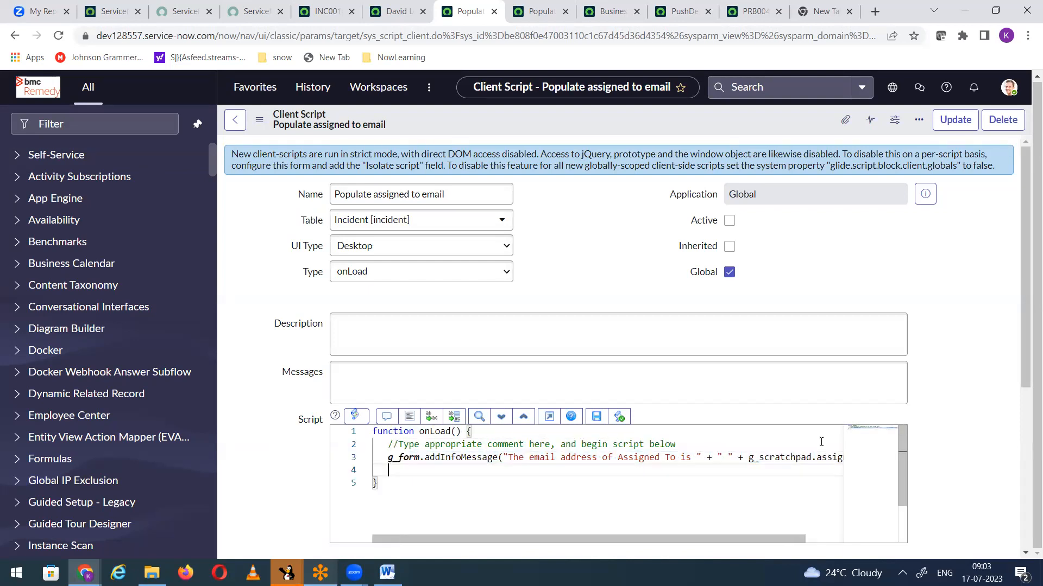
key("ctrl+v")
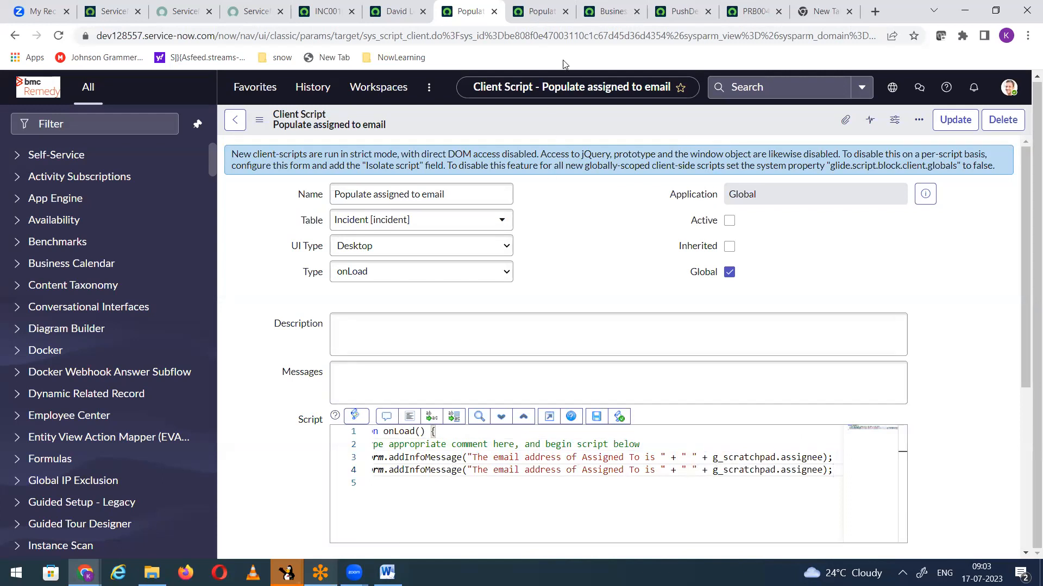
Step: Change the first addInfoMessage line's variable to g_scratchpad.assignee_depart, matching the PushDepartmentToClient business rule
left_click(608, 12)
left_click(685, 12)
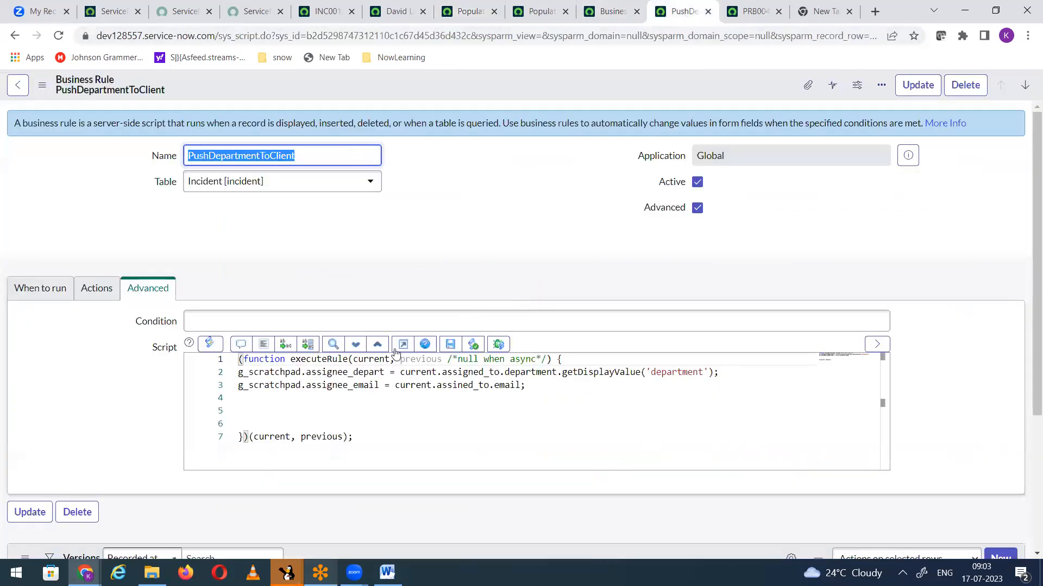
left_click_drag(239, 372, 385, 372)
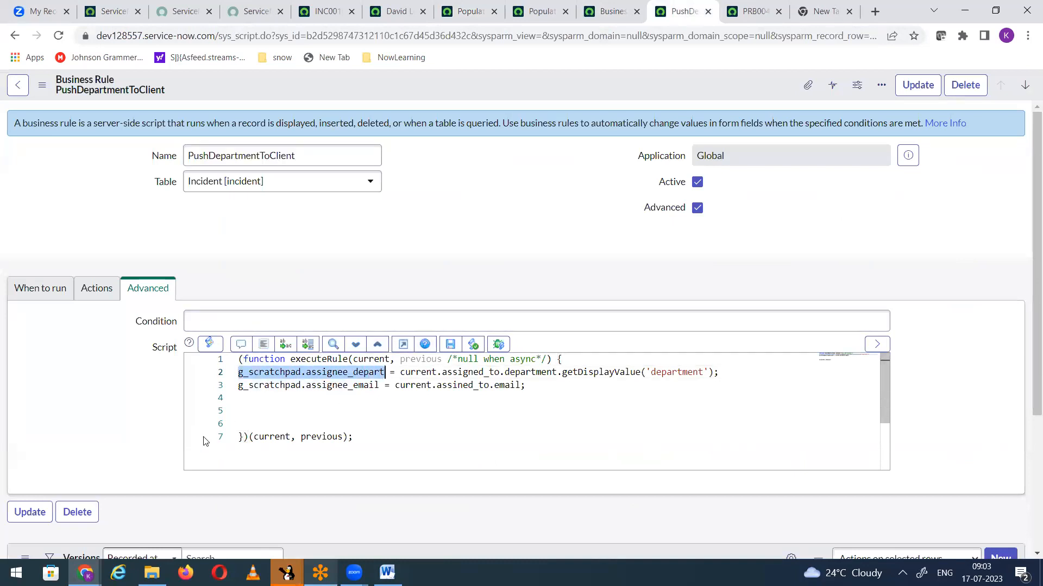
left_click(464, 11)
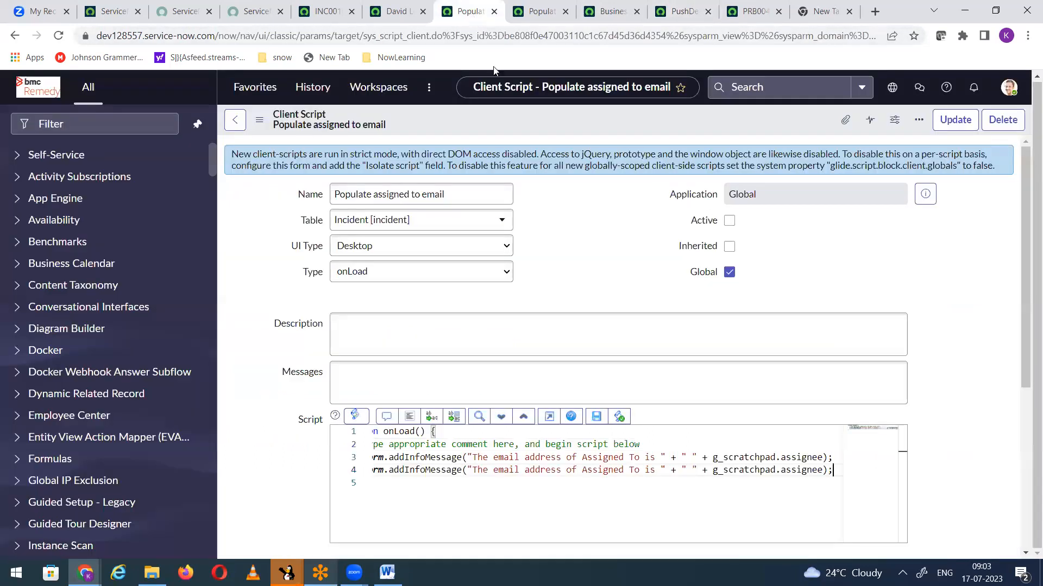
left_click_drag(713, 457, 824, 459)
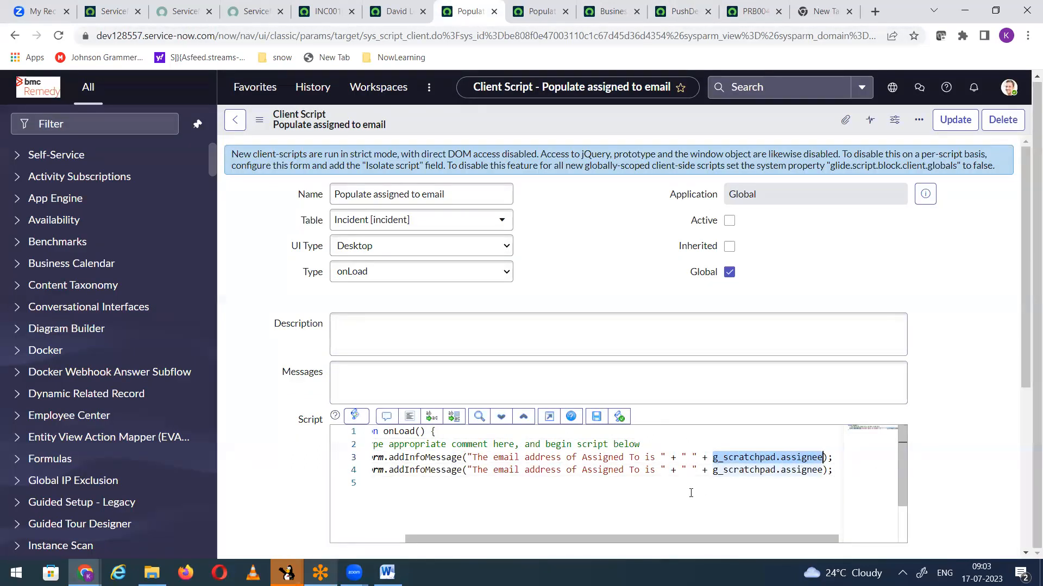
key("Right")
type("_depart")
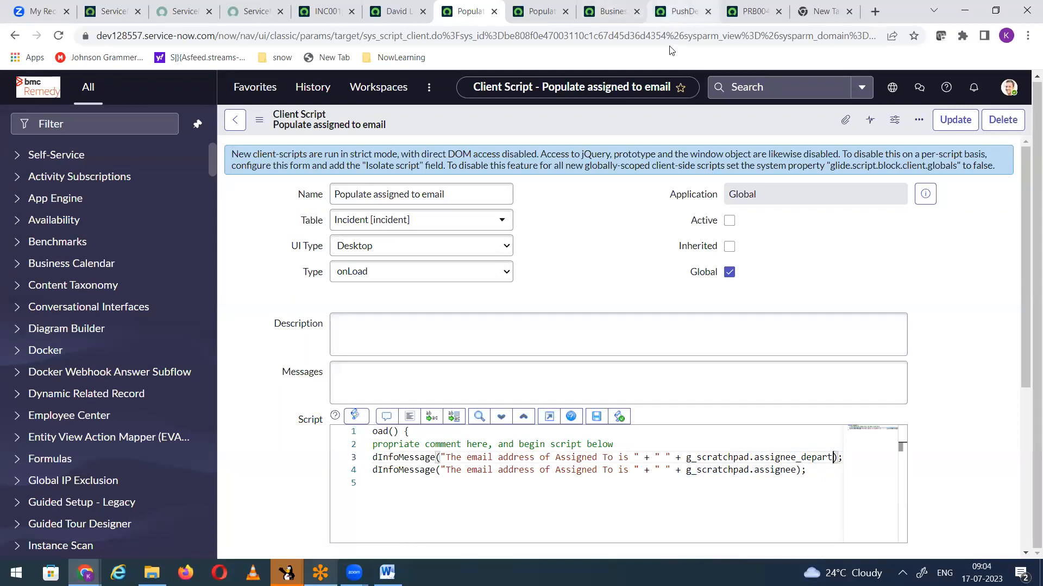
Step: Replace the second addInfoMessage line's variable with g_scratchpad.assignee_email from the business rule, and save the client script
left_click(678, 11)
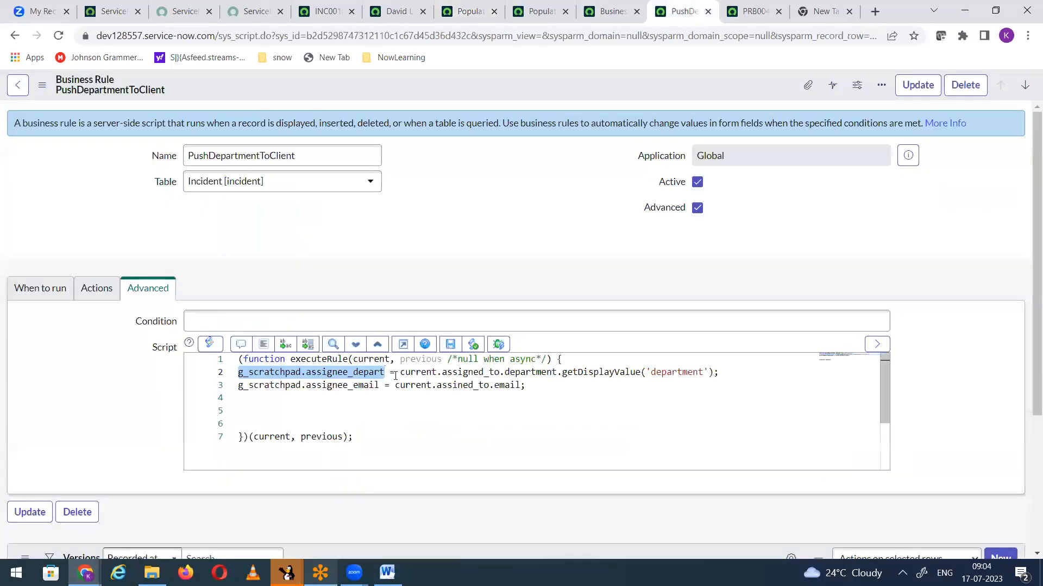
left_click(239, 386)
left_click_drag(239, 386, 379, 386)
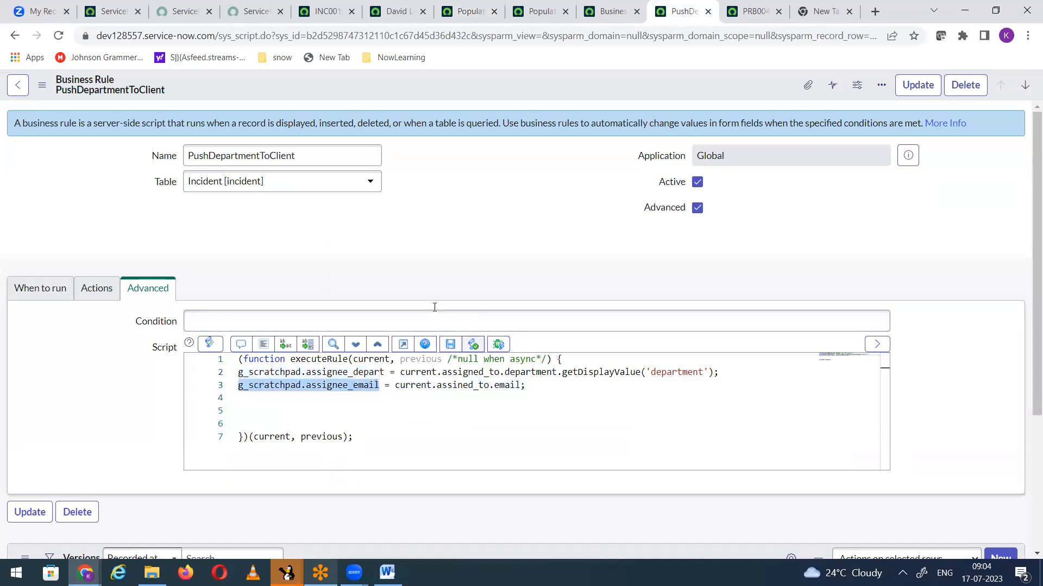
left_click(465, 12)
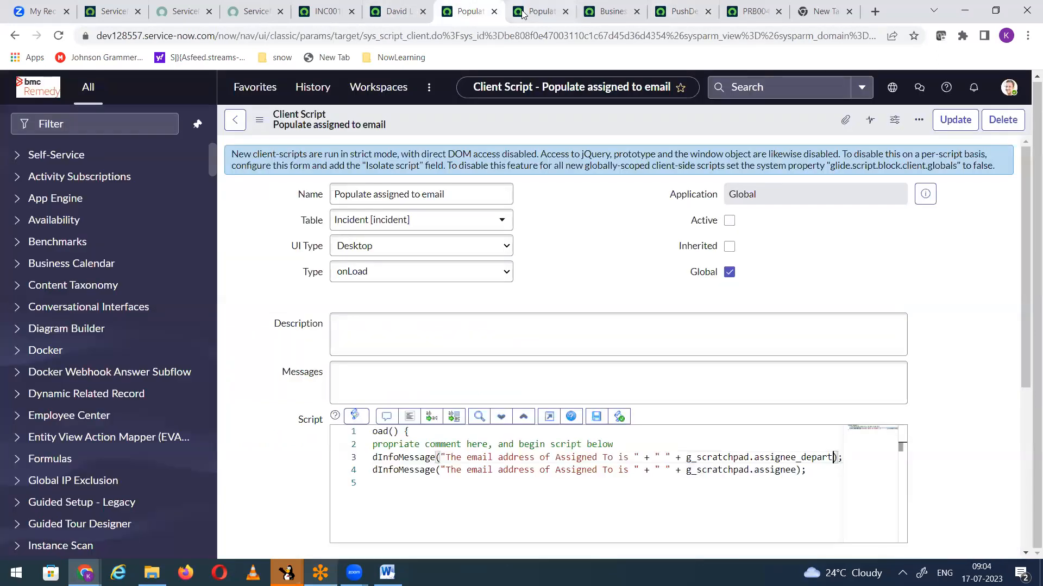
left_click_drag(686, 469, 802, 470)
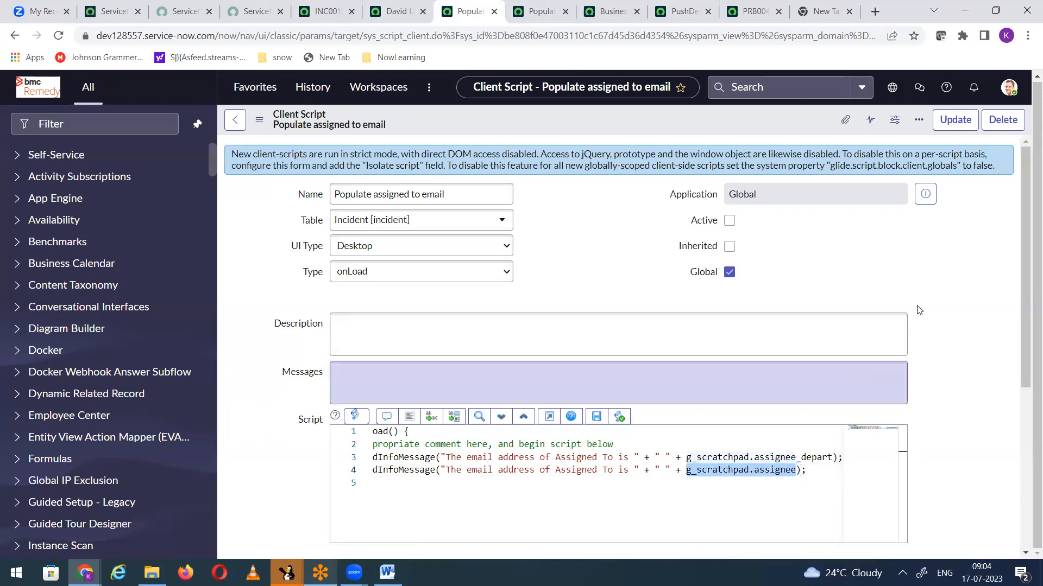
type("g_scratchpad.assignee_email)")
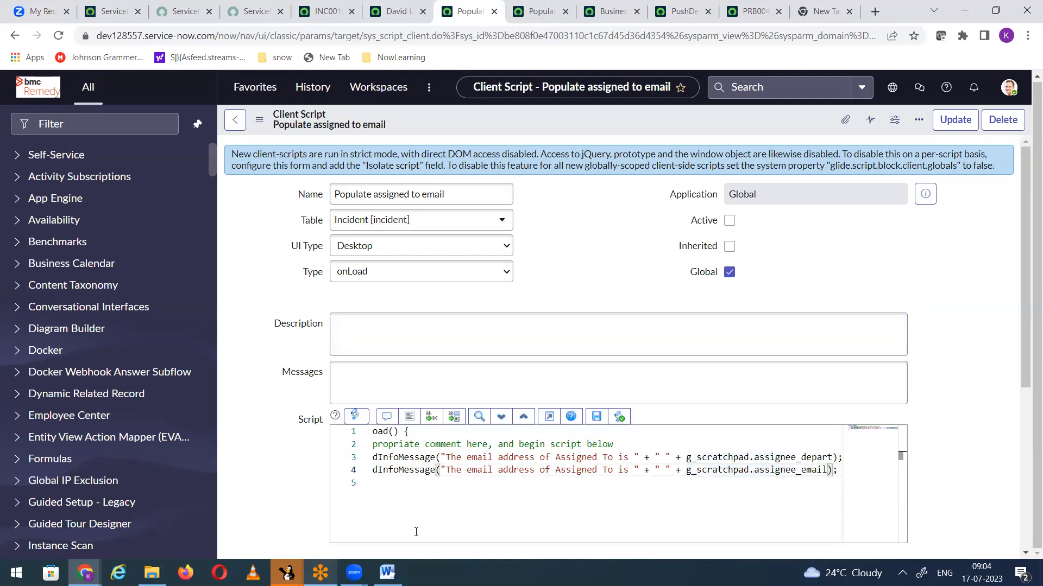
left_click_drag(452, 539, 349, 530)
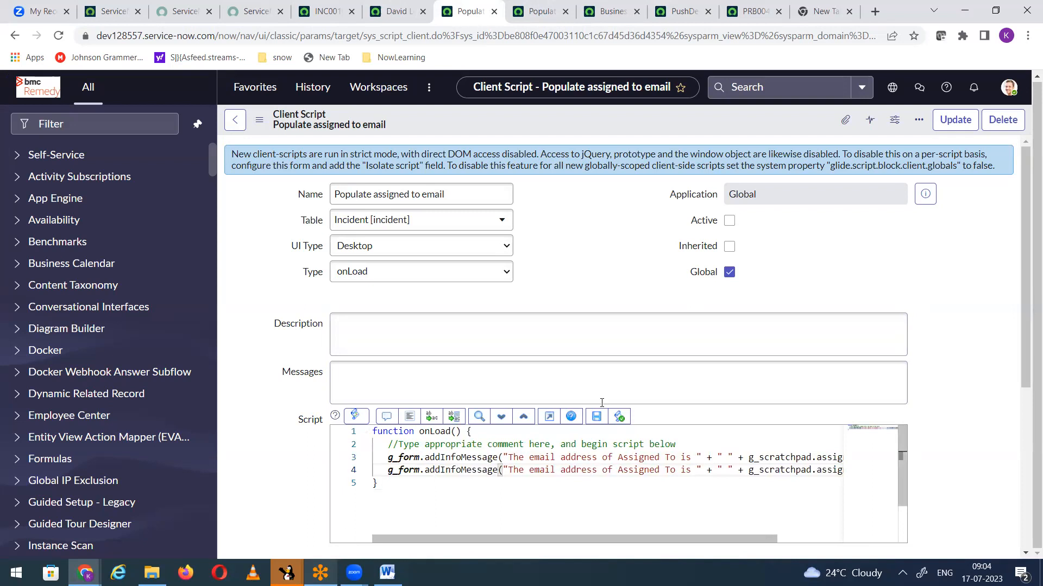
right_click(498, 115)
left_click(516, 128)
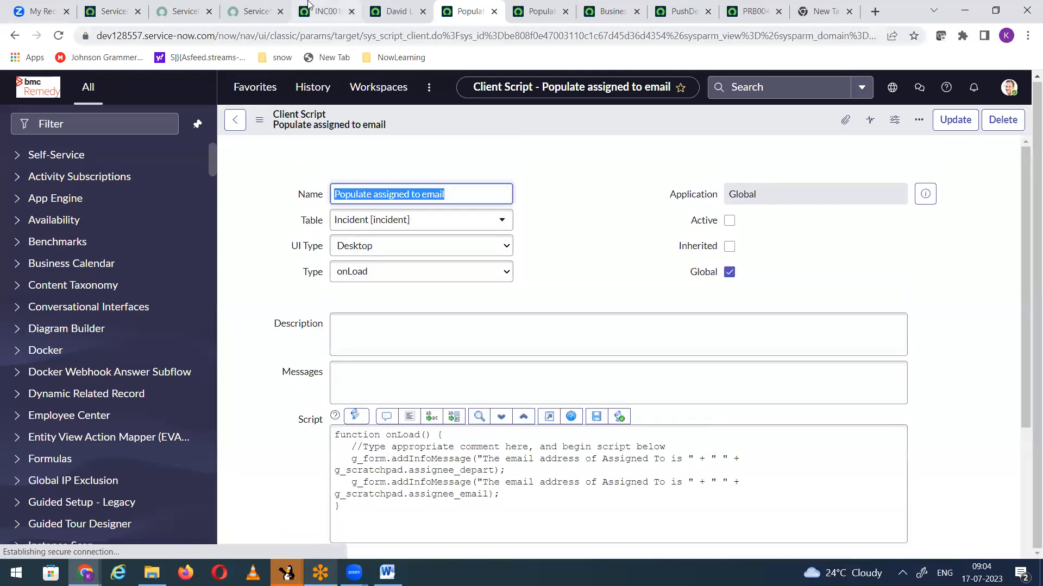
Step: Save incident INC0010932 to reload its form, dismissing the alerts, and check for the assignee messages
left_click(324, 11)
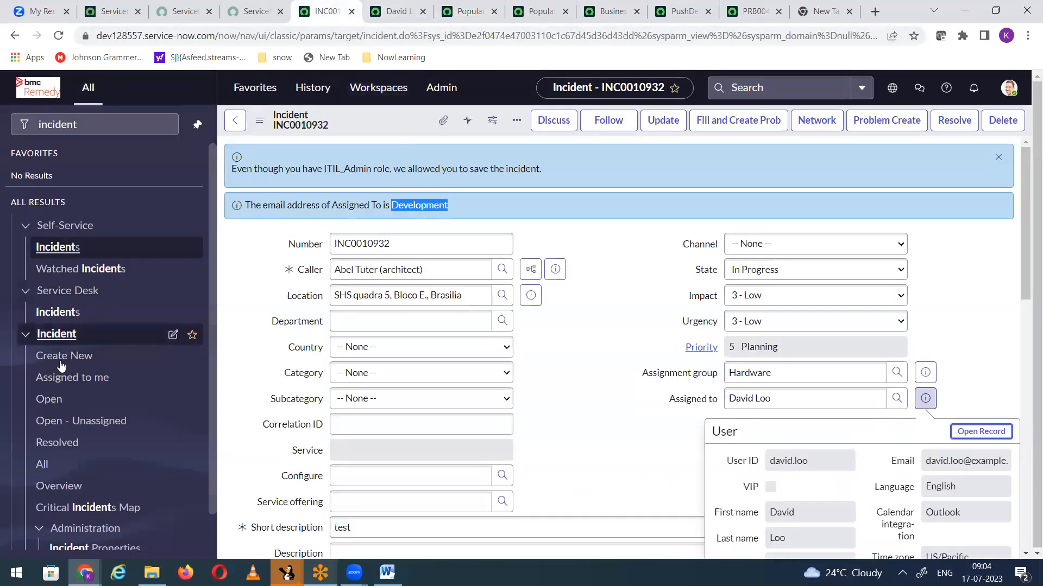
left_click(581, 414)
right_click(378, 111)
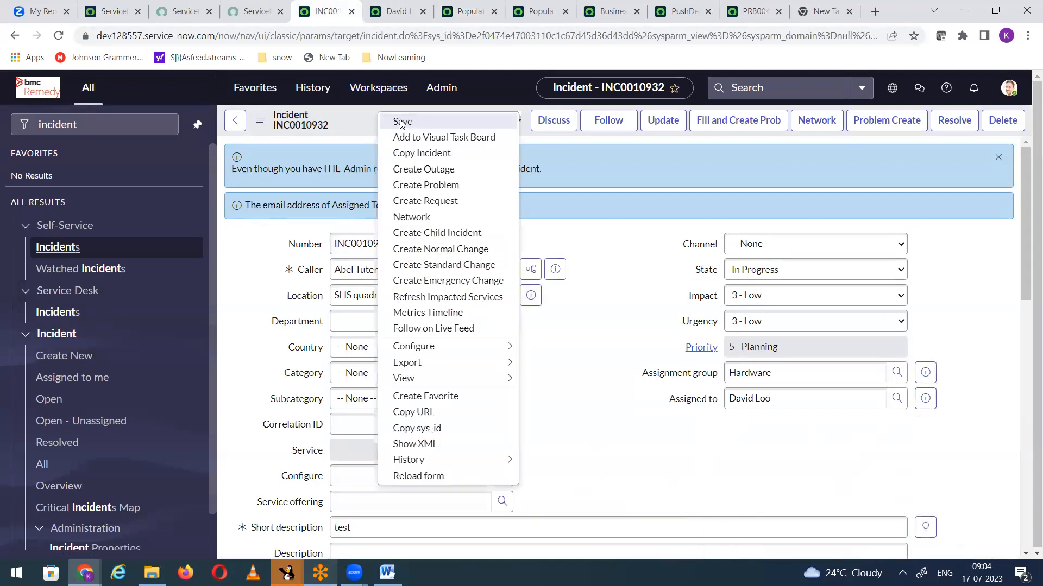
left_click(402, 122)
left_click(639, 113)
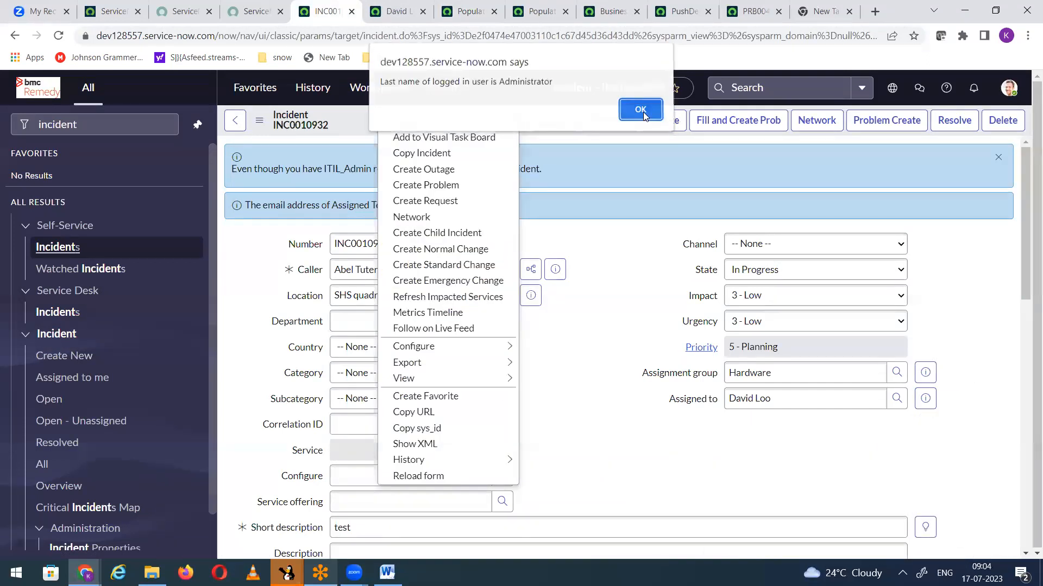
left_click(642, 113)
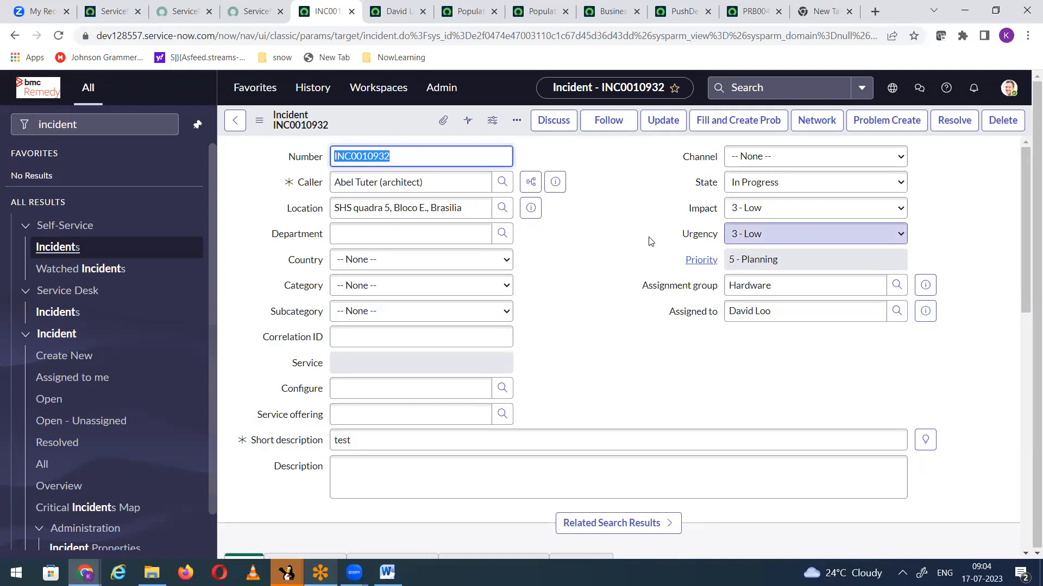
Step: Activate the Populate assigned to email client script and save it
left_click(471, 12)
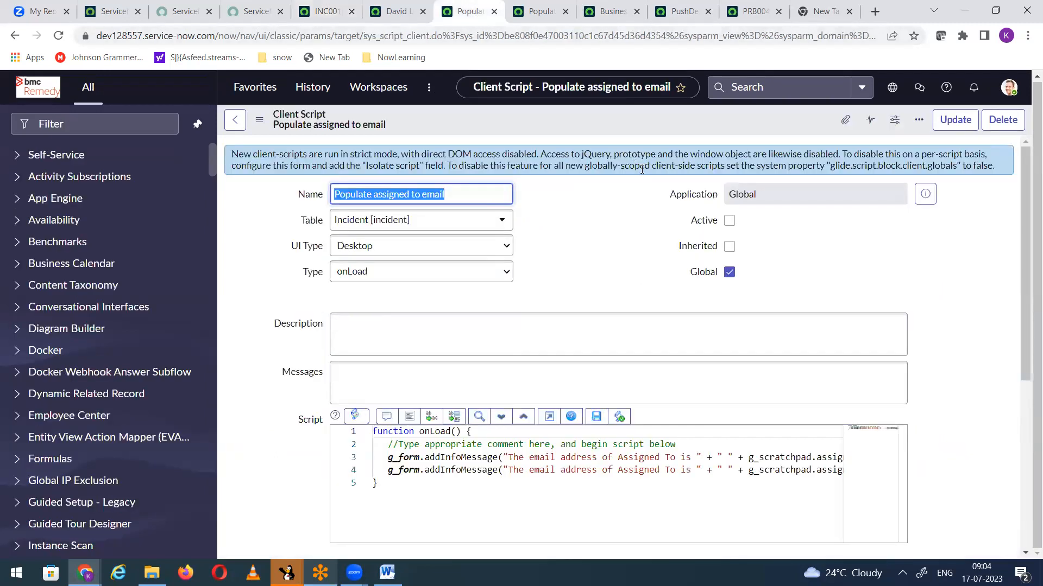
left_click(728, 220)
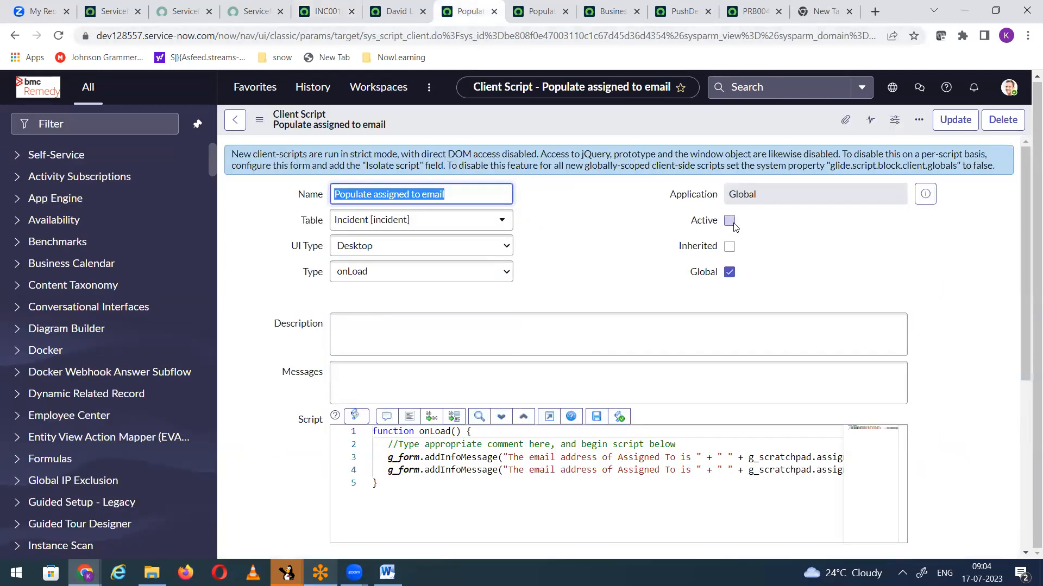
right_click(581, 128)
left_click(603, 132)
Step: Reload the form of incident INC0010932 to check the department and email messages
left_click(326, 12)
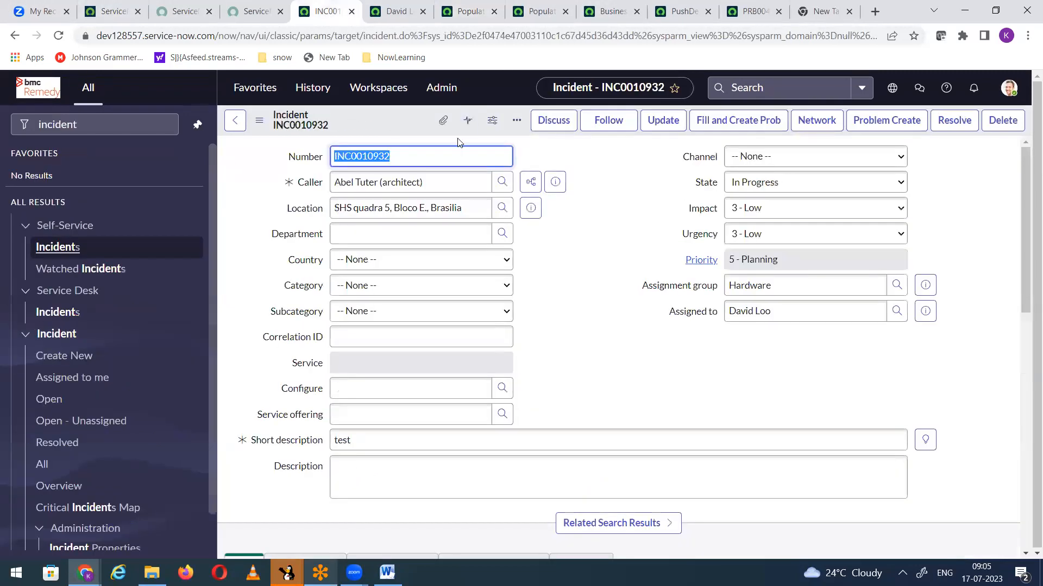
right_click(381, 121)
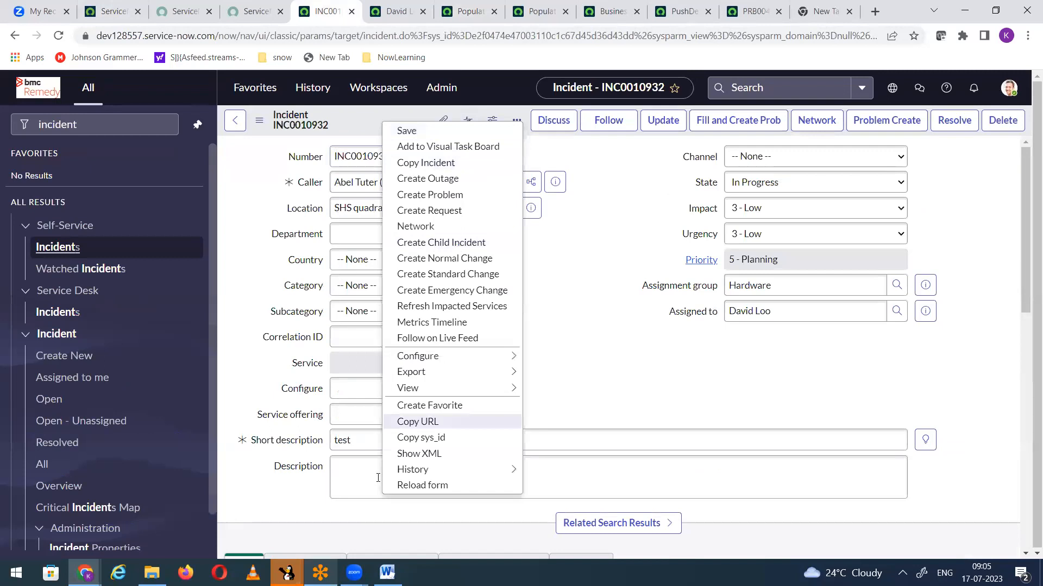
left_click(440, 485)
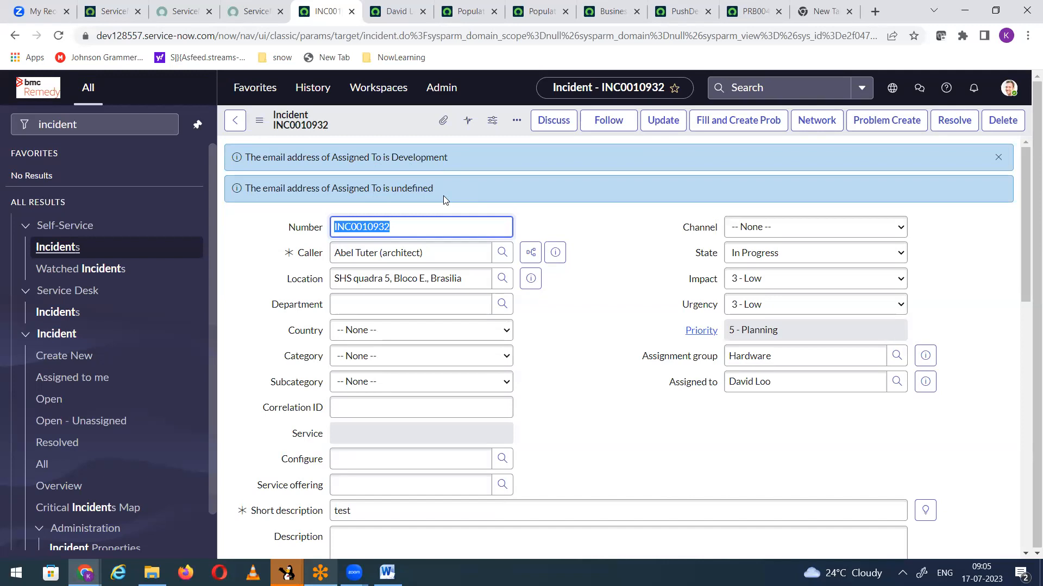
Step: Try correcting the misspelled assined_to to assigned_to in the Populate AssignedTo email business rule script
left_click(470, 12)
left_click(535, 14)
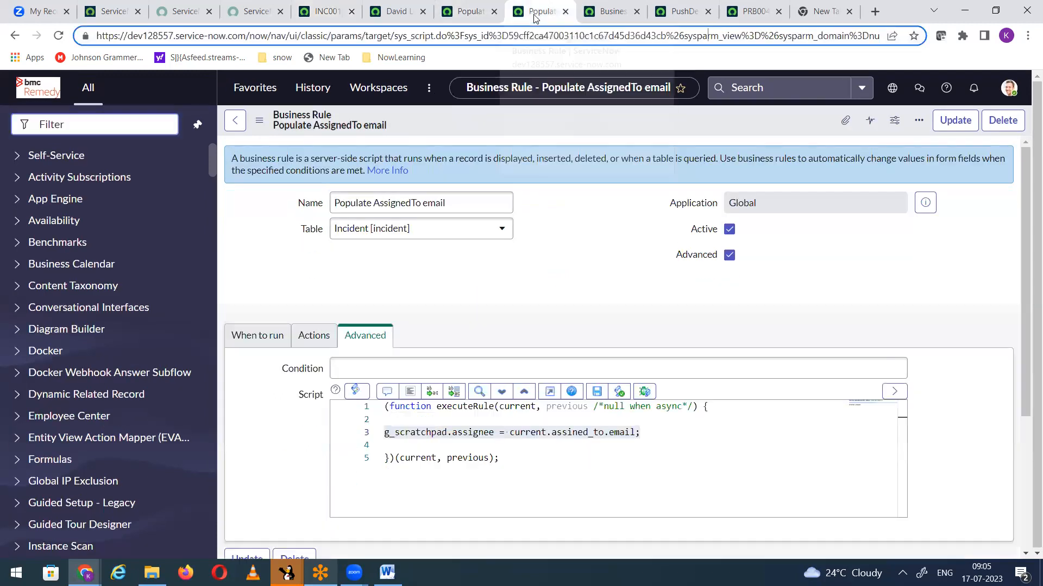
left_click(608, 473)
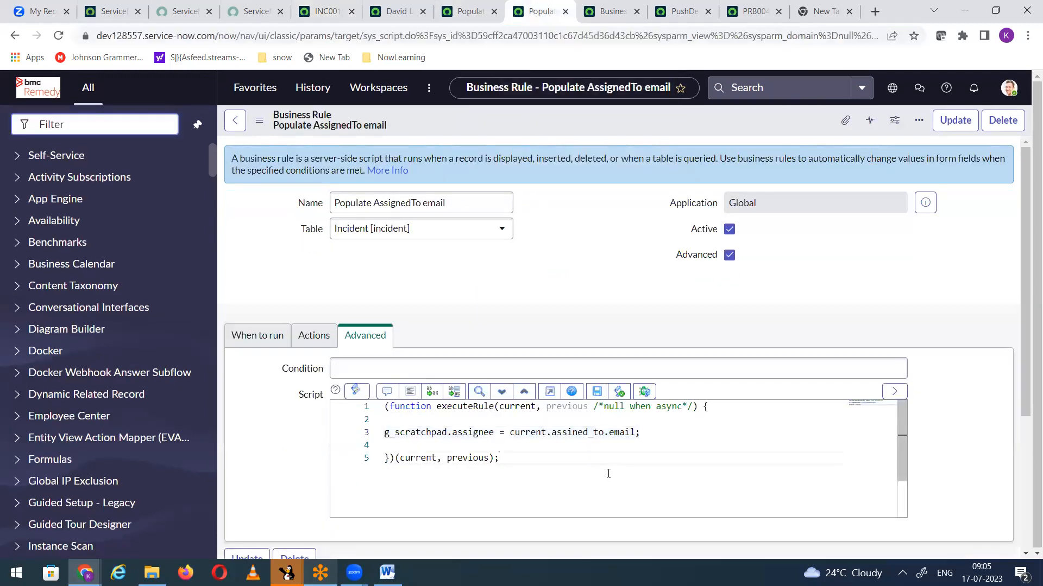
left_click(574, 435)
type("g")
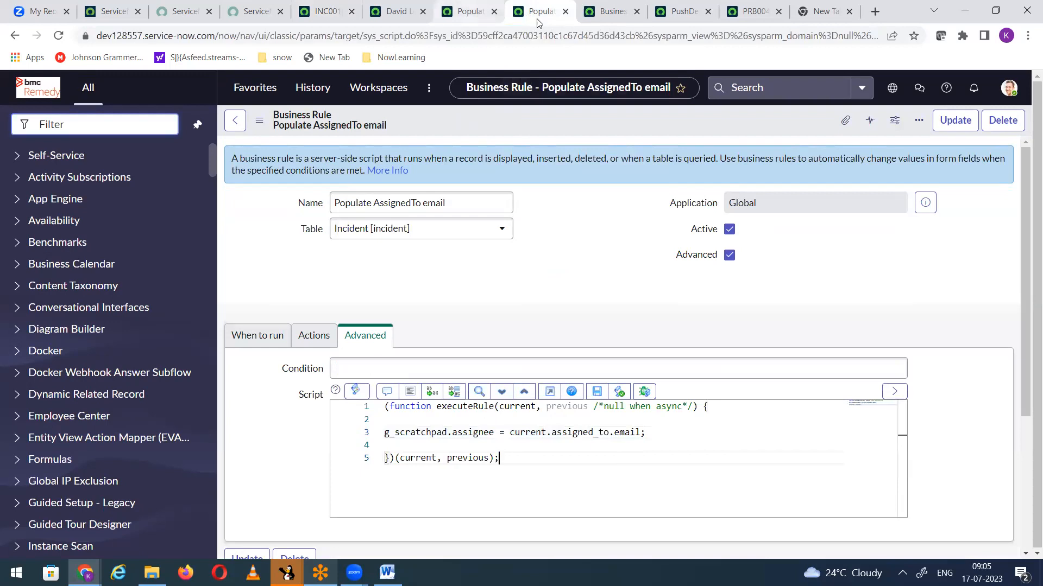
Step: Show the dictionary info of the incident's Assigned to field and copy its field name assigned_to
left_click(324, 12)
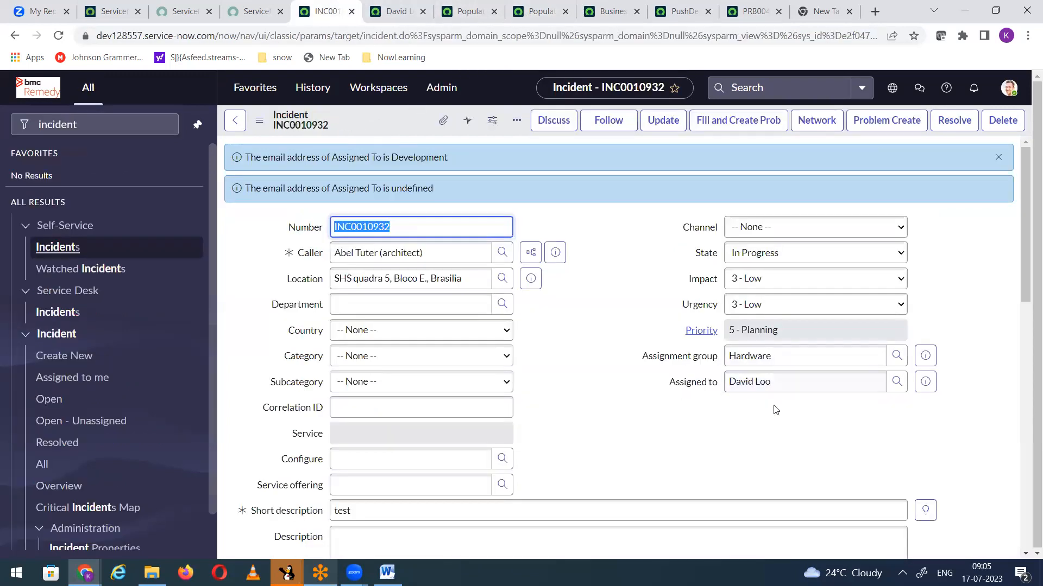
right_click(686, 386)
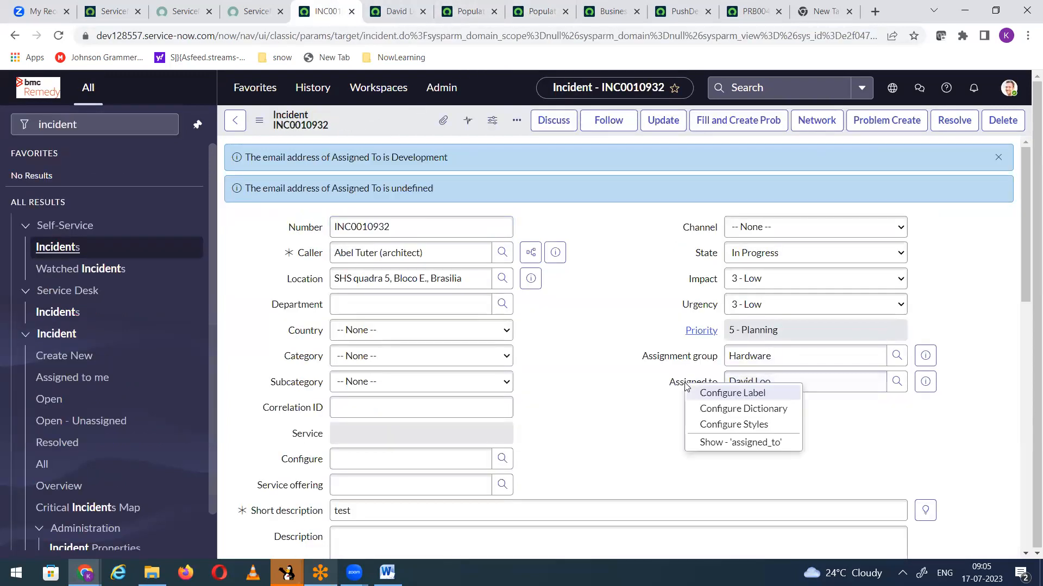
left_click(733, 443)
left_click_drag(603, 326, 645, 332)
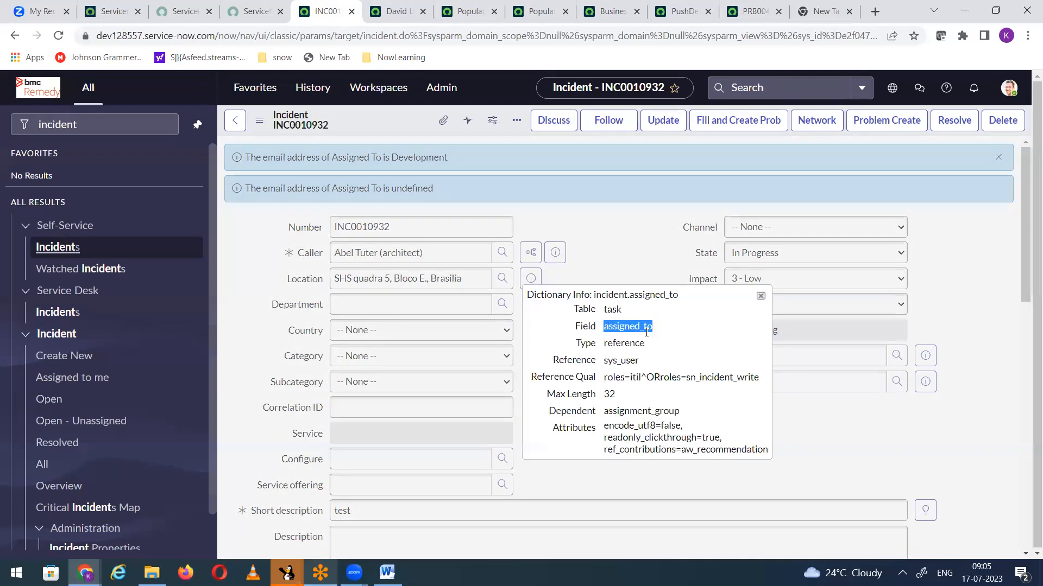
Step: Compare the Populate AssignedTo email business rule with the g_scratchpad variables used in the client script's addInfoMessage lines
left_click(539, 11)
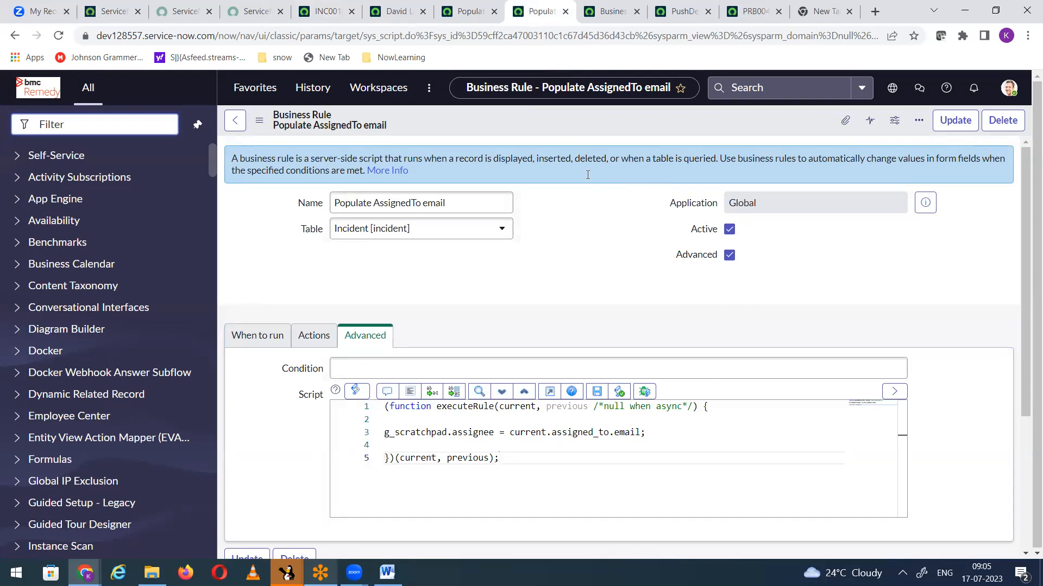
left_click(466, 18)
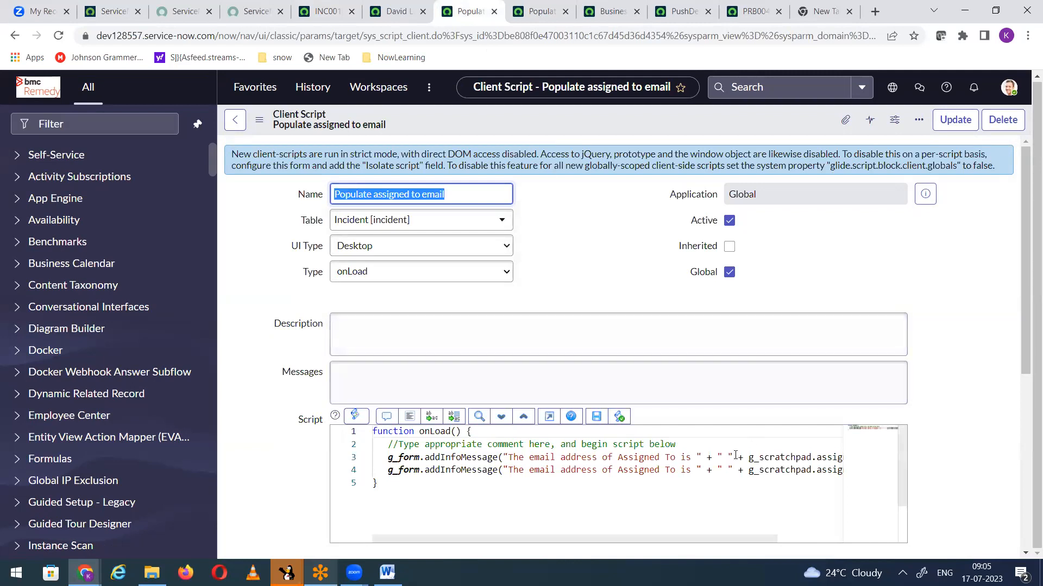
left_click_drag(651, 458, 848, 458)
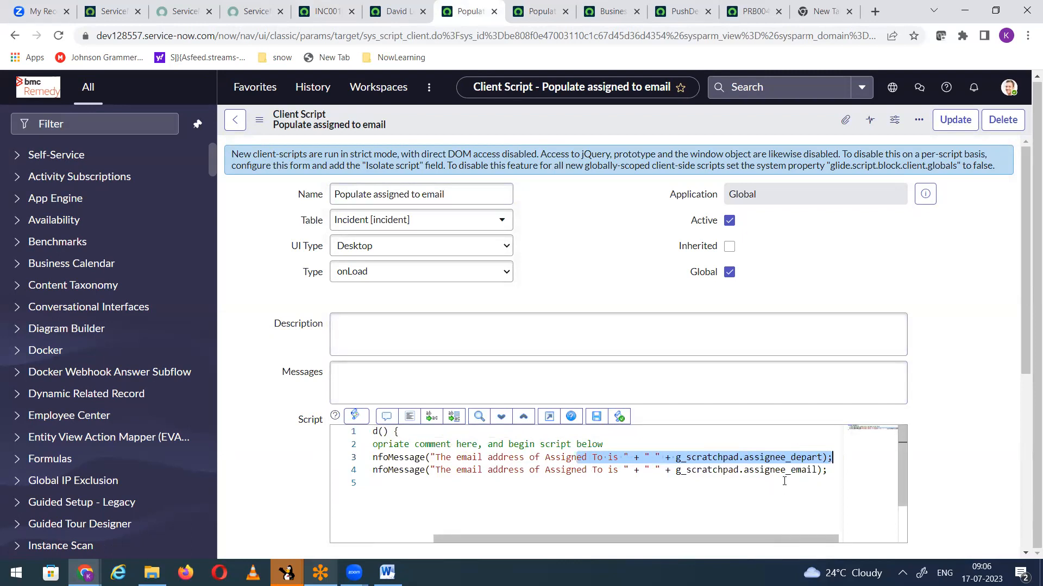
Step: Close the Populate AssignedTo email business rule and discard its unsaved changes
left_click(529, 20)
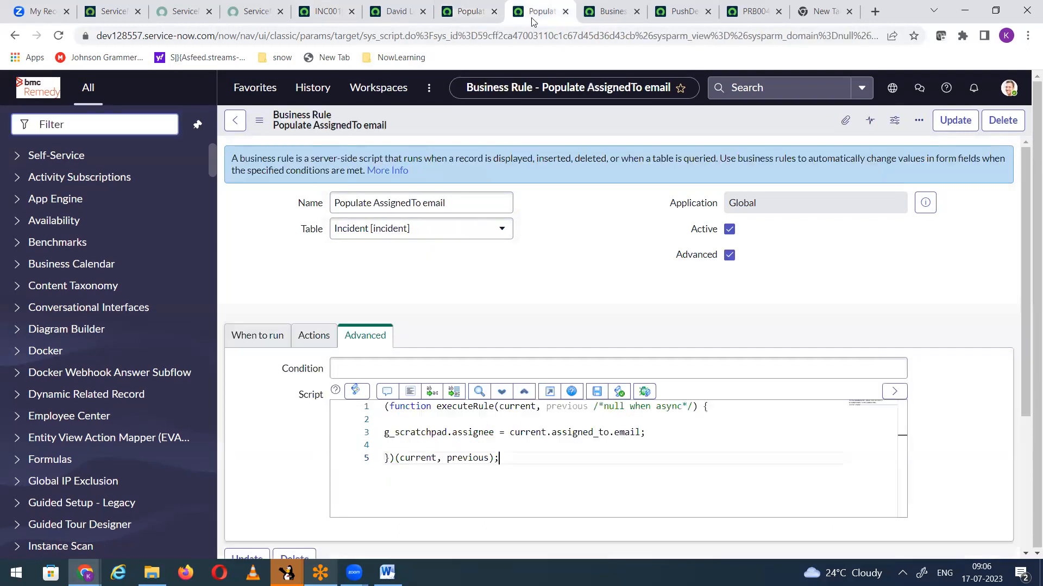
left_click(565, 11)
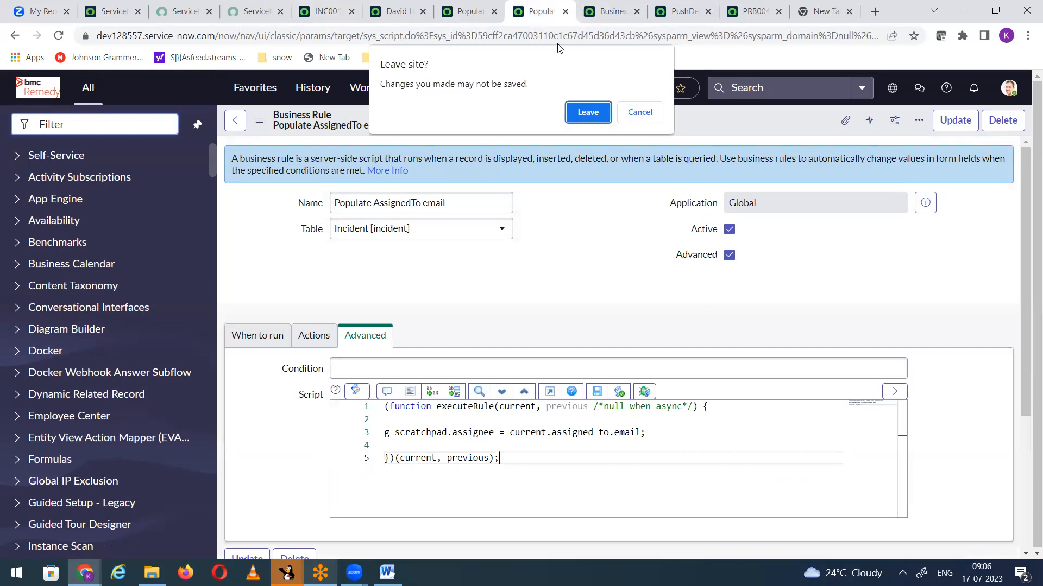
left_click(579, 117)
Step: In the PushDepartmentToClient business rule, replace assined_to.email on line 3 with assigned_to.assignee_email and save the rule
left_click(648, 13)
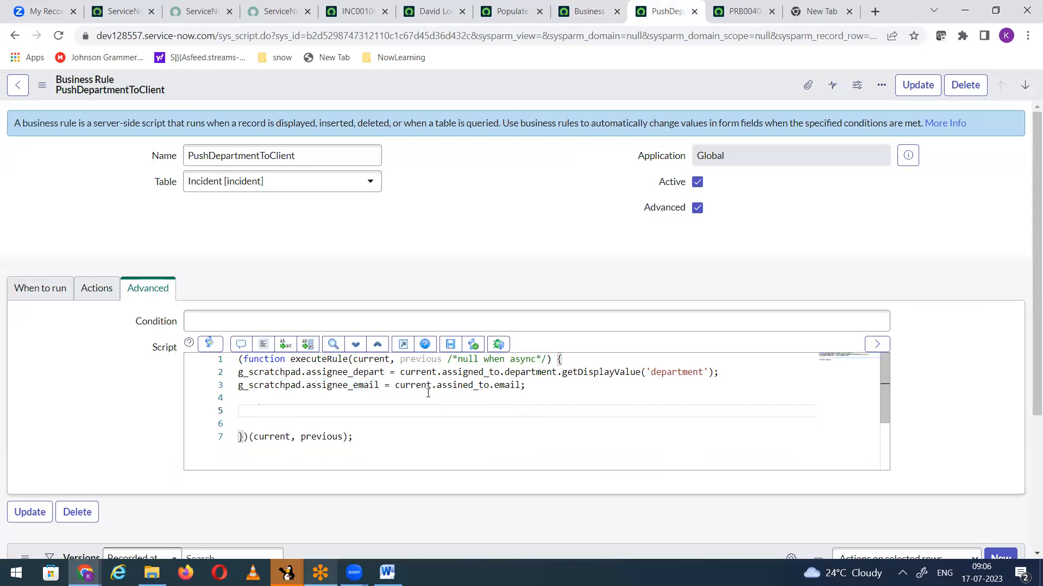
left_click_drag(437, 385, 522, 387)
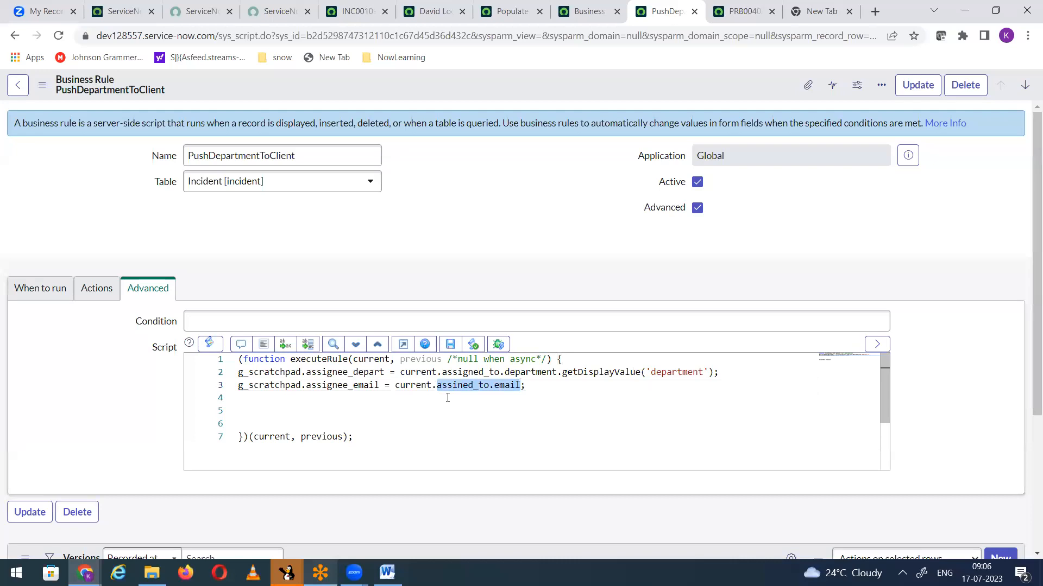
type("assigned_to")
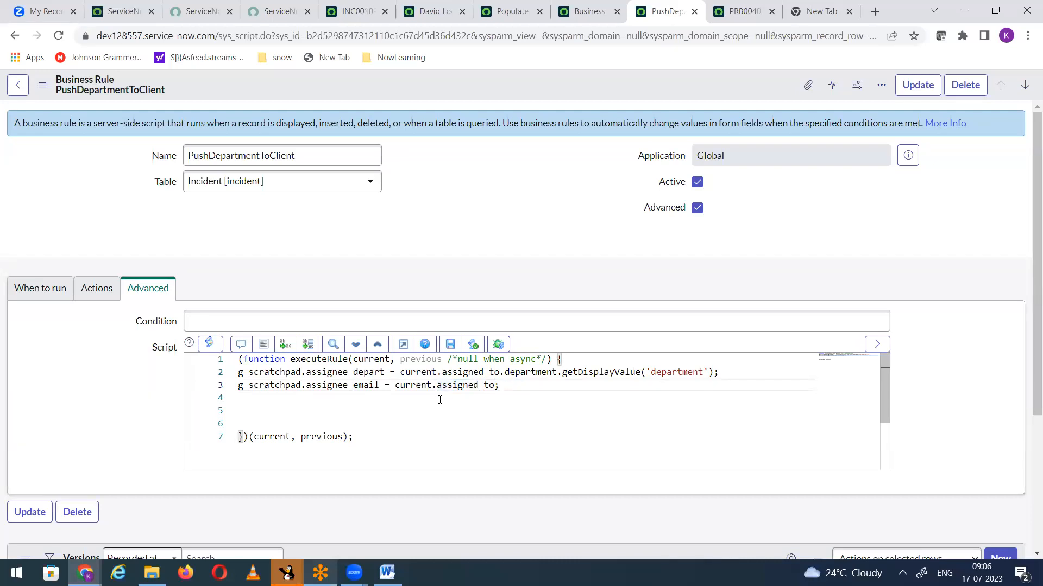
type(".email")
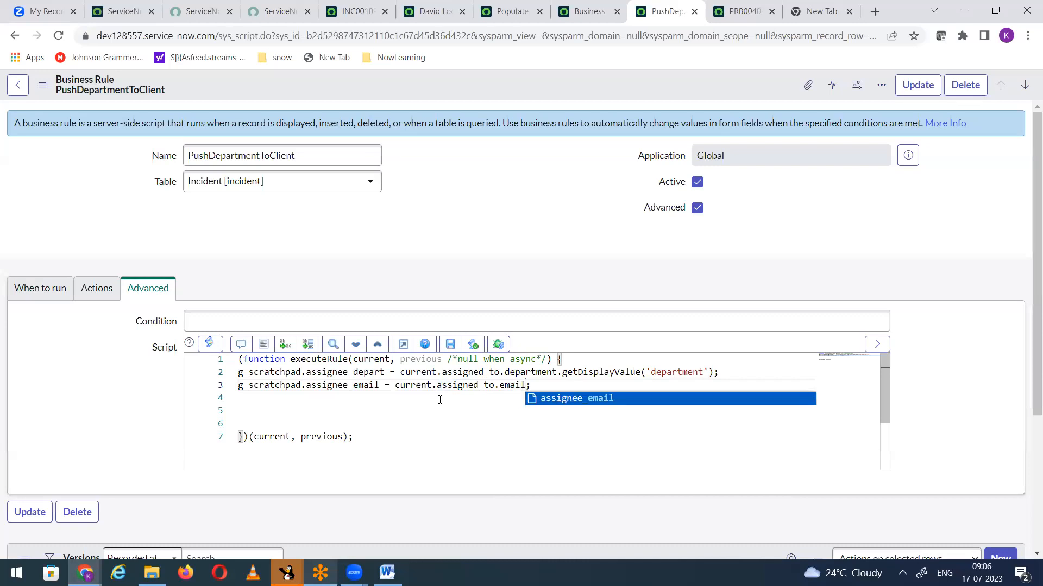
key("Return")
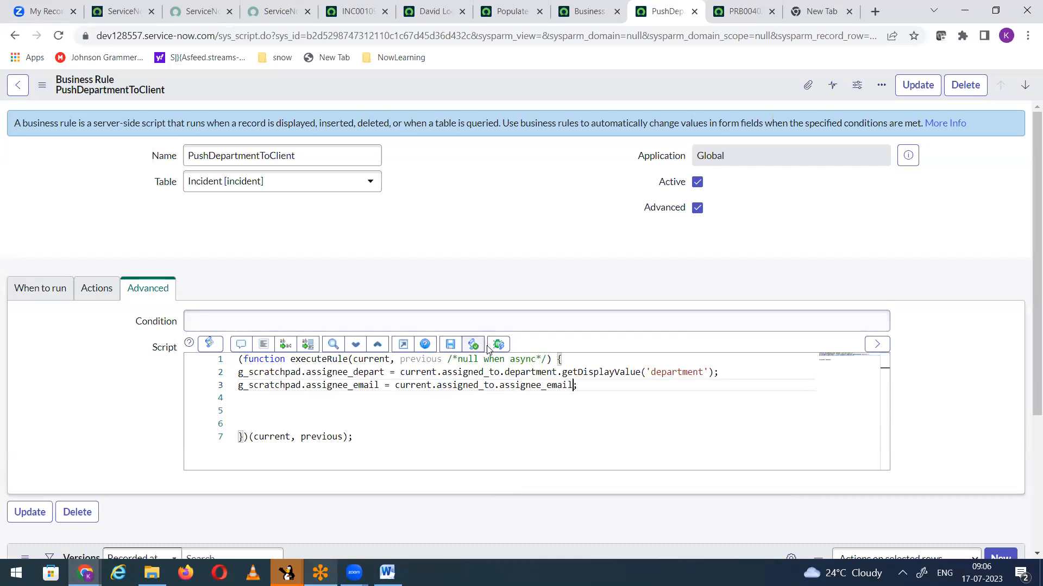
left_click(450, 344)
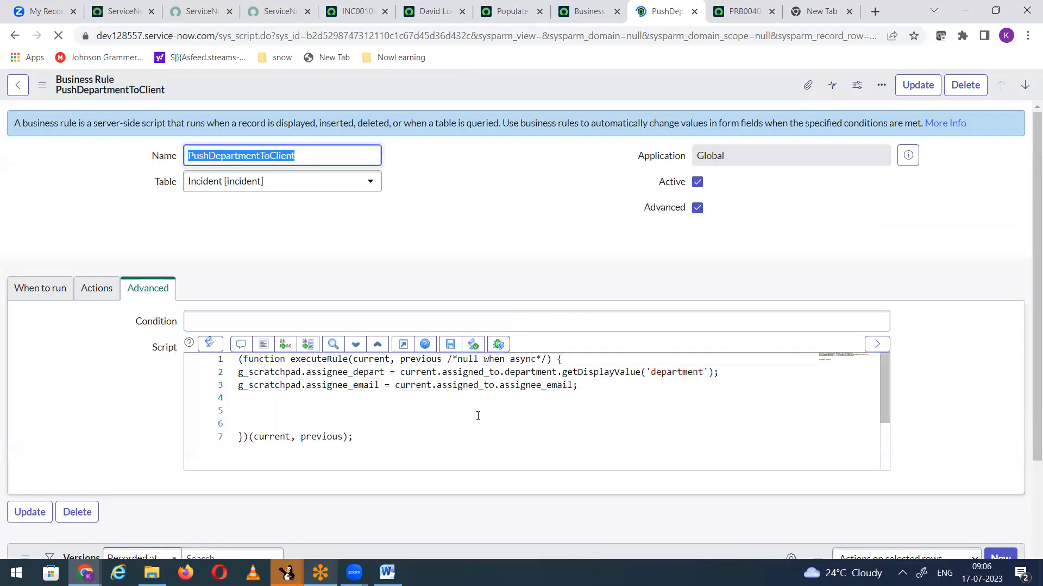
Step: Shorten assignee_email after assigned_to on line 3 to email, so it reads current.assigned_to.email, and save the business rule
left_click(478, 411)
left_click(499, 385)
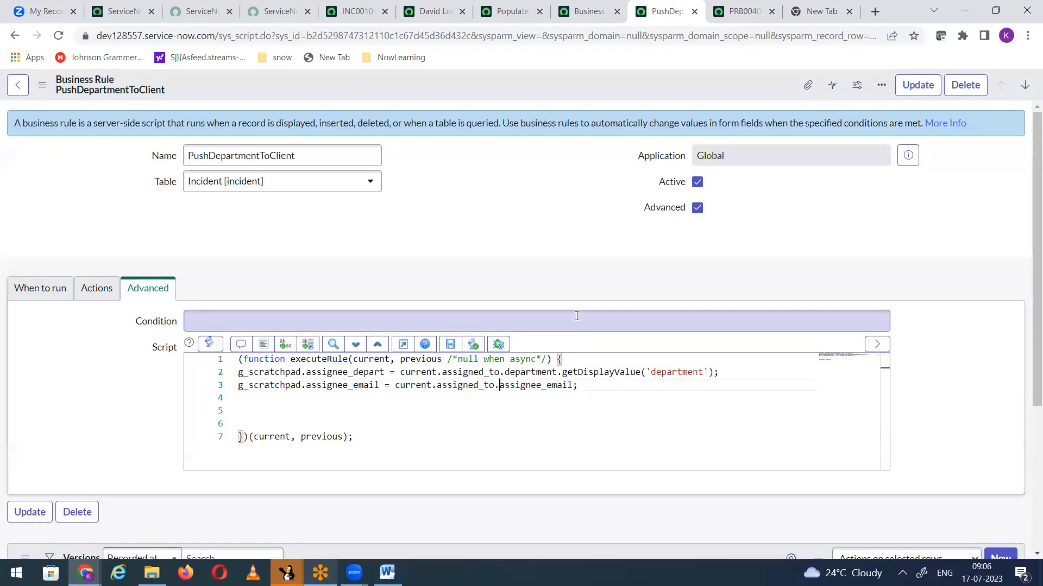
key("Delete")
key("Delete")
key("Delete")
key("Delete")
key("Delete")
key("Delete")
key("Delete")
key("Delete")
key("Delete")
left_click(455, 344)
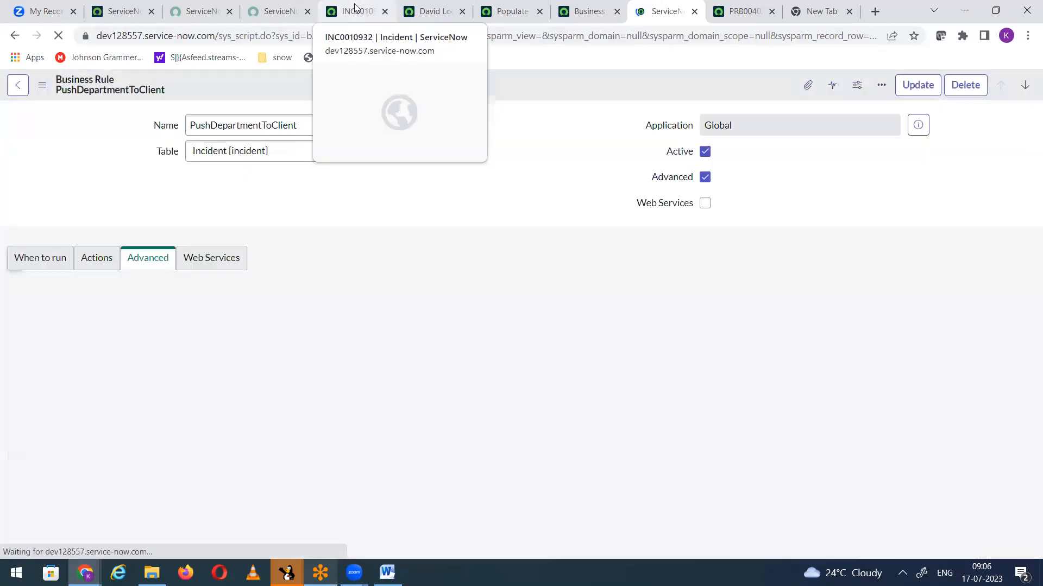
Step: Close the dictionary info on incident INC0010932 and reload its form to recheck the assignee messages
left_click(341, 16)
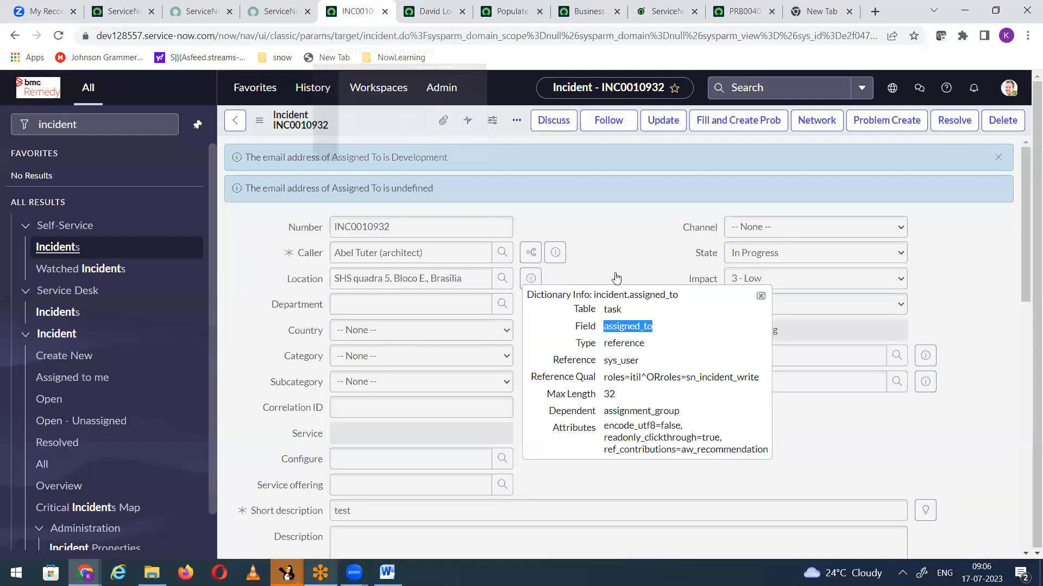
left_click(760, 296)
right_click(369, 118)
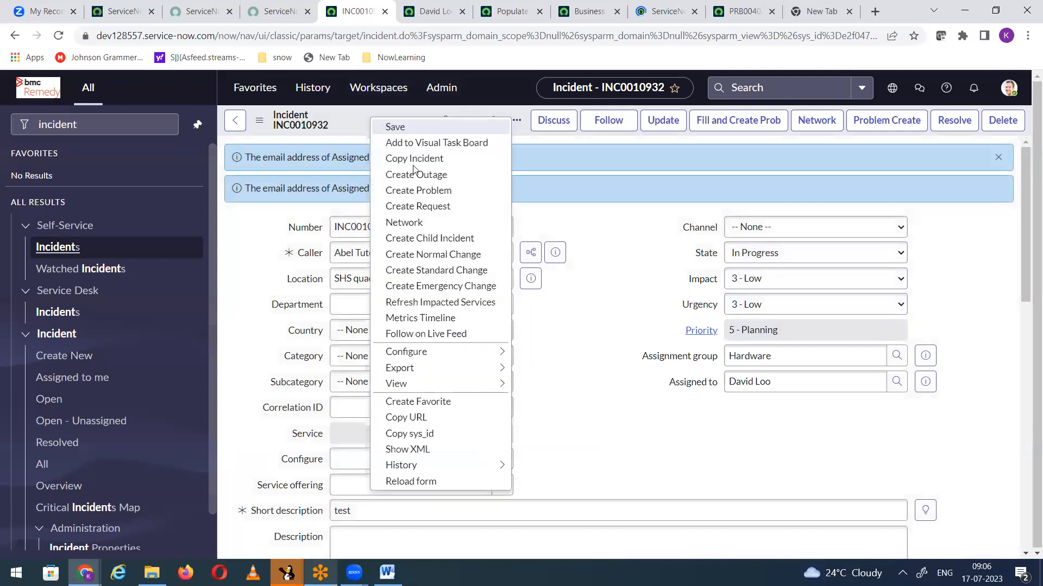
left_click(407, 480)
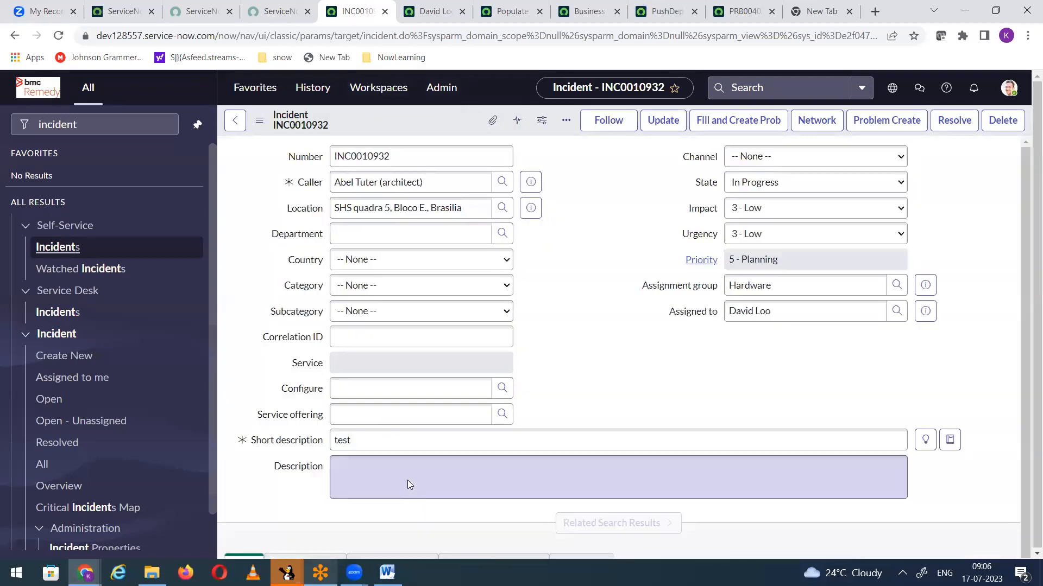